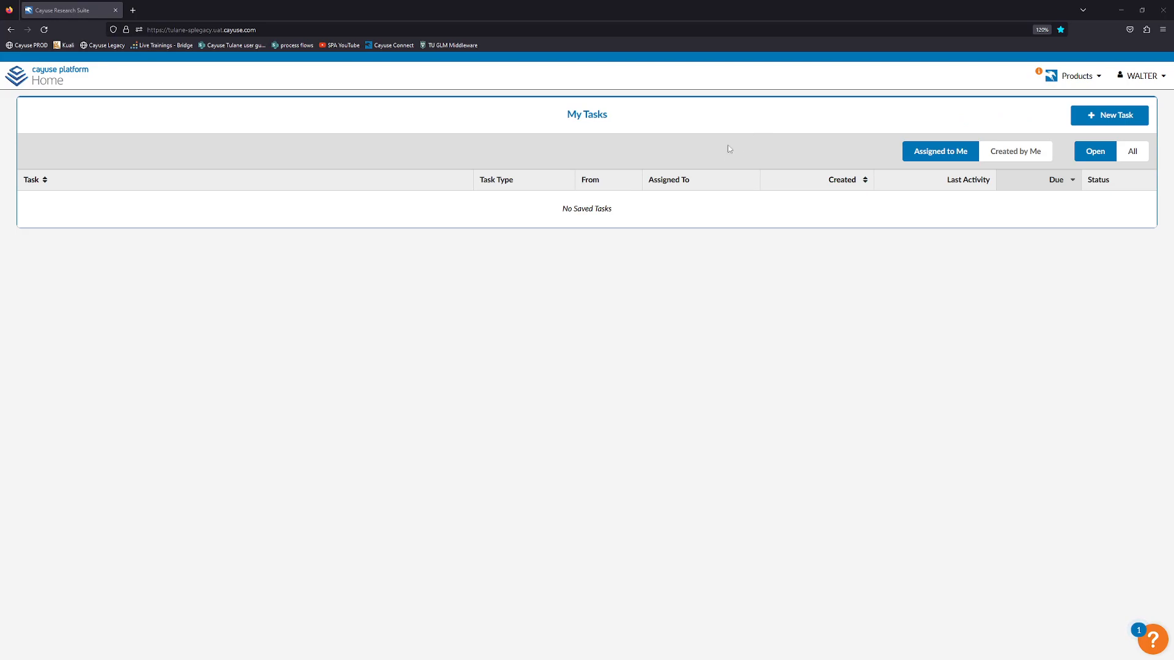
Open Firefox Settings and search for 'pop' to find the pop-up blocking options.
left_click(1162, 32)
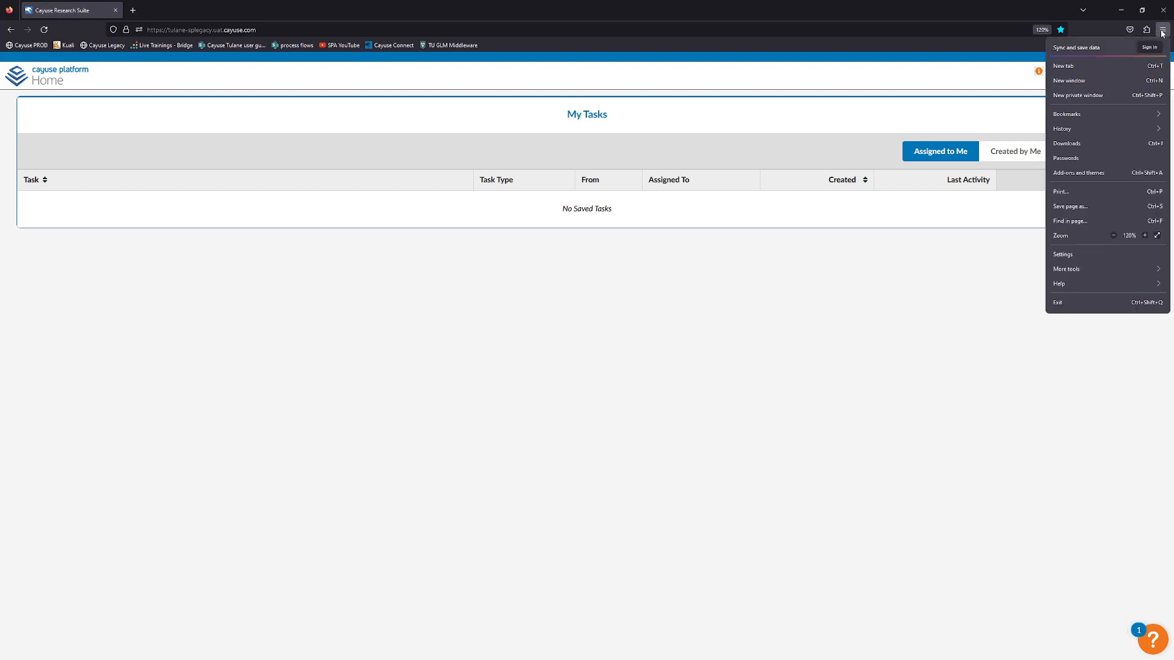
left_click(1077, 254)
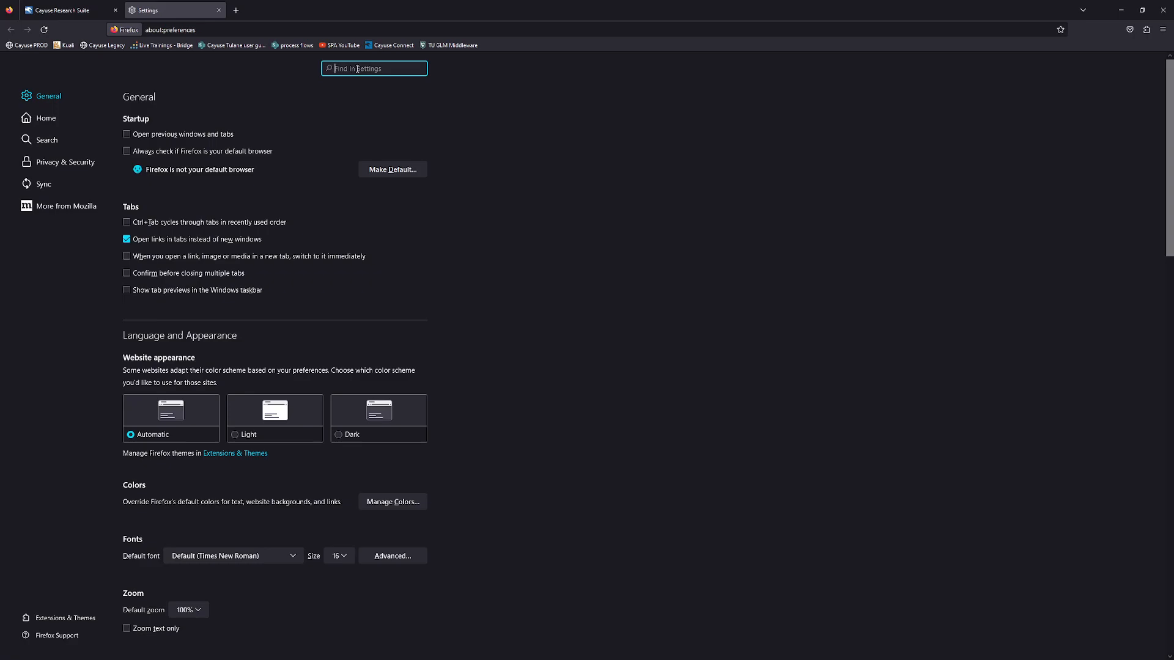
type("pop")
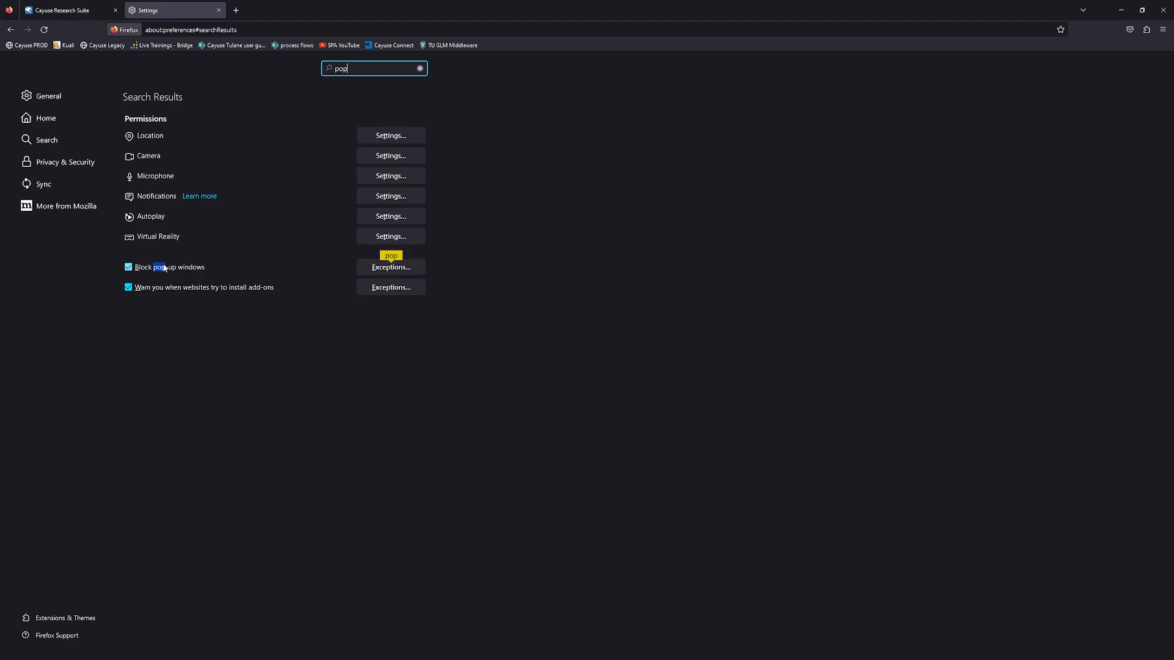
Add the copied tulane-splegacy.uat.cayuse.com address as an allowed Firefox pop-up exception.
left_click(404, 269)
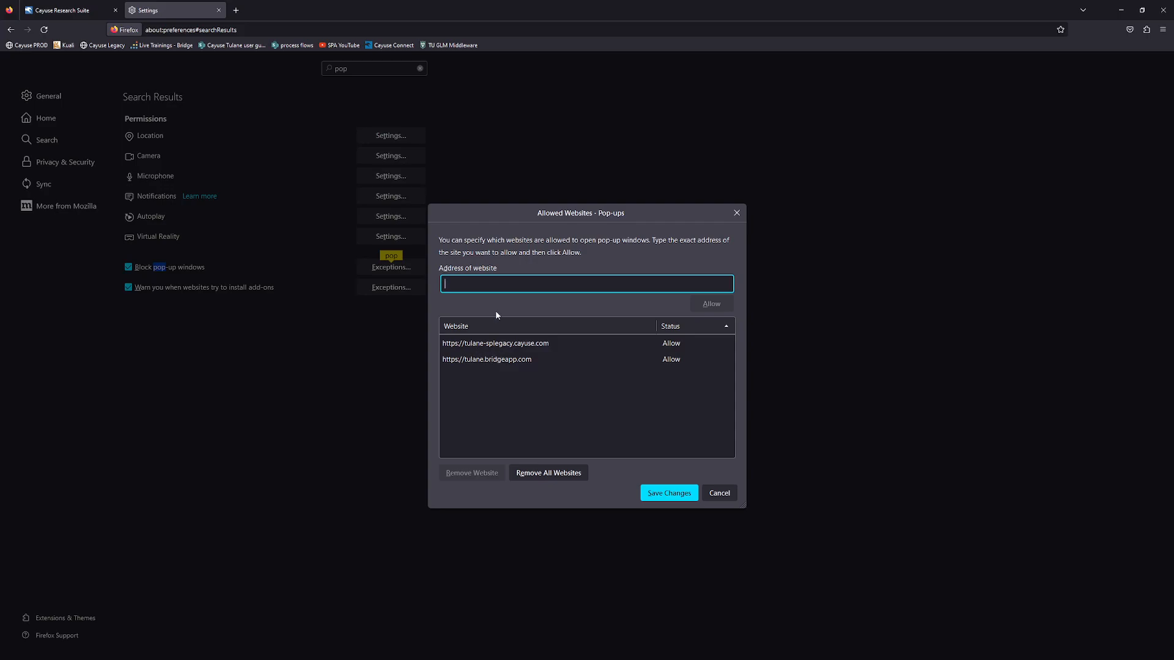
left_click(92, 10)
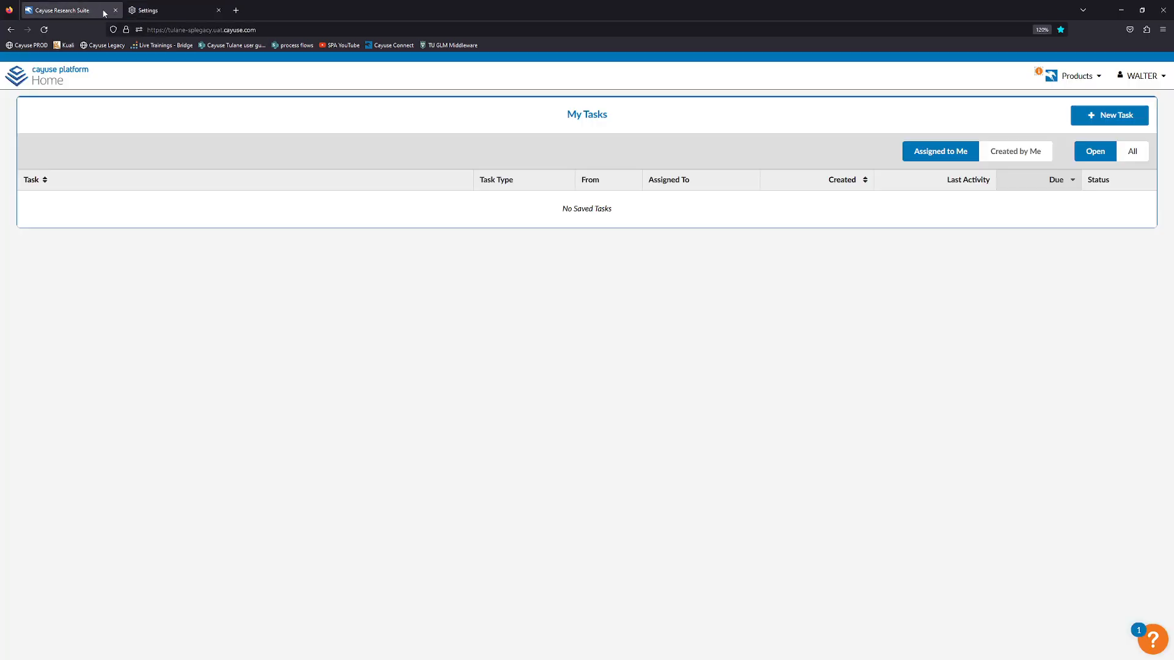
left_click(195, 30)
key("ctrl+c")
right_click(195, 32)
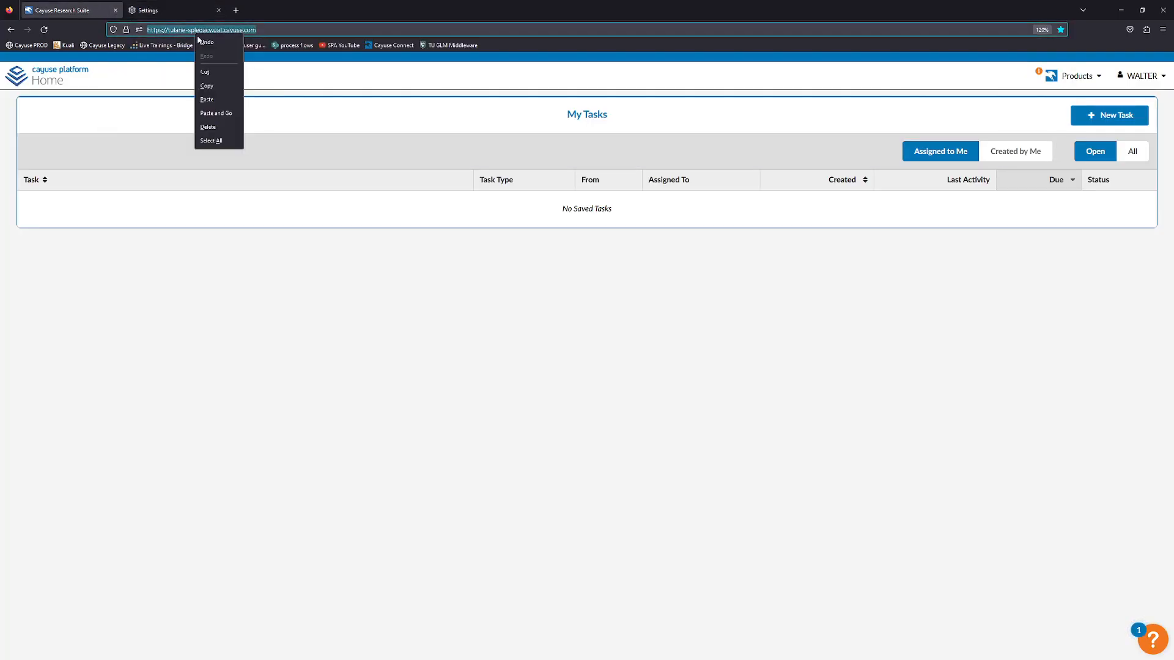
left_click(214, 71)
left_click(178, 10)
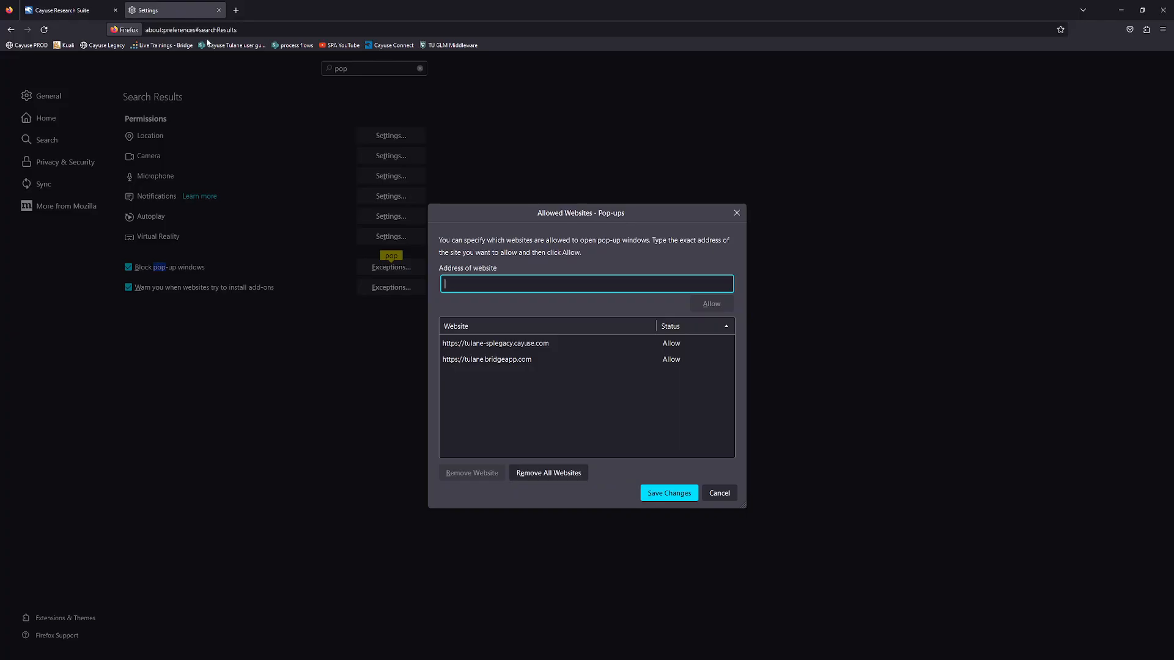
right_click(457, 279)
left_click(486, 346)
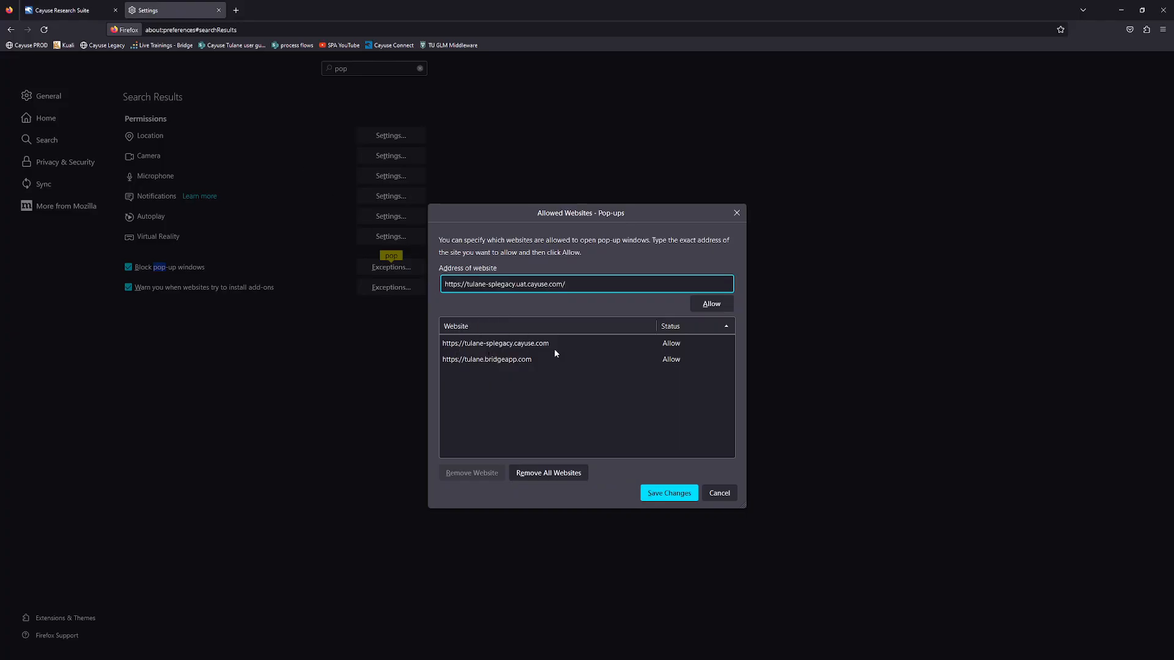
left_click(716, 307)
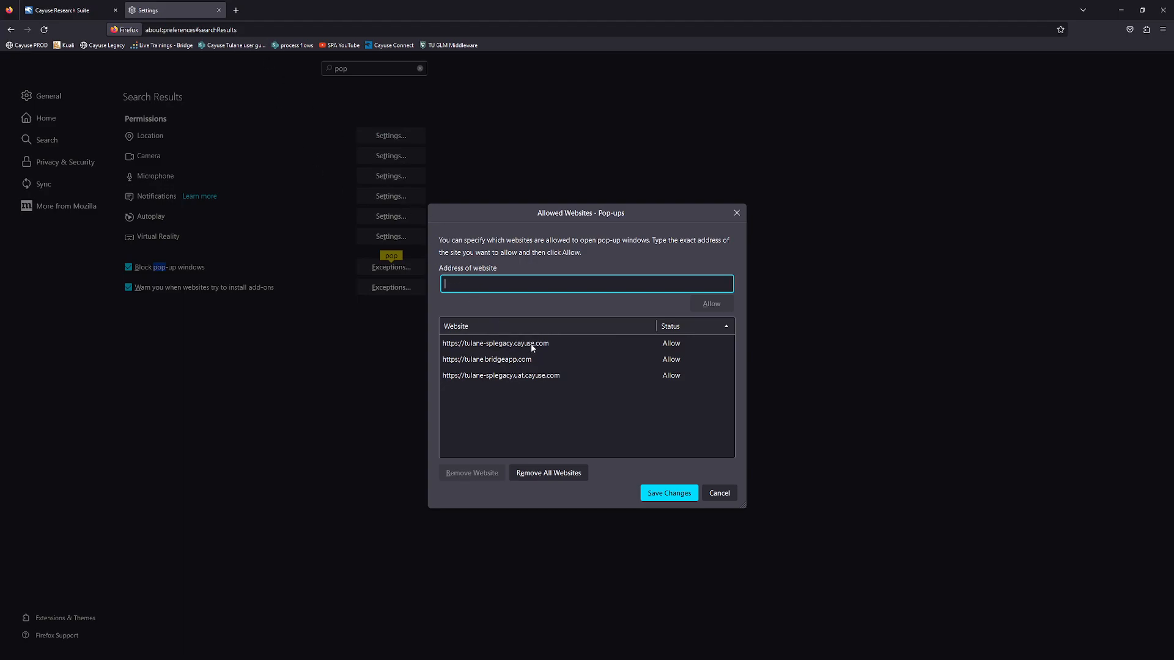
Allow pop-ups from tulane.app.cayuse.com too, then save the exceptions.
left_click(236, 10)
left_click(28, 45)
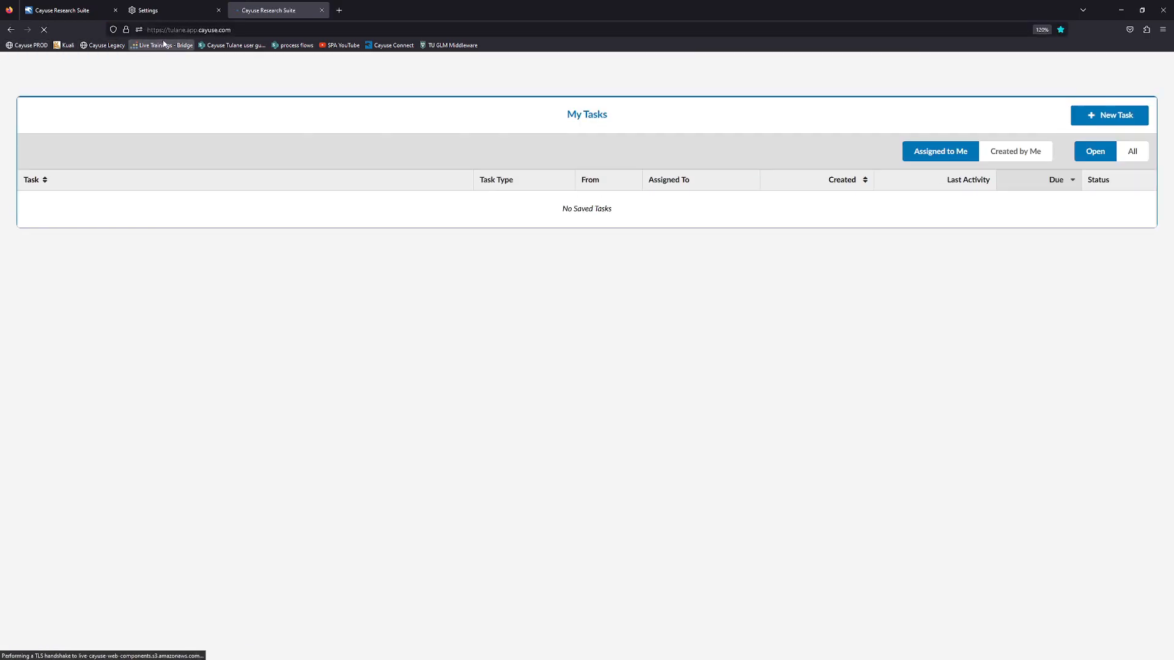
right_click(181, 34)
left_click(215, 86)
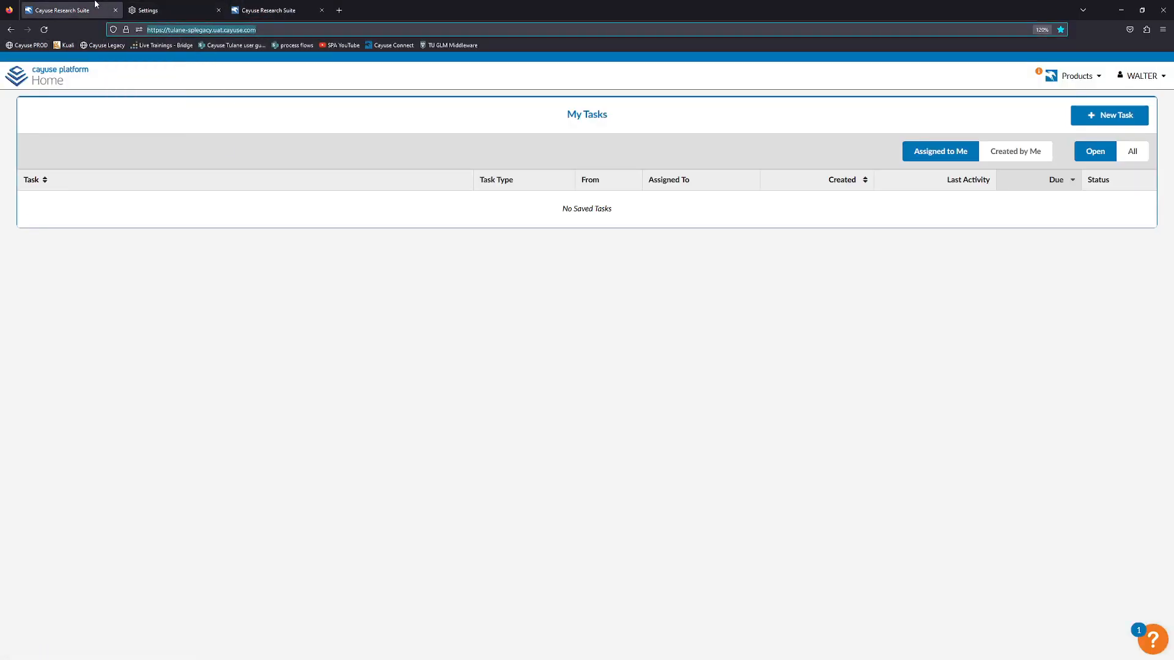
left_click(179, 12)
right_click(495, 278)
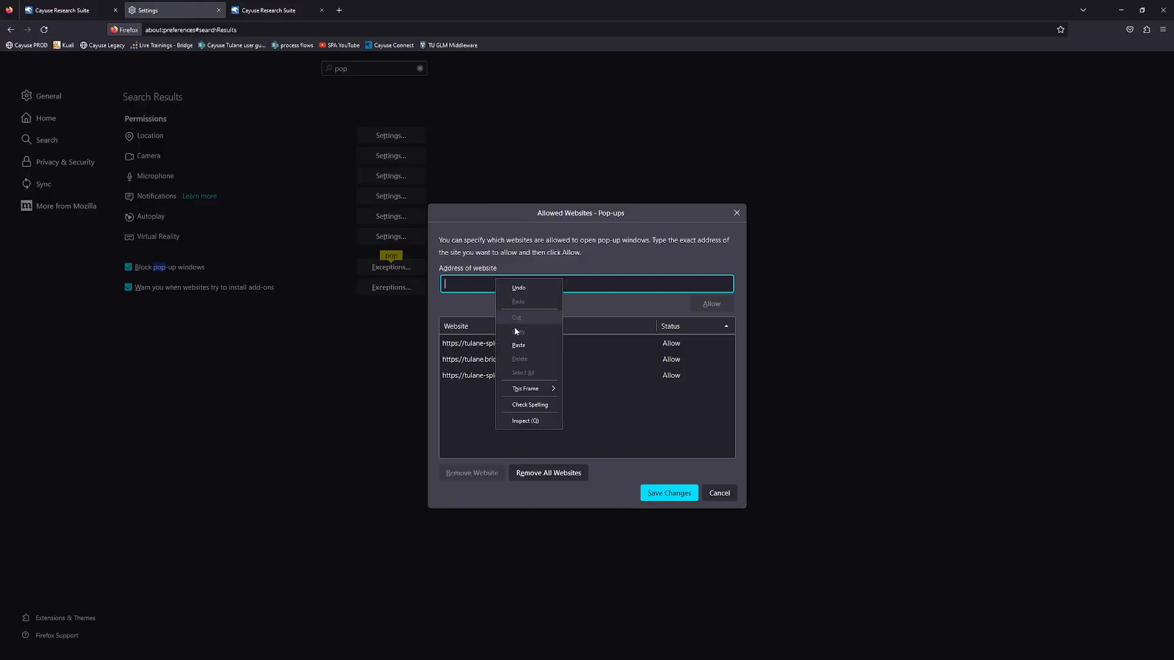
left_click(526, 347)
left_click(703, 304)
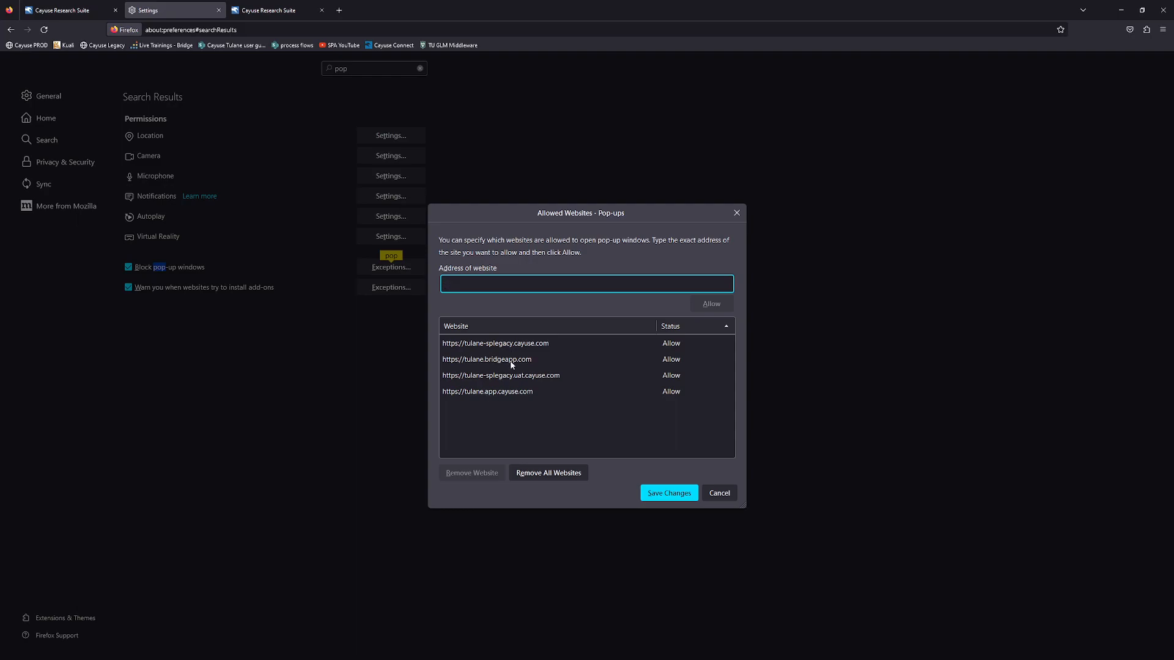
left_click(668, 493)
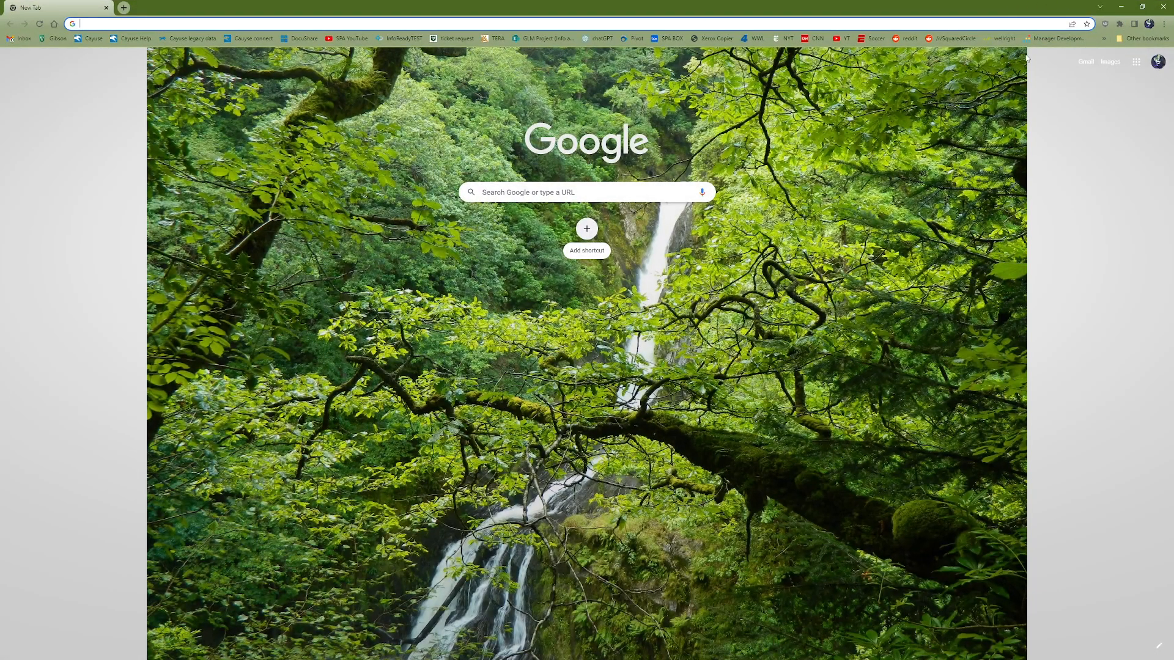
Search Chrome's settings for pop-ups and open Site settings down to Pop-ups and redirects.
left_click(1164, 25)
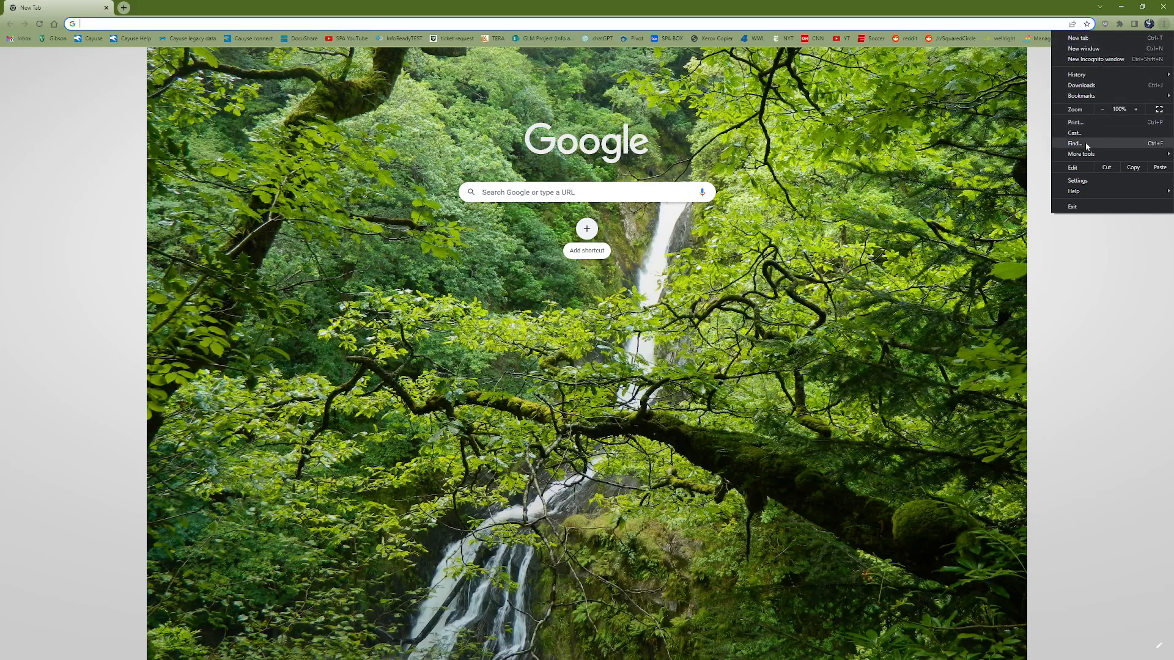
left_click(1077, 181)
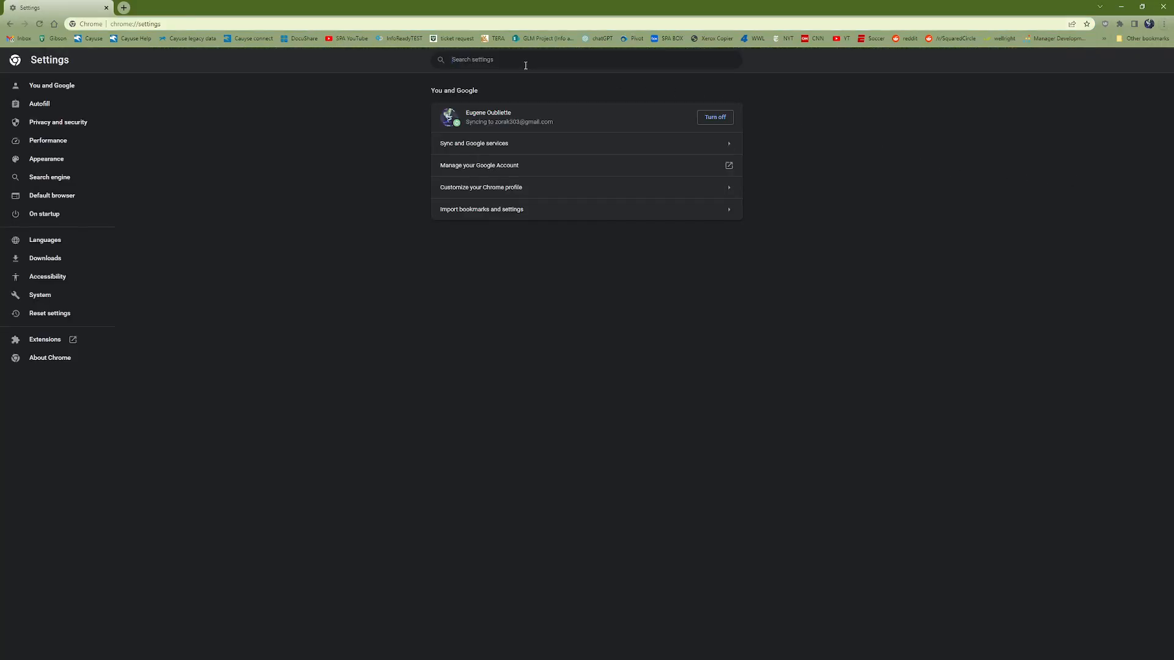
type("pop")
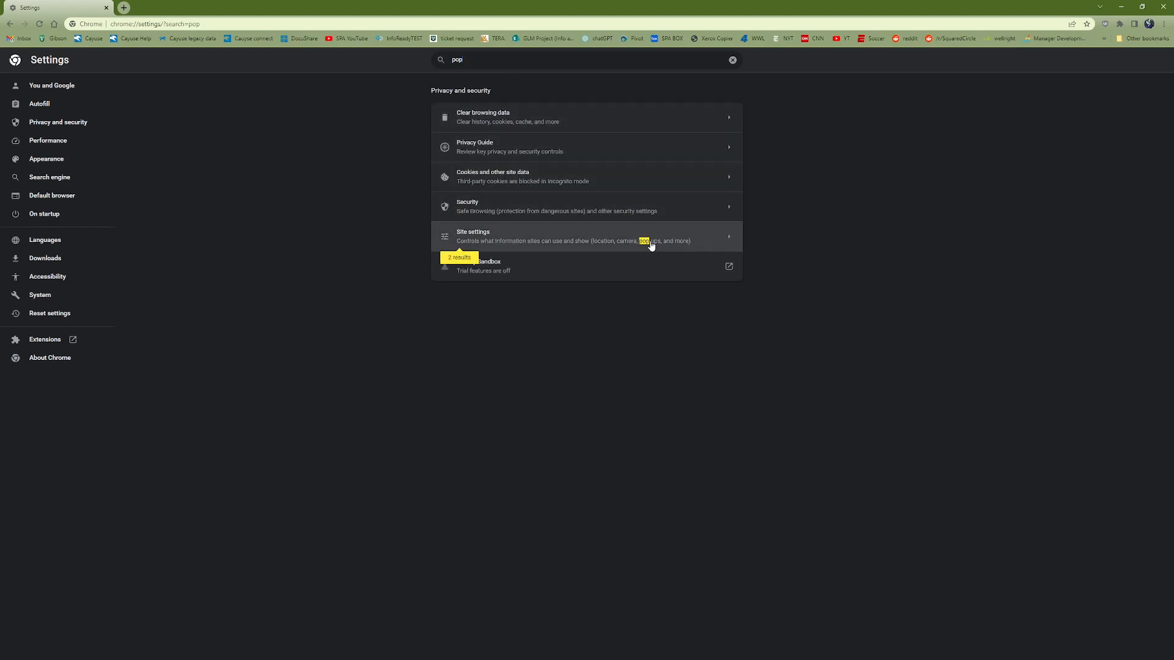
left_click(686, 234)
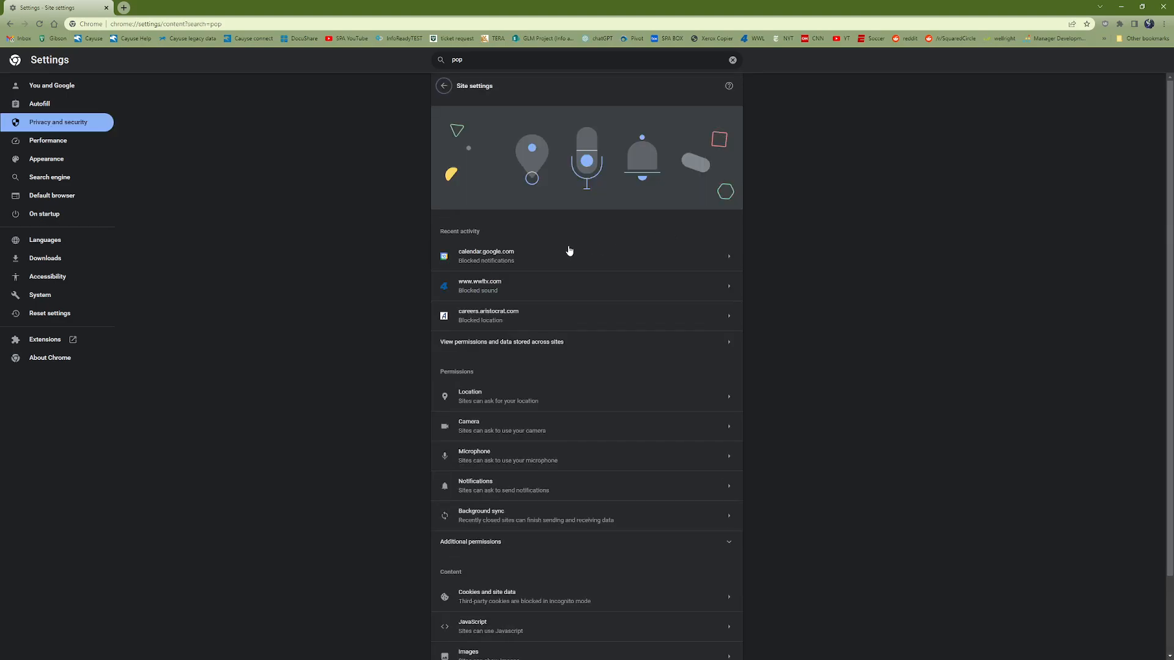
scroll(557, 255, "down", 2)
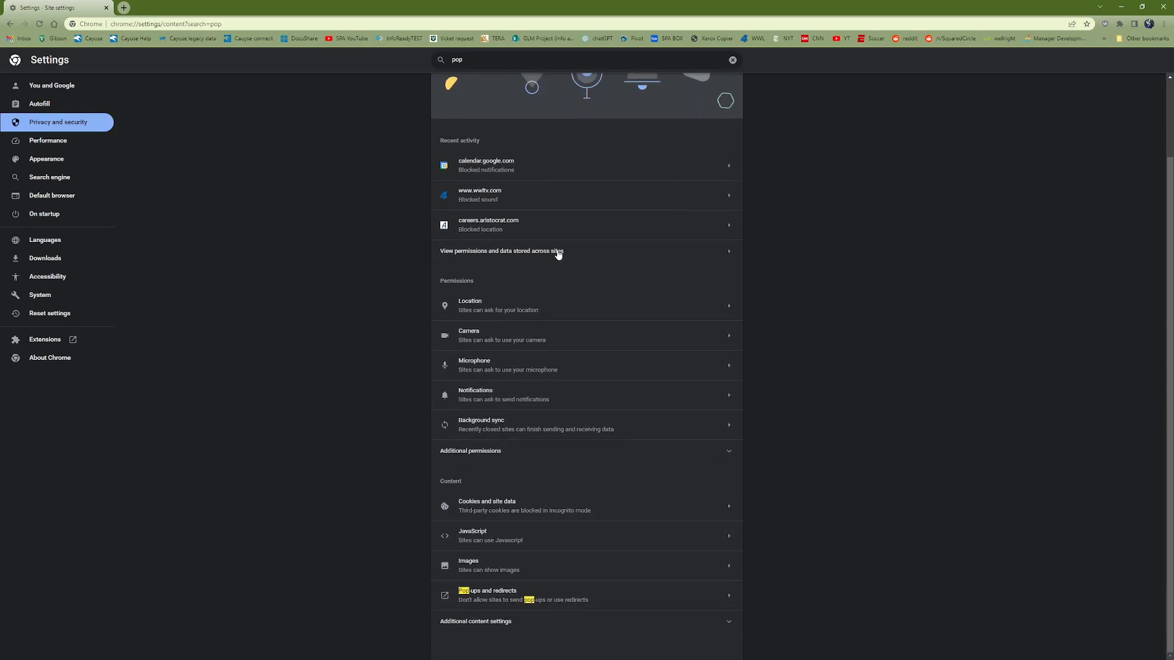
left_click(506, 597)
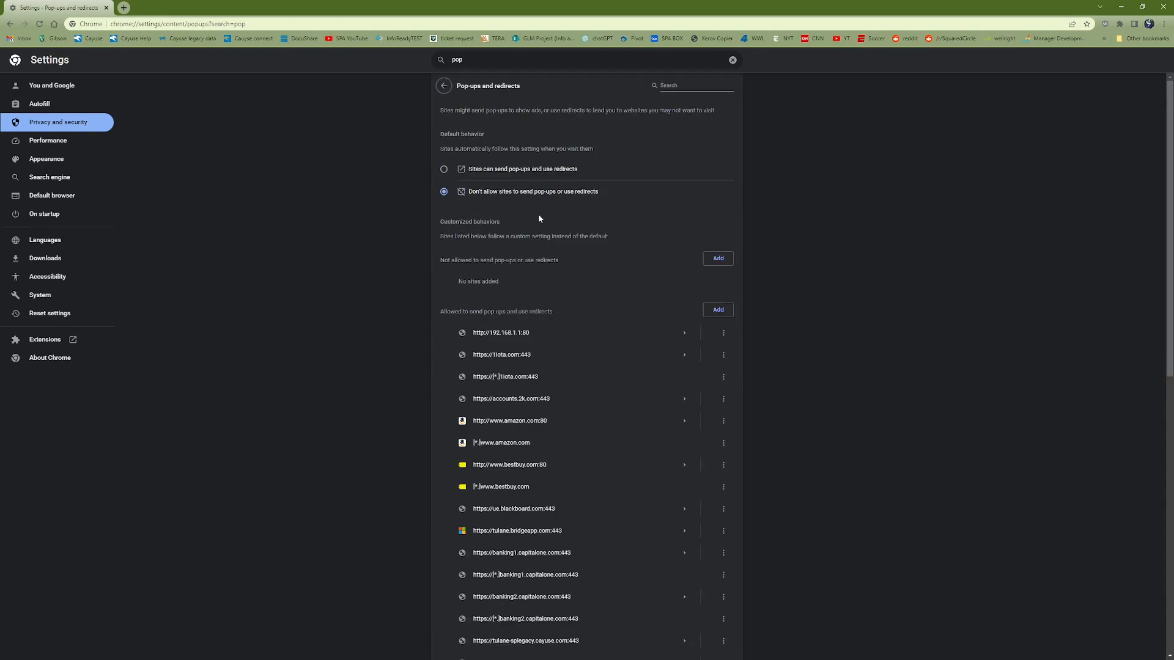
scroll(590, 284, "down", 1)
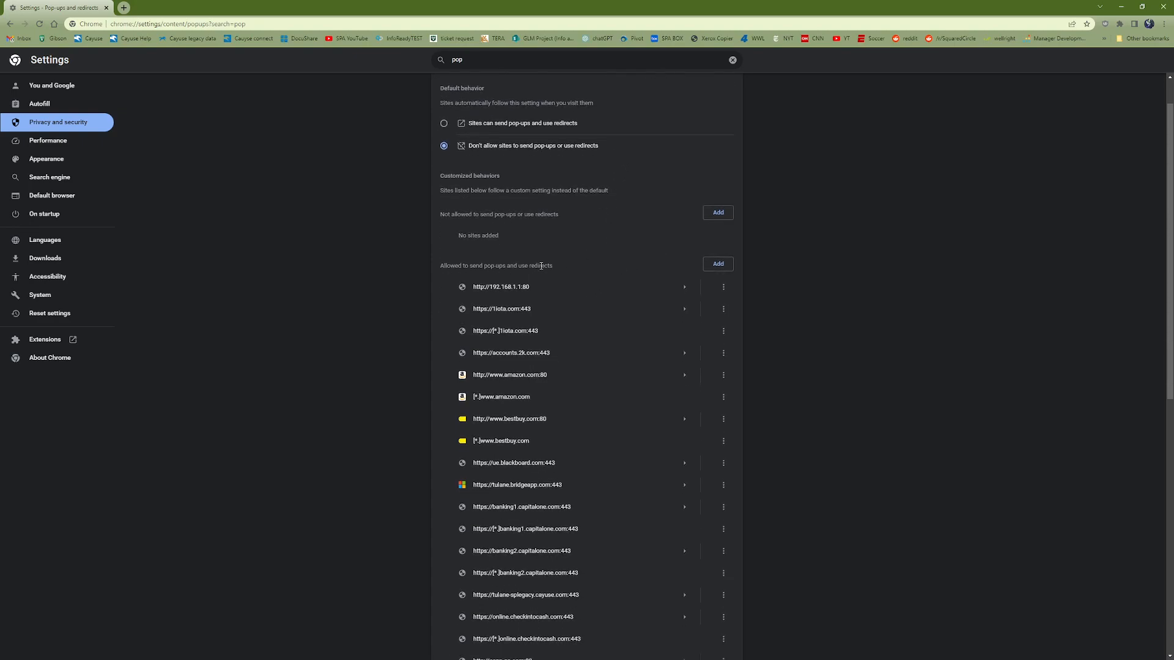
scroll(587, 308, "up", 1)
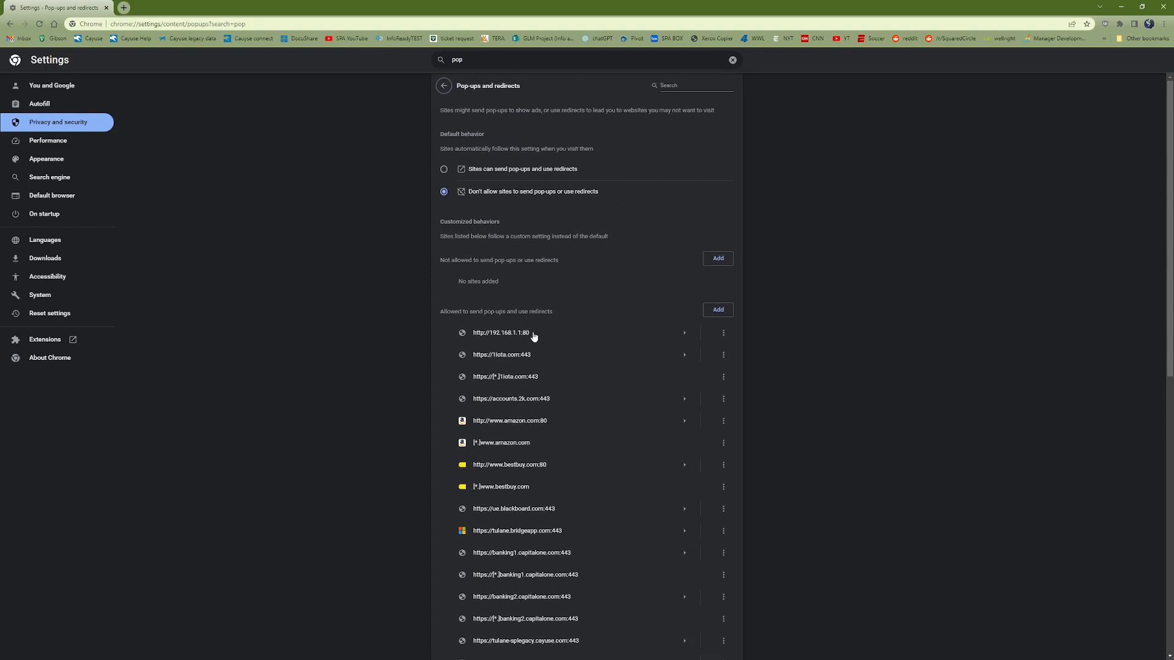
left_click(711, 311)
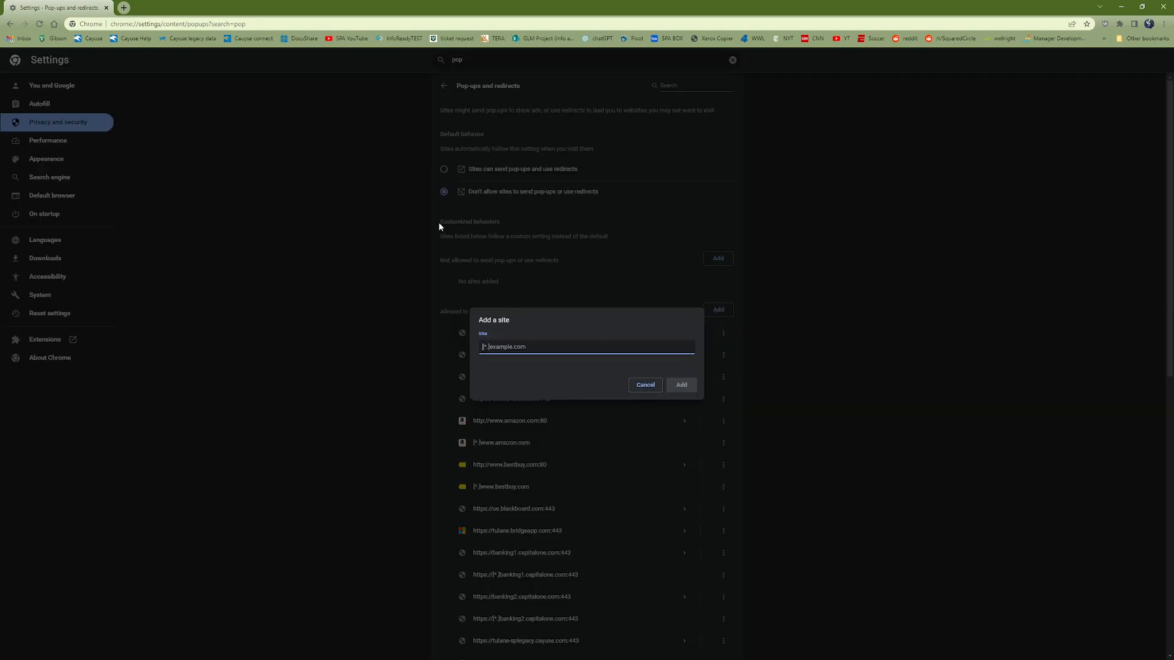
key("ctrl+v")
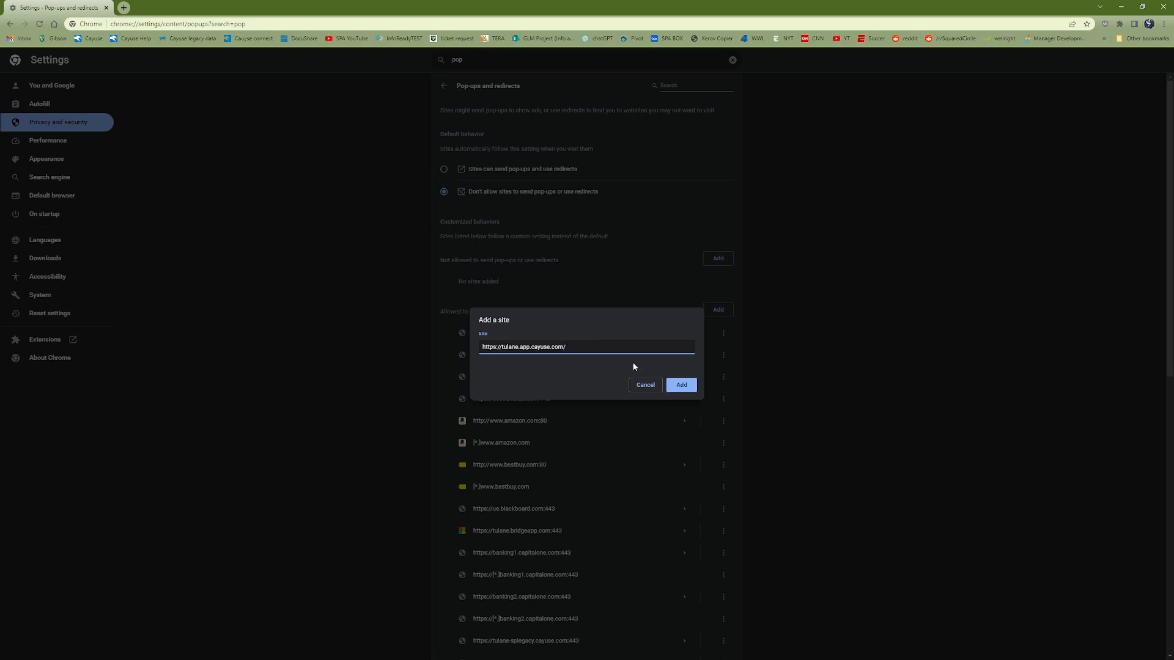
left_click(681, 384)
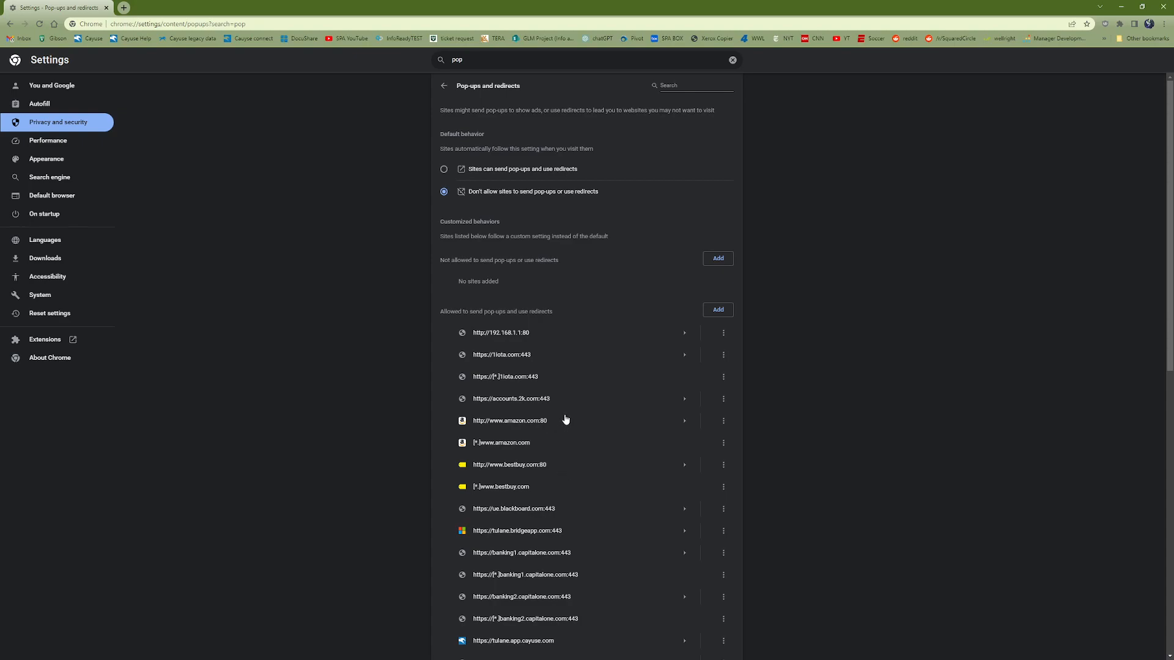
scroll(645, 379, "down", 8)
scroll(657, 373, "up", 8)
left_click(445, 86)
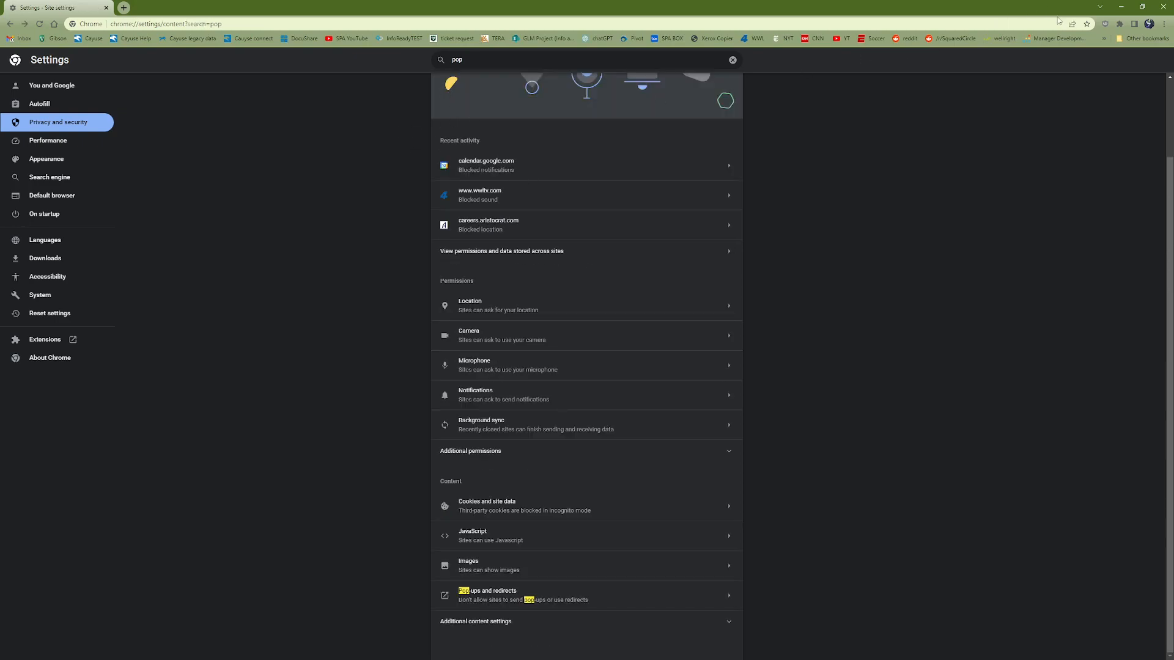
Close Chrome and switch back to the Cayuse Research Suite page in Firefox.
left_click(58, 92)
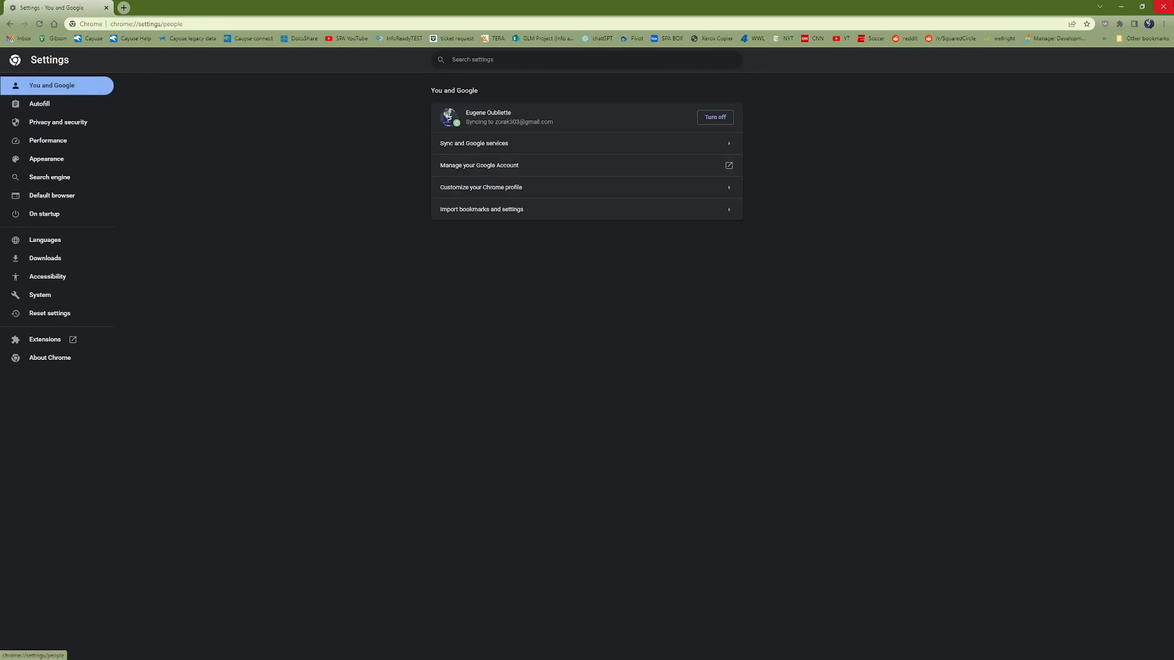
left_click(1167, 5)
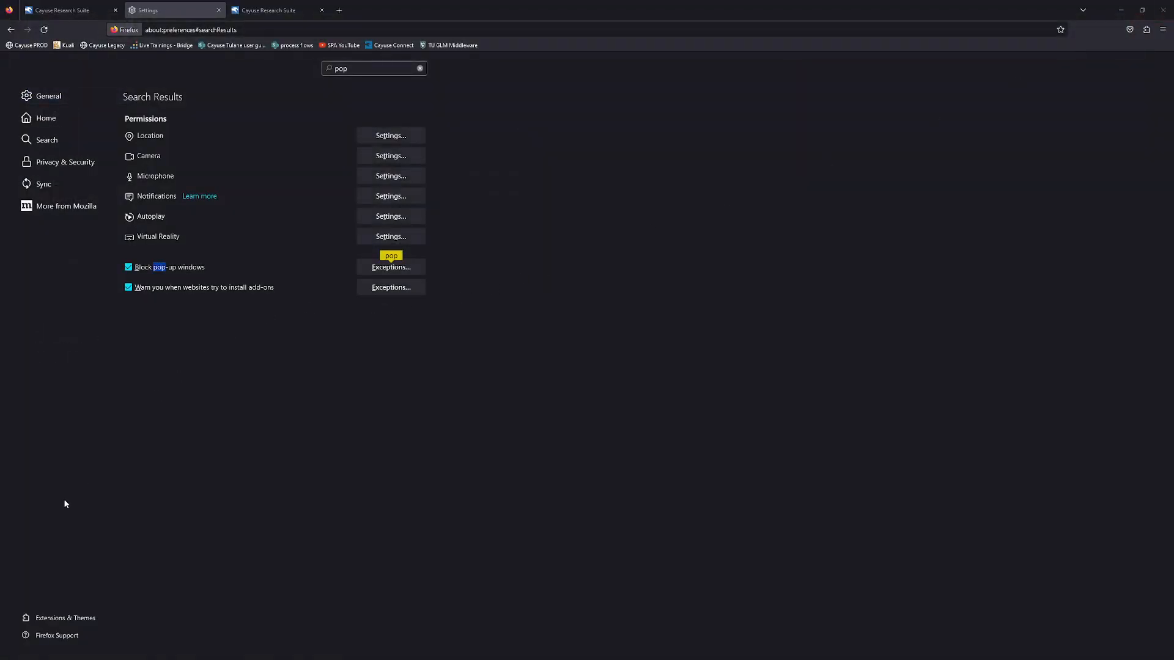
left_click(98, 10)
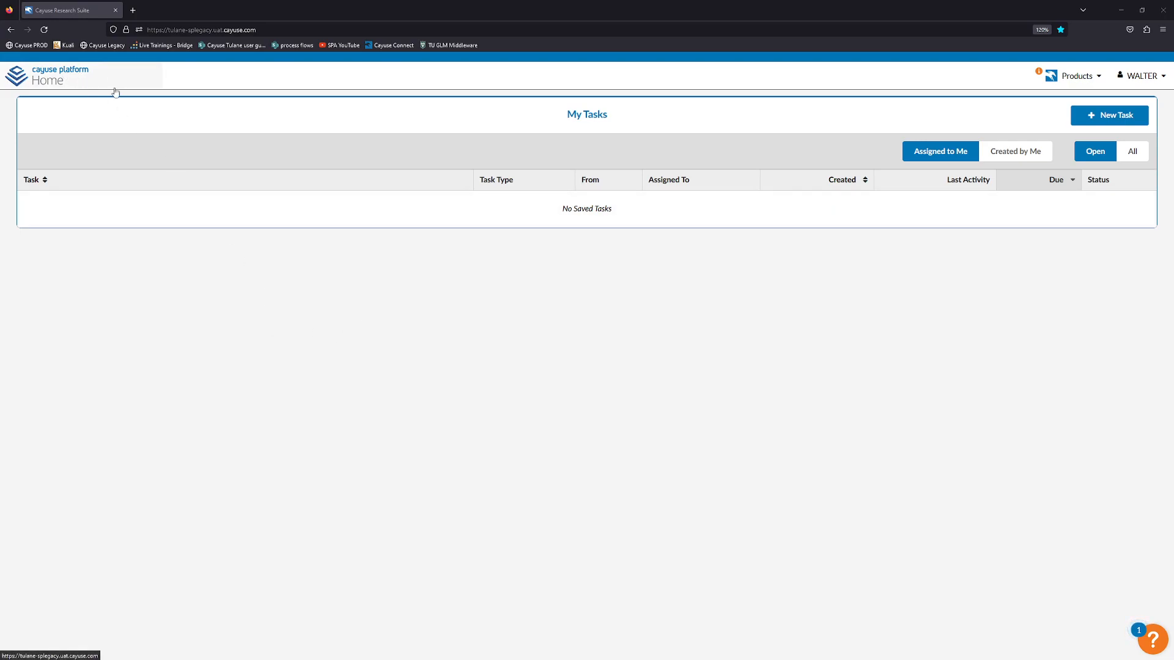
left_click(1053, 78)
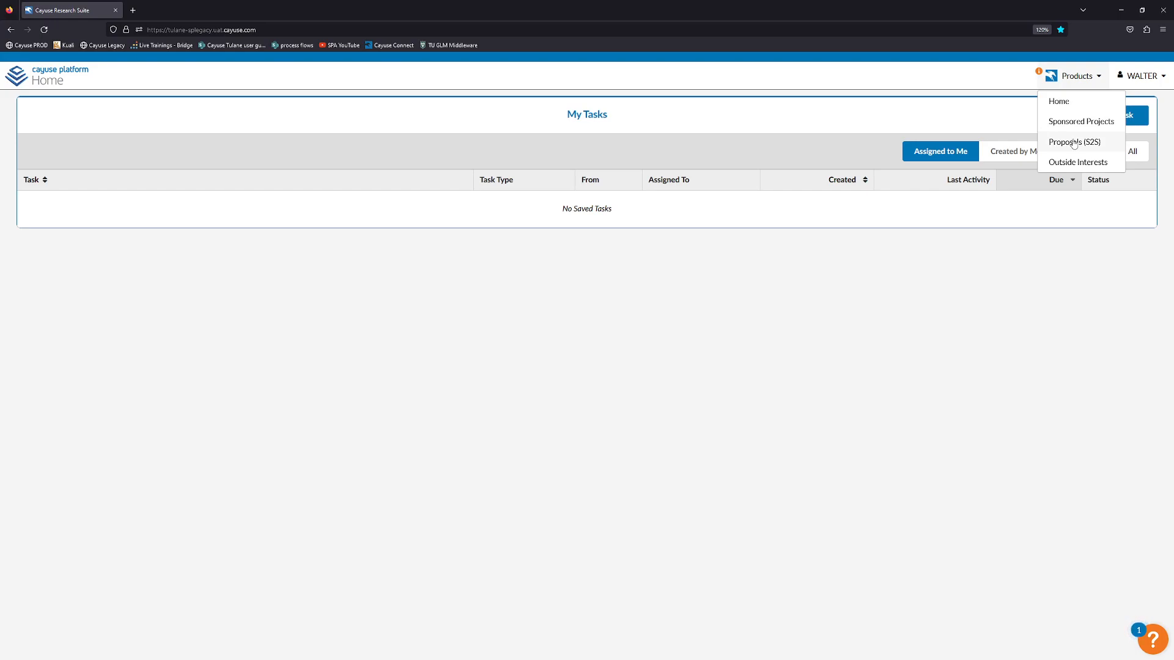
left_click(1077, 77)
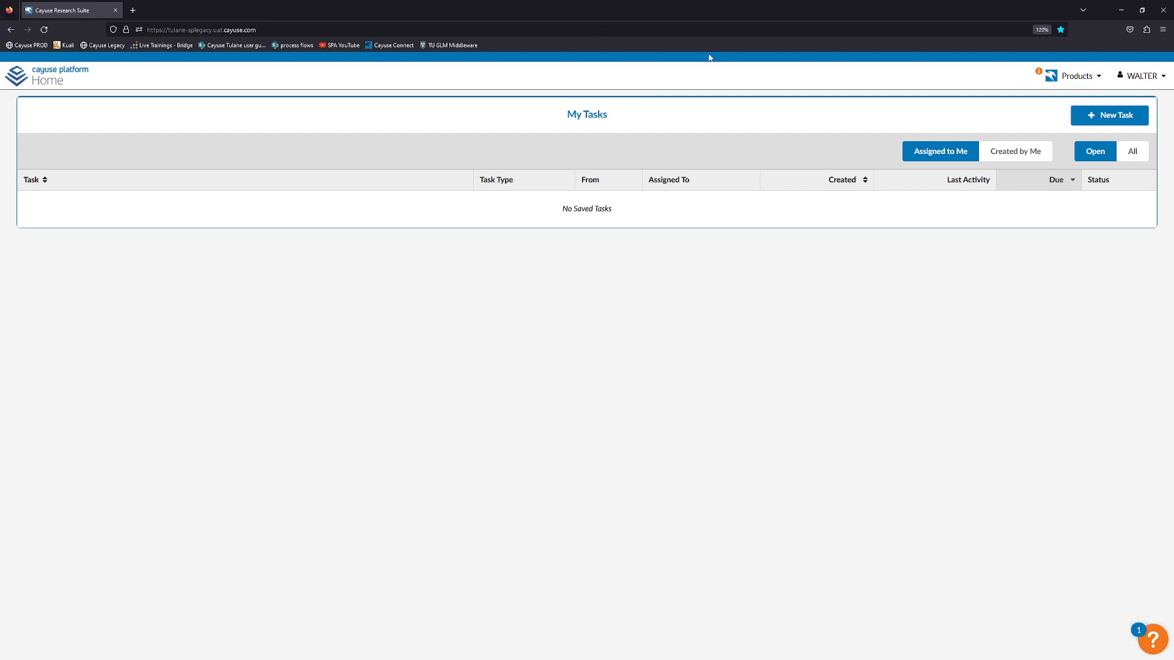
Switch from Cayuse Research Suite to the Sponsored Projects product via the Products menu.
left_click(240, 32)
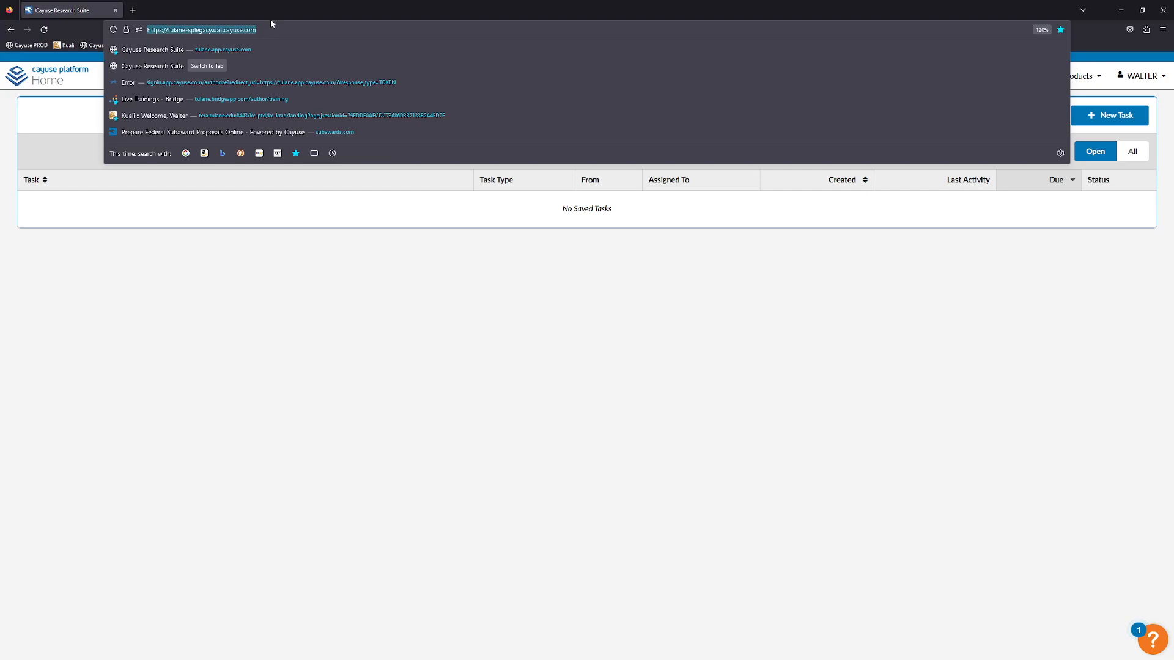
key("Escape")
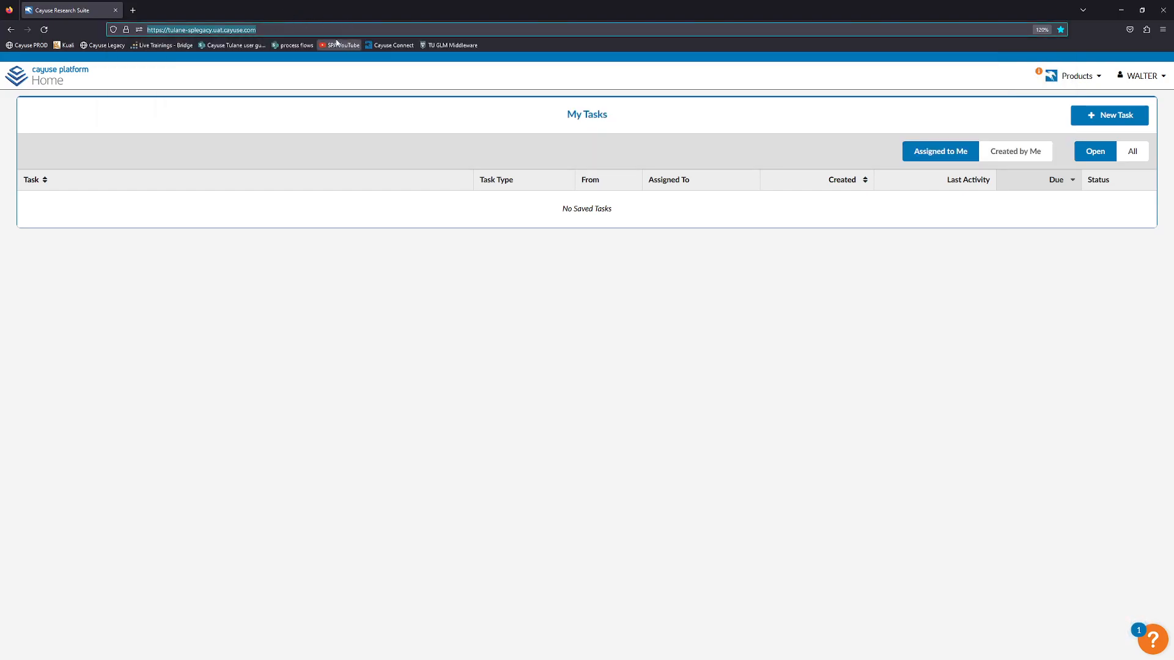
left_click(298, 76)
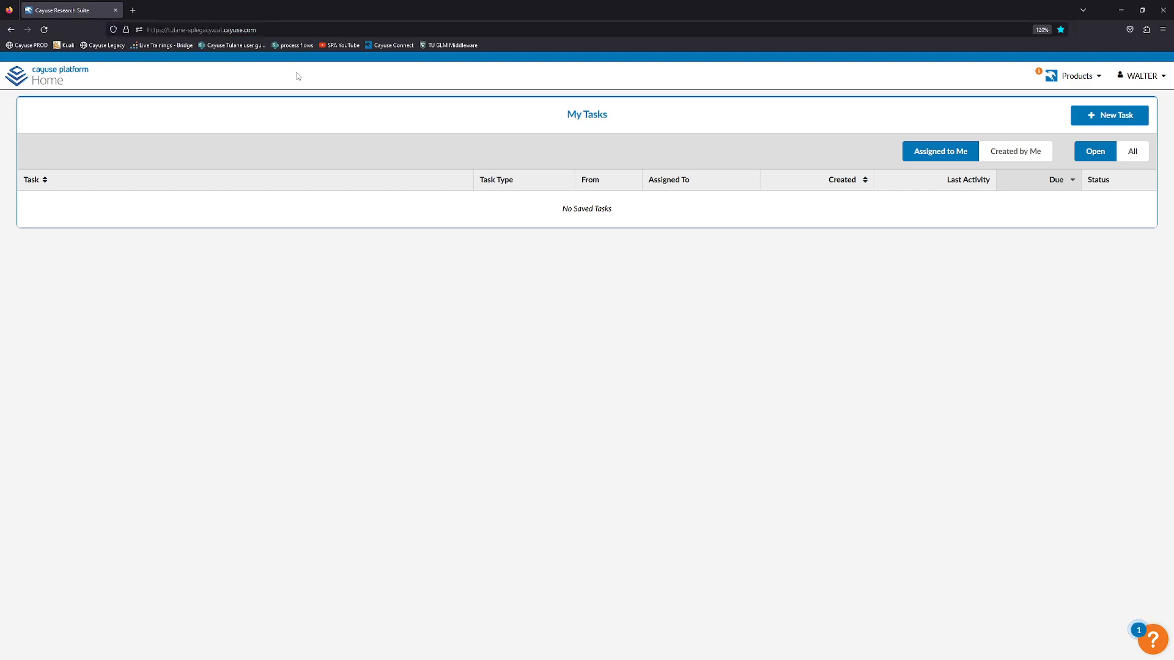
left_click(260, 32)
key("Escape")
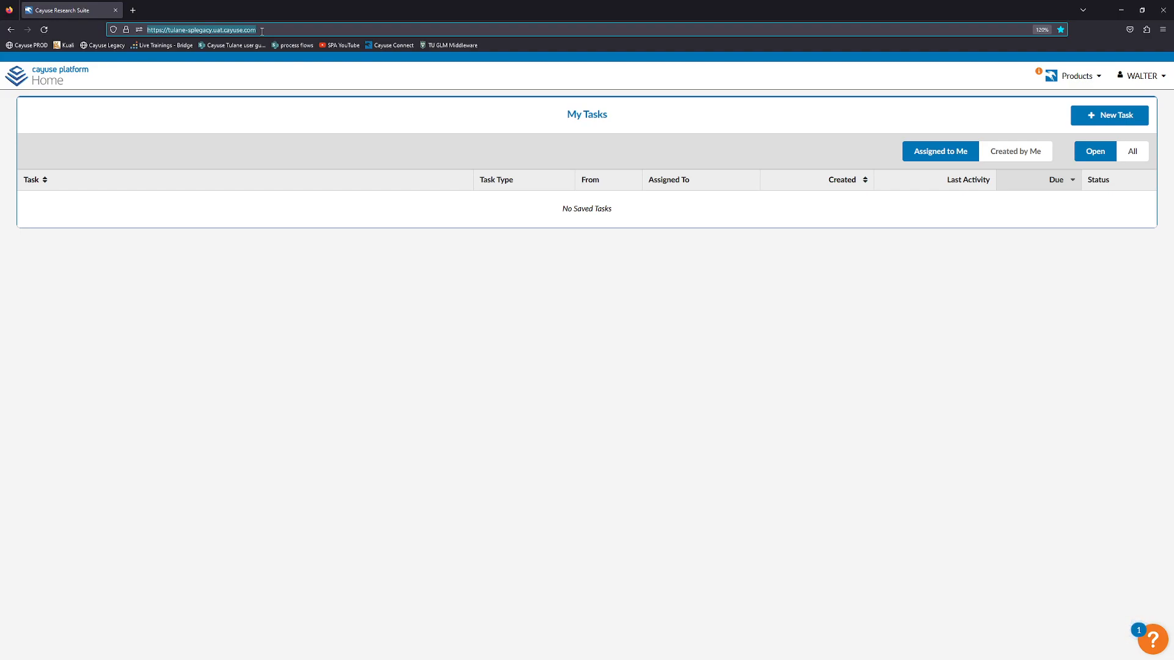
left_click(297, 74)
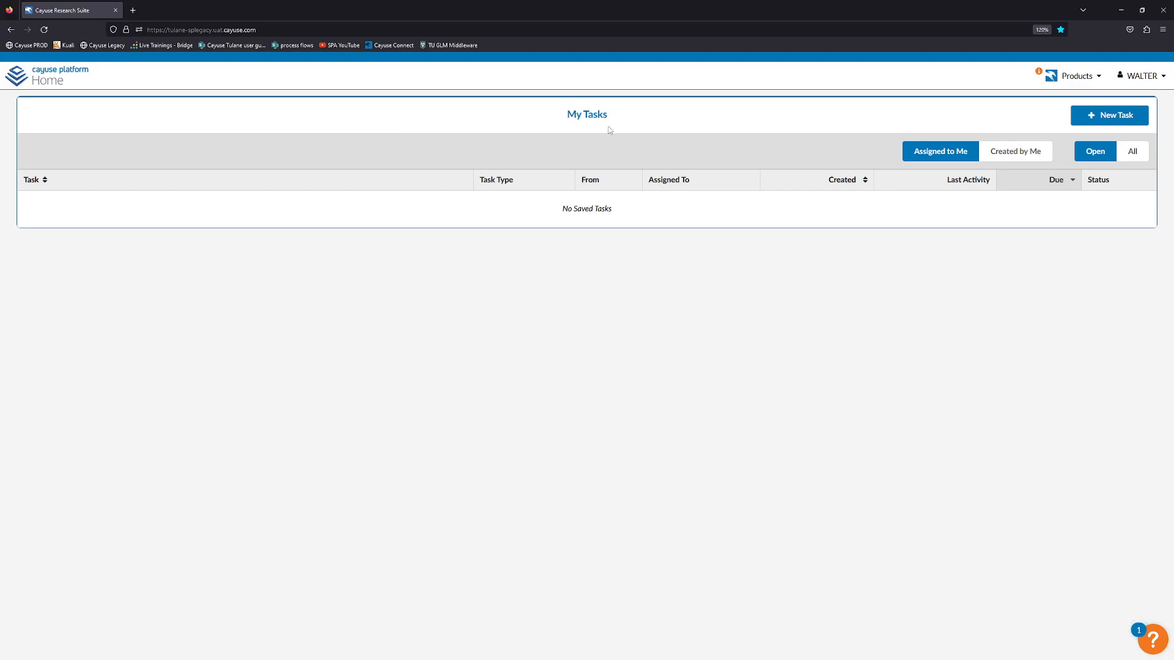
left_click(1071, 78)
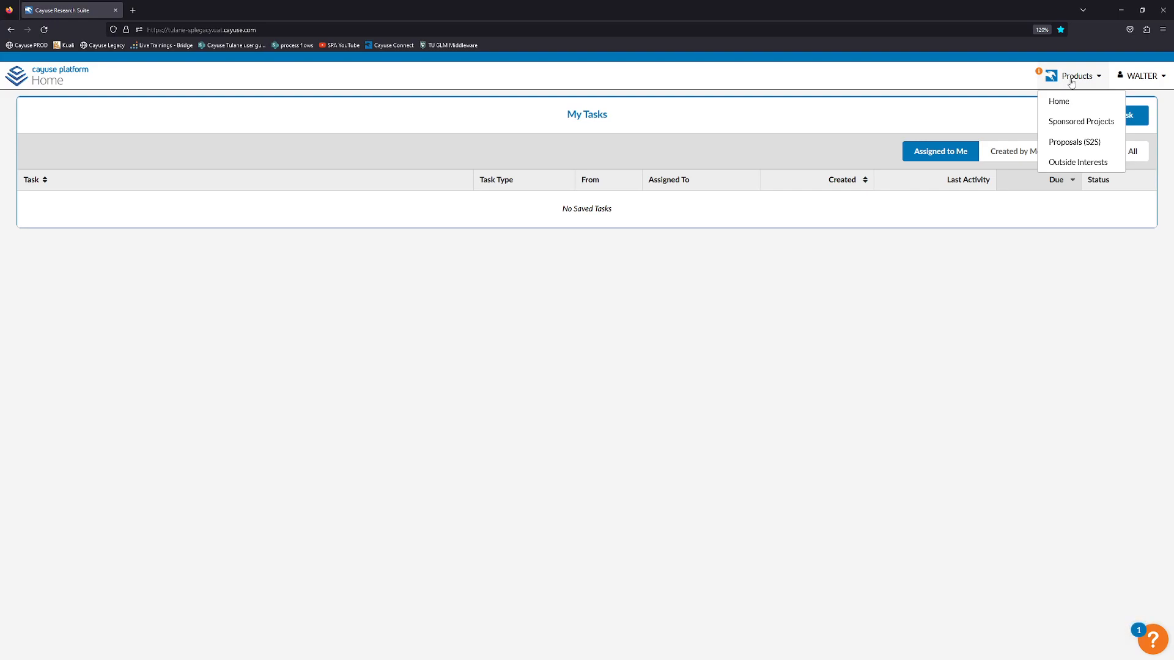
left_click(1073, 122)
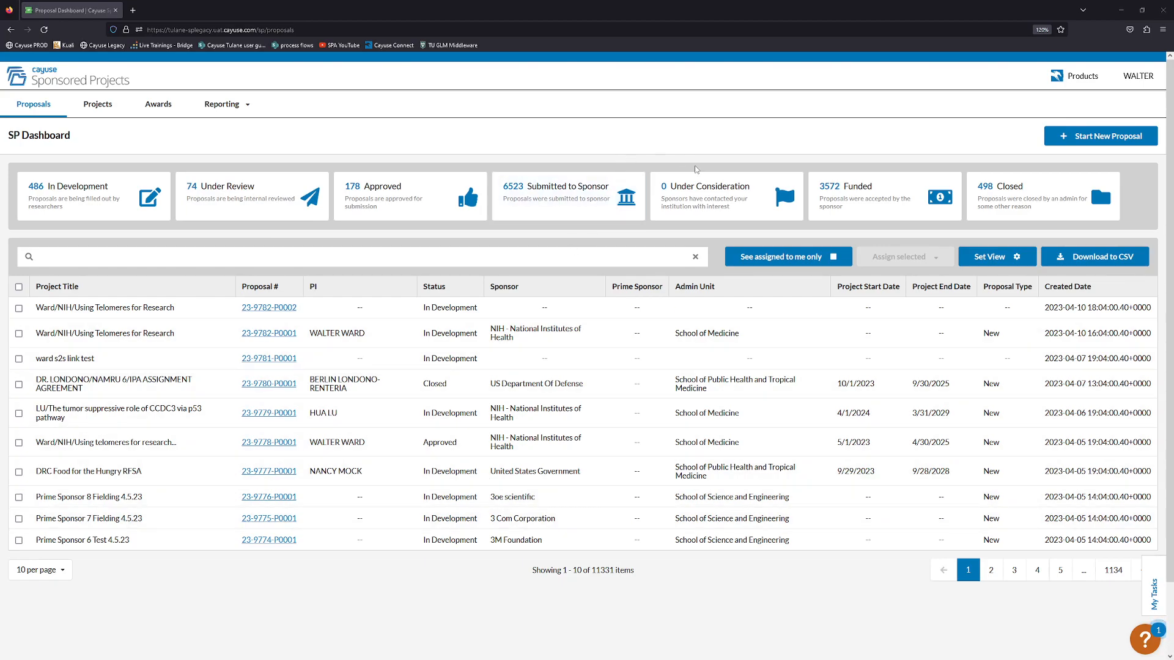
Start a new proposal from the SP Dashboard.
left_click(1075, 135)
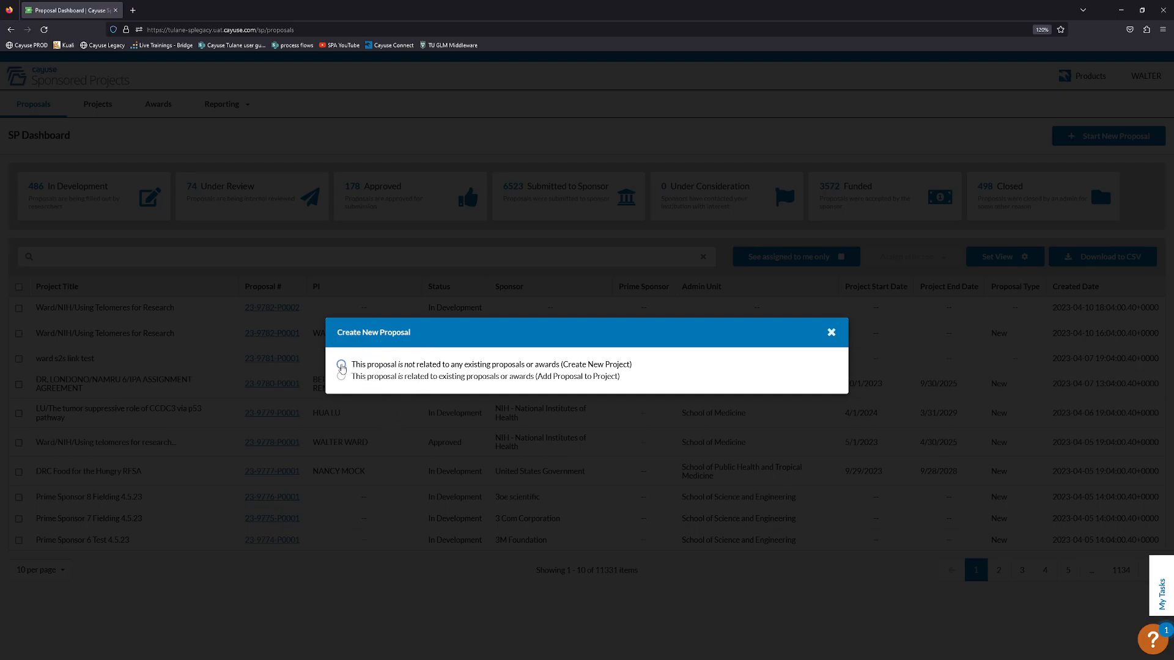
Create a new project titled 'Ward/NIH/This is a test', not related to any existing proposals.
left_click(341, 365)
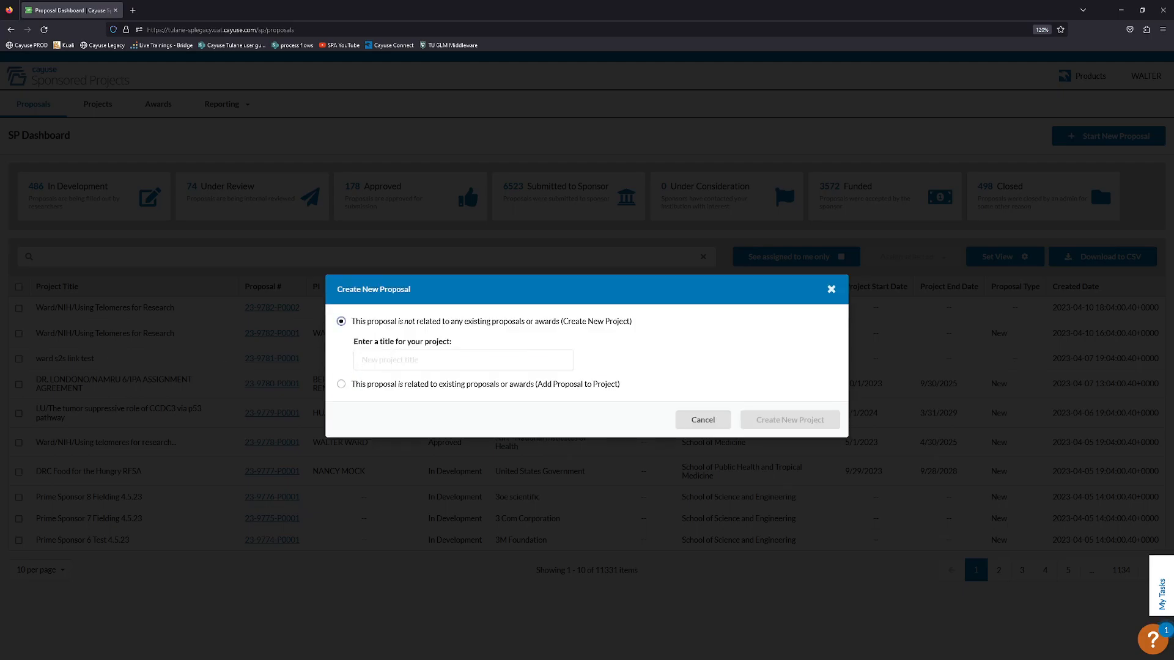
left_click(478, 364)
type("Ward/")
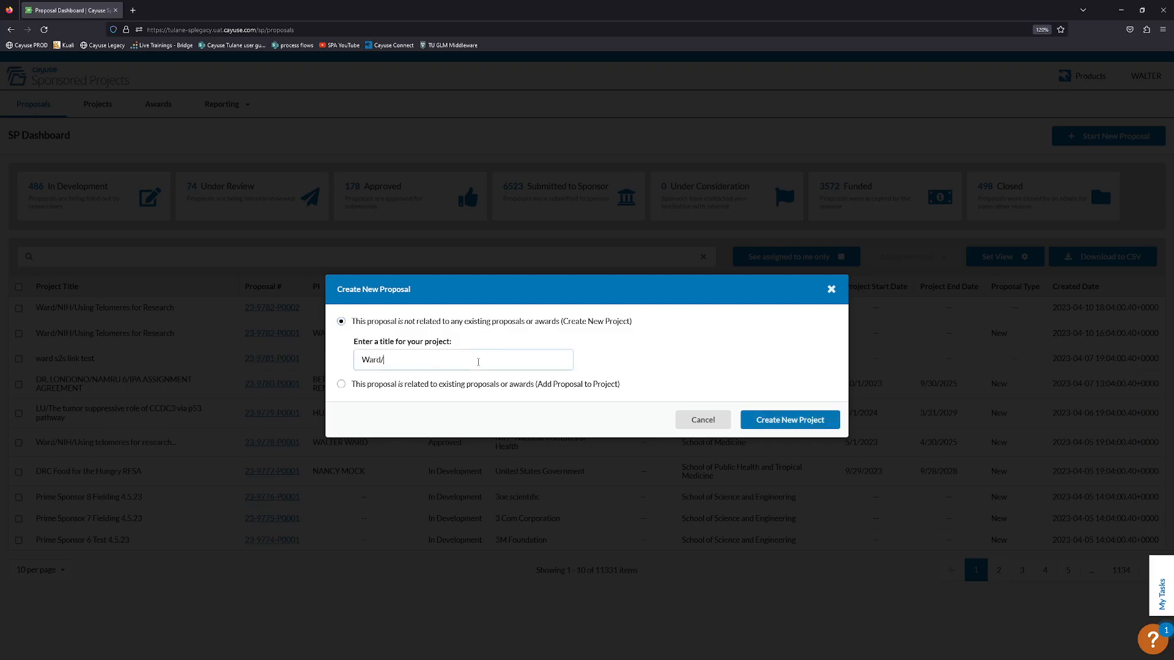
type("NIH/This is a test")
left_click(768, 420)
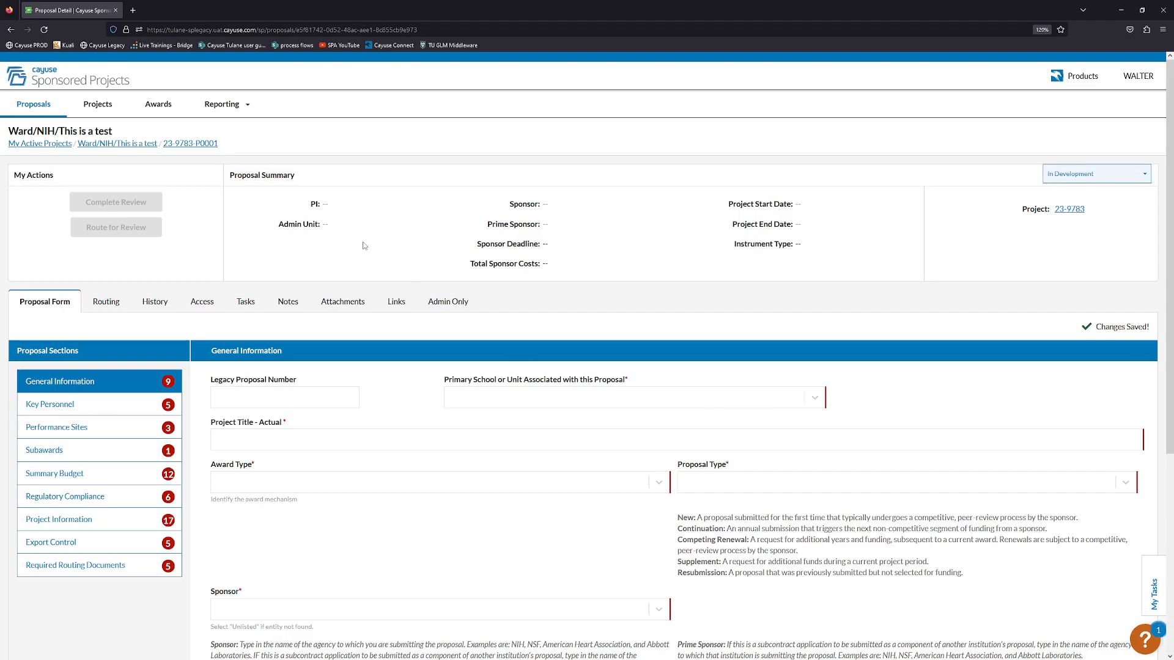
Set the proposal's primary school to School of Medicine.
scroll(381, 354, "down", 2)
scroll(382, 347, "up", 2)
scroll(382, 347, "down", 2)
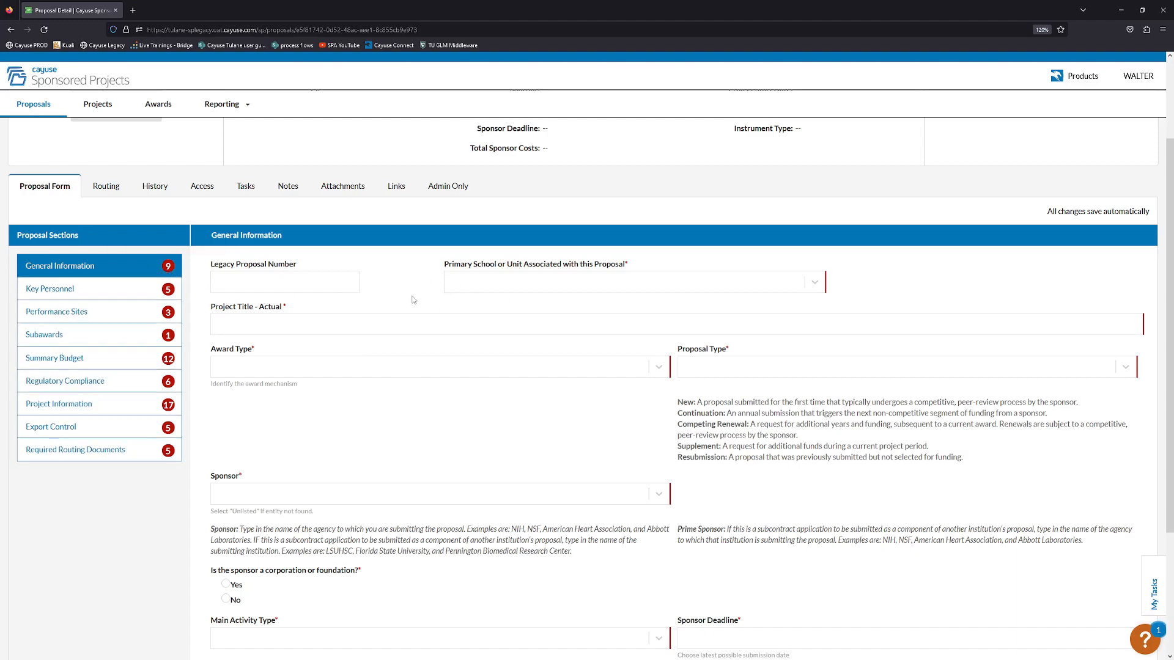
left_click(776, 283)
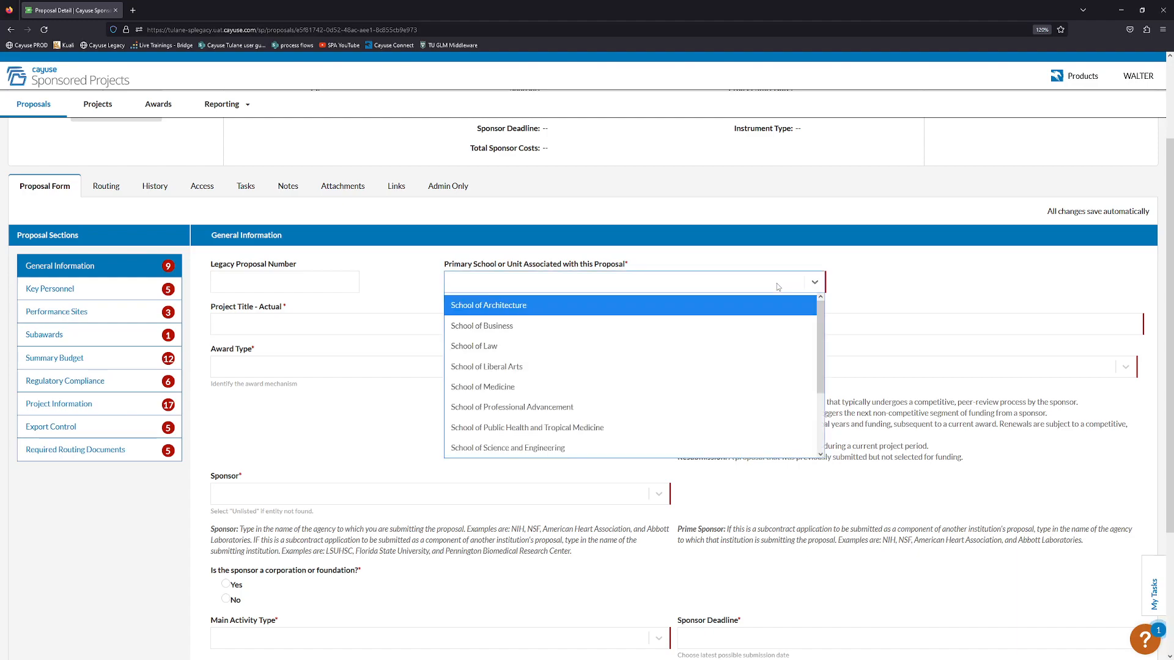
left_click(528, 385)
Enter 'this is the full title of the proposal' as the actual project title.
left_click(418, 319)
type("this is the fill ti")
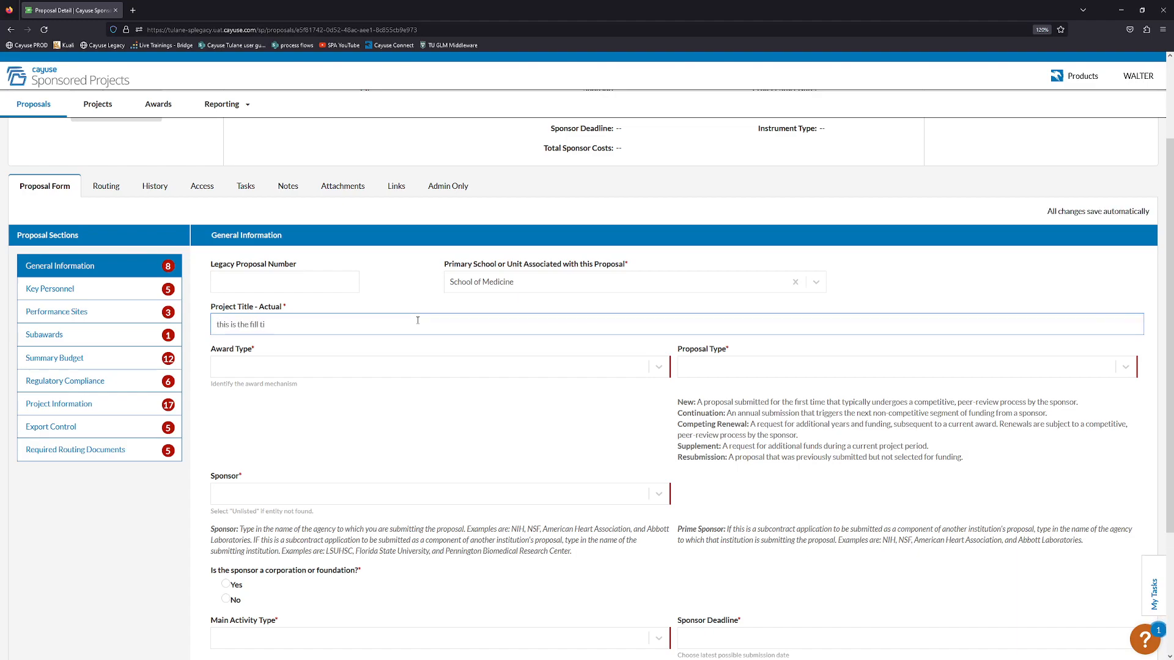
type("tle")
key("BackSpace")
type("ull title of the proposal")
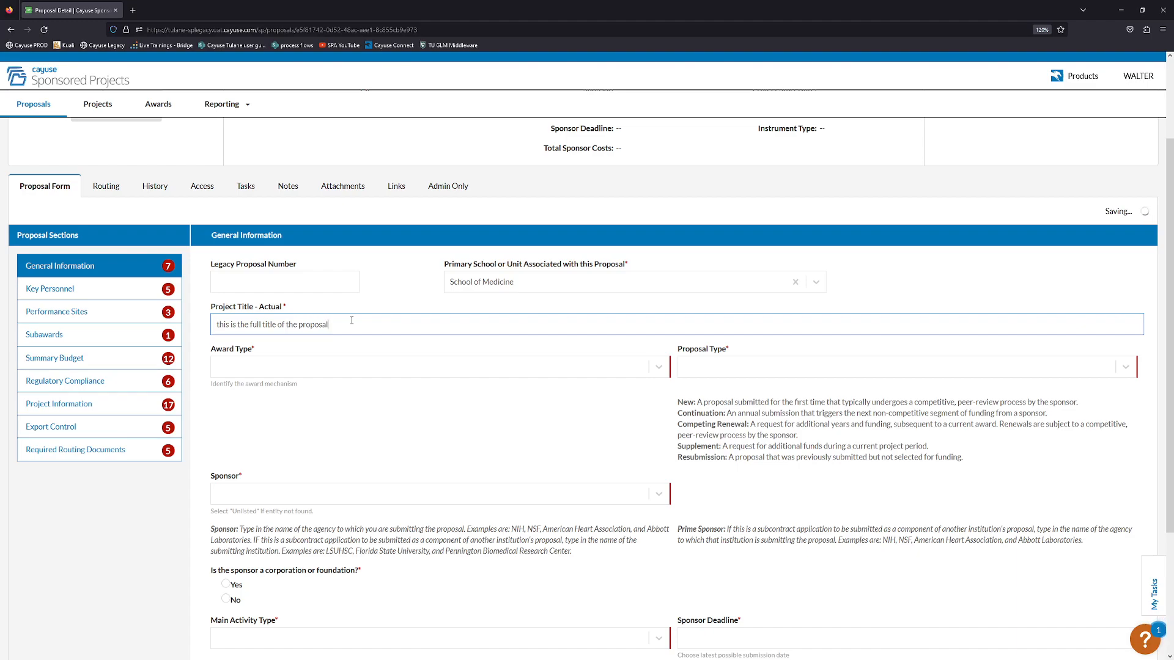
Set Award Type to Grant and Proposal Type to New.
left_click(347, 365)
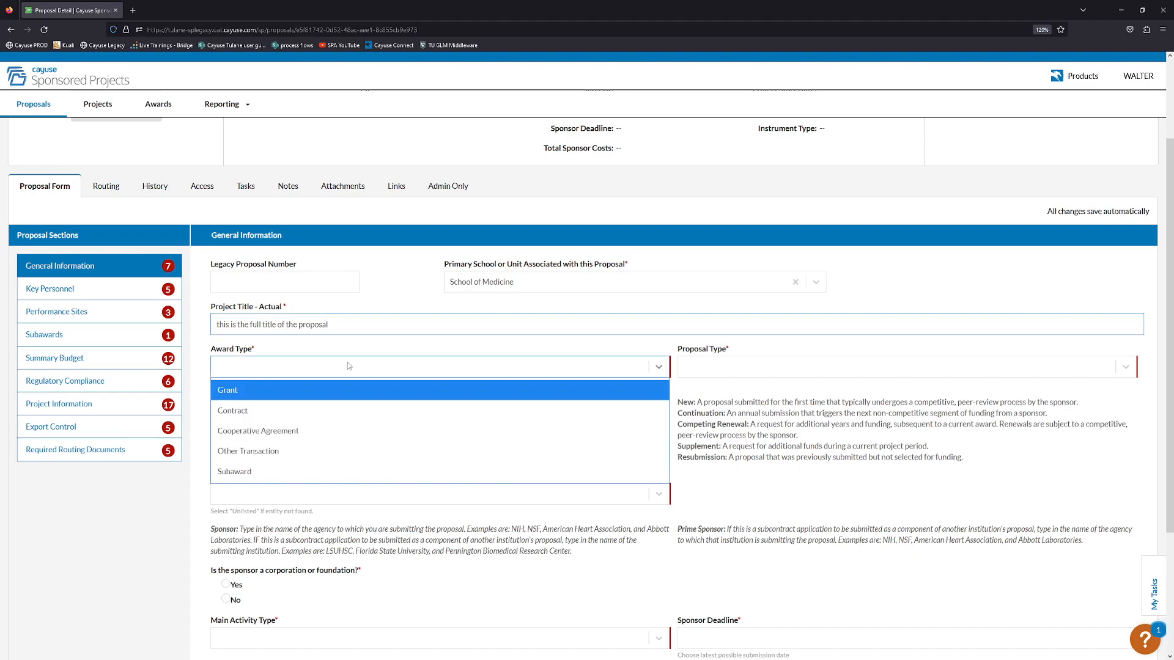
left_click(307, 387)
left_click(719, 374)
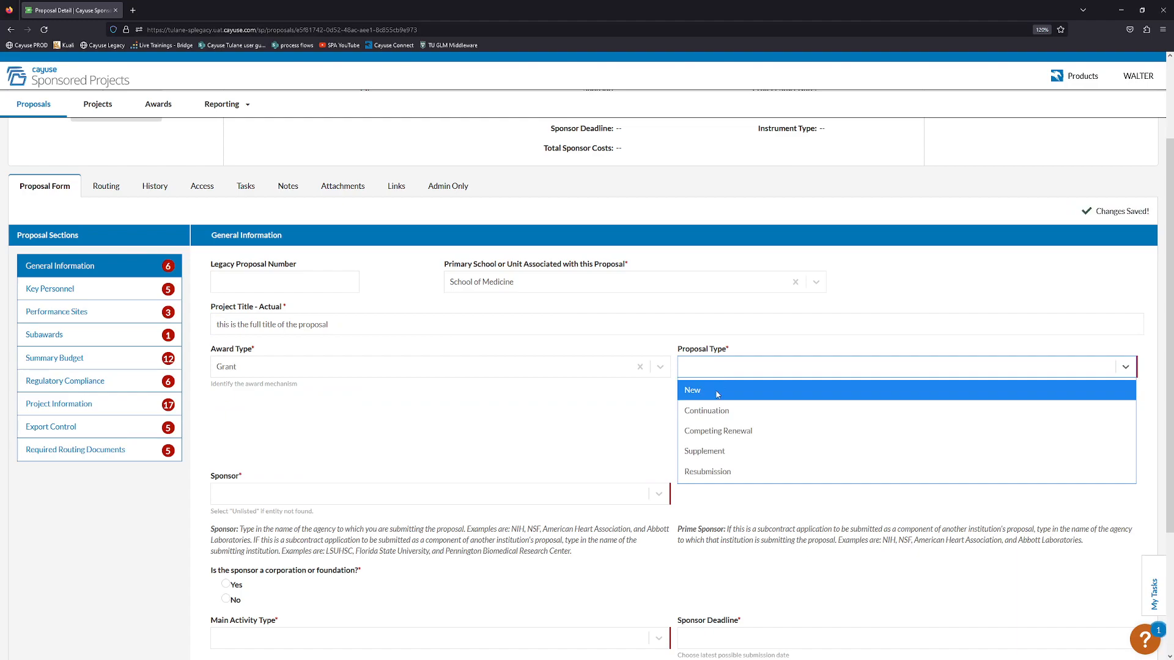
left_click(703, 390)
Search 'nih' and choose NIH - National Institutes of Health as the sponsor.
scroll(471, 340, "down", 3)
left_click(447, 331)
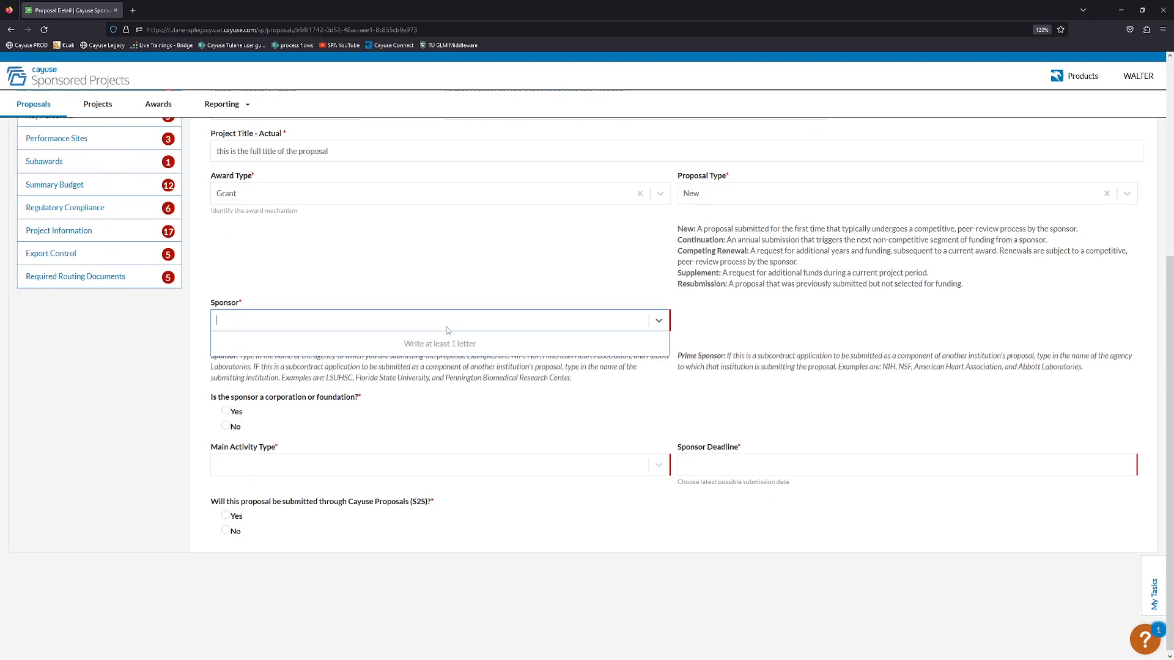
type("nih")
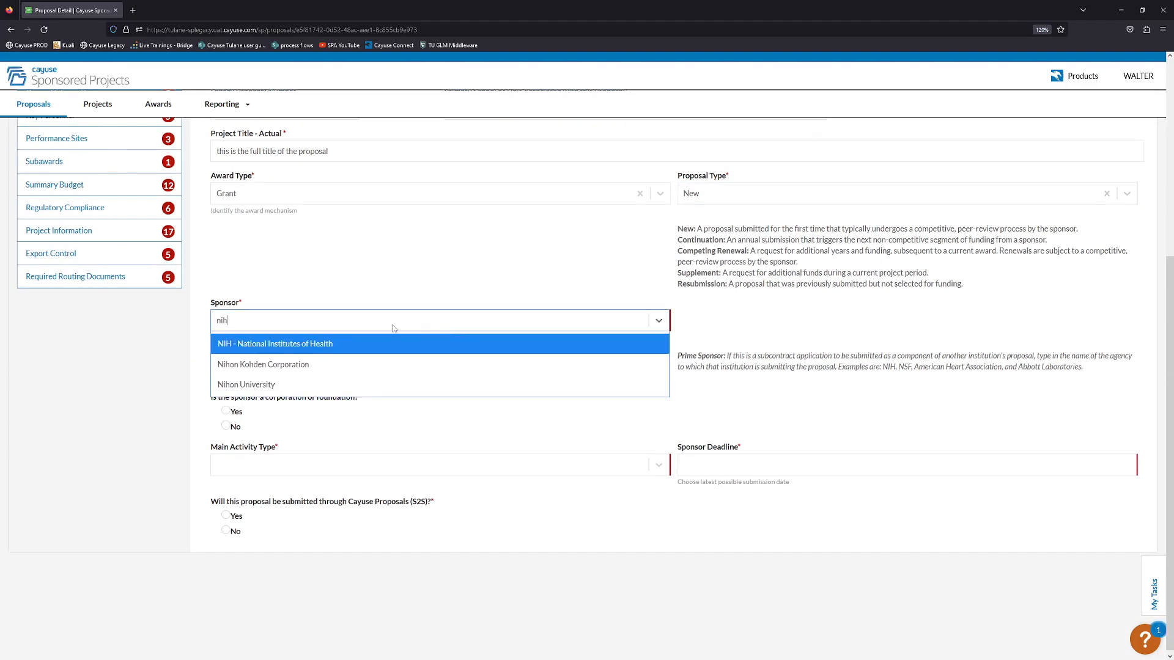
left_click(363, 342)
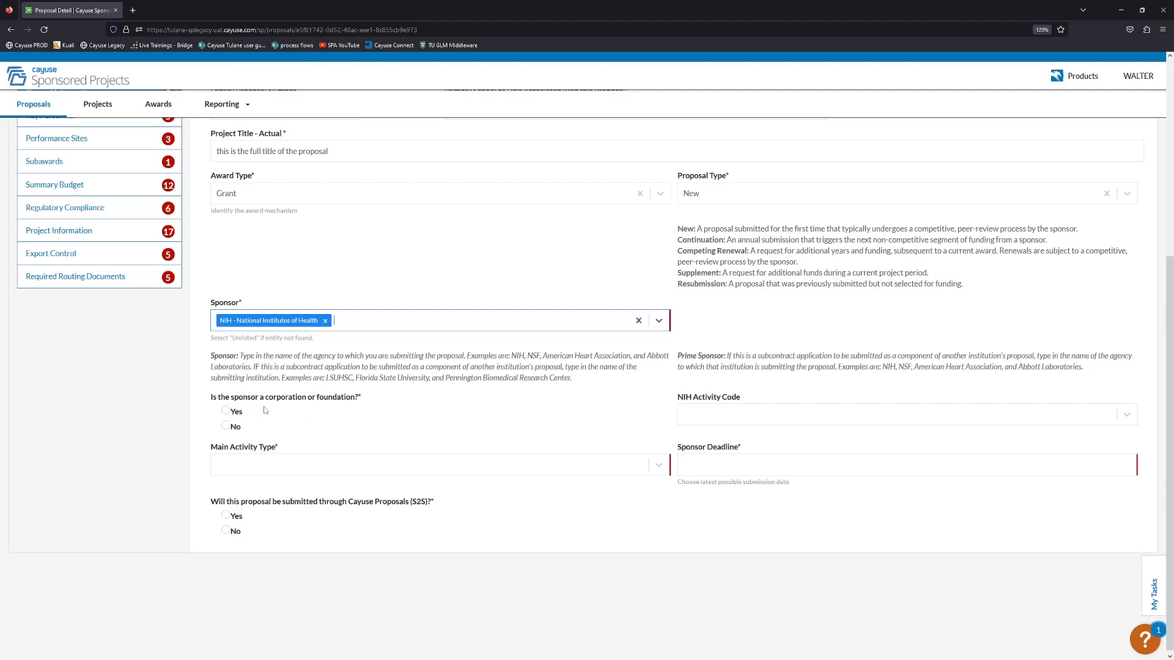
Answer No to a corporate sponsor, and set activity type Research and NIH activity code R01.
left_click(225, 427)
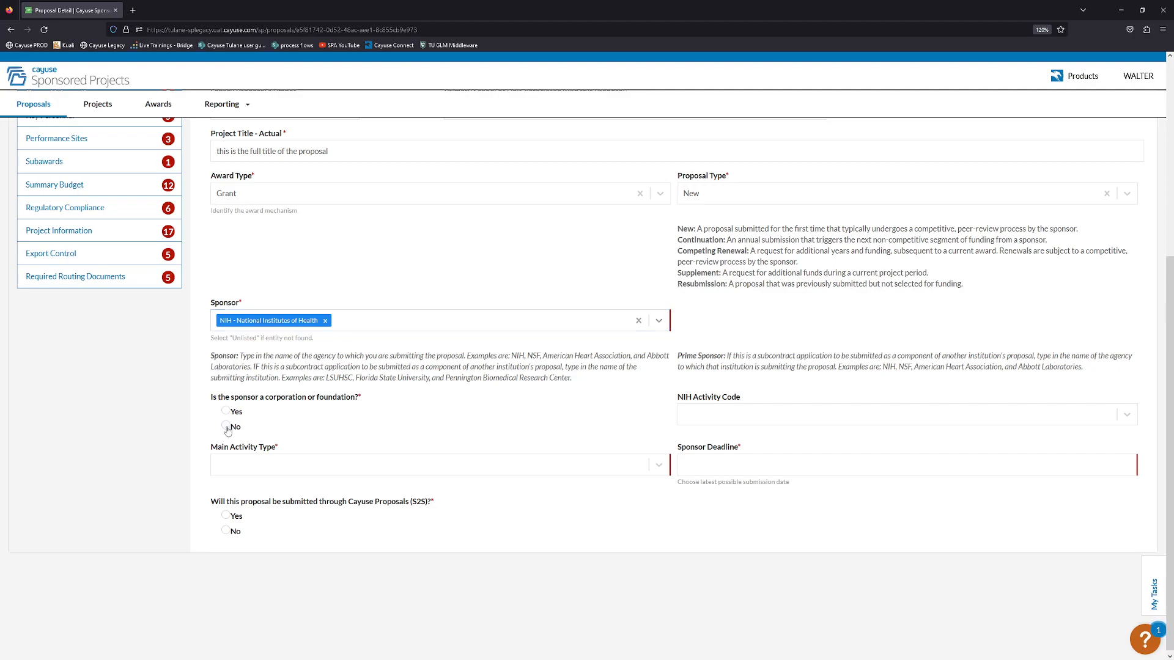
left_click(355, 466)
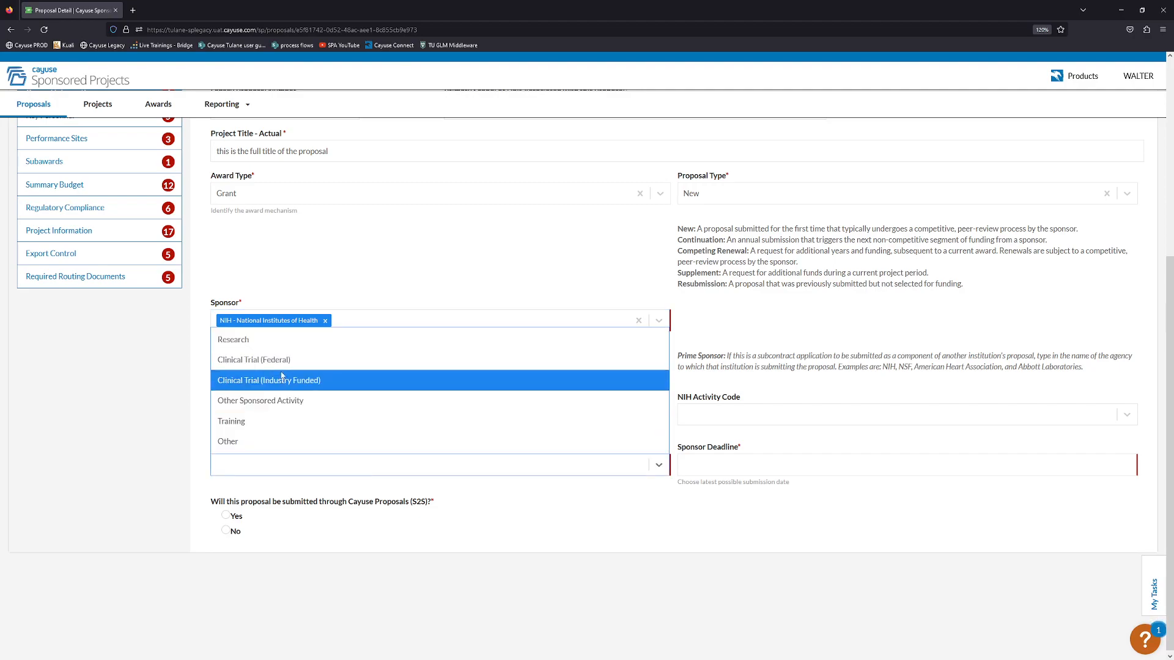
left_click(285, 343)
left_click(732, 418)
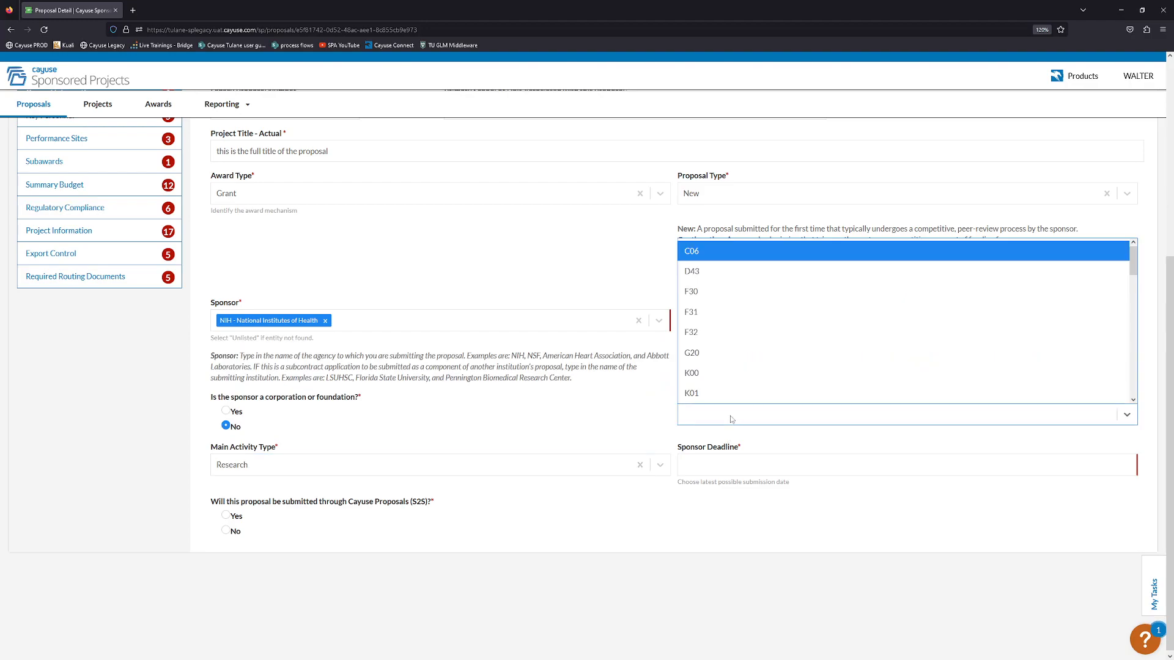
scroll(727, 379, "down", 3)
scroll(727, 379, "down", 5)
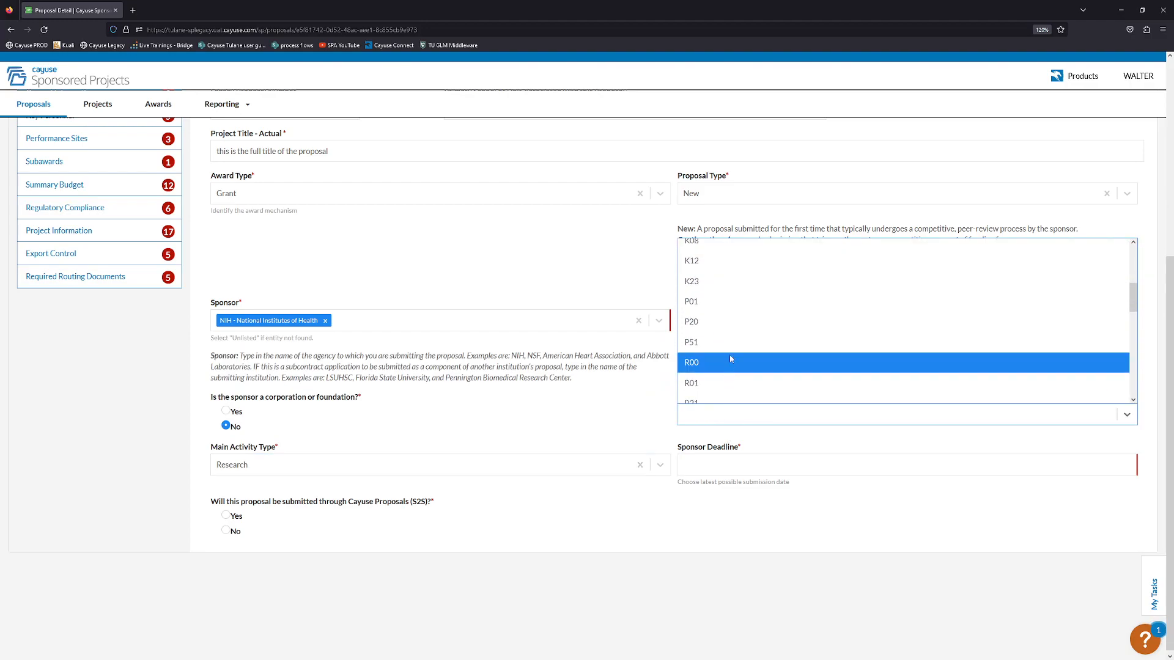
left_click(695, 384)
Set the sponsor deadline to 04/30/2023 and mark the proposal for S2S submission.
left_click(703, 463)
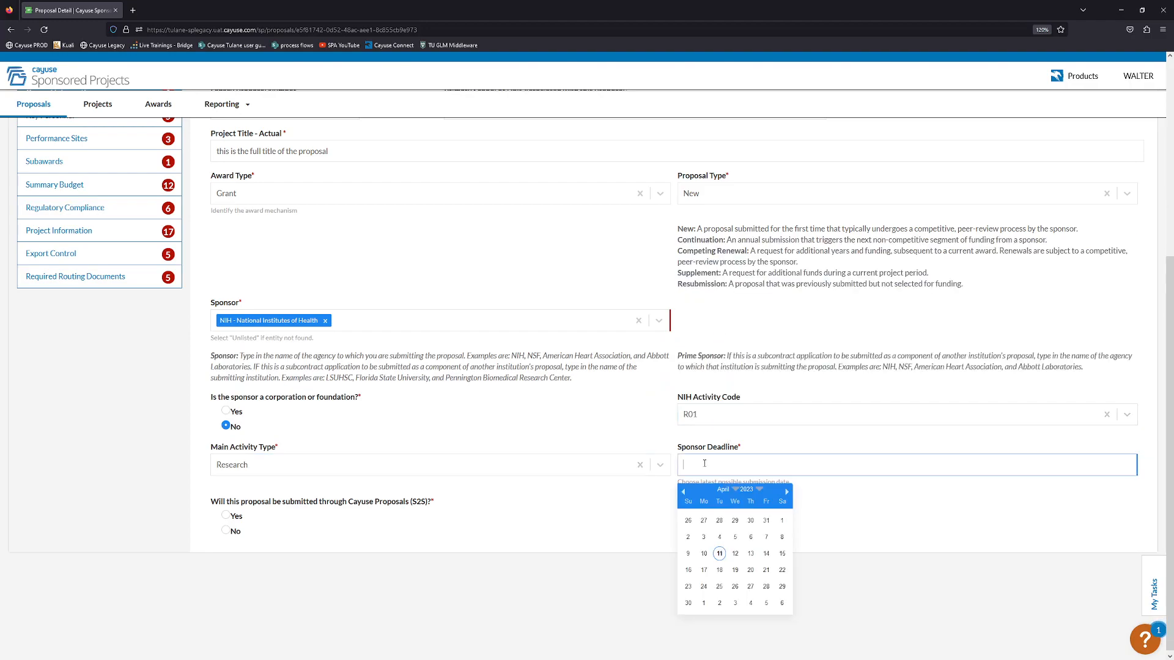
left_click(687, 602)
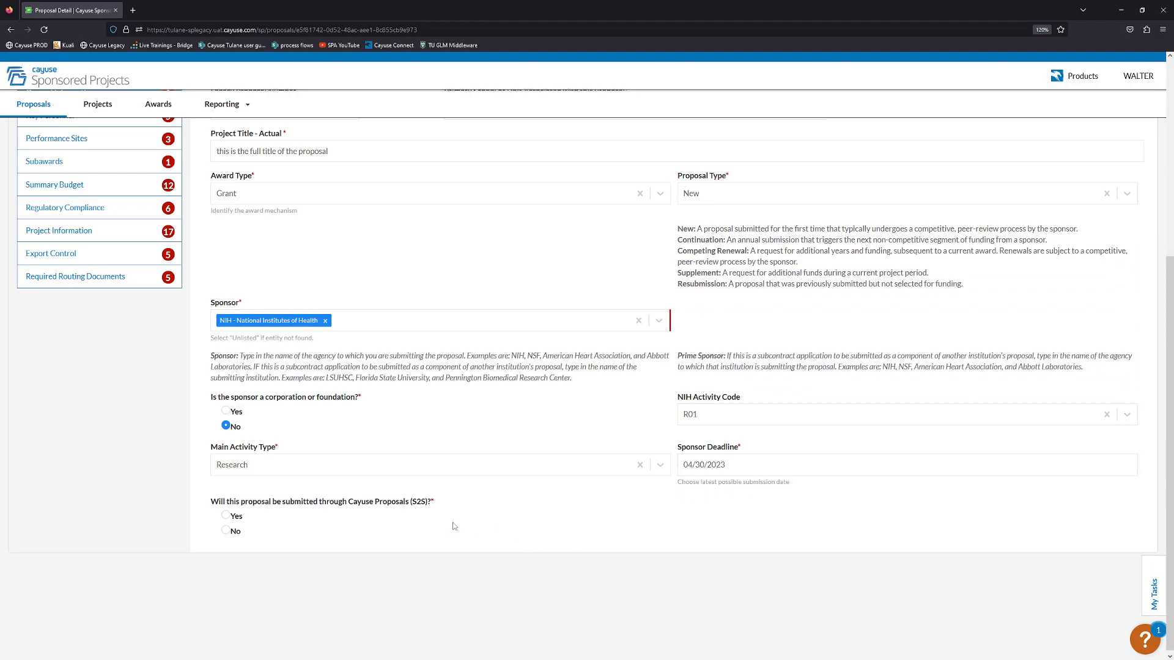
scroll(411, 429, "down", 1)
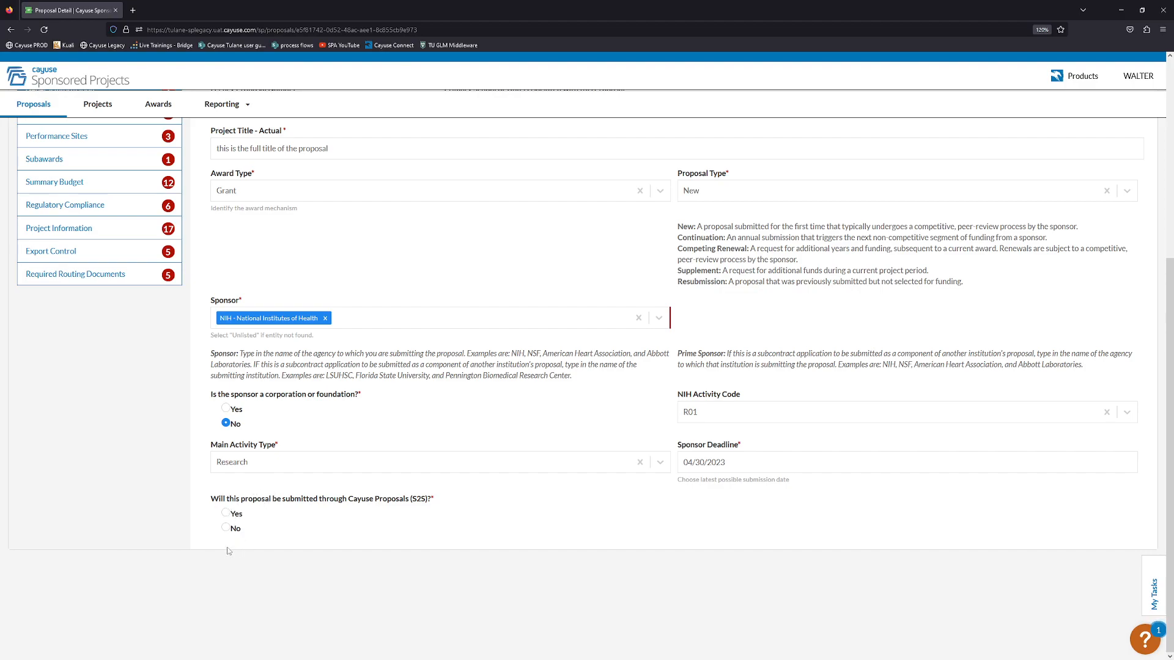
left_click(226, 514)
scroll(280, 494, "down", 2)
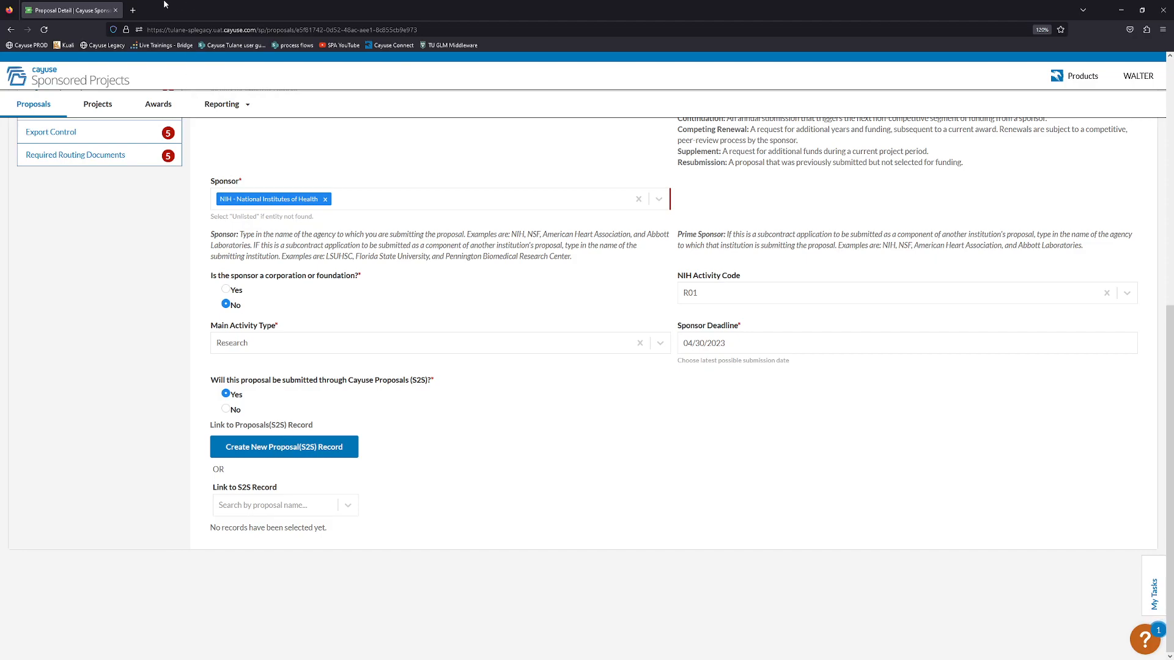
left_click(133, 11)
left_click(96, 45)
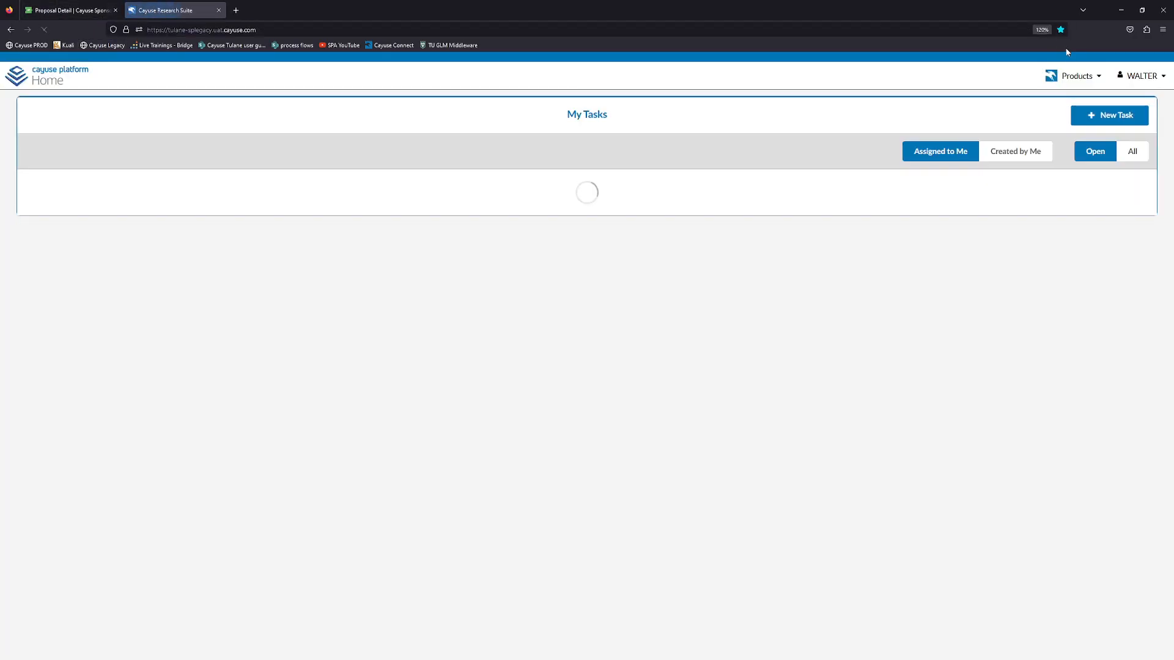
left_click(1071, 75)
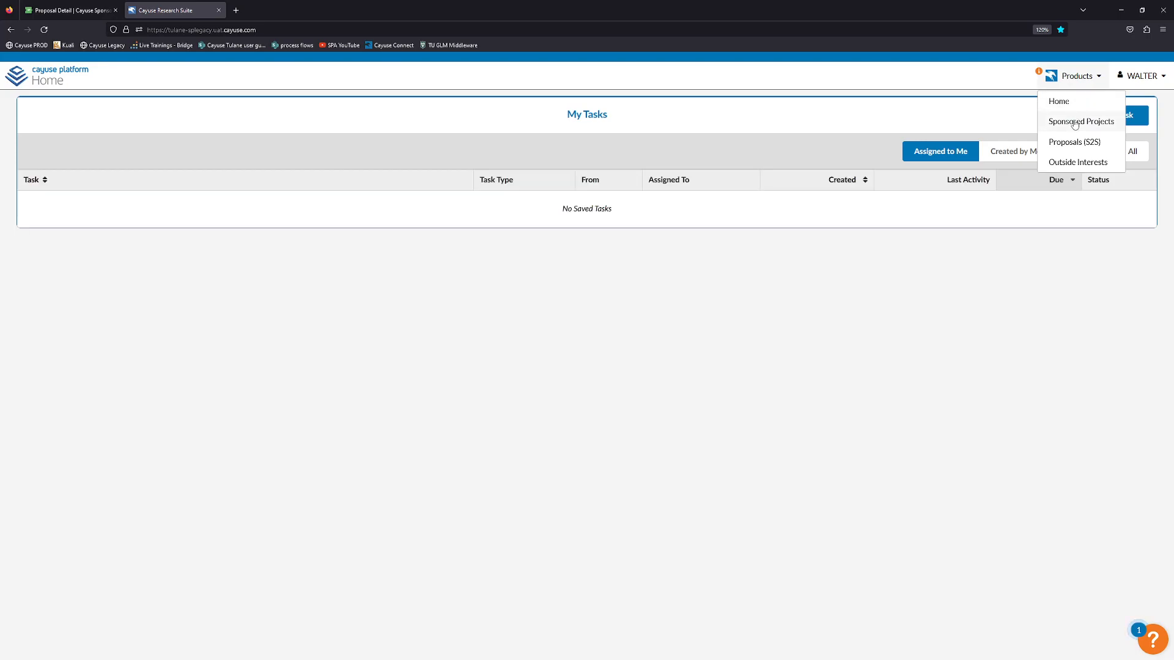
left_click(1066, 142)
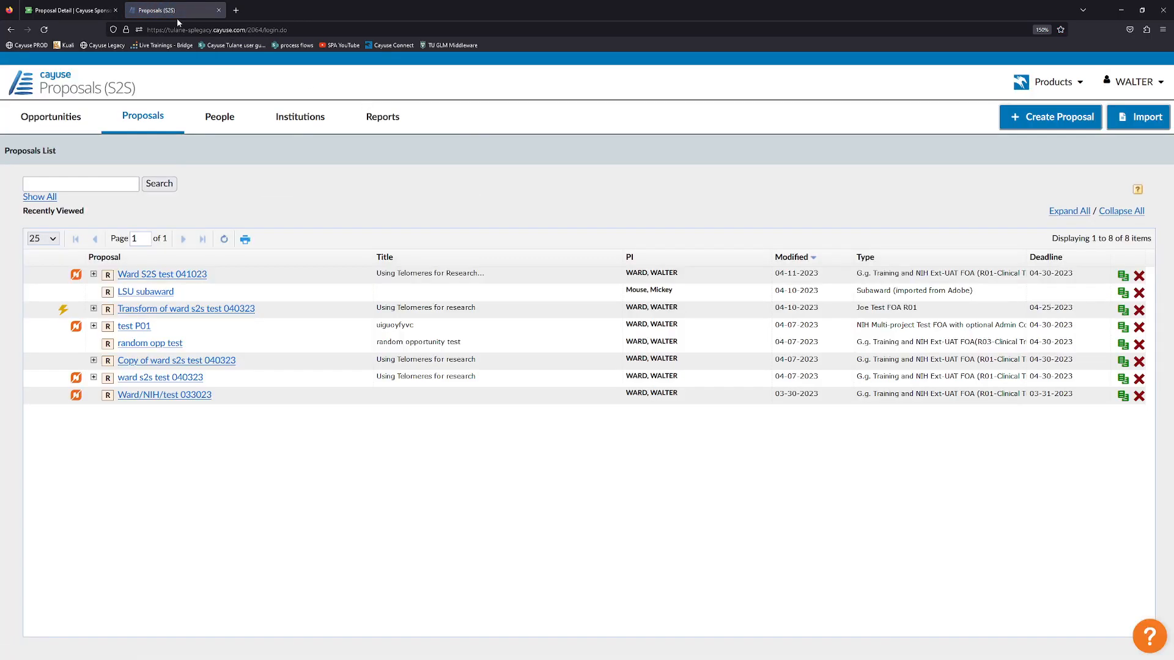
left_click(98, 11)
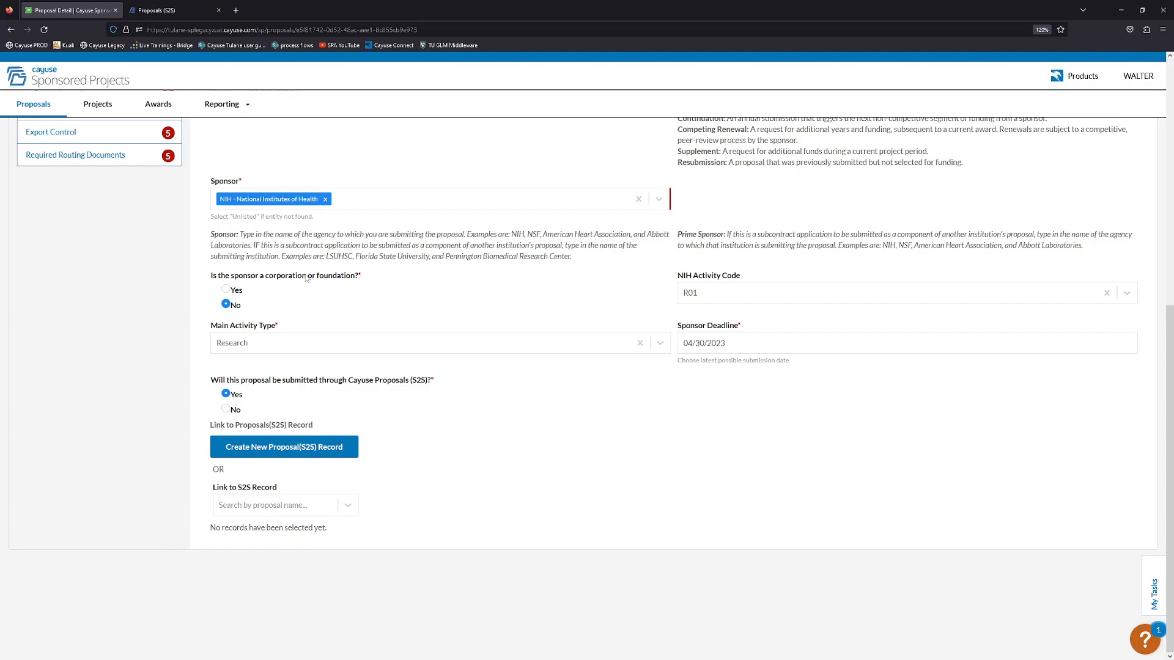
scroll(391, 357, "up", 5)
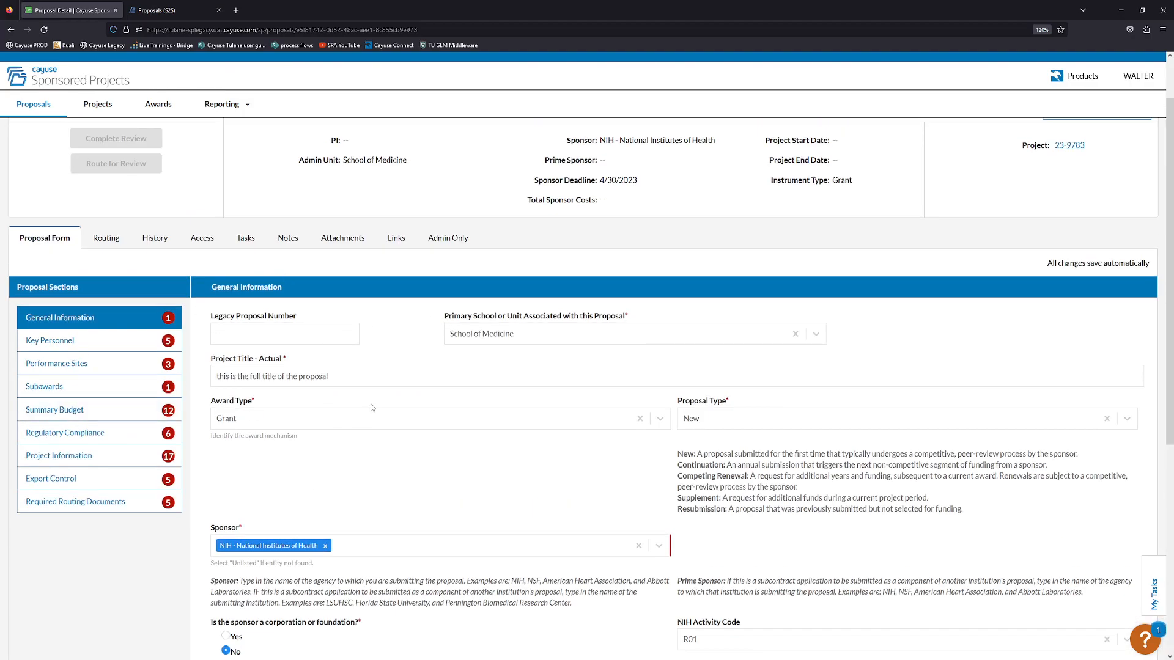
scroll(360, 415, "down", 3)
scroll(374, 422, "down", 2)
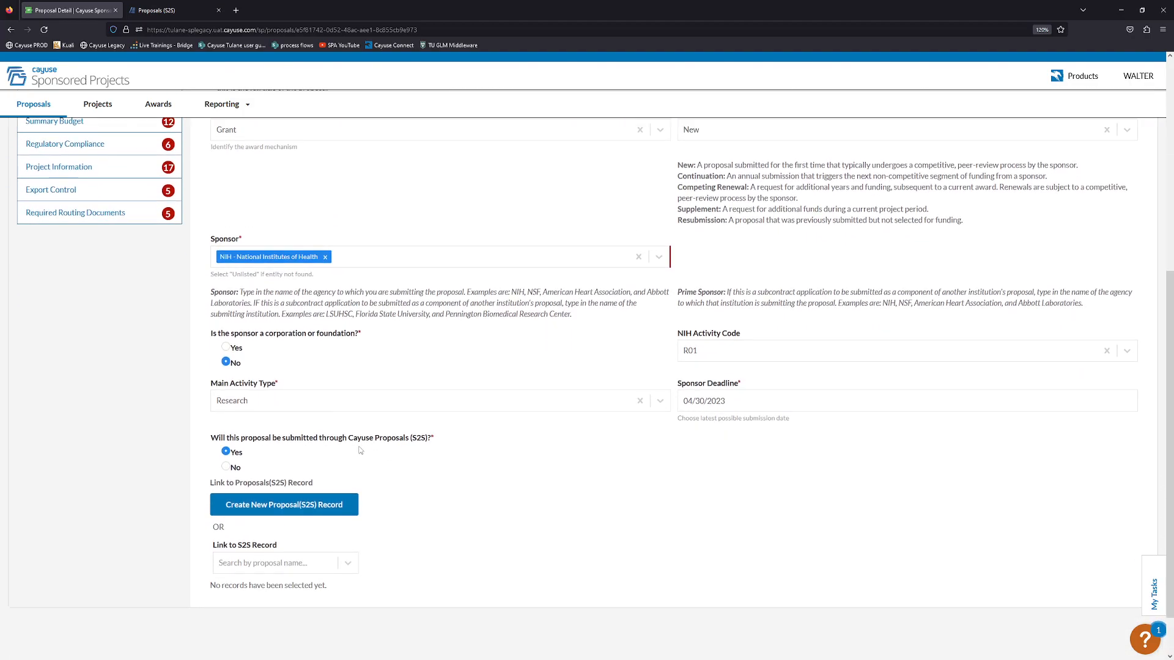
scroll(374, 489, "up", 4)
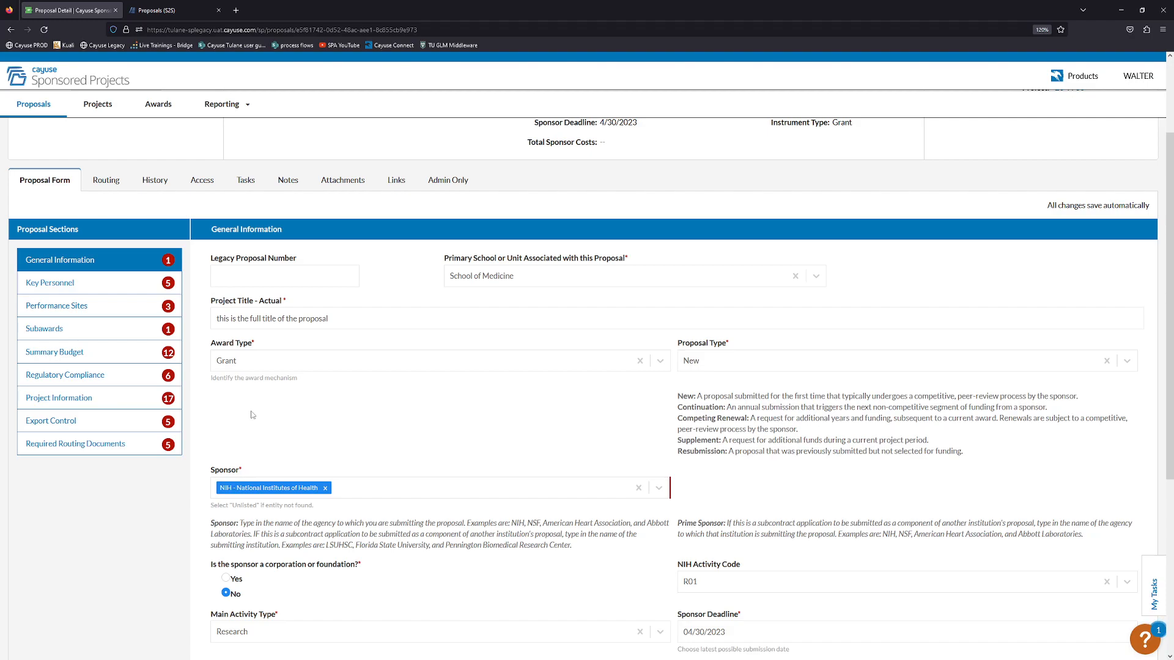
scroll(308, 263, "up", 2)
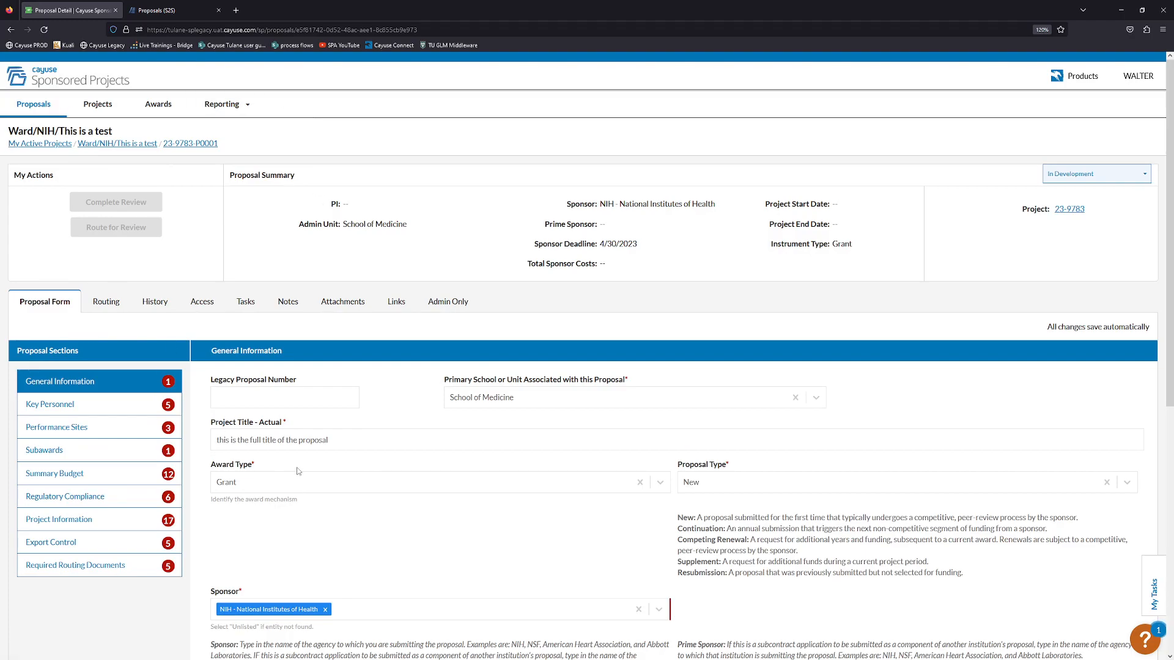
scroll(290, 535, "down", 6)
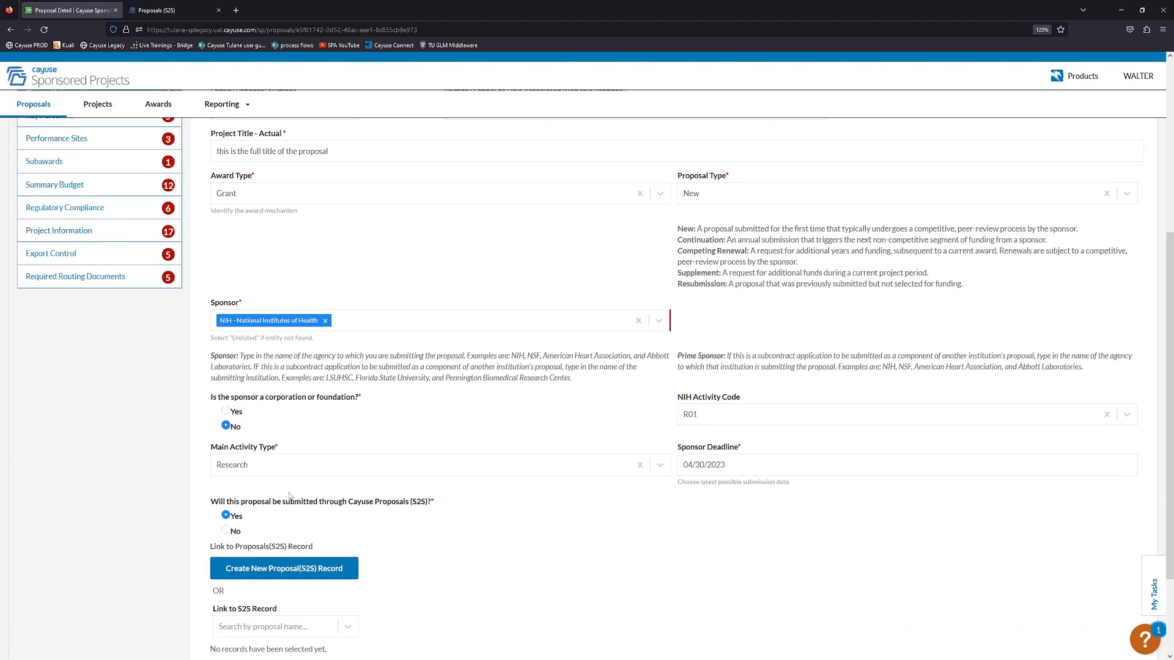
left_click(219, 11)
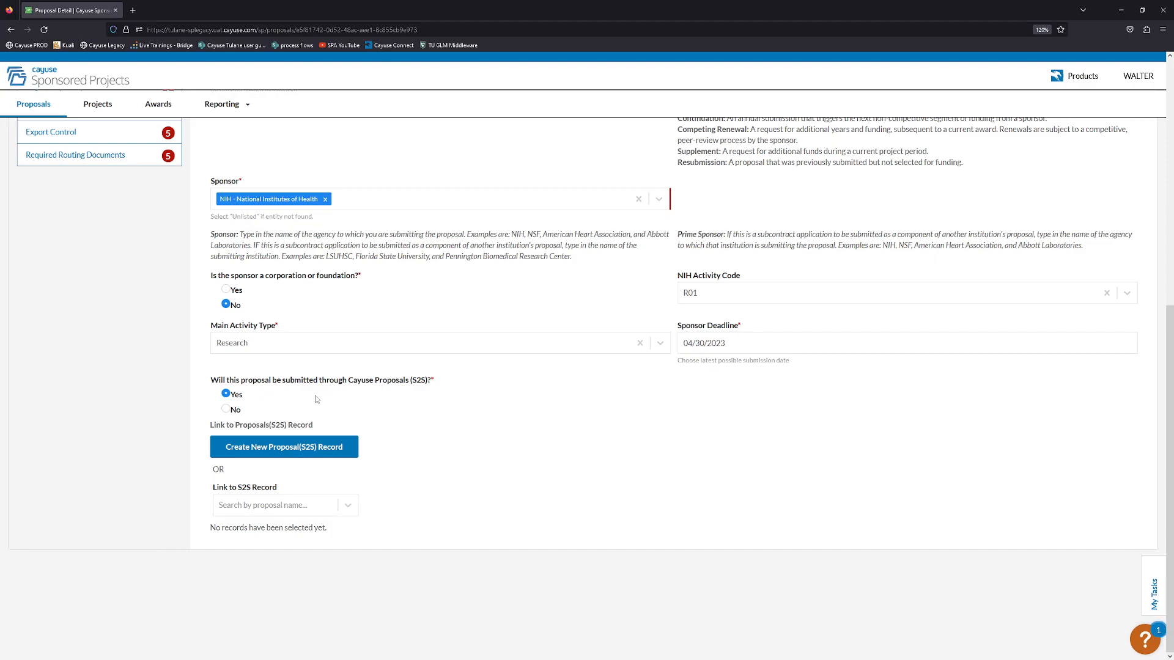
Create a new linked S2S proposal record of the Grants.gov type.
left_click(259, 453)
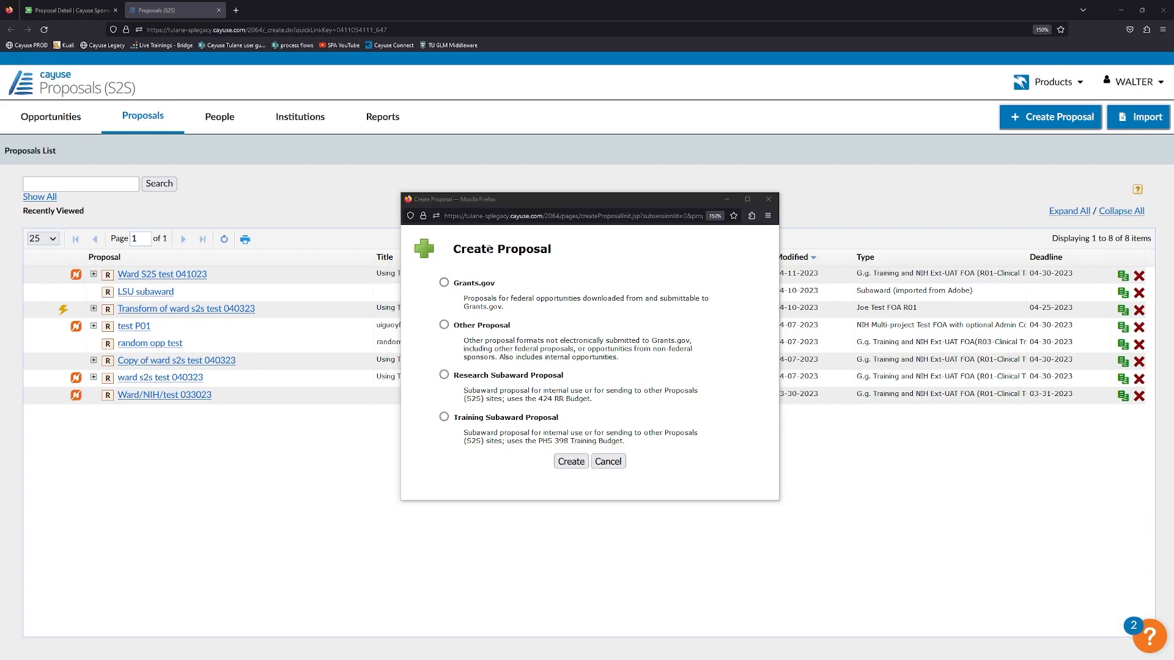
left_click(444, 283)
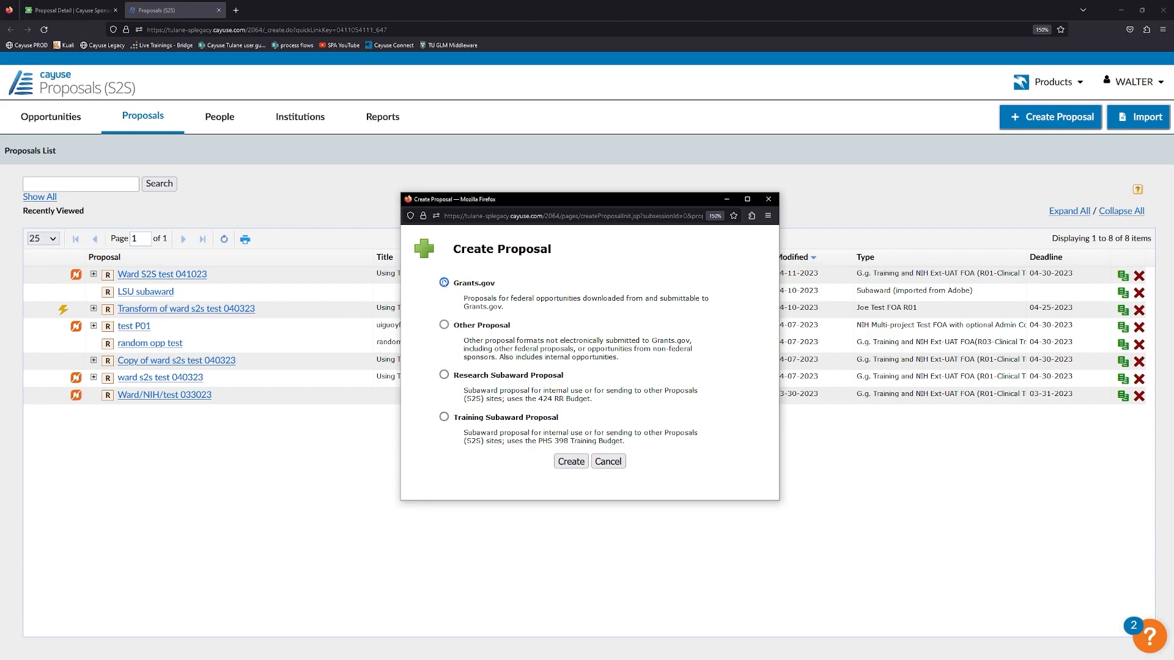
left_click(573, 462)
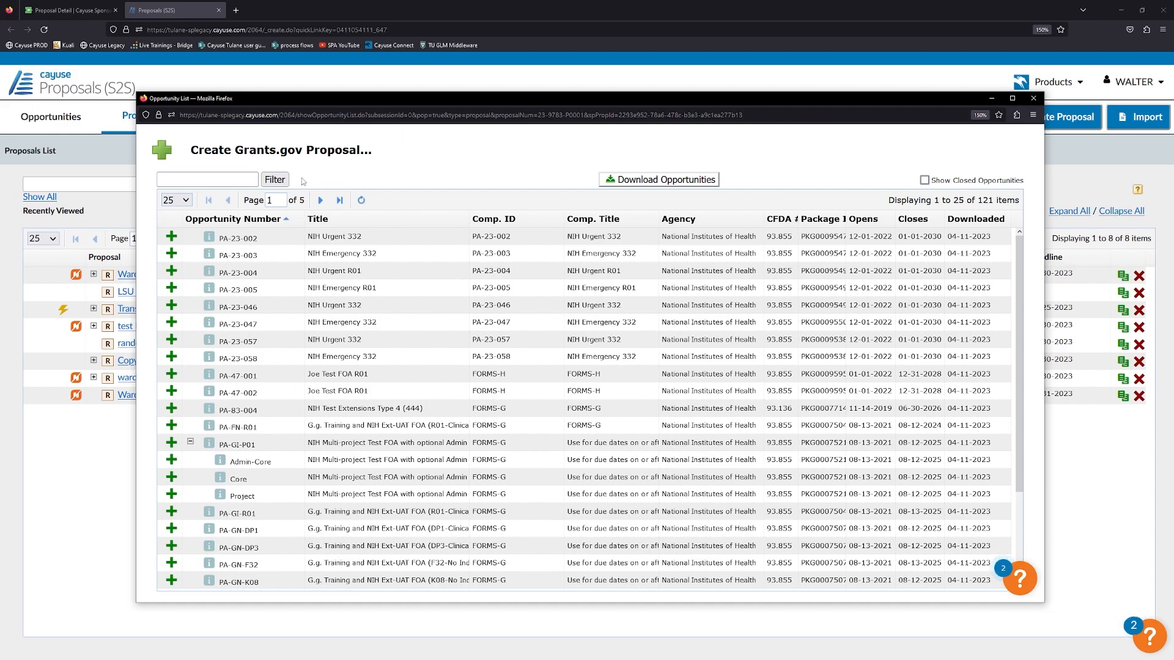
Show 50 opportunities per page and page through the opportunity list.
left_click(183, 201)
left_click(190, 227)
scroll(438, 330, "down", 5)
scroll(438, 330, "up", 8)
left_click(320, 200)
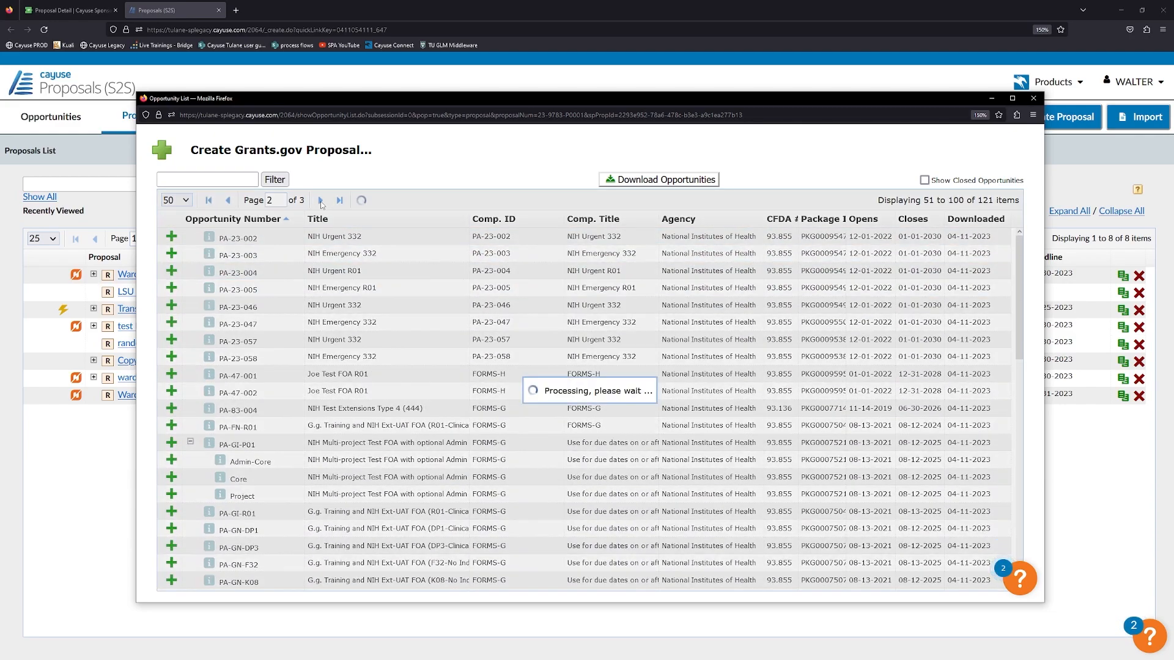
left_click(228, 200)
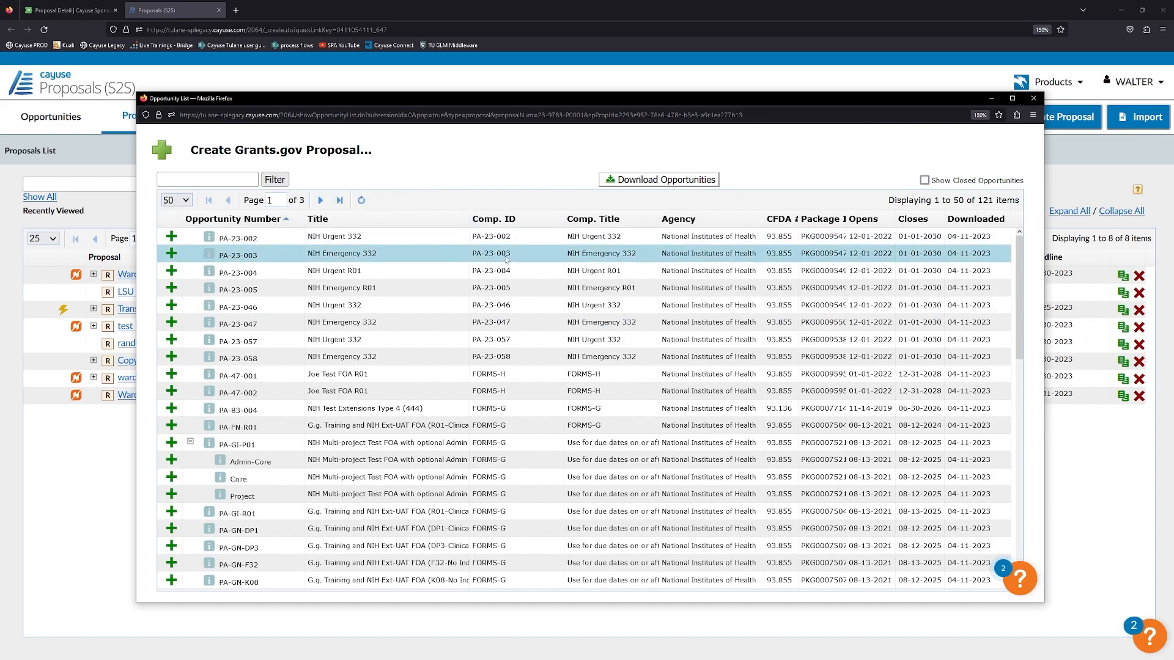
Look at and cancel the Download Opportunities form, then launch the Find More search.
left_click(636, 185)
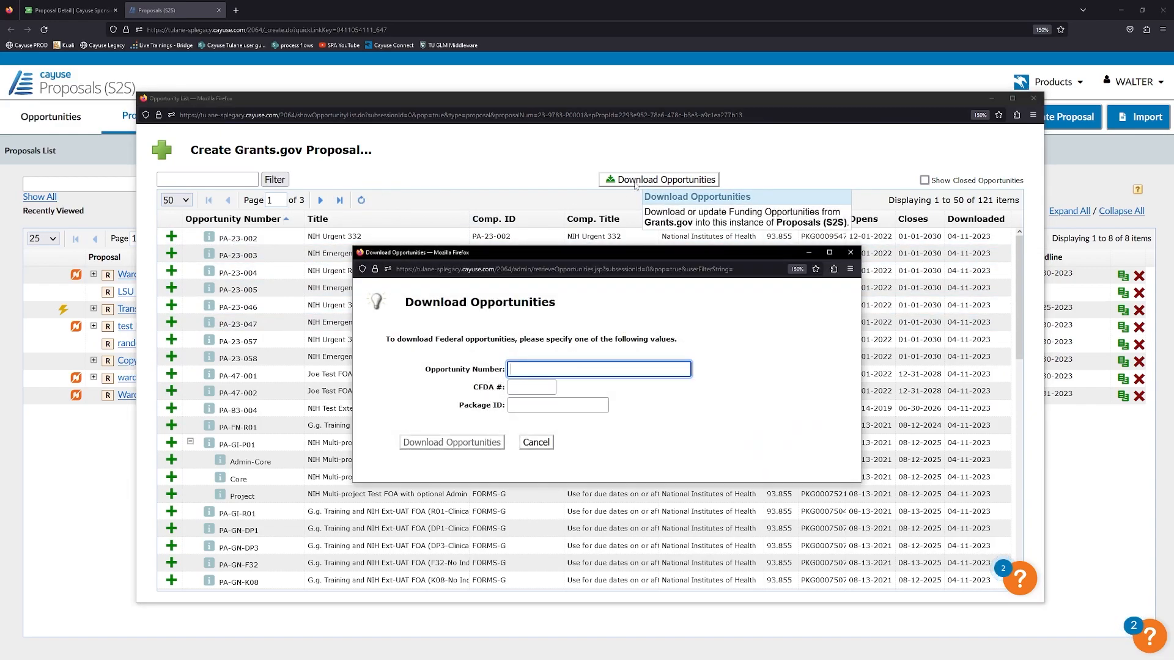
left_click(527, 384)
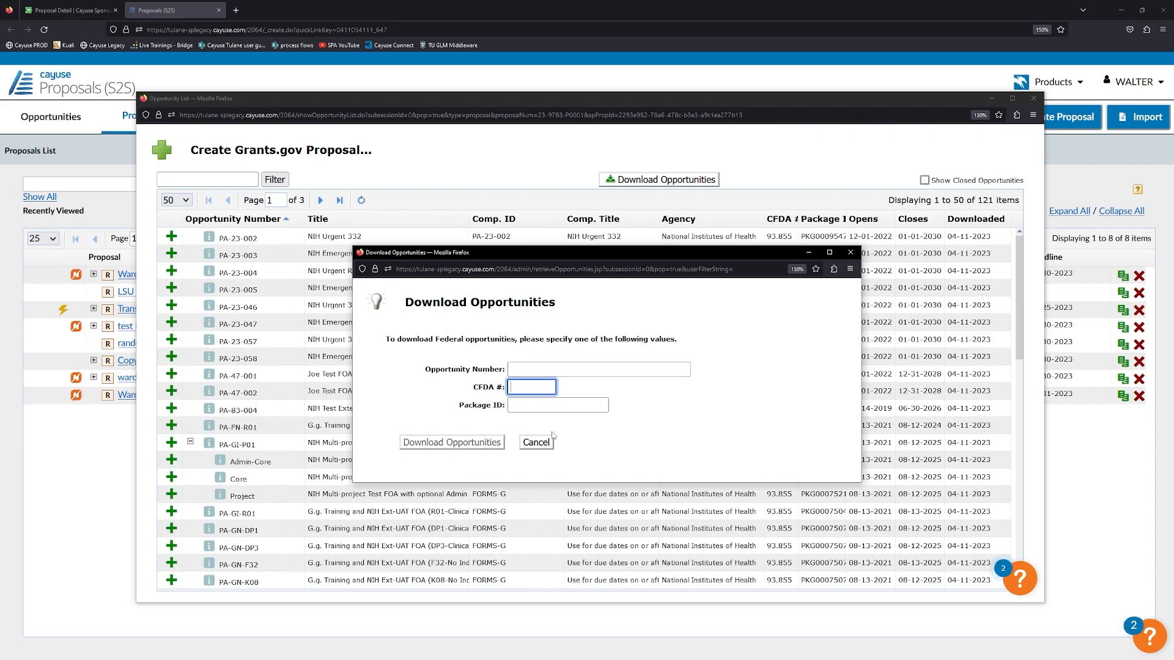
left_click(536, 442)
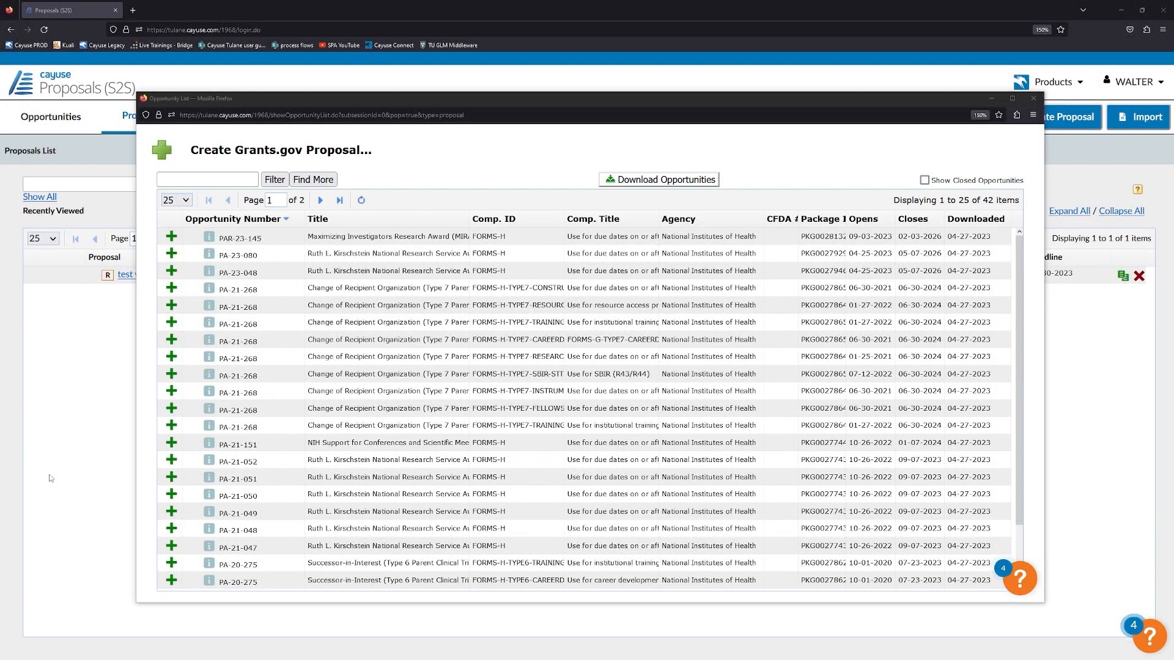
left_click(373, 94)
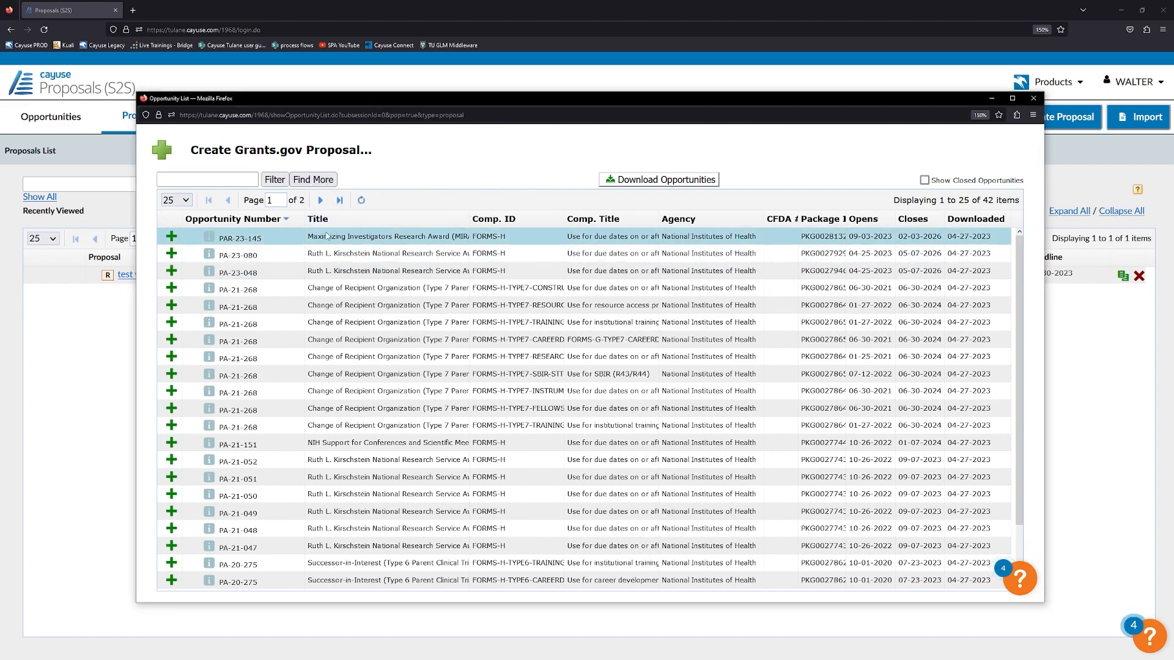
left_click(308, 179)
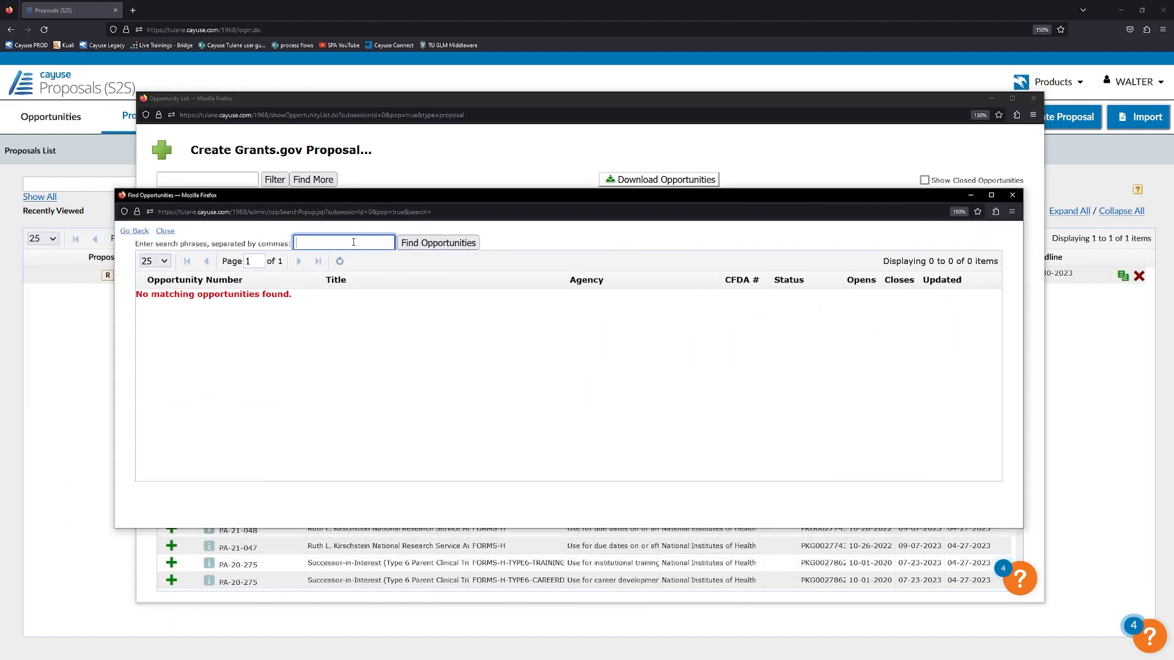
Search Grants.gov opportunities for 'cancer'.
left_click(349, 242)
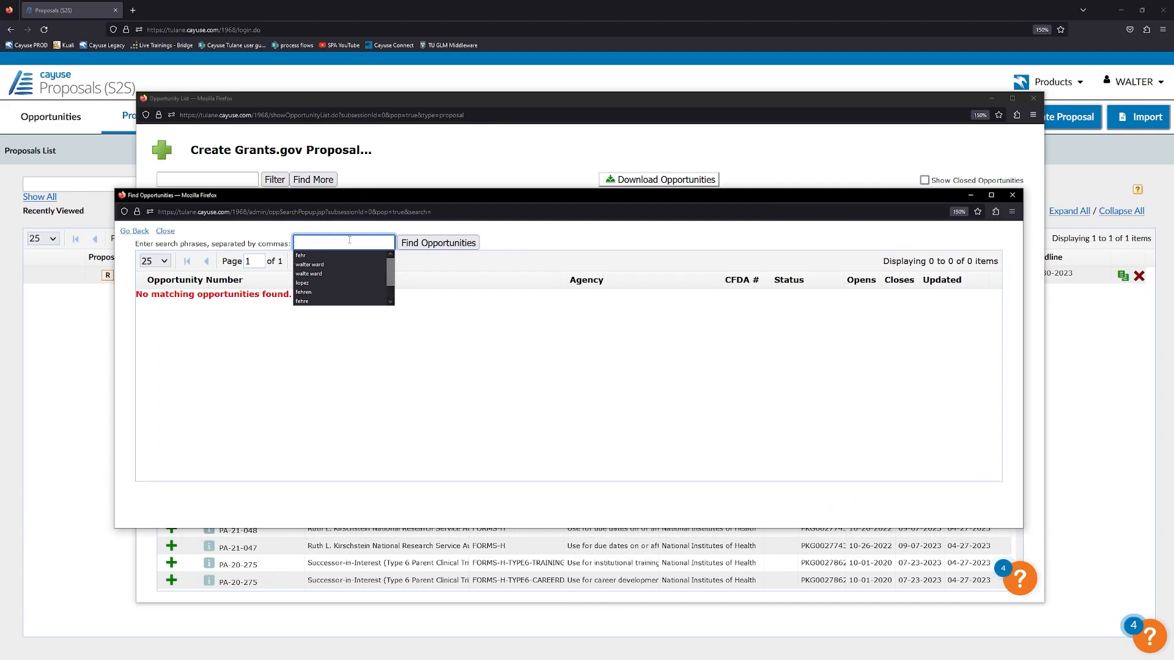
type("cancer")
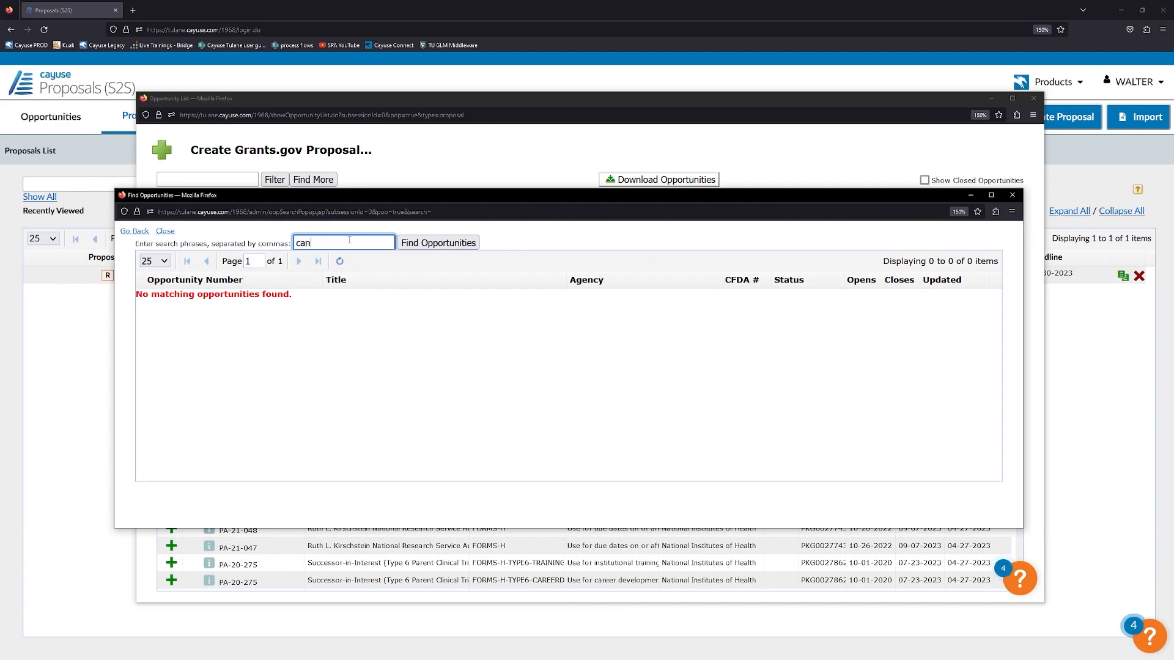
left_click(423, 243)
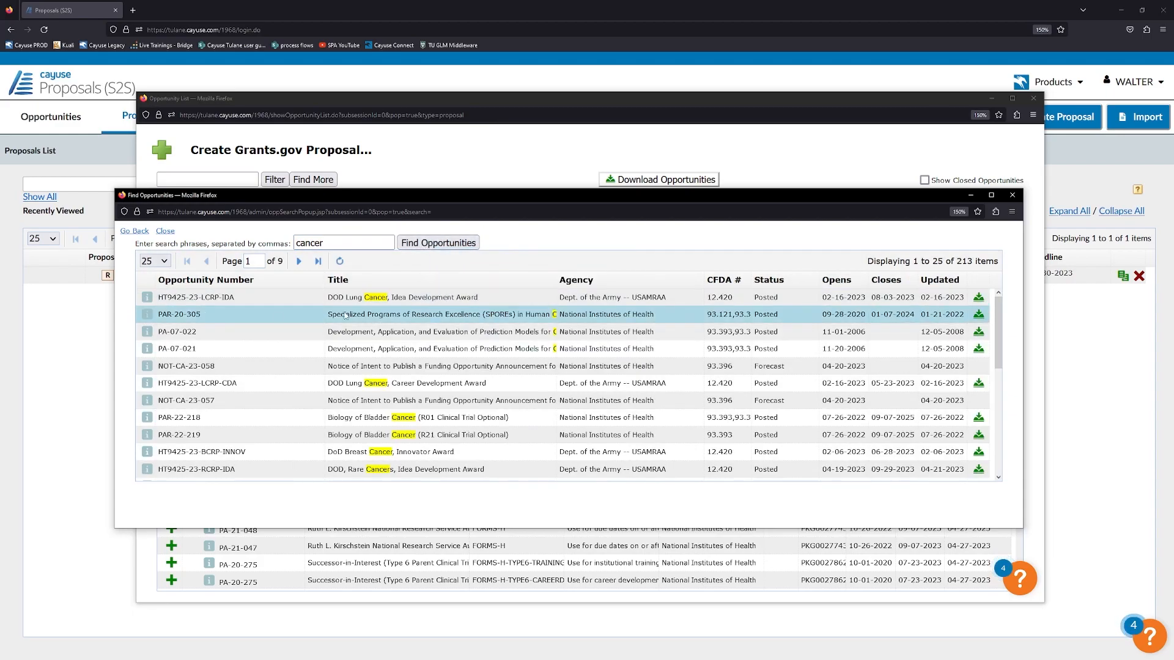
scroll(354, 324, "down", 2)
scroll(354, 324, "up", 2)
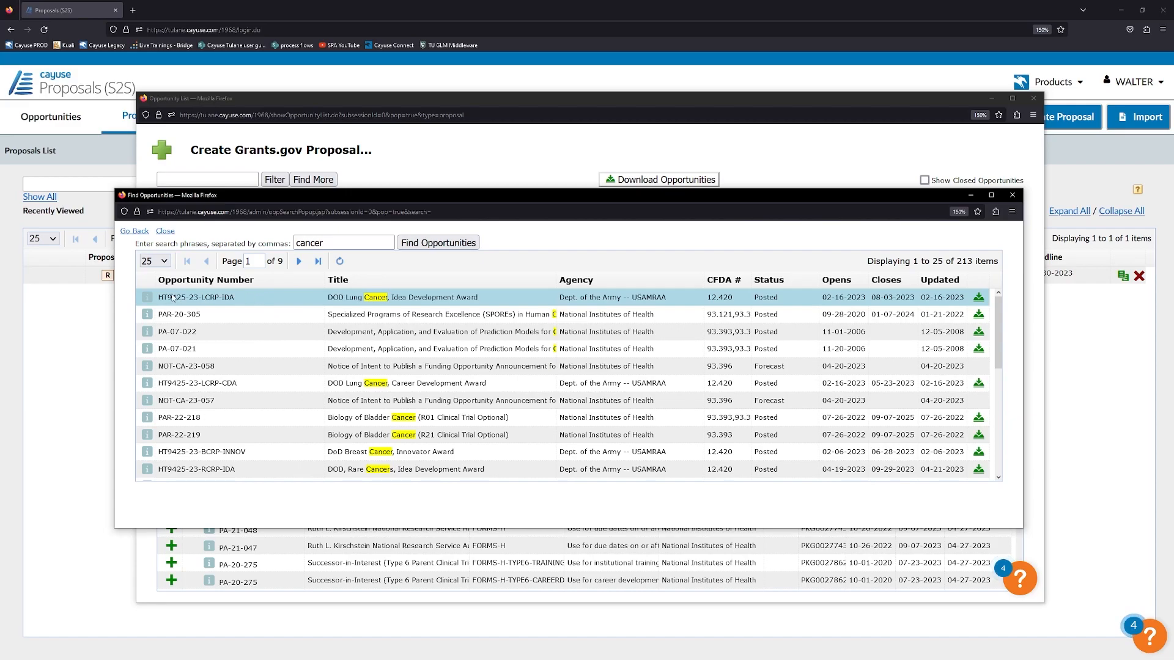
Check the HT9425-23-LCRP-IDA details, then download PAR-20-305 into the list.
left_click(146, 297)
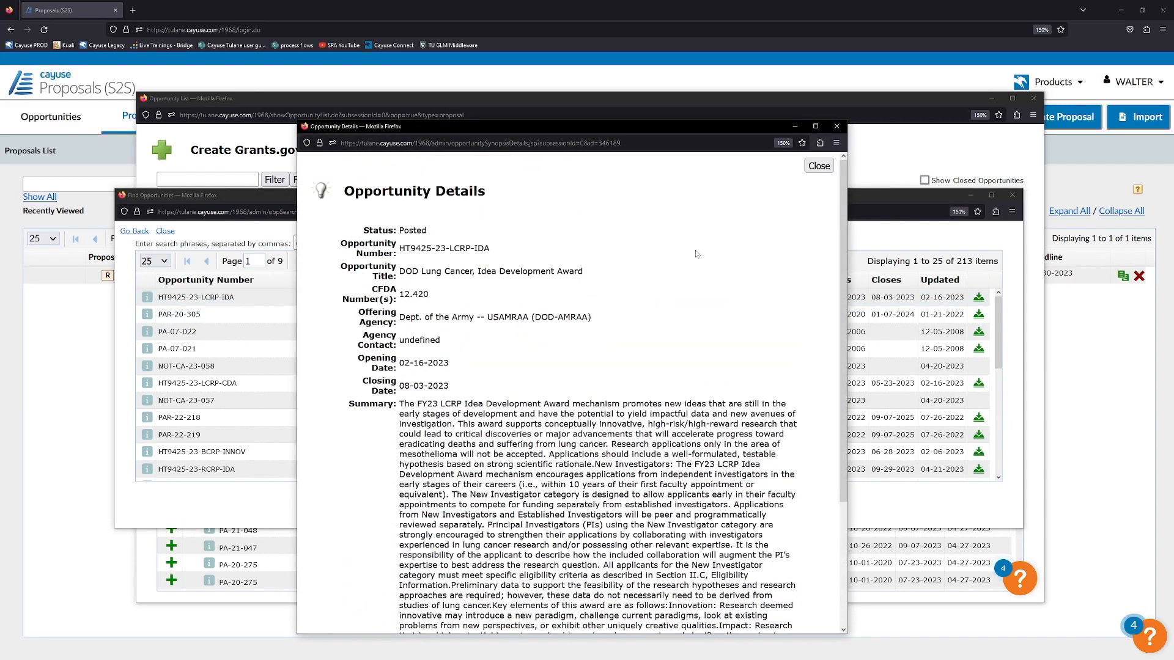
left_click(819, 166)
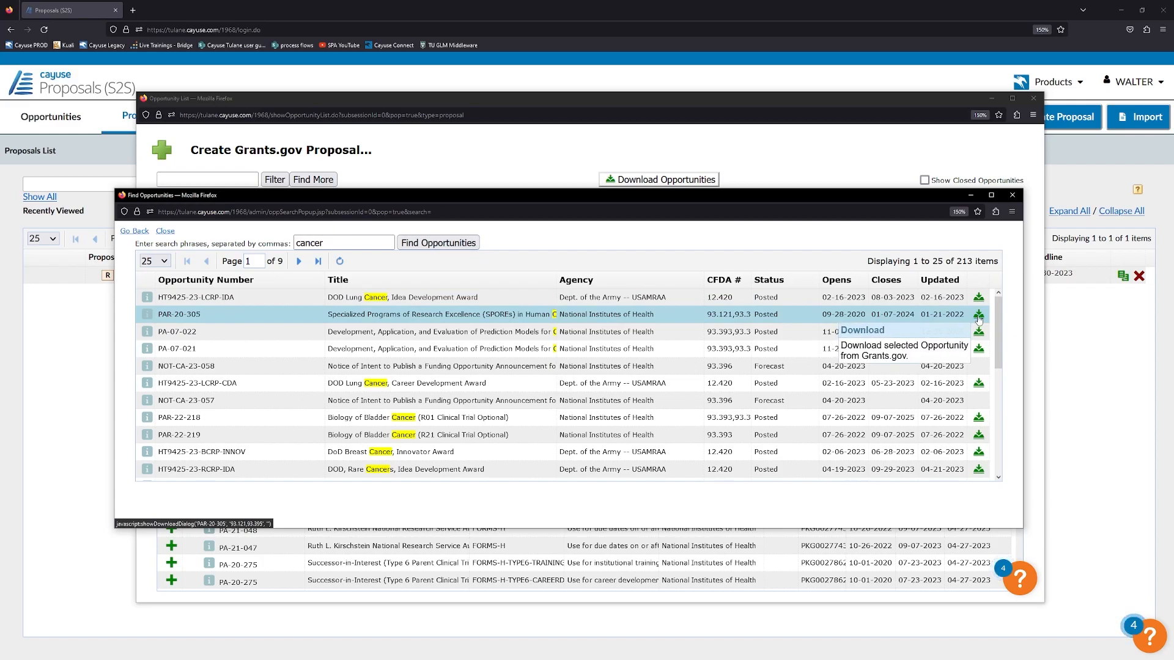
left_click(978, 315)
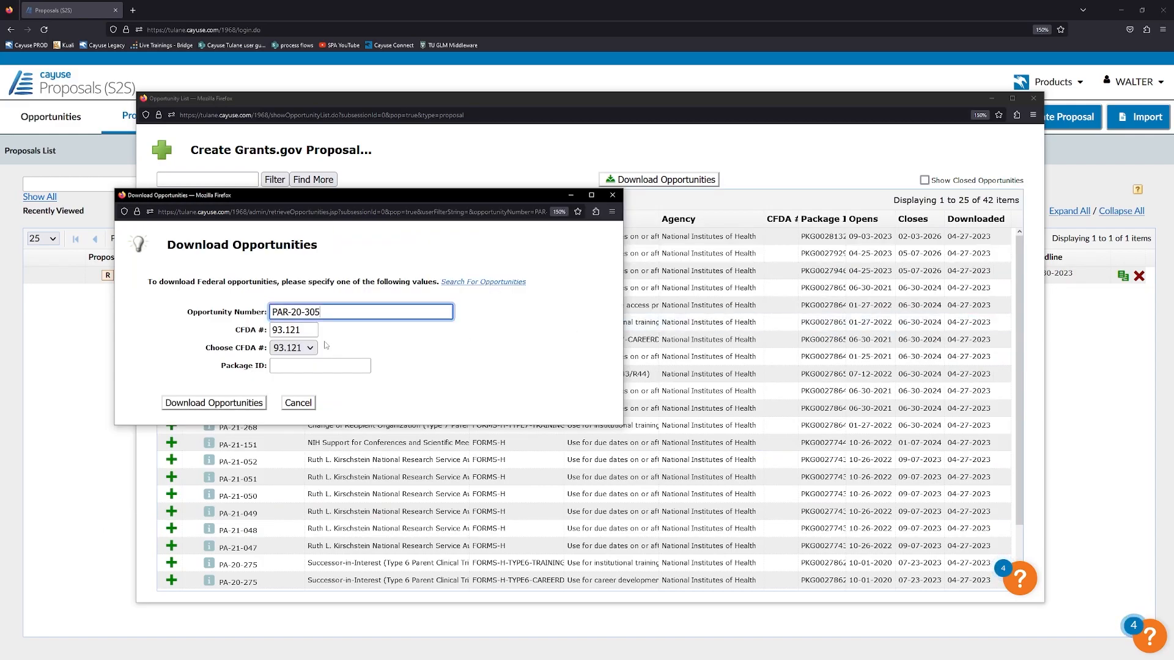
left_click(204, 403)
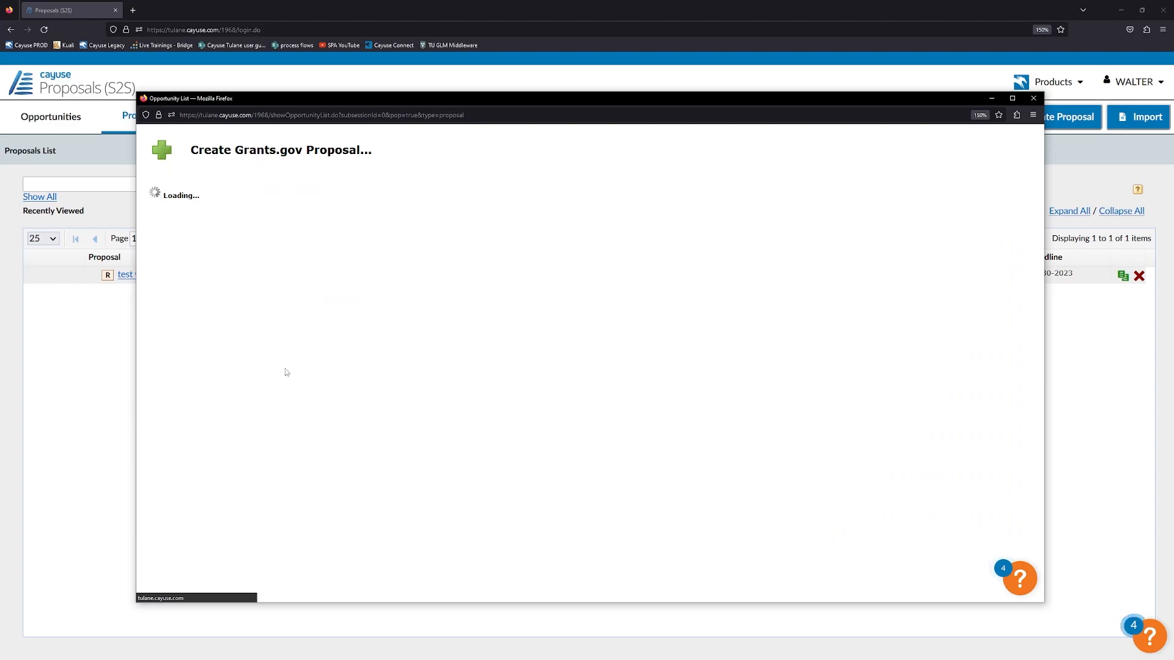
Go to the second page and toggle Show Closed Opportunities on and back off.
scroll(291, 340, "down", 2)
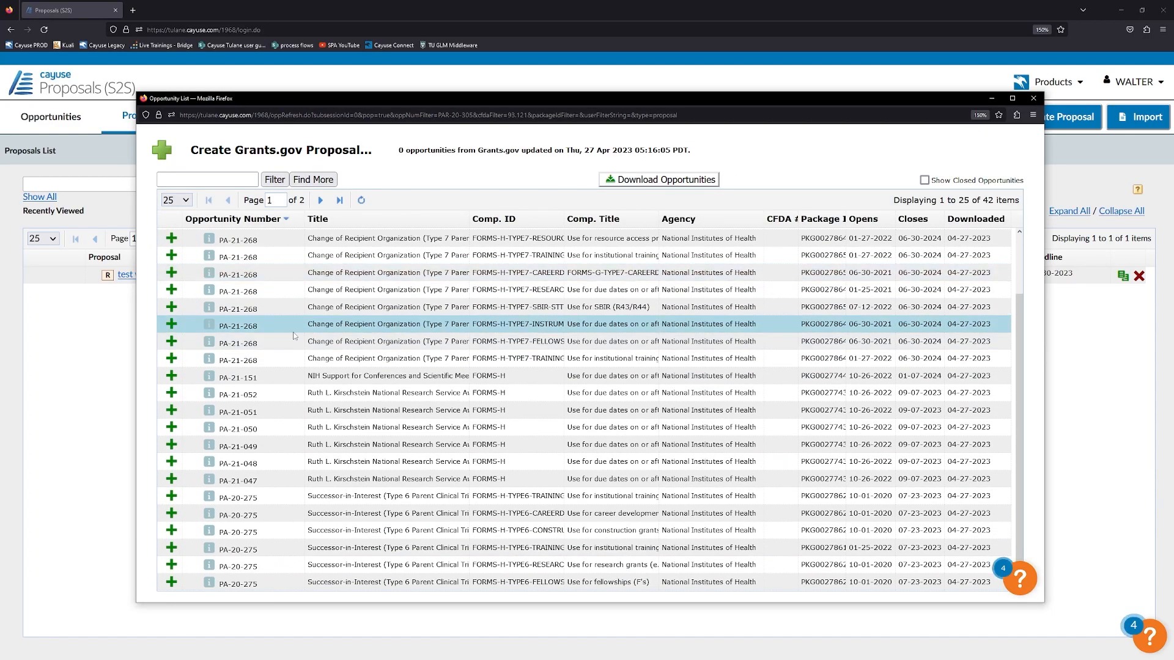
left_click(320, 200)
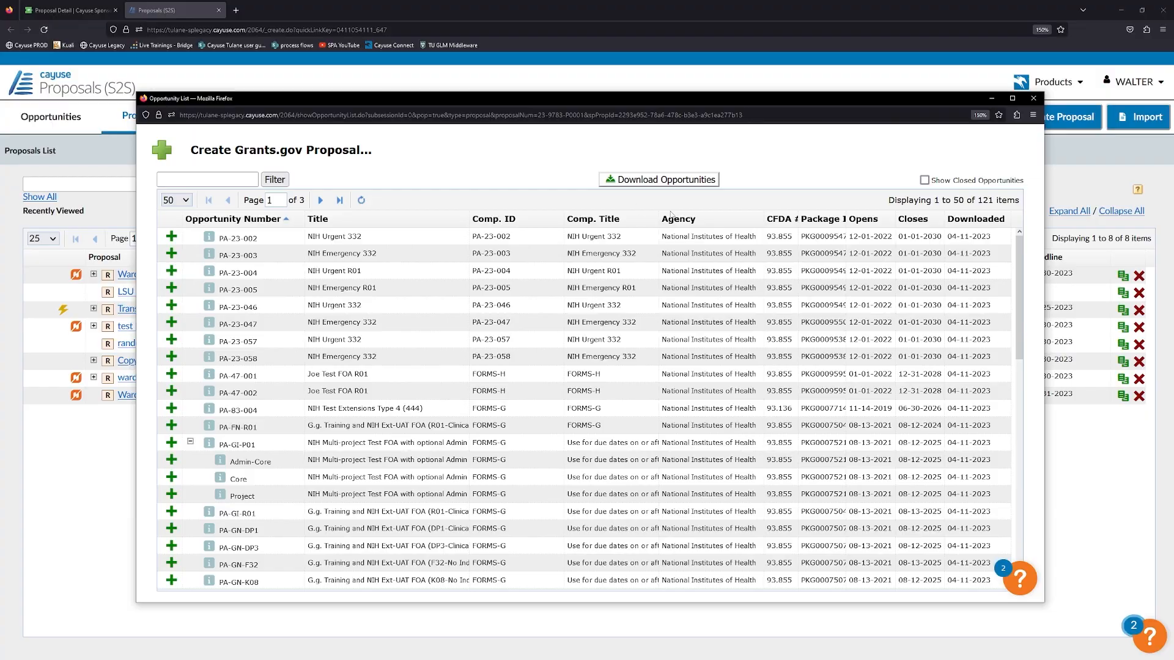
left_click(924, 181)
left_click(925, 183)
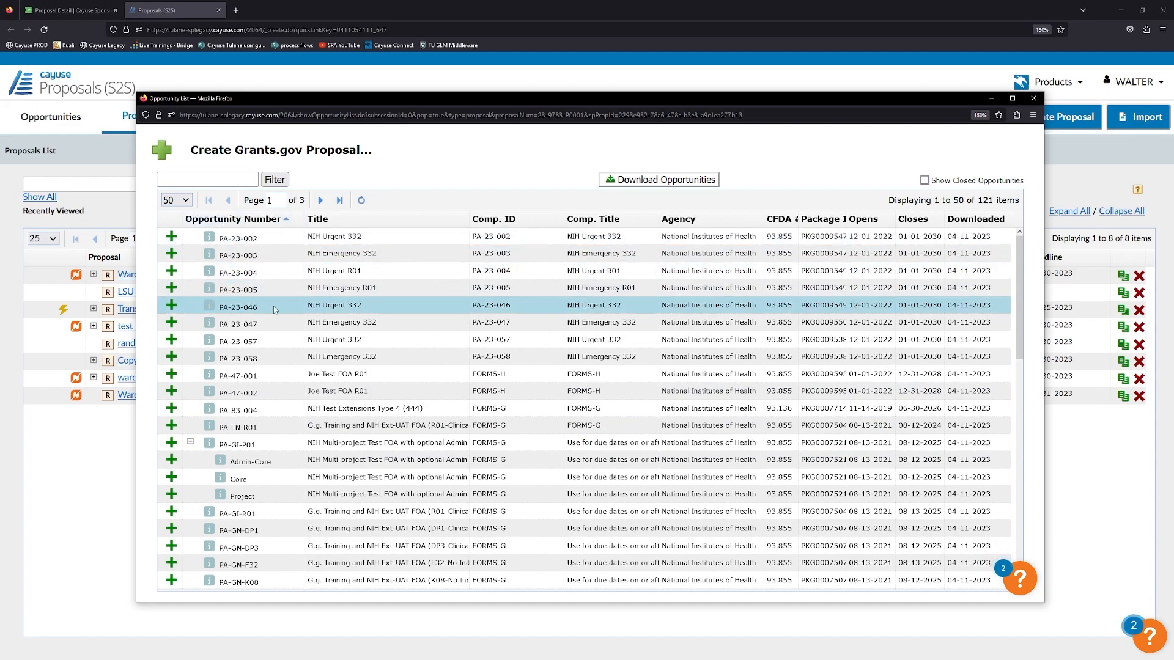
Filter the opportunity list by 'PA-GI-R01' and view its full details.
left_click(188, 177)
type("PA-GI")
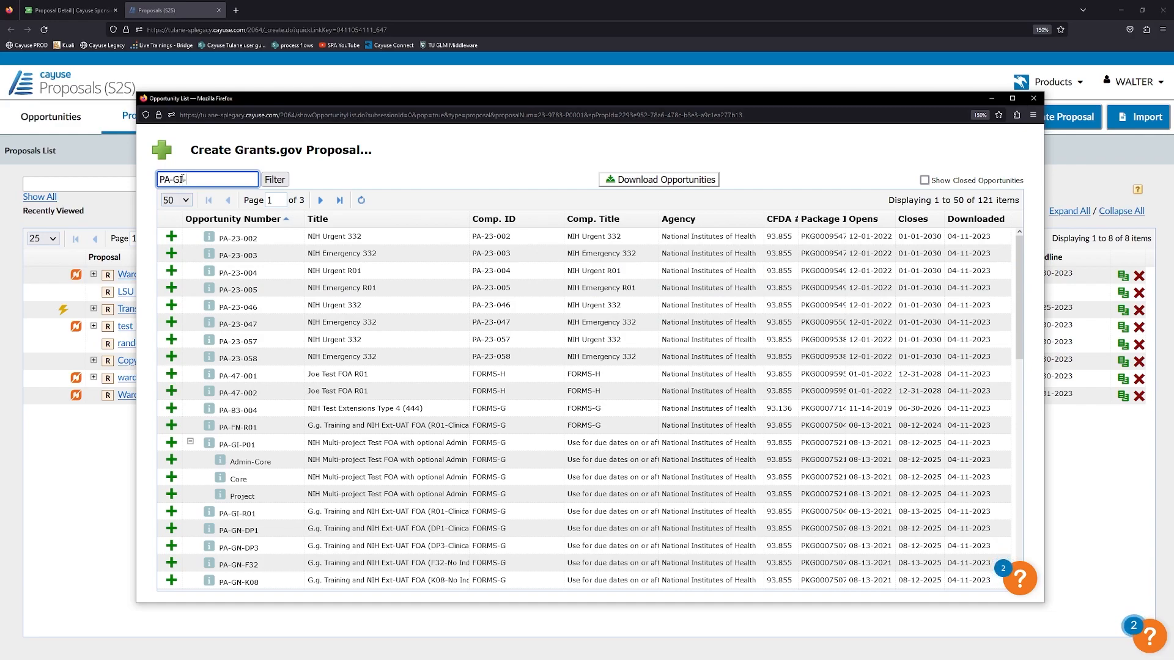
type("-R01")
key("Return")
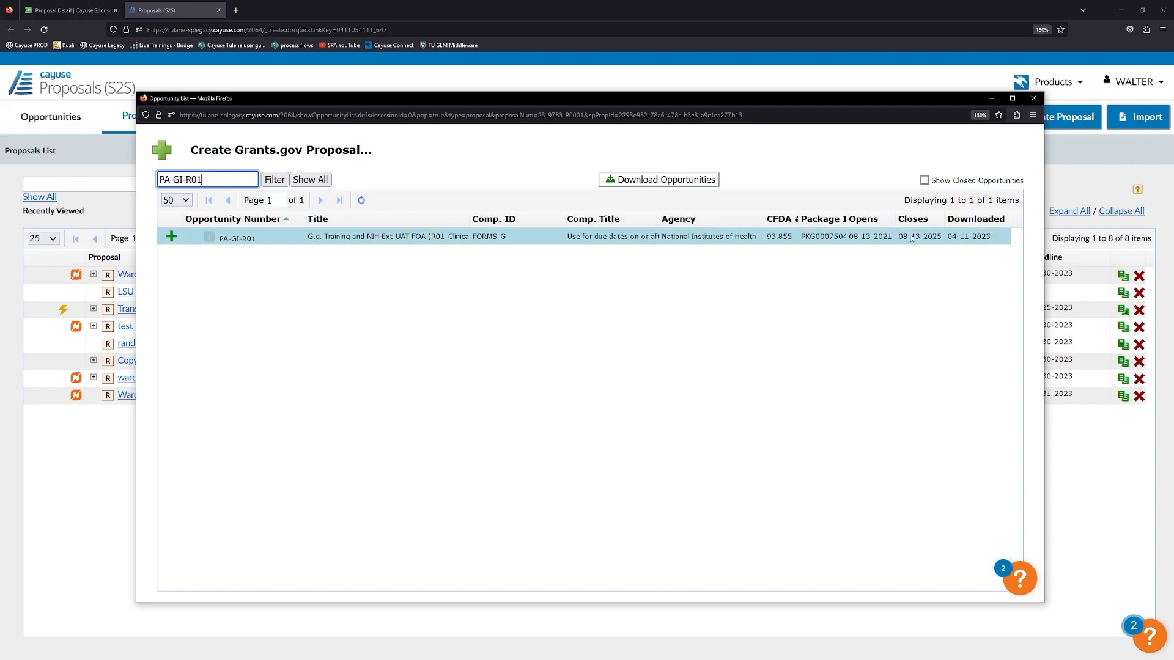
left_click(210, 238)
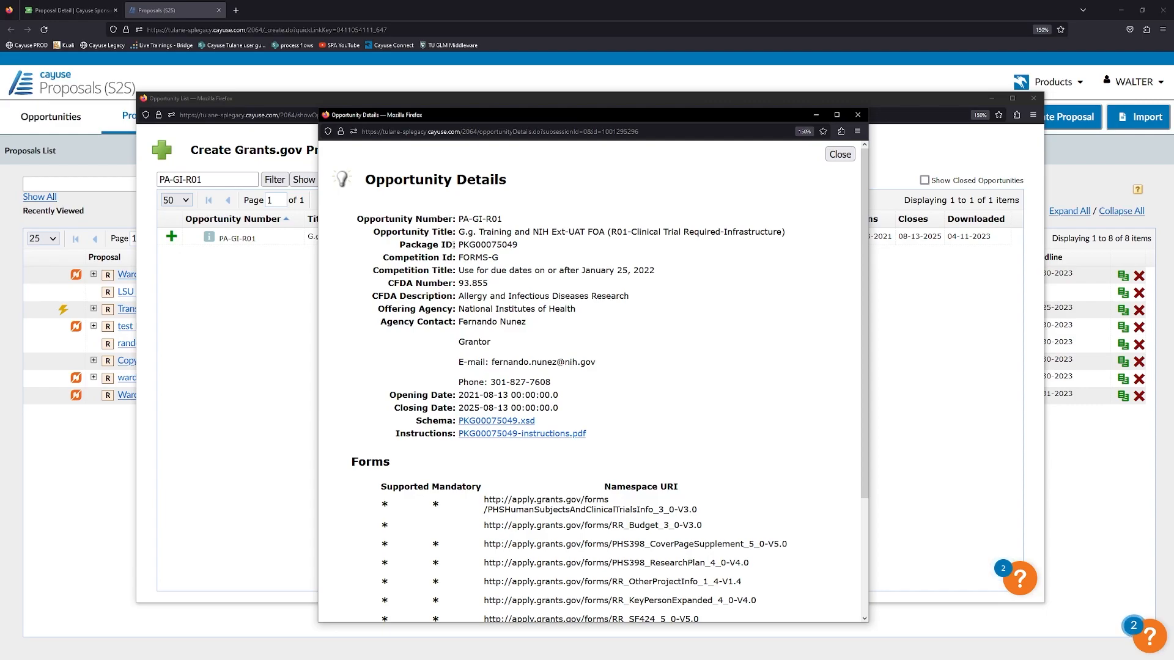
Review PA-GI-R01's mandatory forms and S2S support note, then close the details window.
scroll(470, 241, "down", 2)
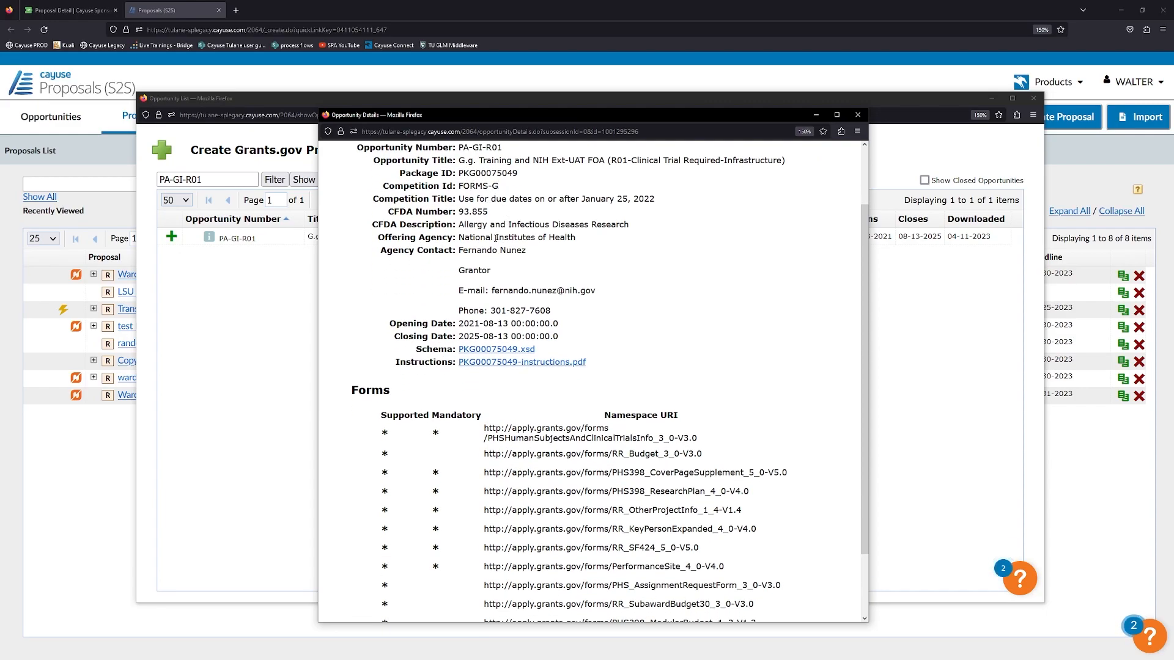
scroll(544, 365, "down", 2)
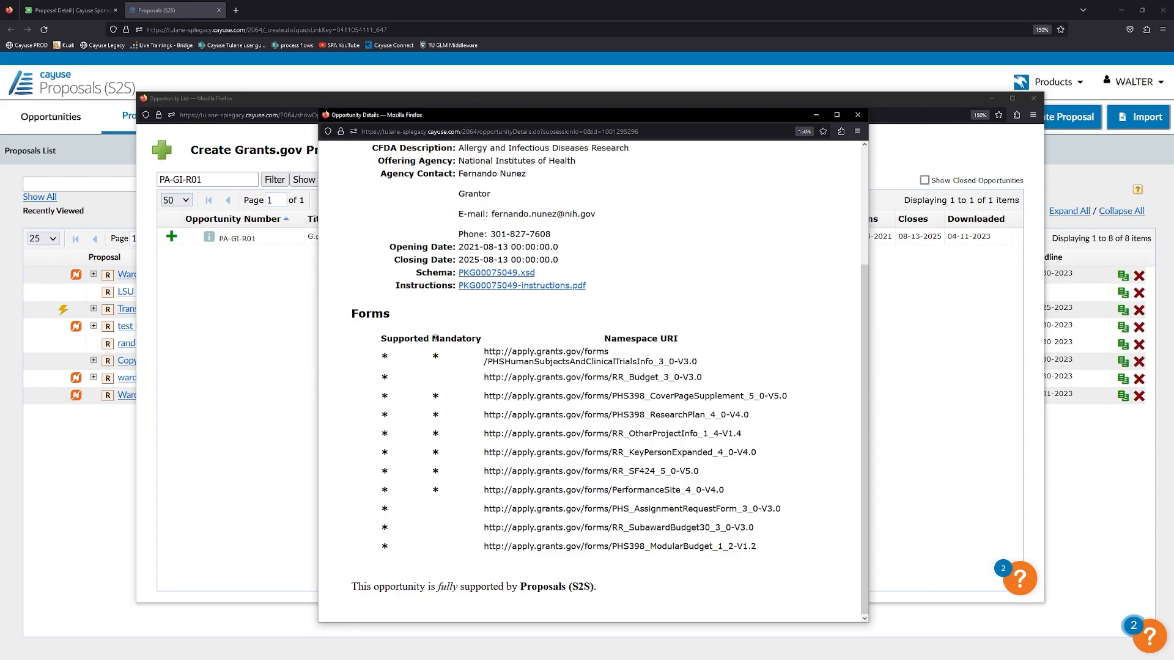
left_click_drag(432, 356, 444, 360)
left_click(439, 404)
left_click_drag(352, 587, 426, 596)
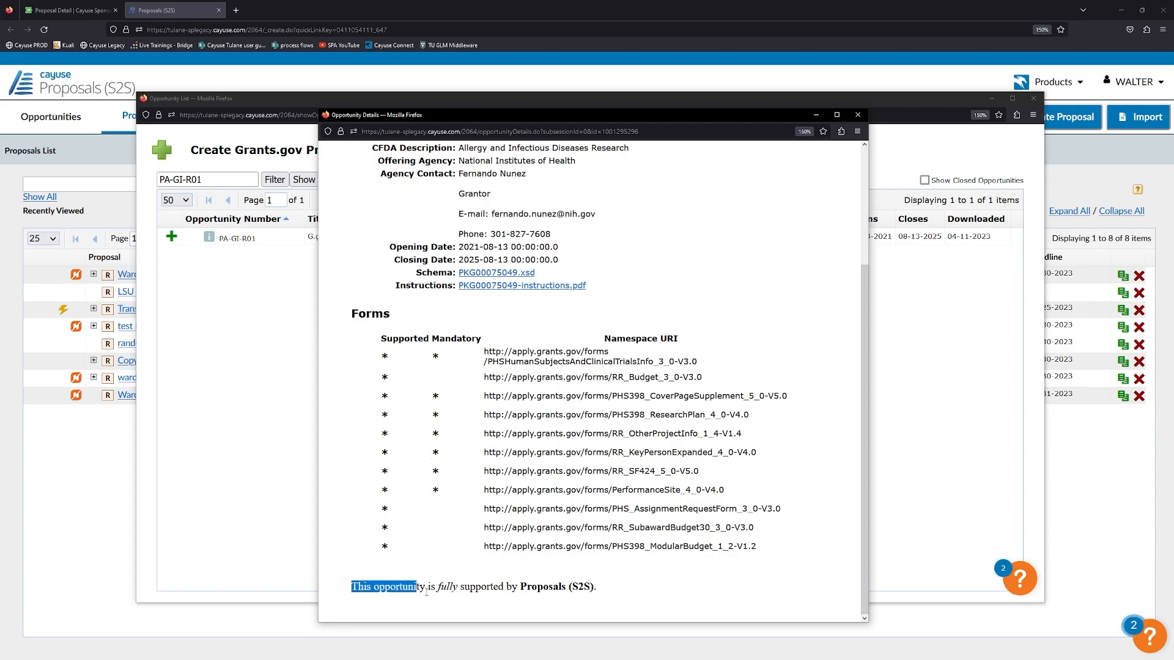
left_click(543, 591)
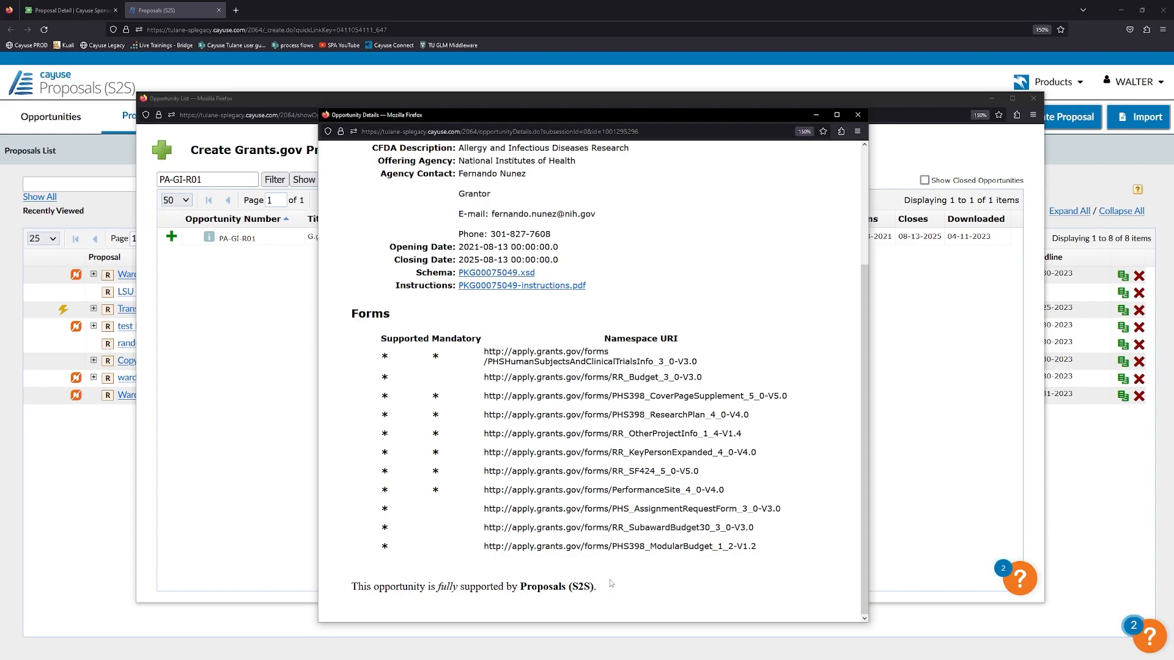
left_click_drag(597, 589, 591, 587)
left_click(591, 587)
scroll(624, 432, "up", 3)
scroll(621, 421, "down", 5)
scroll(621, 421, "up", 5)
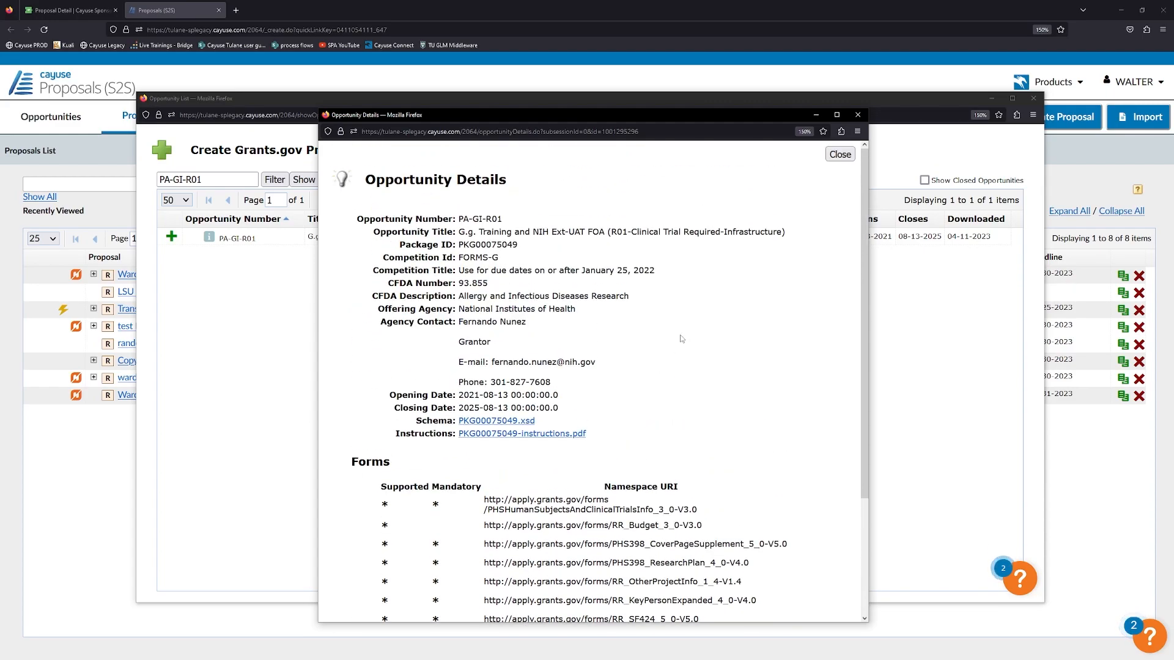
left_click(839, 155)
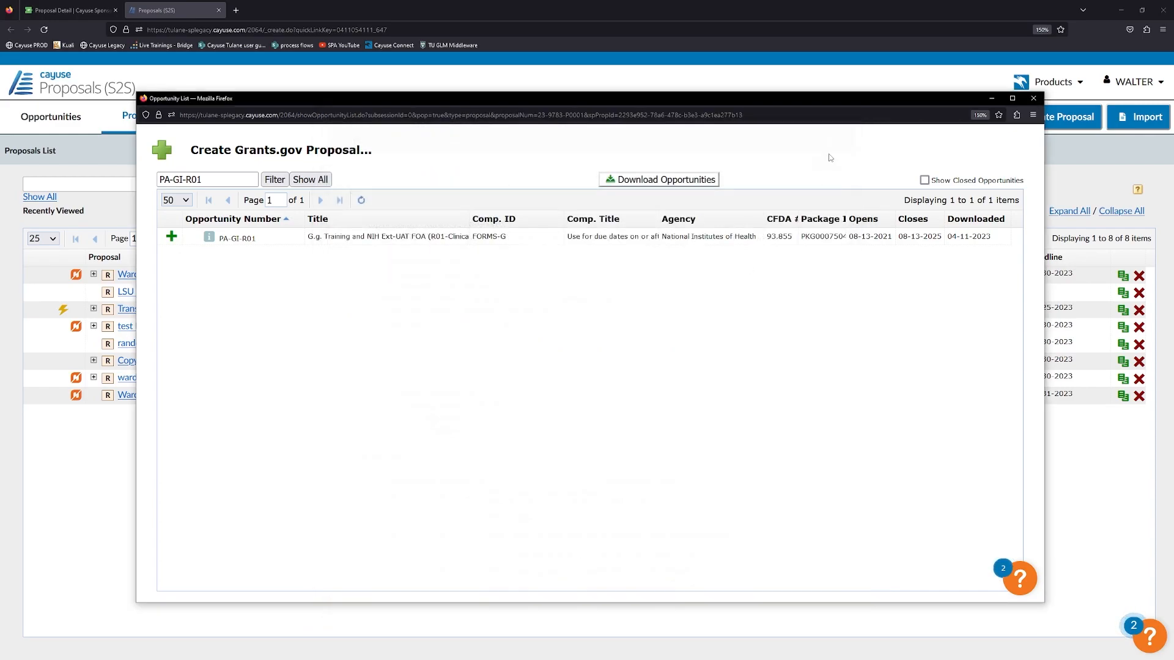
Start a new proposal from PA-GI-R01 and briefly check the opportunity details.
left_click(172, 238)
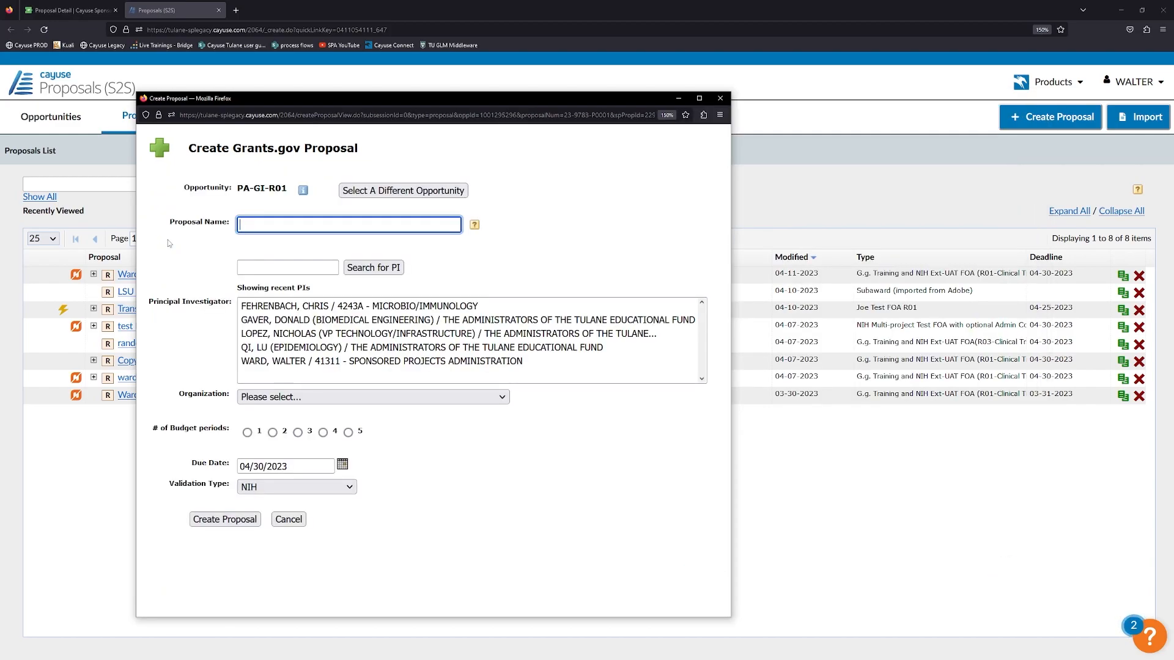
mouse_move(303, 190)
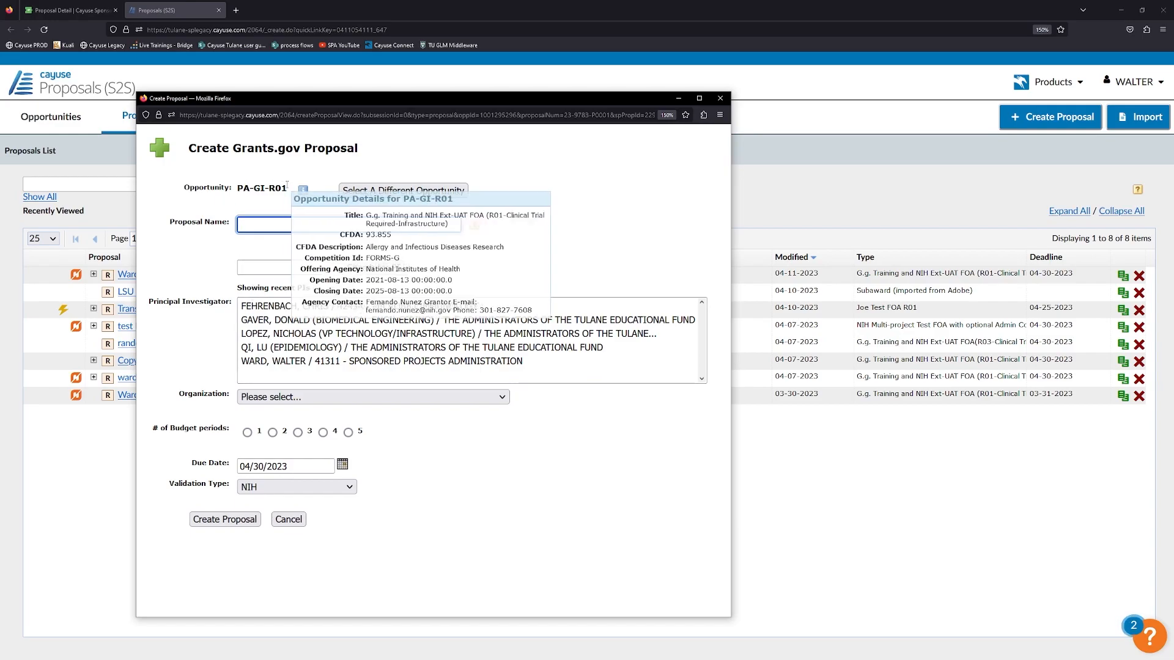
left_click(343, 201)
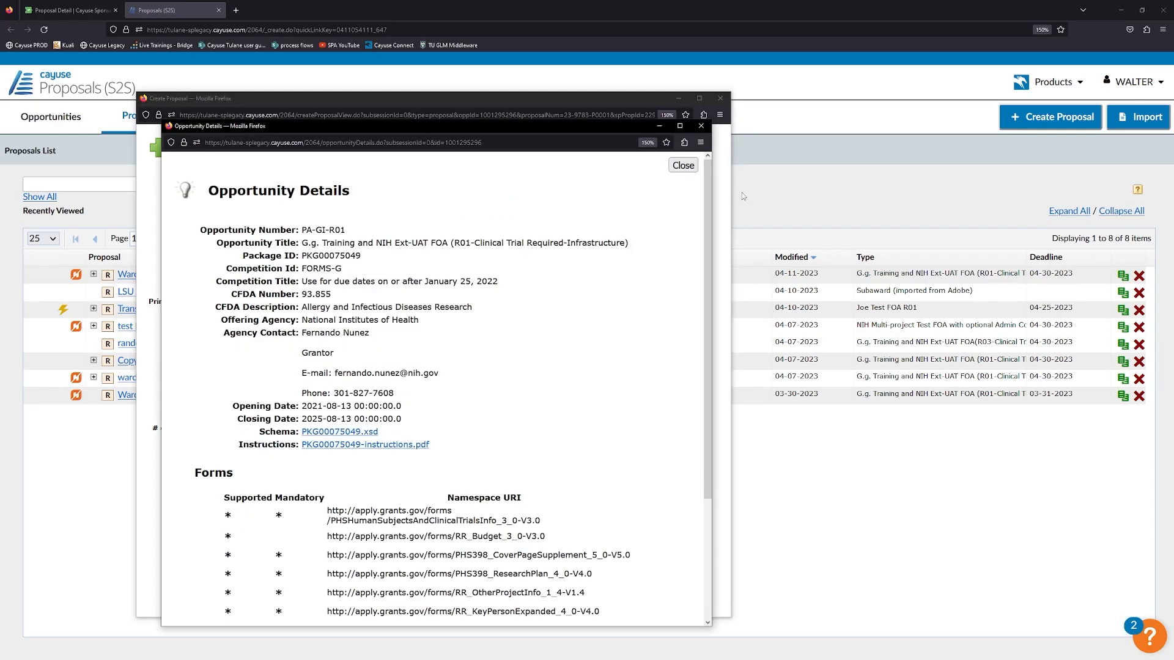
left_click(700, 126)
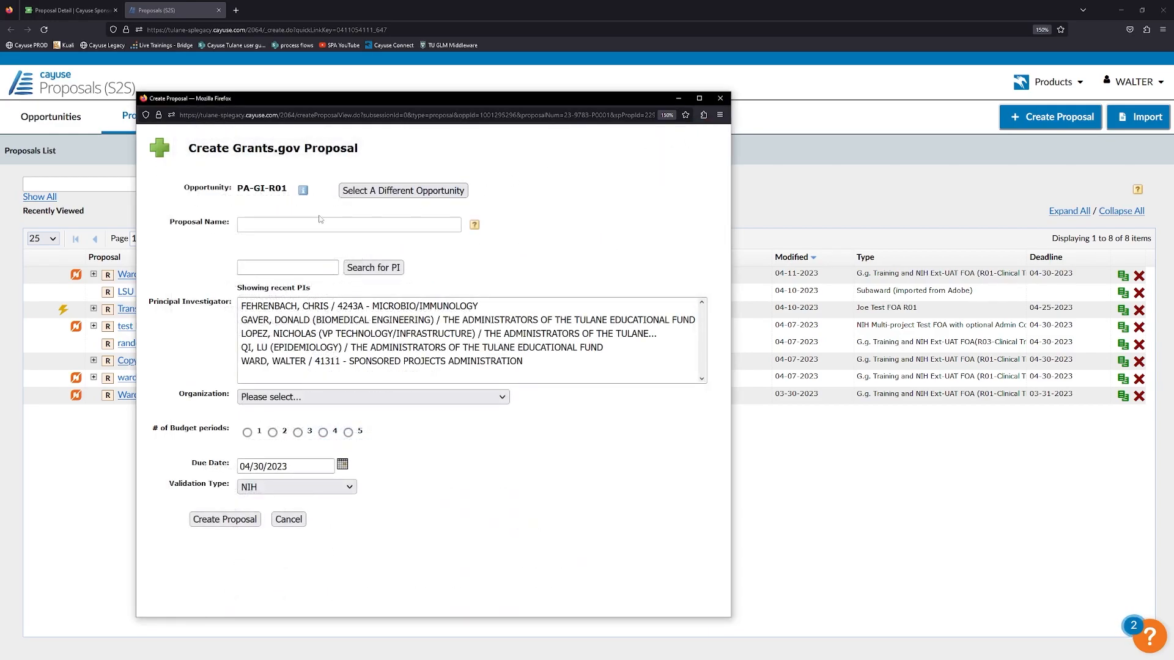
Read the Proposal Name help, dismiss the validation alert, and focus the Proposal Name field.
mouse_move(475, 226)
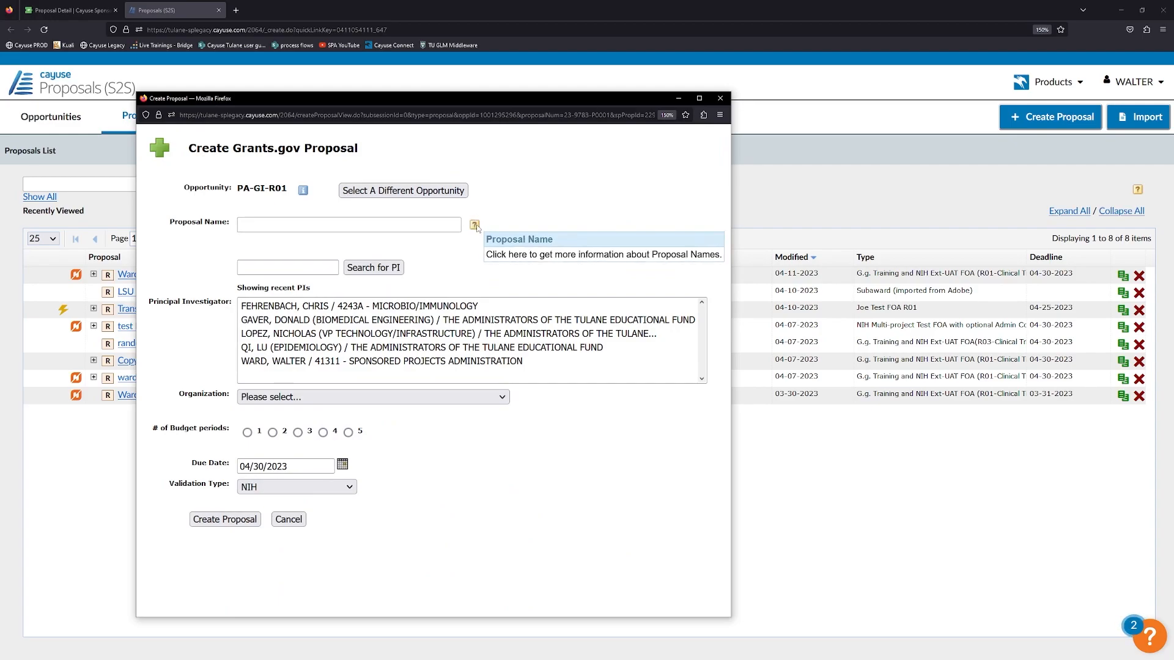
left_click(475, 225)
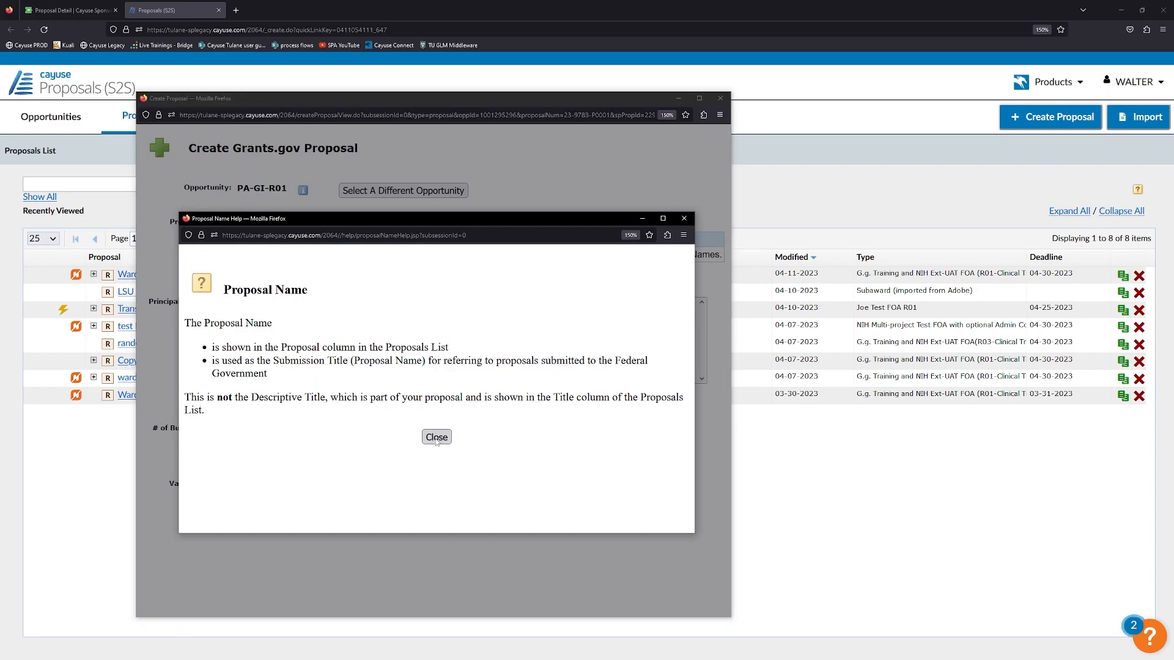
left_click(437, 438)
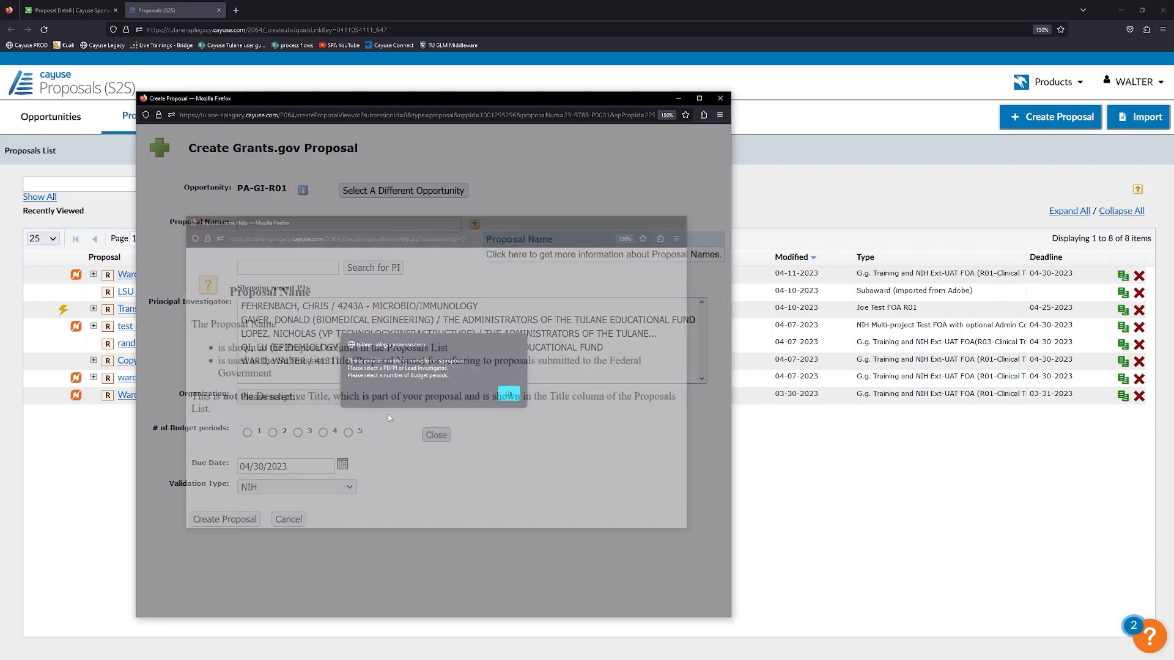
left_click(505, 393)
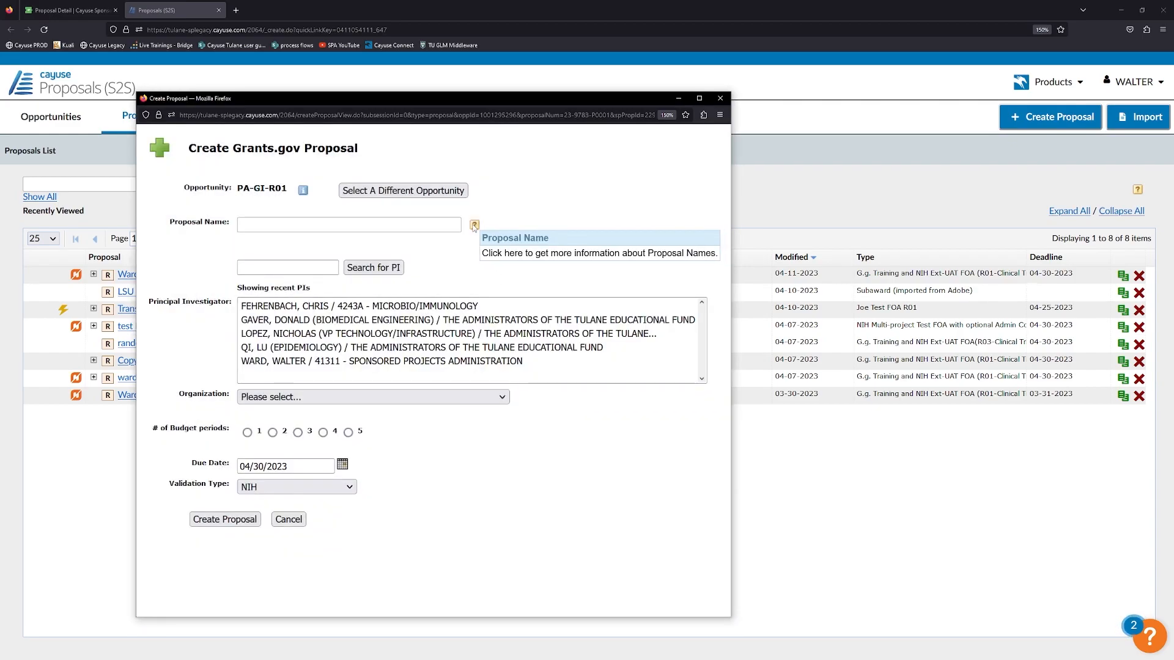
left_click(329, 220)
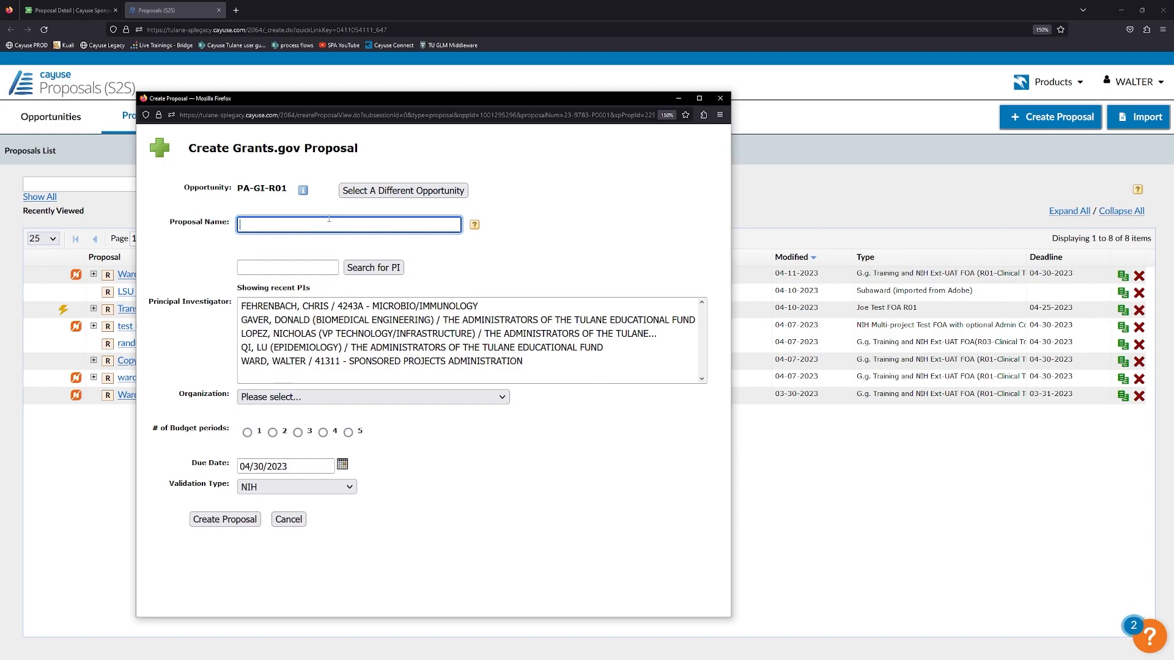
Name the proposal 'ward test new' and pick the Sponsored Projects Administration investigator as PI.
type("ward test ")
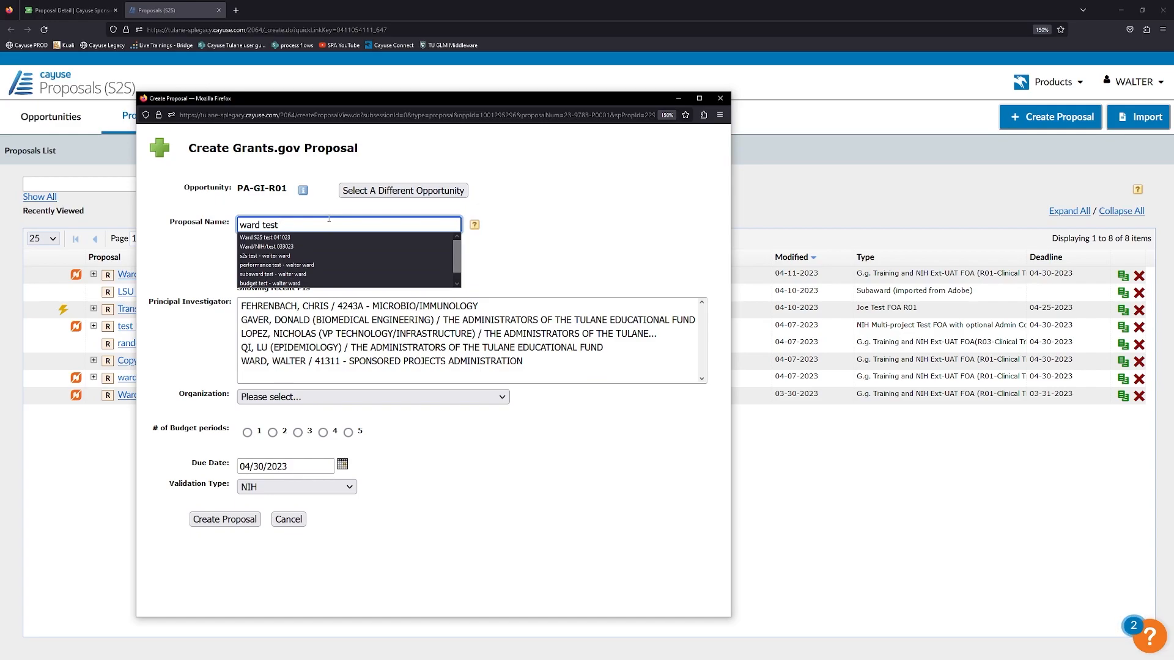
type("new")
left_click(523, 227)
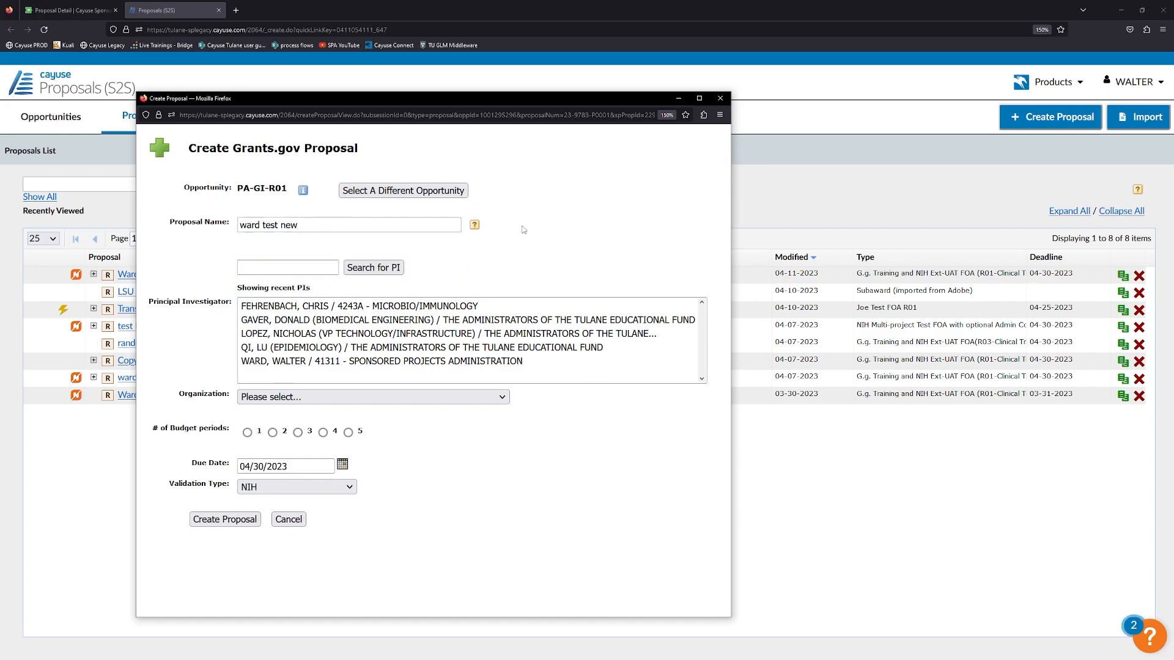
left_click(285, 263)
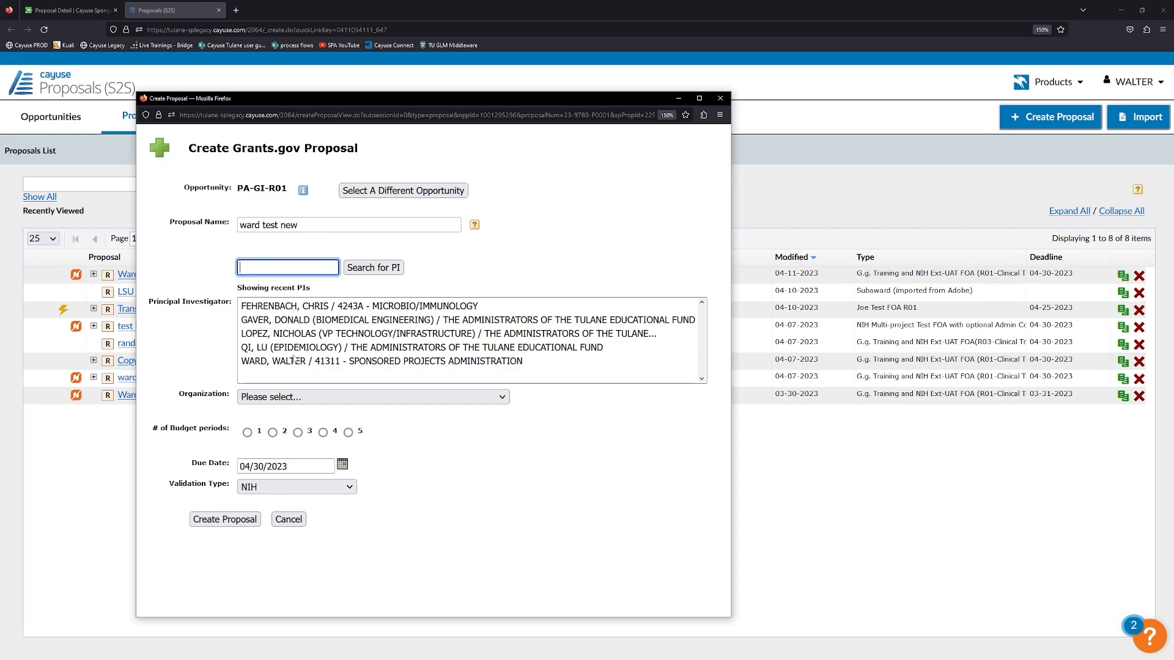
left_click(277, 267)
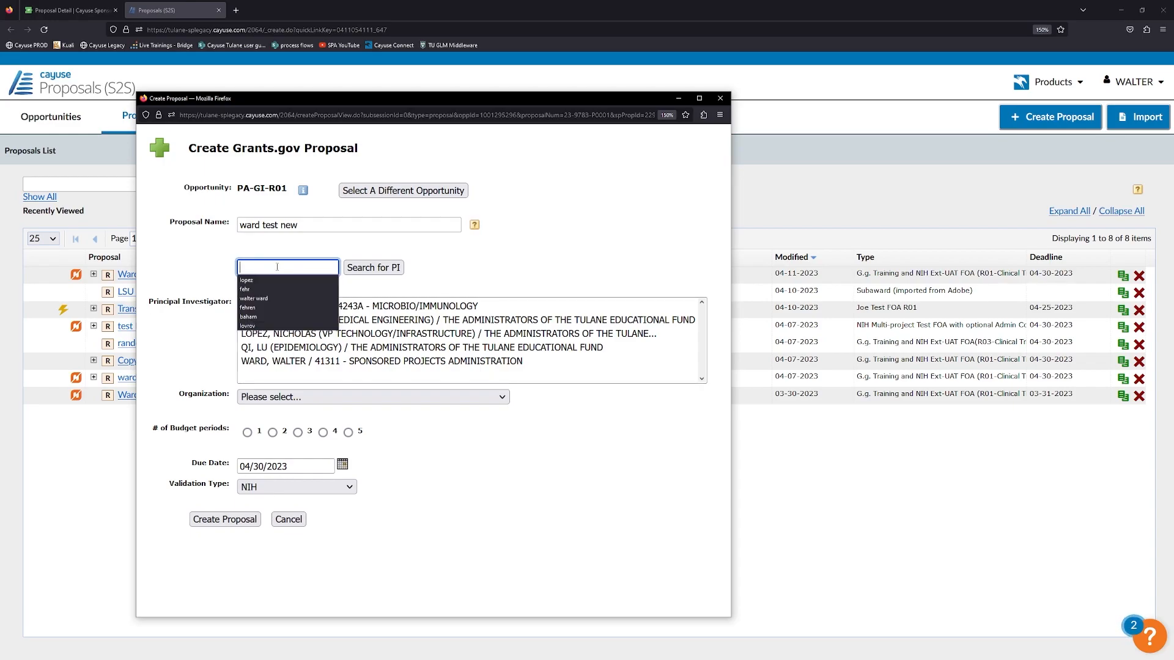
type("walt")
key("BackSpace")
key("BackSpace")
key("BackSpace")
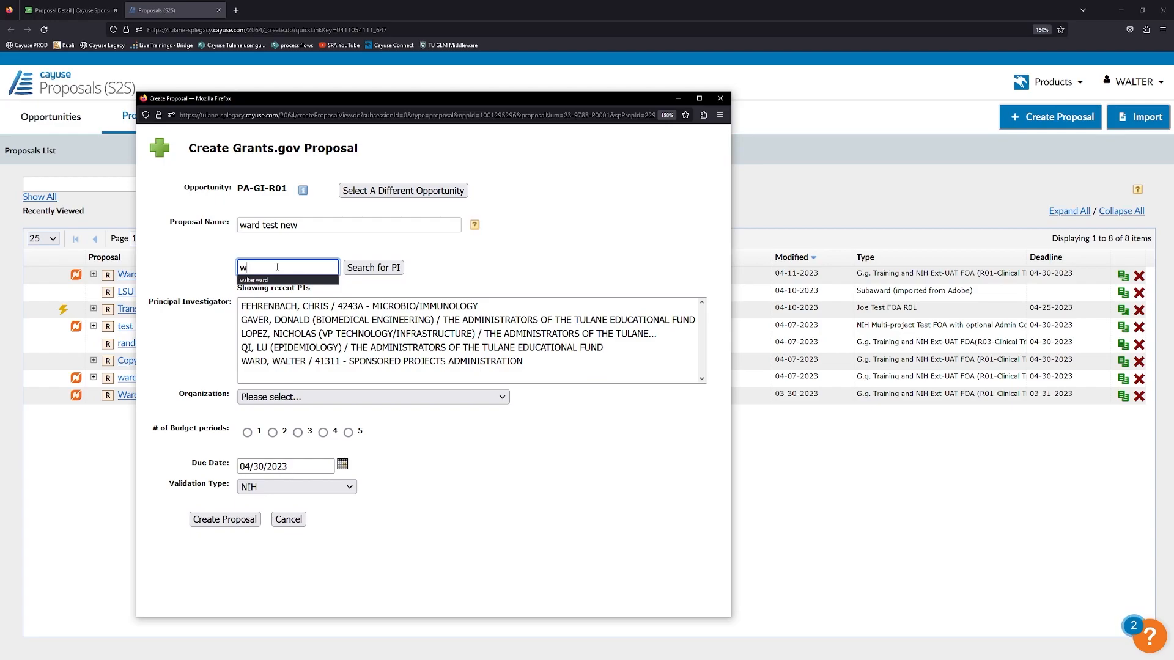
key("Down")
key("Return")
key("Return")
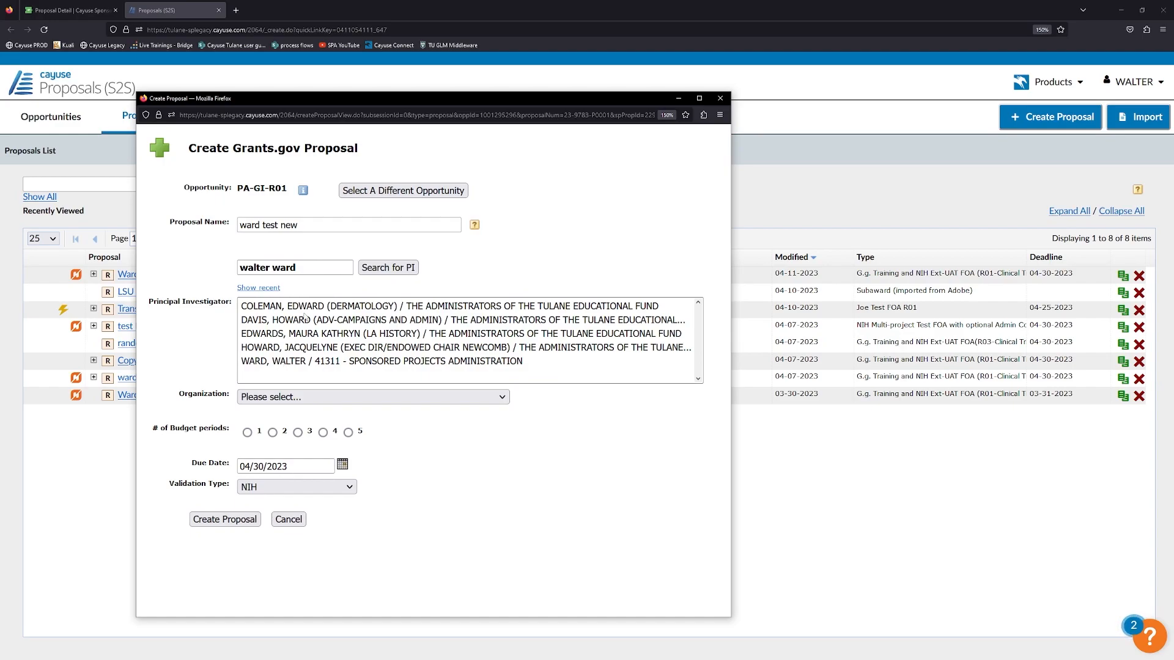
left_click(277, 362)
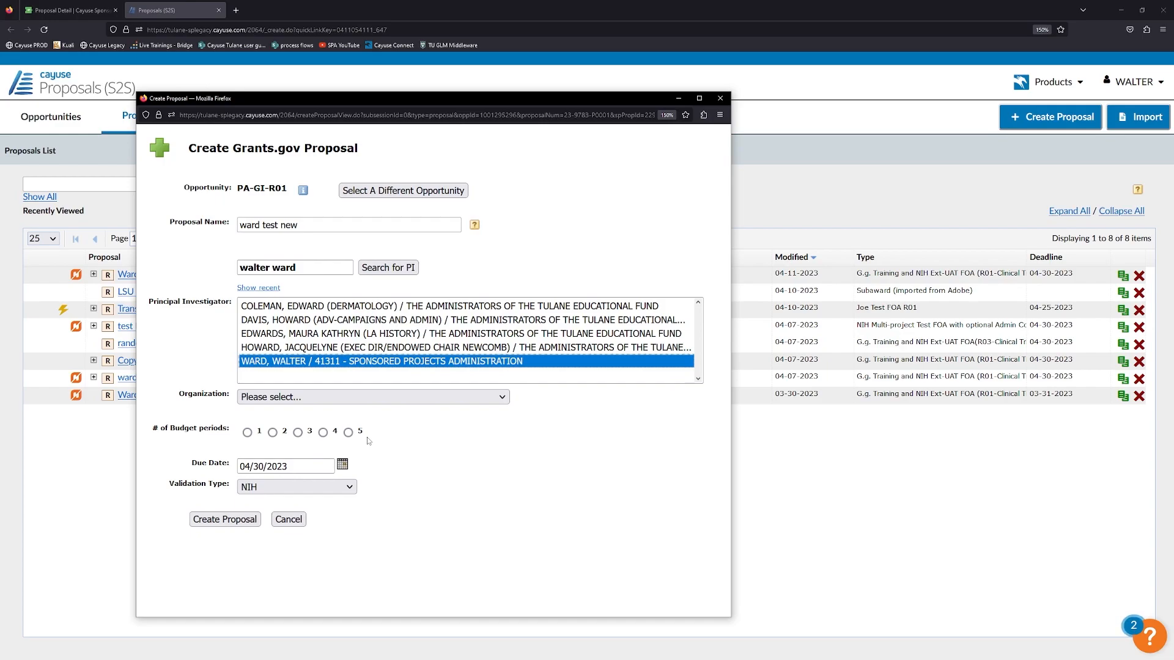
Choose THE ADMINISTRATORS OF THE TULANE EDUCATIONAL FUND as organization and list the IDC rates.
left_click(393, 401)
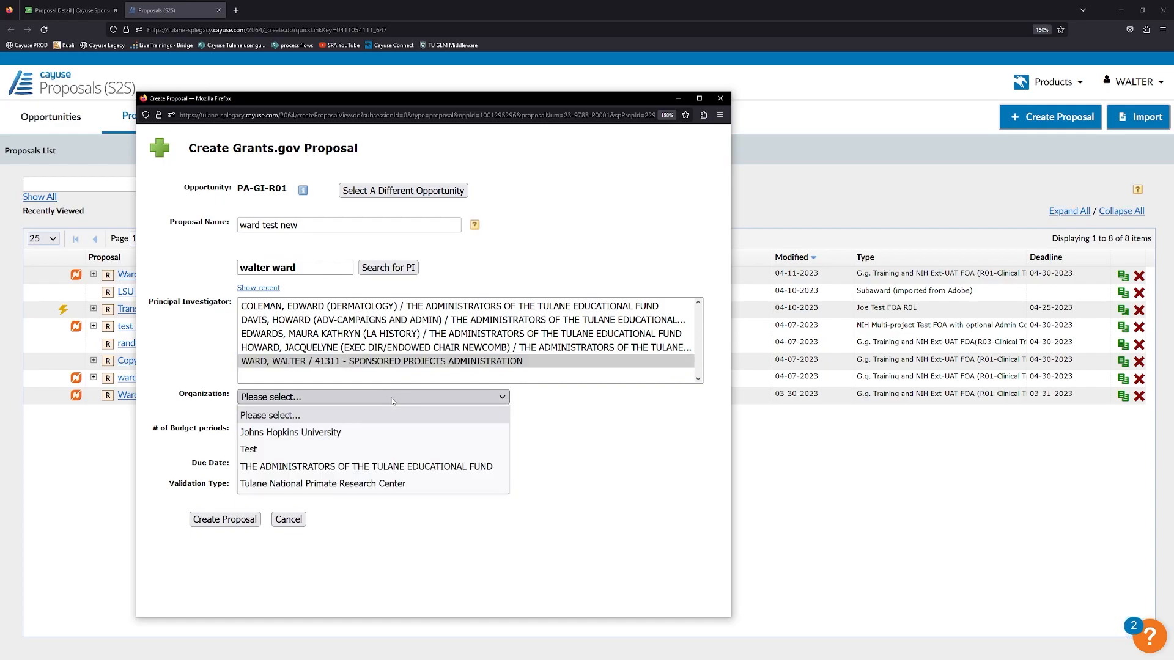
left_click(370, 467)
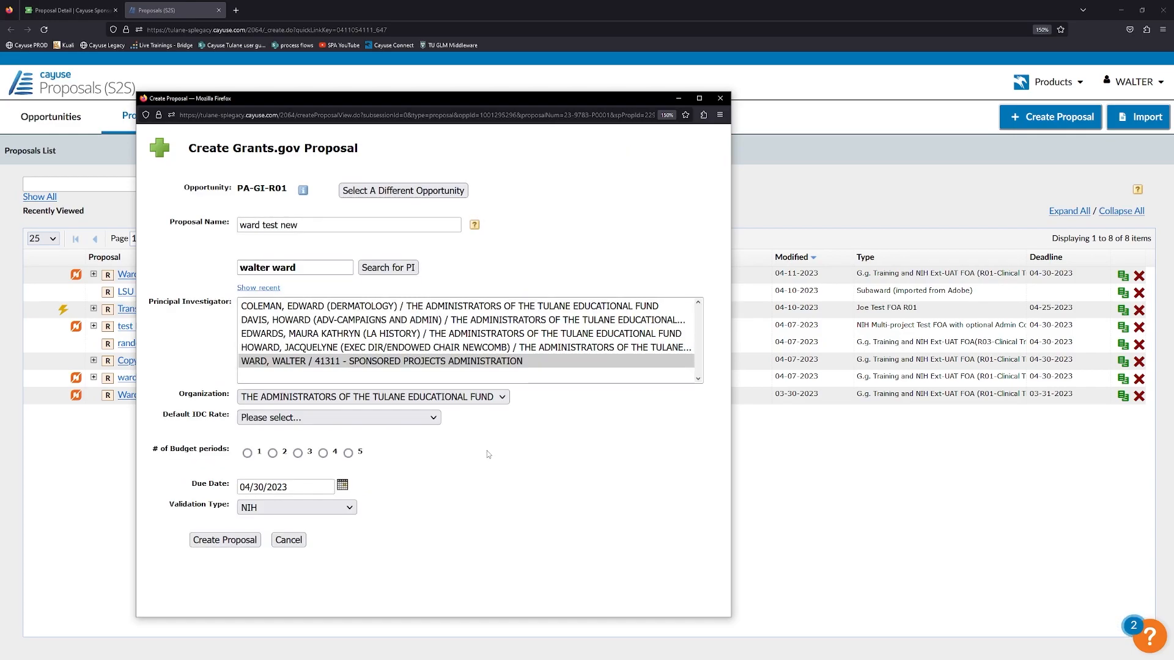
left_click(437, 425)
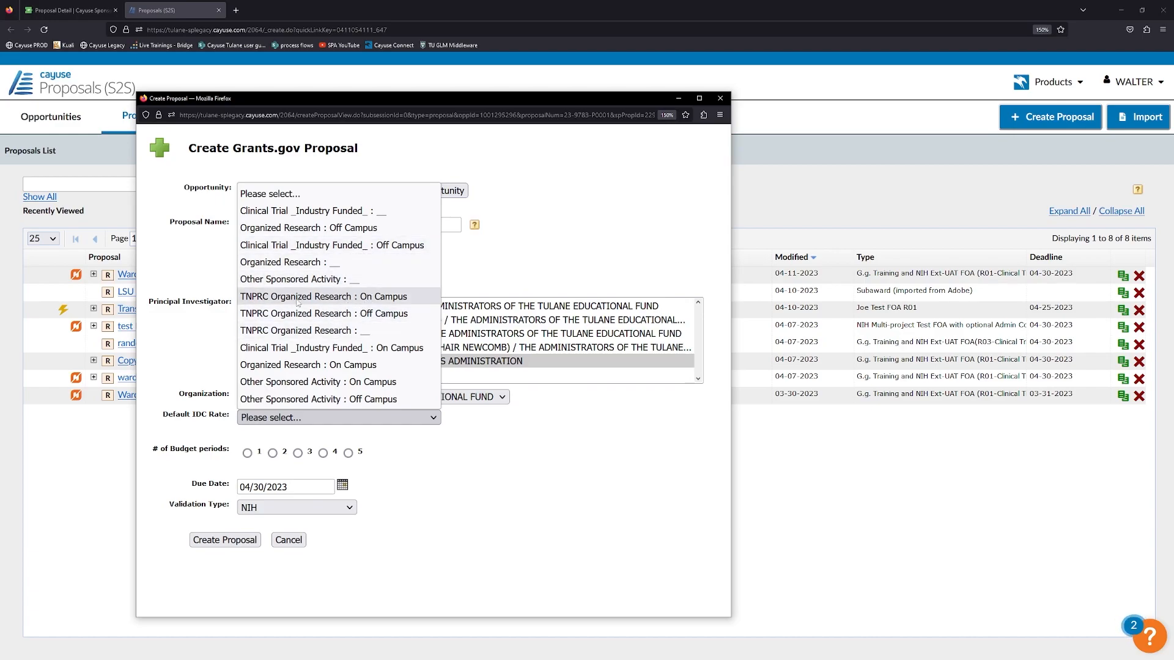
Set the IDC rate to Organized Research : On Campus, keep the due date, and create the proposal.
left_click(338, 366)
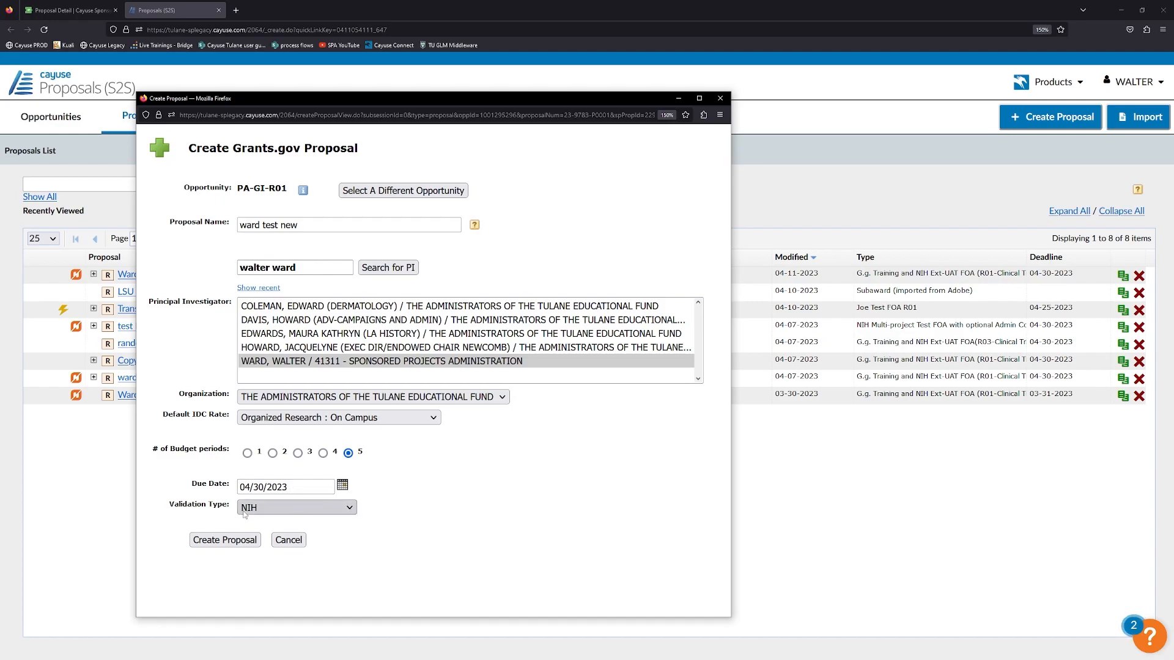
left_click(343, 486)
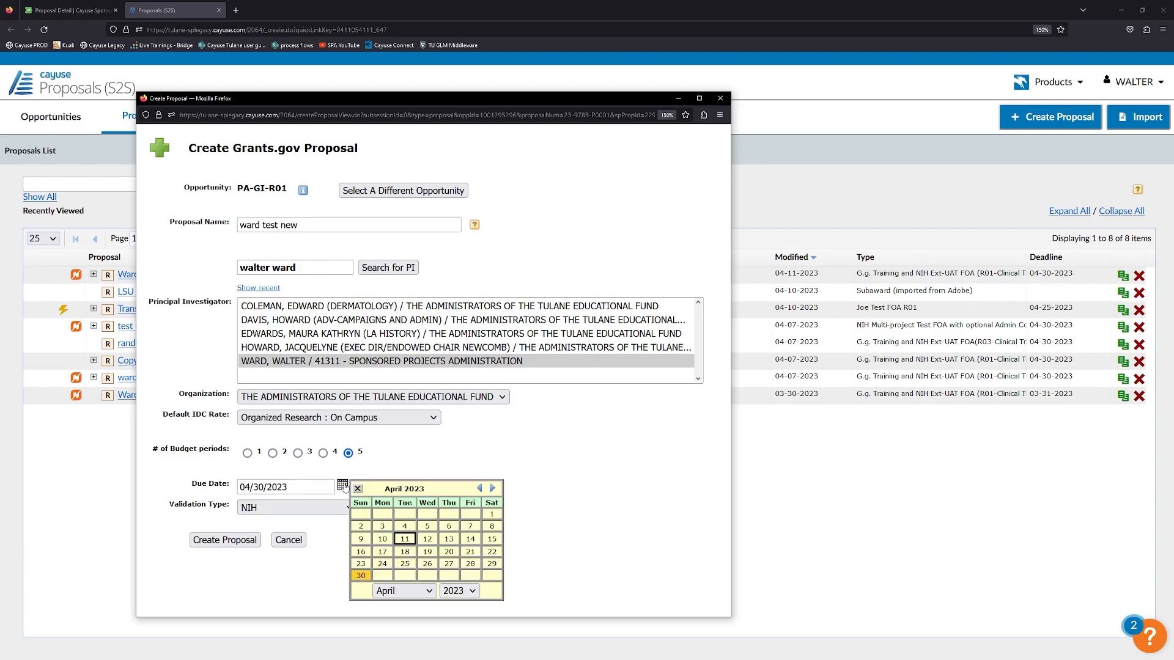
left_click(358, 489)
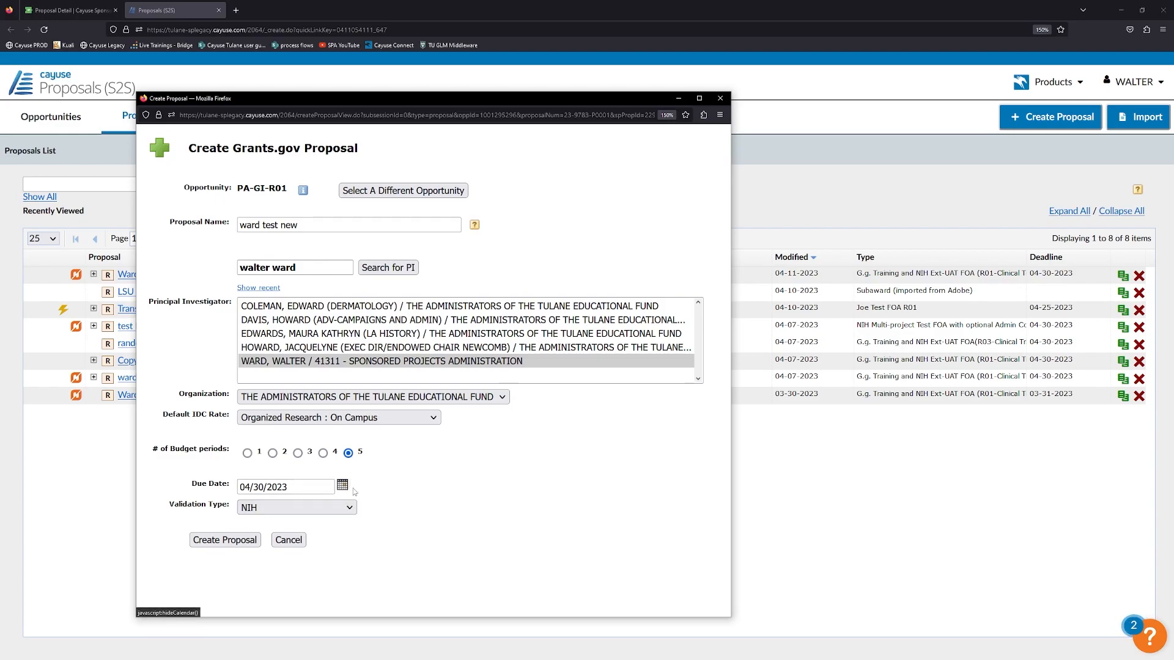
left_click(234, 542)
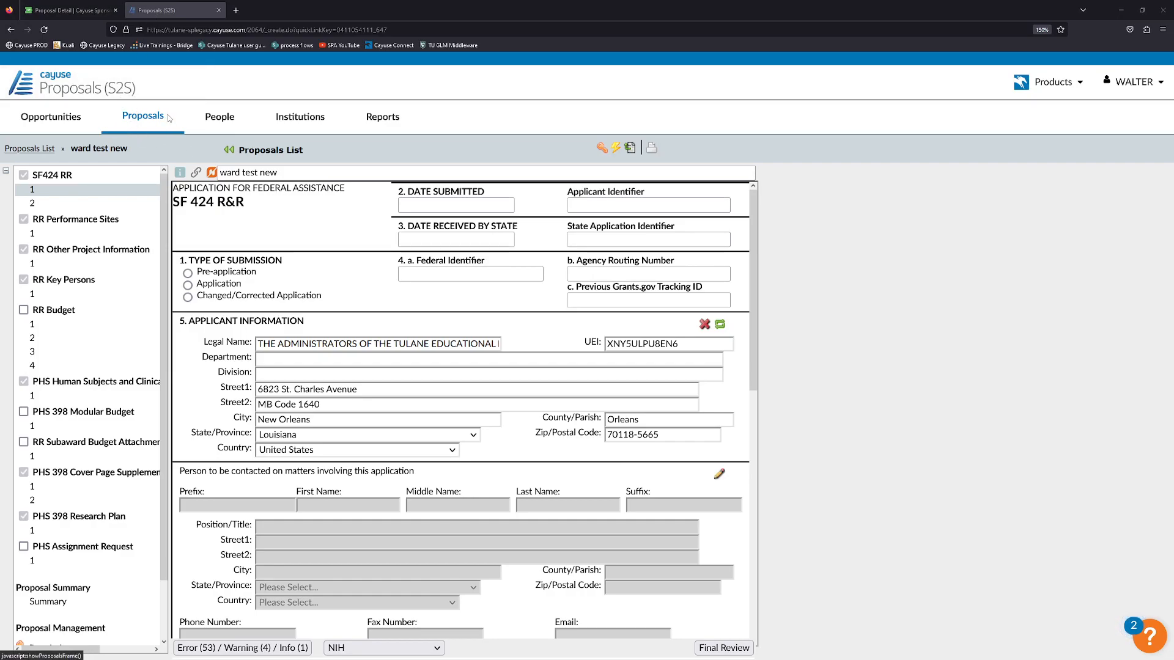
left_click(73, 10)
scroll(287, 183, "up", 7)
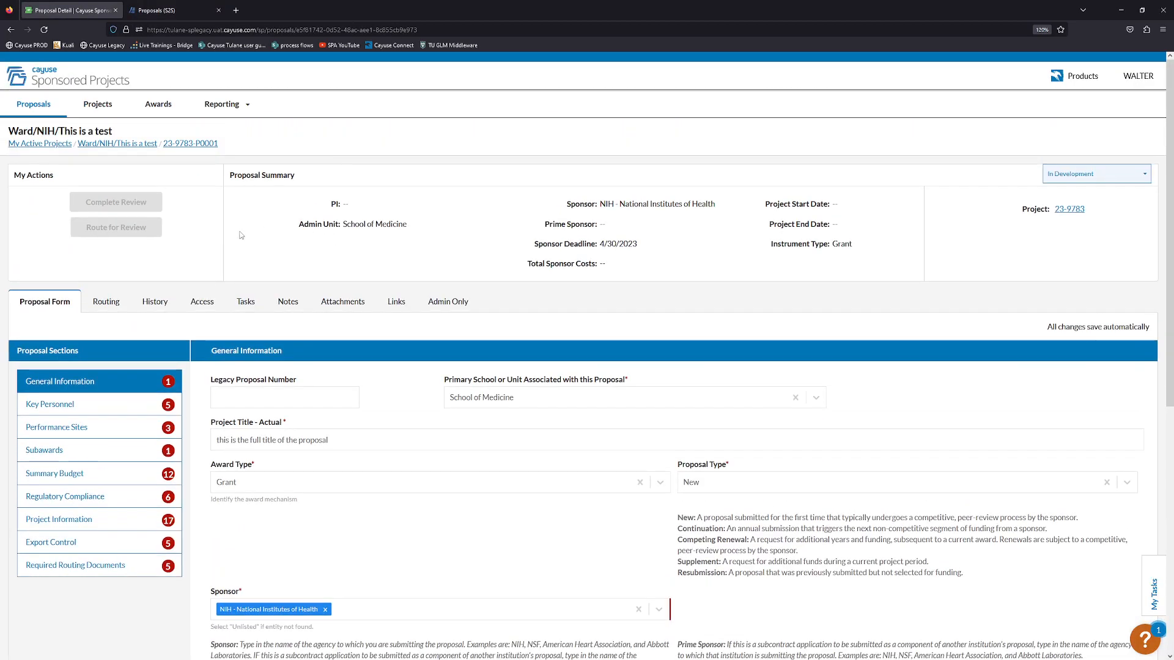
scroll(306, 336, "down", 4)
scroll(340, 391, "up", 1)
scroll(342, 395, "up", 3)
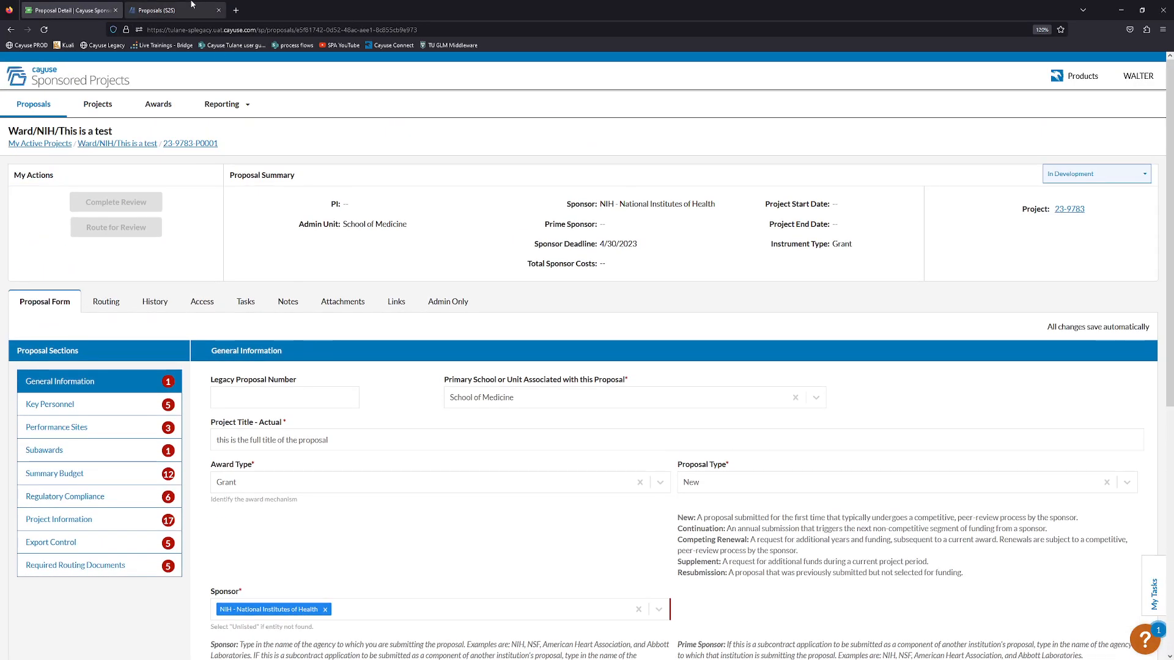
left_click(166, 9)
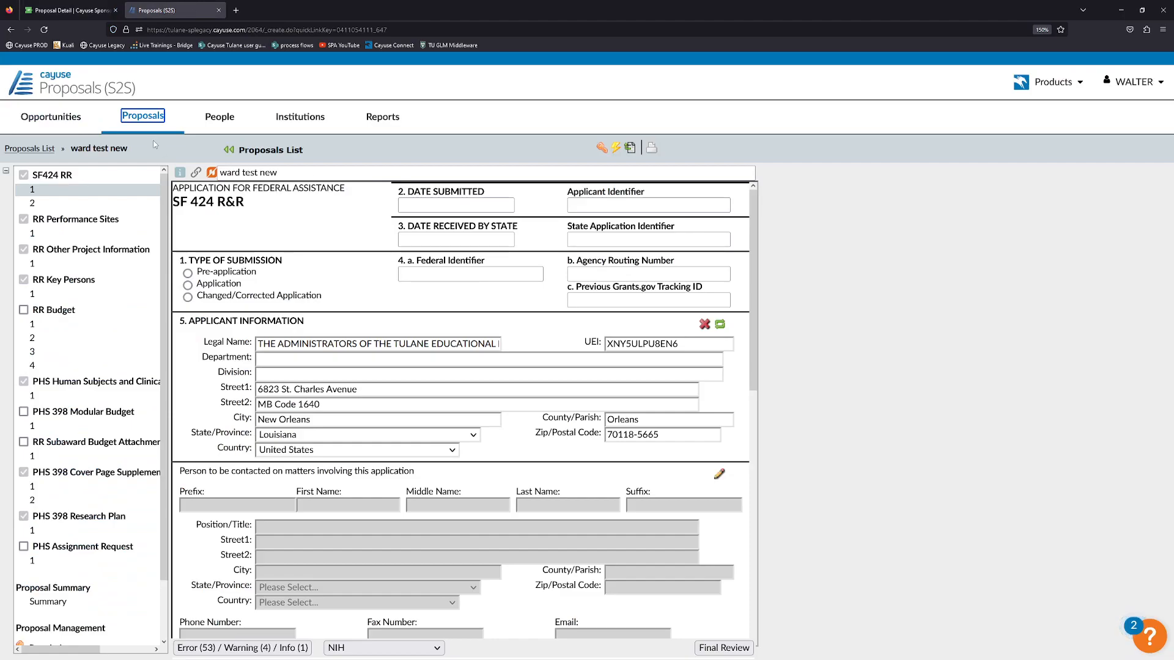
left_click(93, 7)
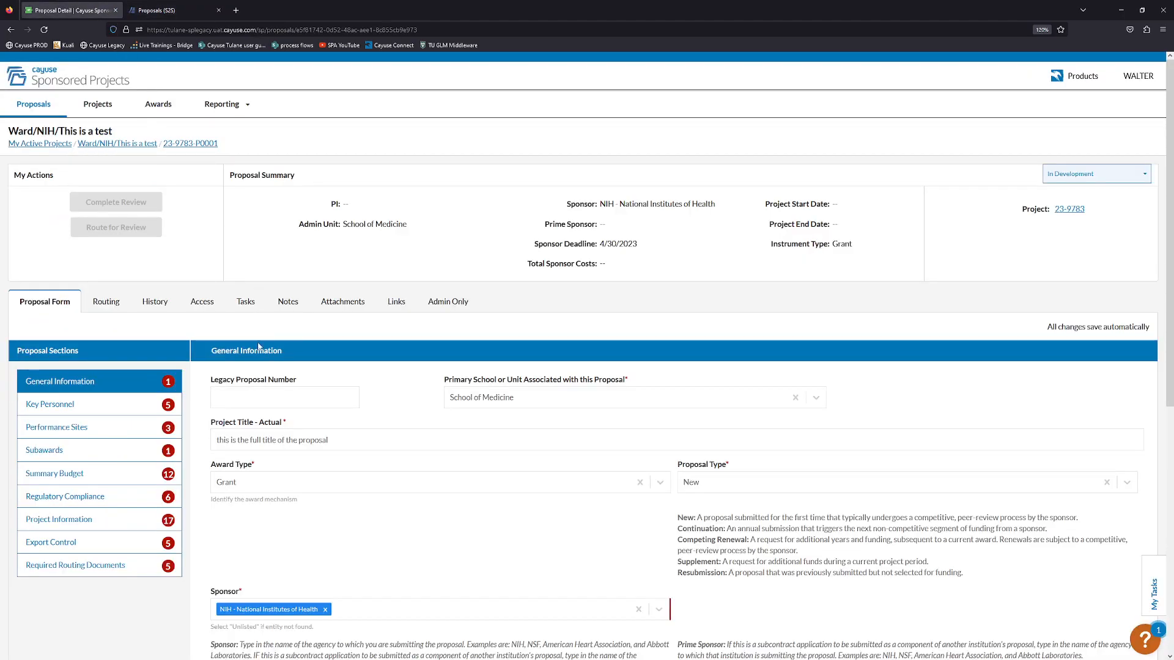
scroll(257, 339, "down", 3)
scroll(259, 340, "up", 3)
left_click(156, 13)
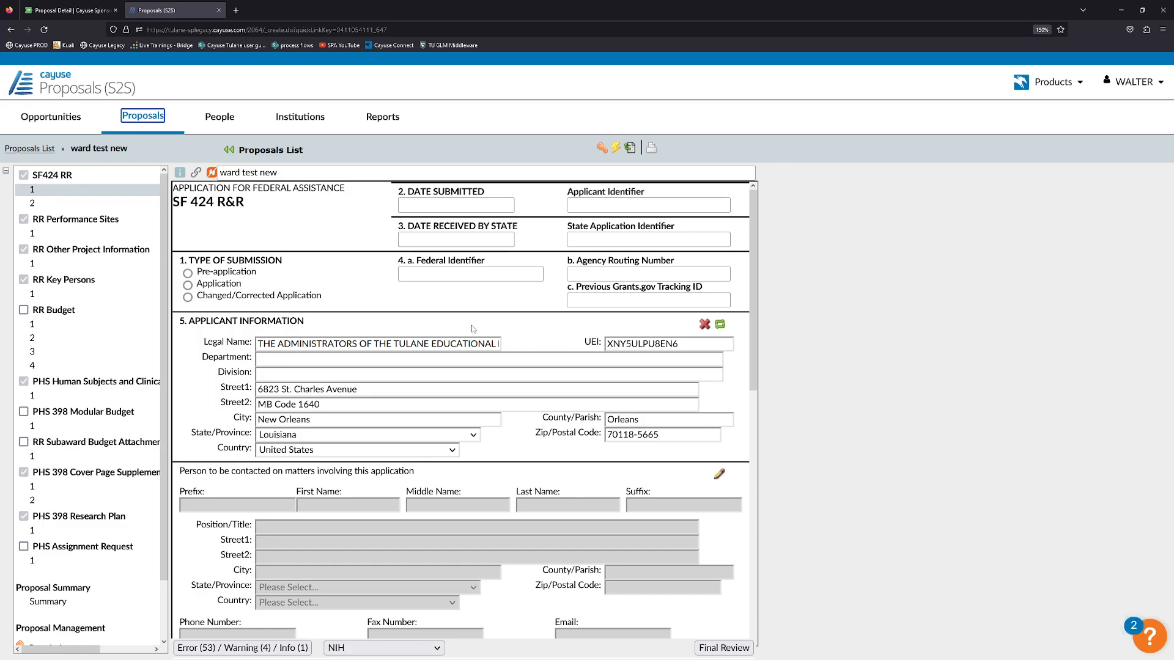
left_click(74, 9)
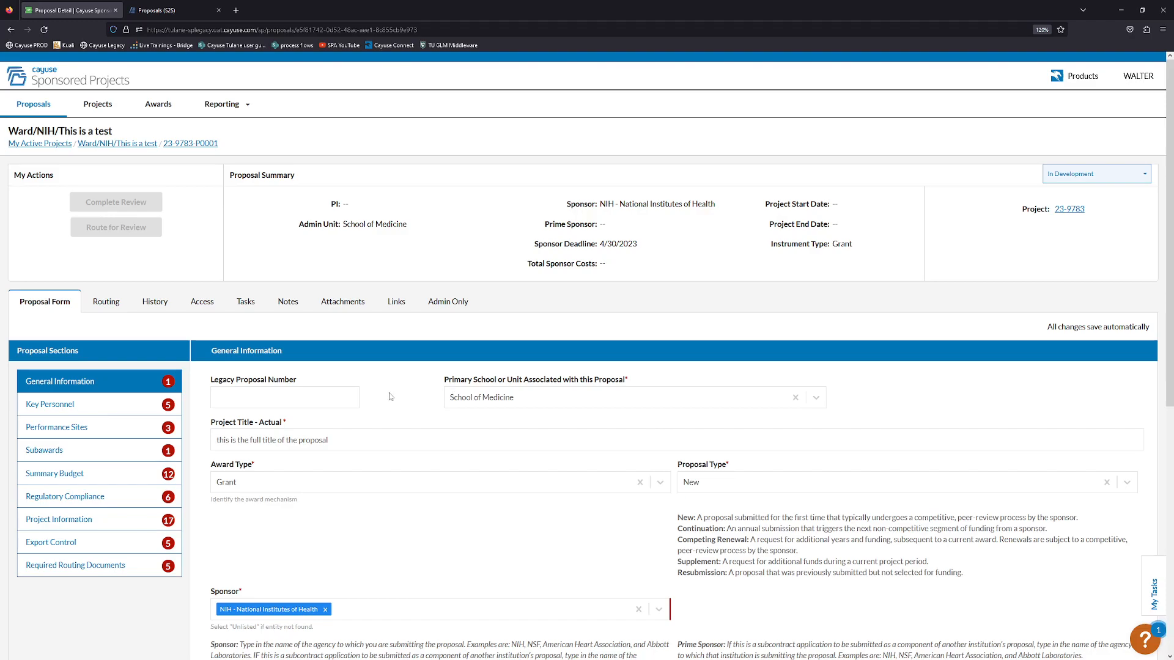
scroll(440, 433, "down", 2)
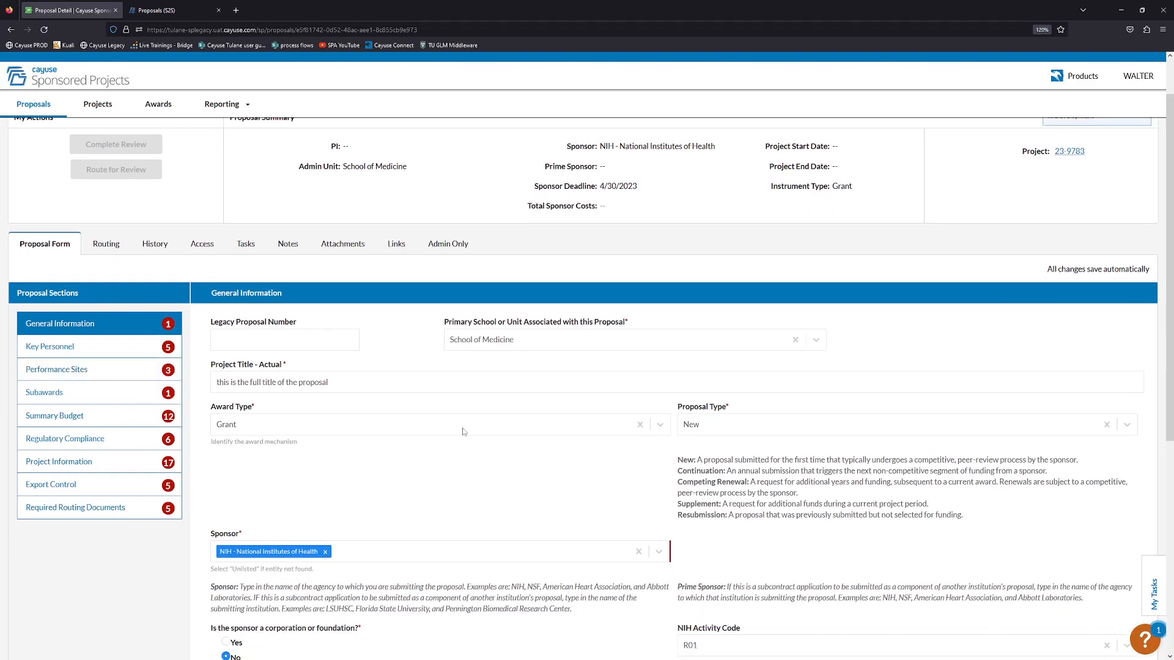
left_click(168, 6)
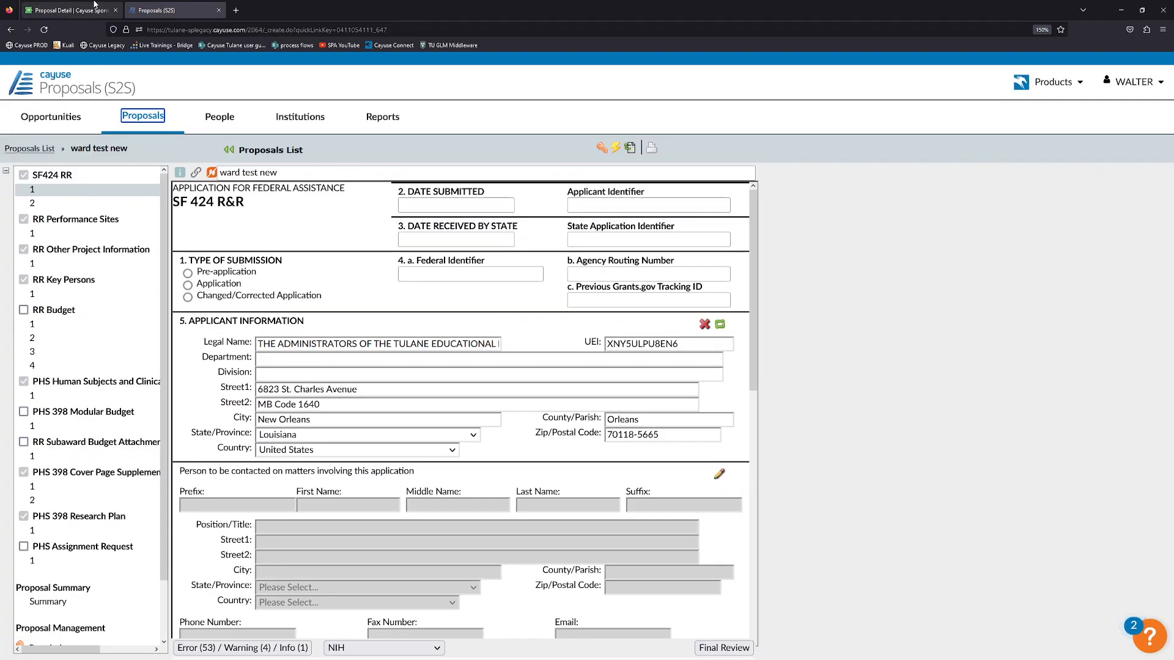
left_click(95, 5)
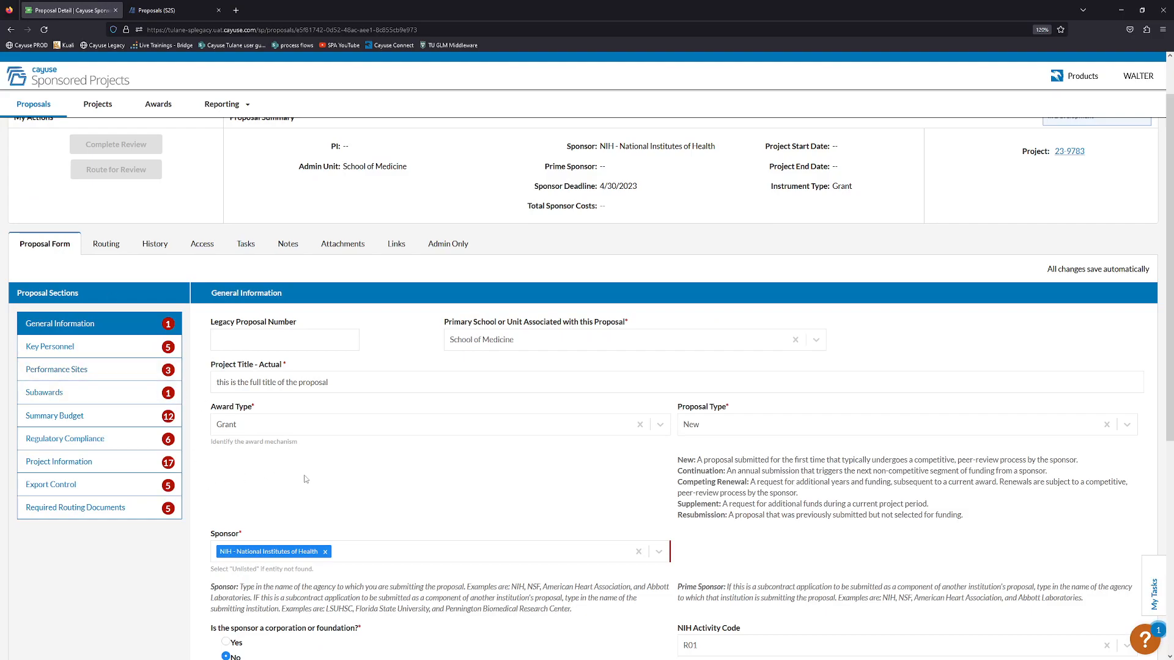
scroll(206, 192, "down", 1)
left_click(178, 12)
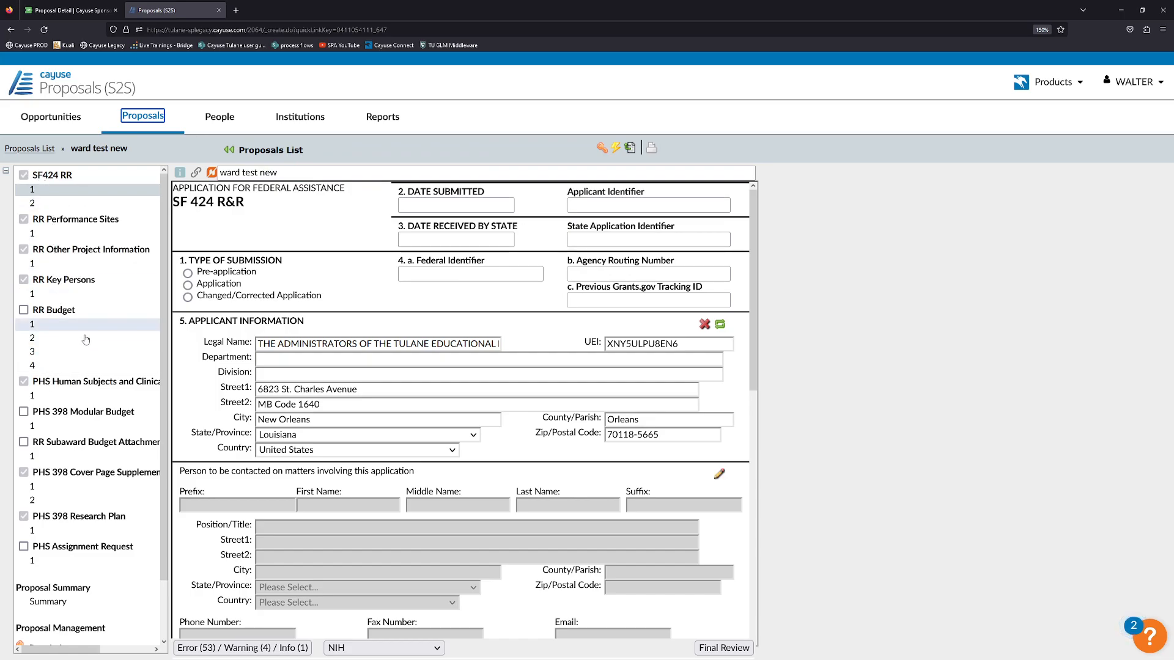
left_click(24, 176)
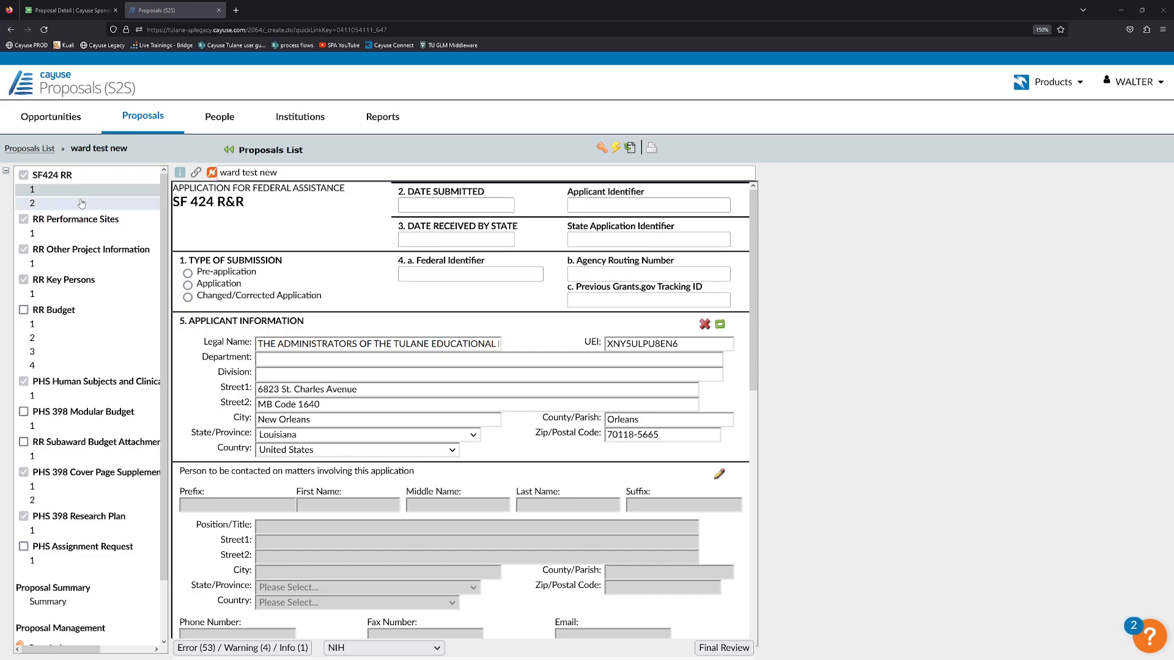
left_click(49, 204)
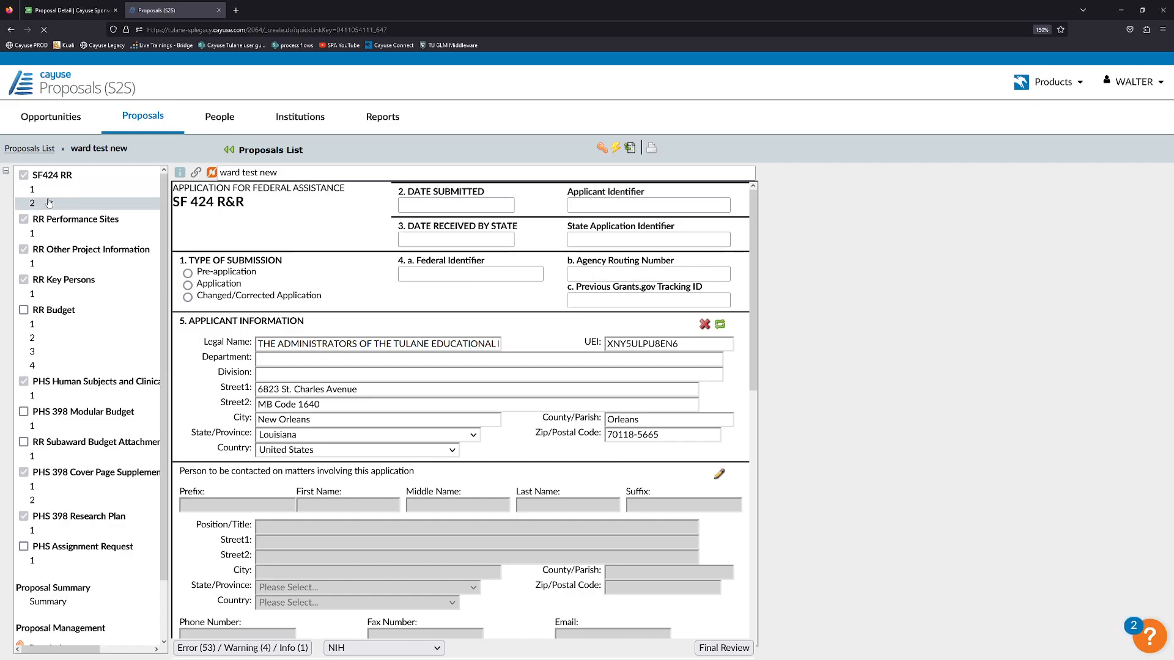
left_click(51, 193)
left_click(52, 206)
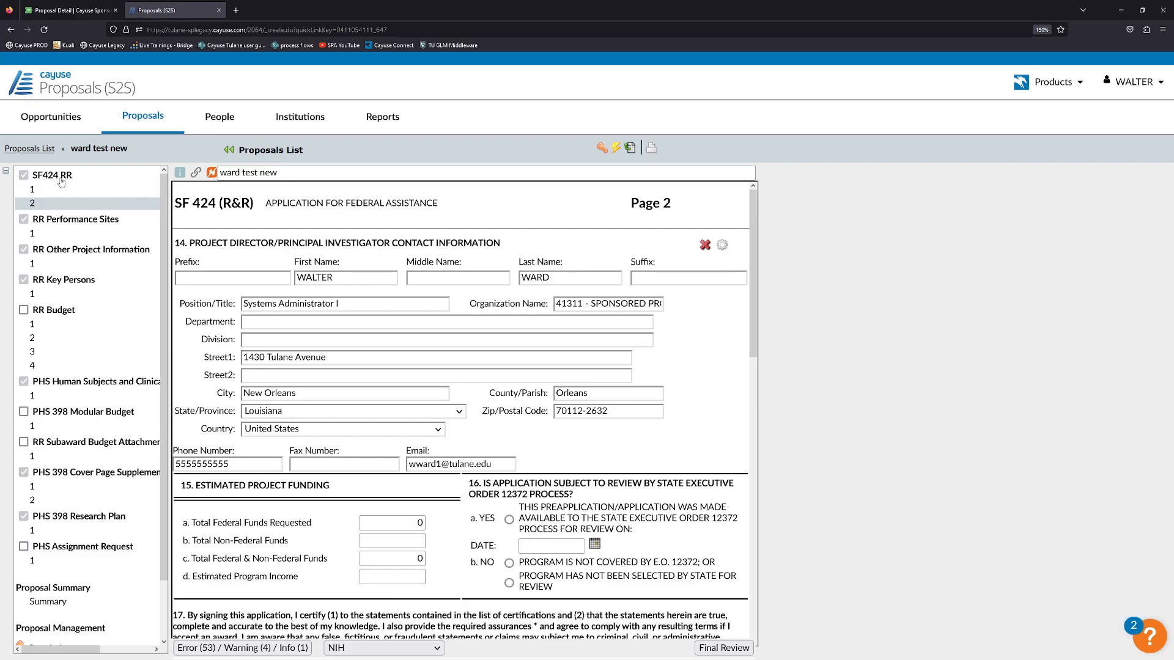
left_click(70, 193)
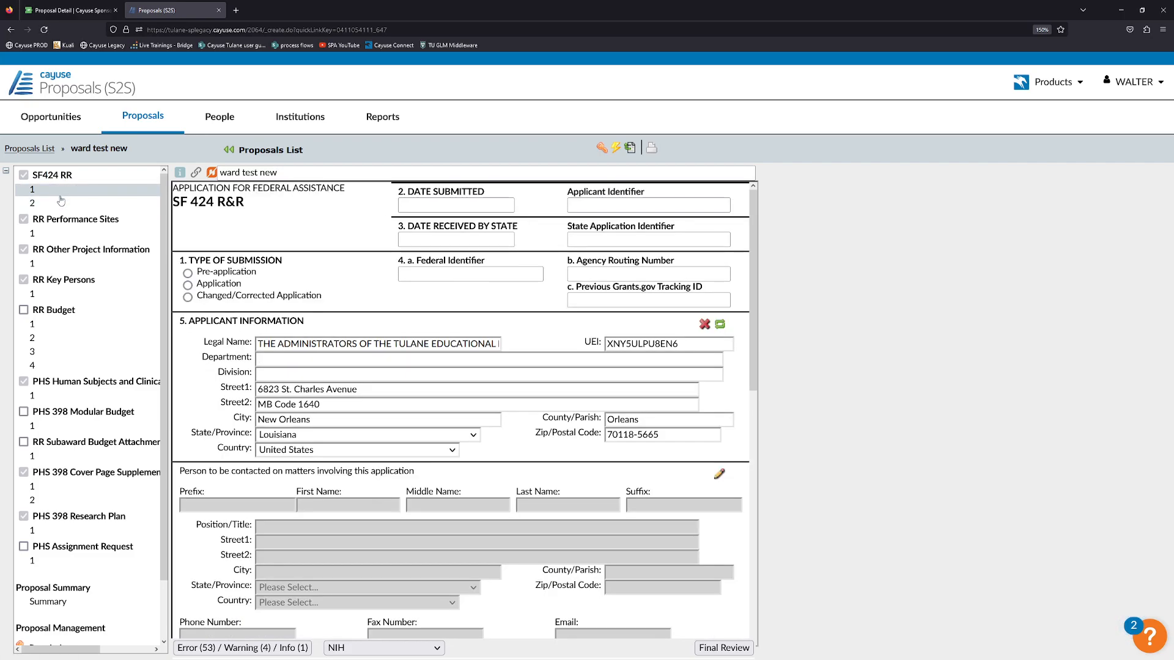
left_click(58, 204)
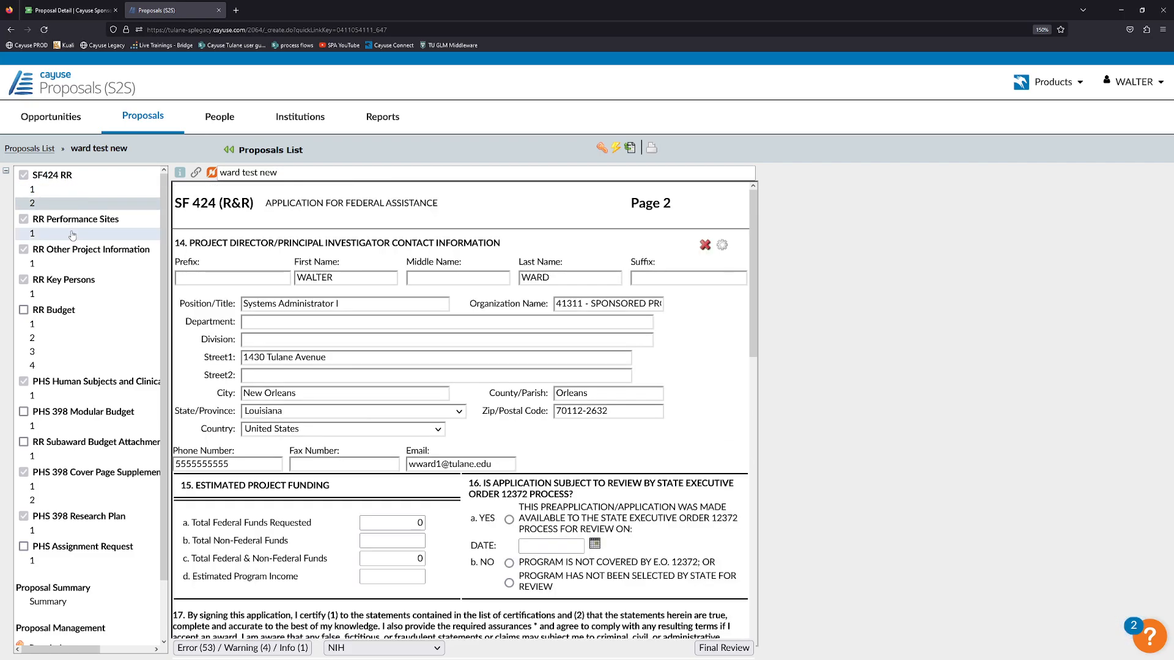
left_click(72, 234)
left_click(66, 325)
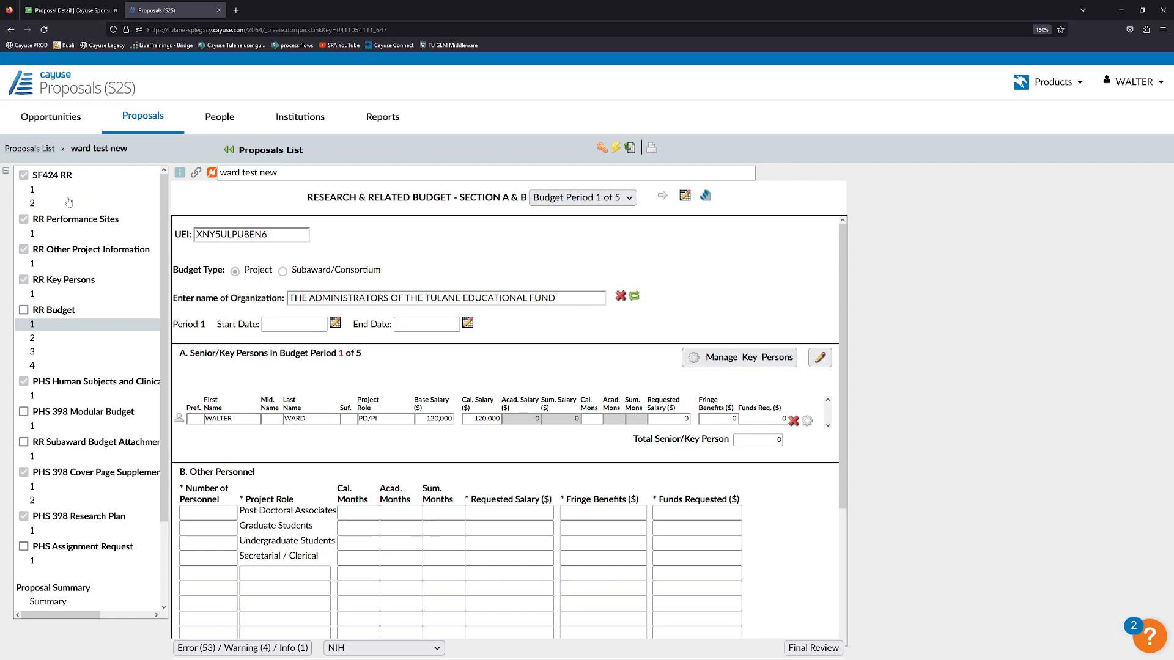
left_click(90, 189)
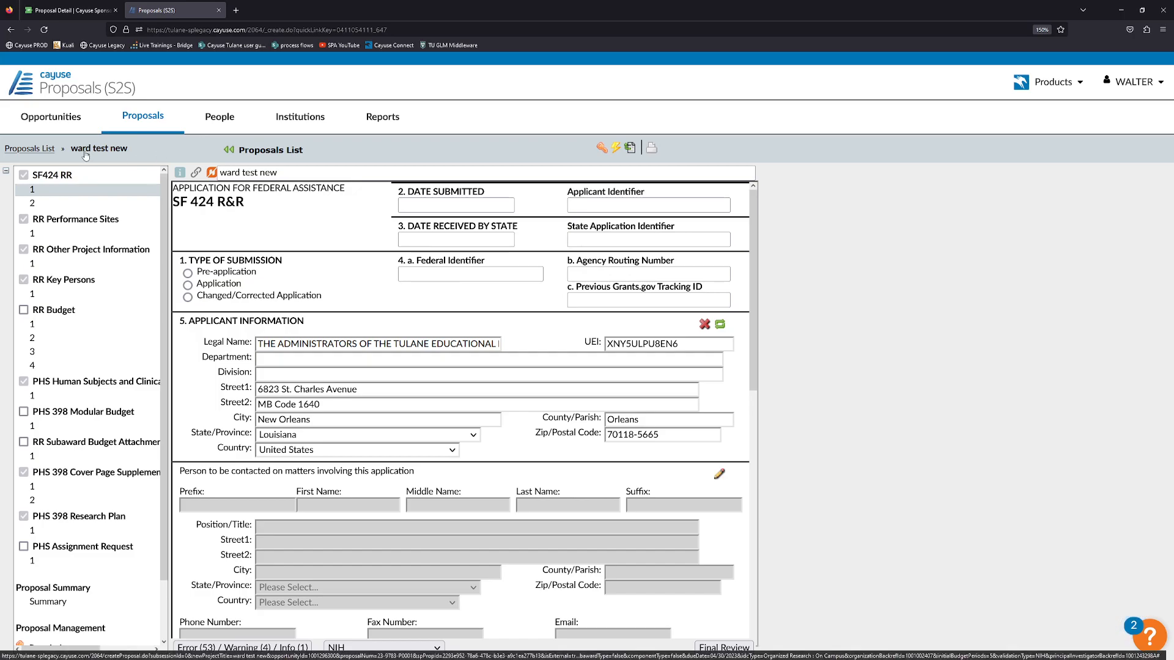
Back in the Proposals List, show recently viewed proposals and open ward test new's Sponsored Projects record.
left_click(46, 150)
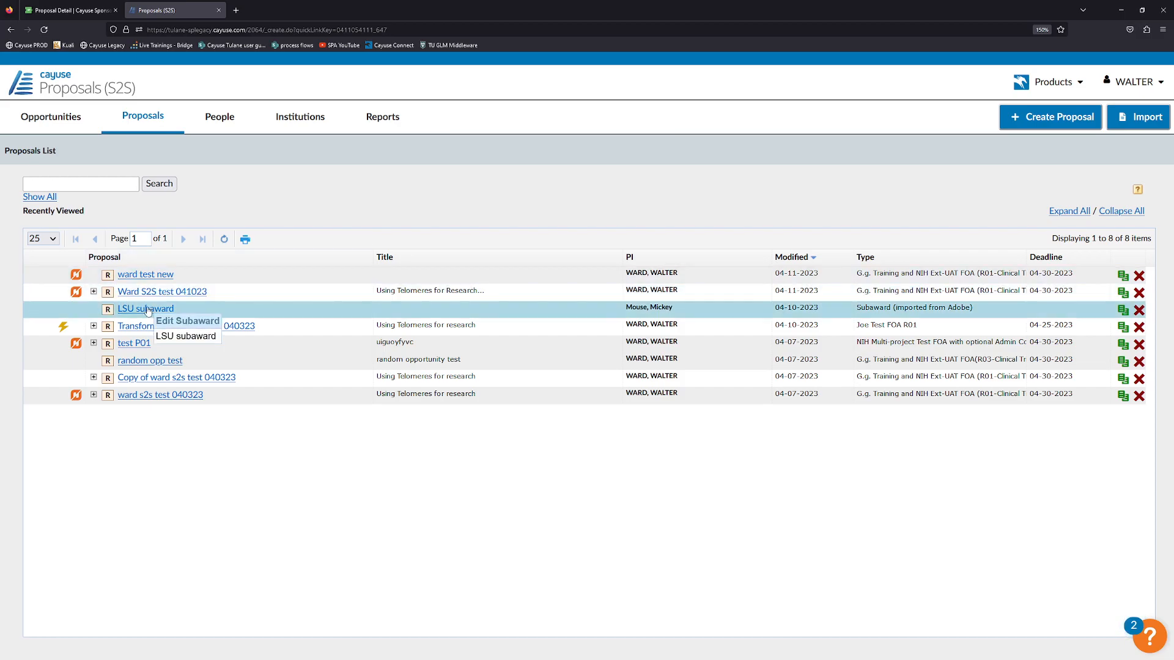
left_click(49, 199)
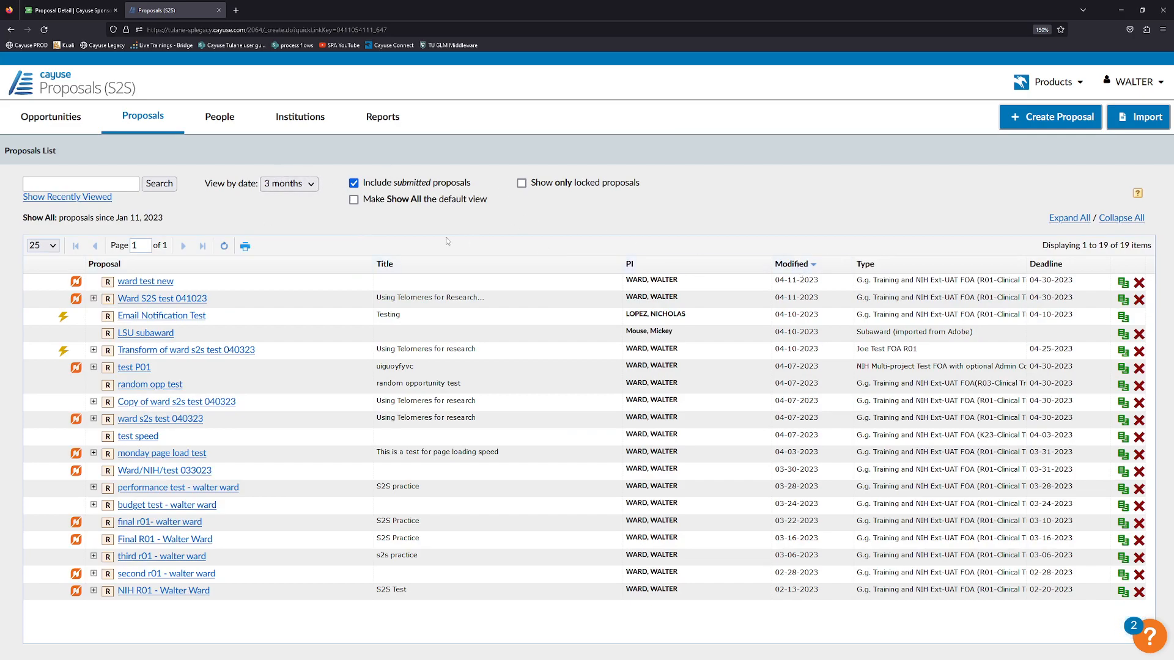
left_click(109, 199)
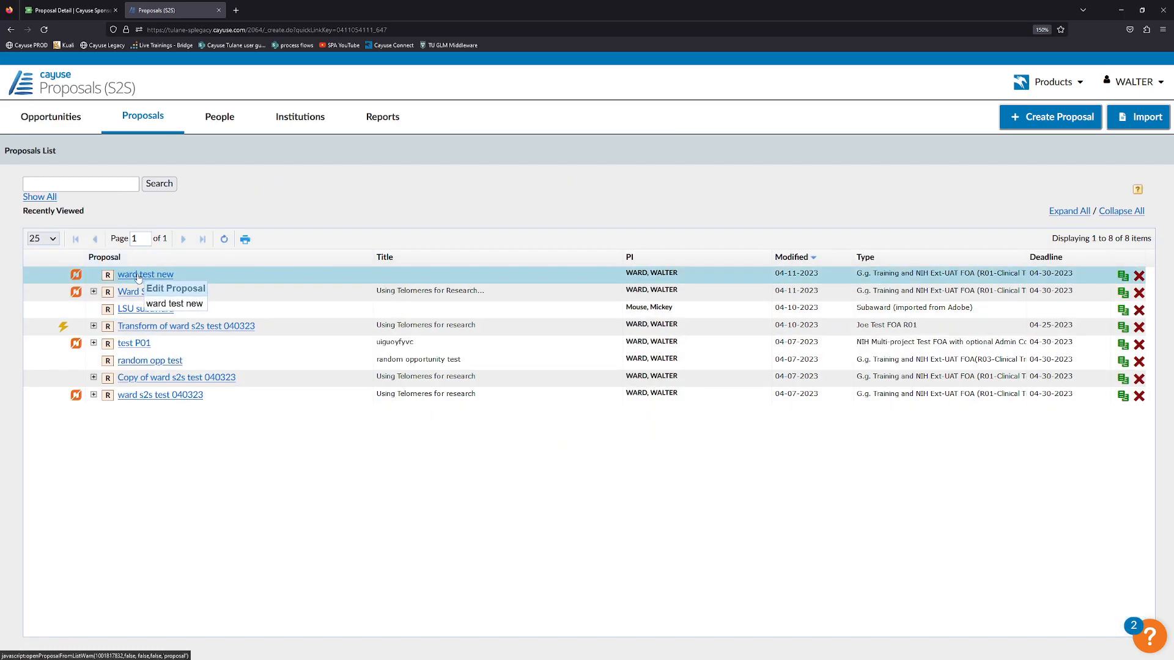
mouse_move(77, 276)
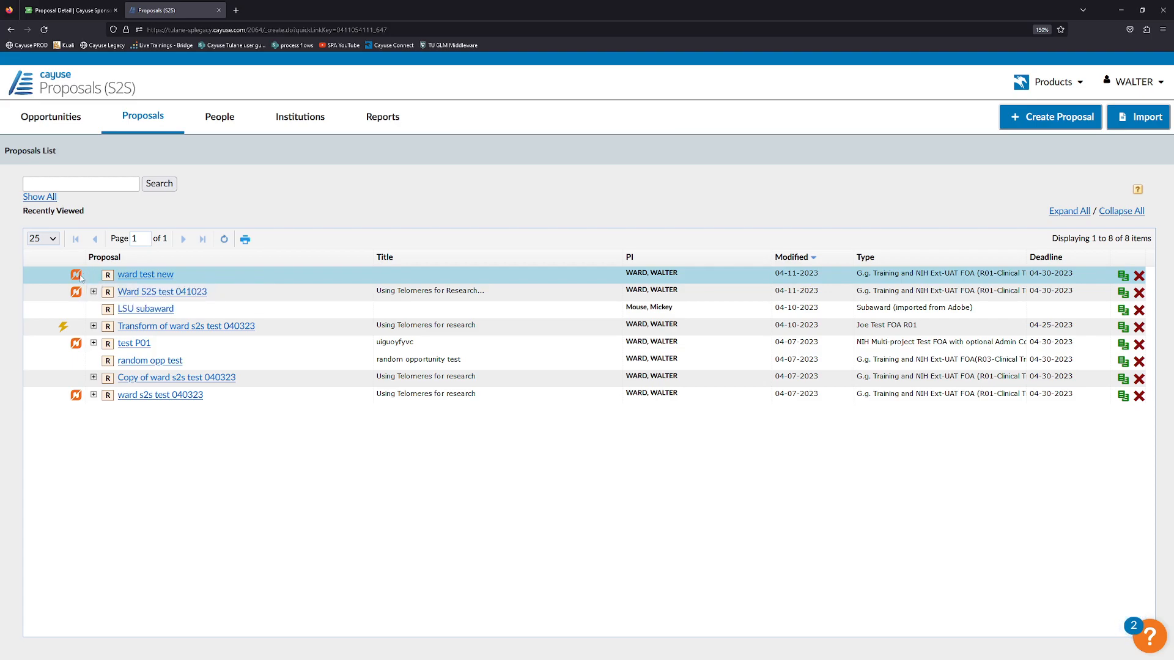
left_click(77, 276)
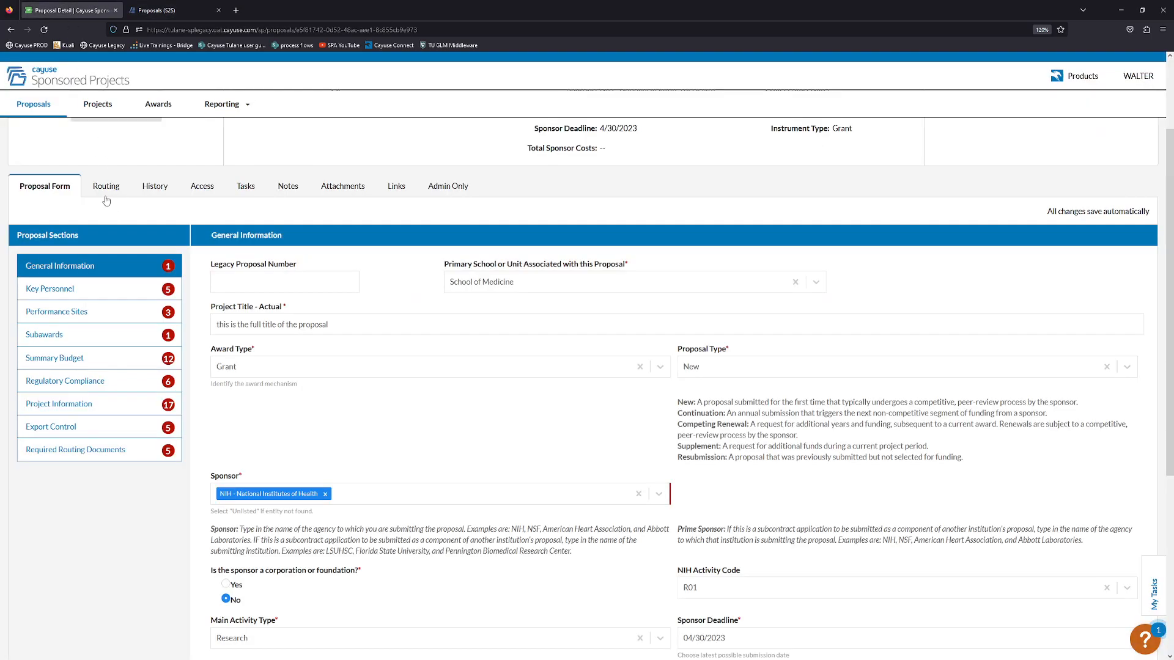
Reload the proposal page, check the linked record's Not Submitted status, and return to Proposals (S2S).
scroll(393, 458, "down", 3)
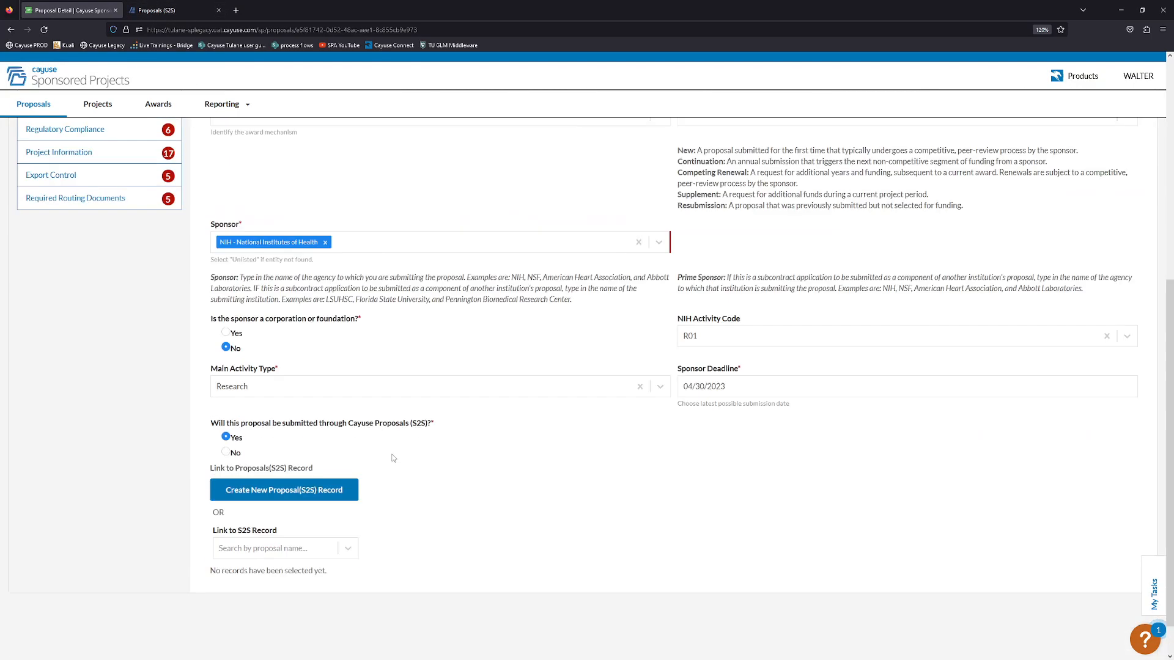
scroll(393, 458, "down", 2)
left_click(48, 34)
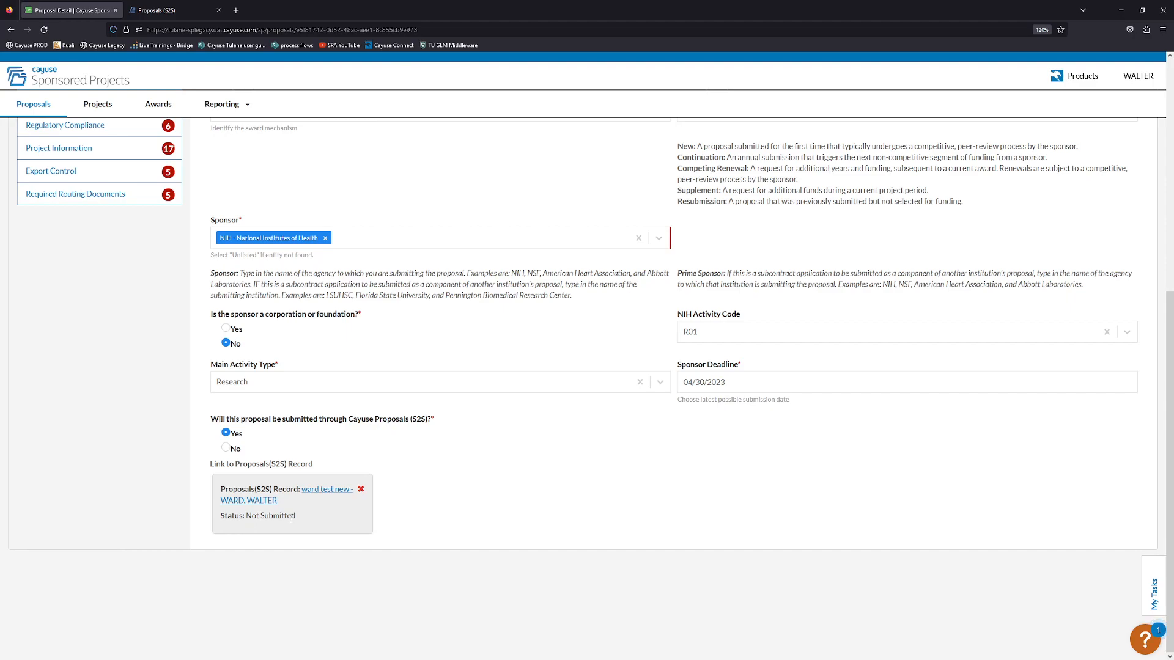
left_click_drag(296, 517, 269, 519)
left_click_drag(293, 519, 272, 518)
left_click(161, 10)
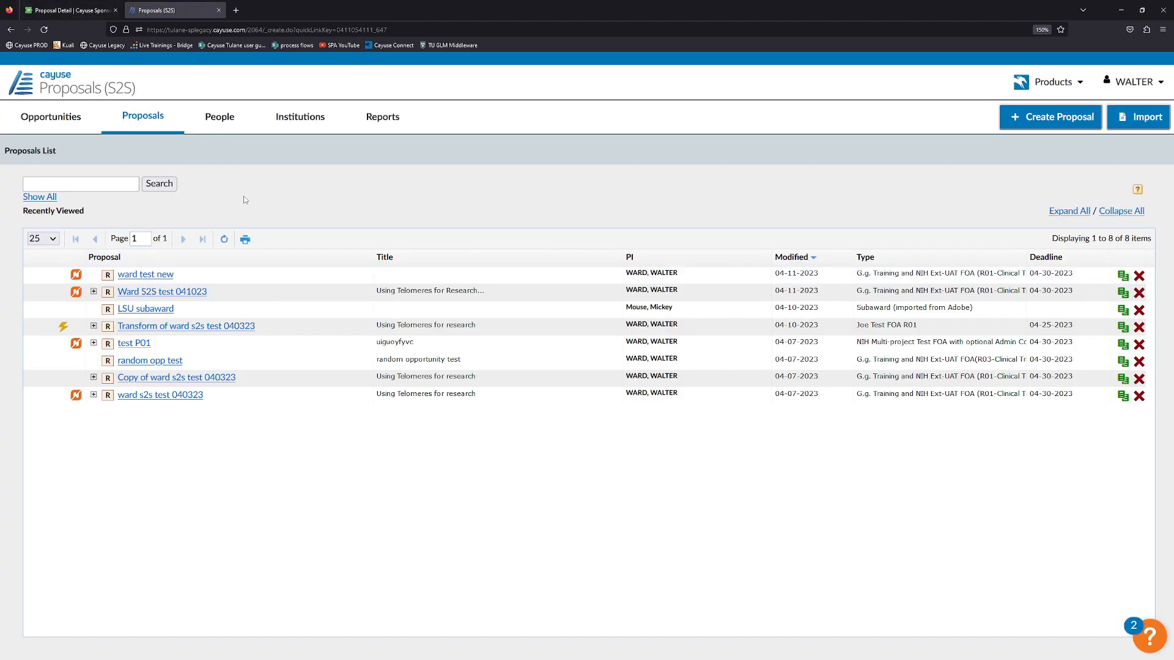
mouse_move(77, 276)
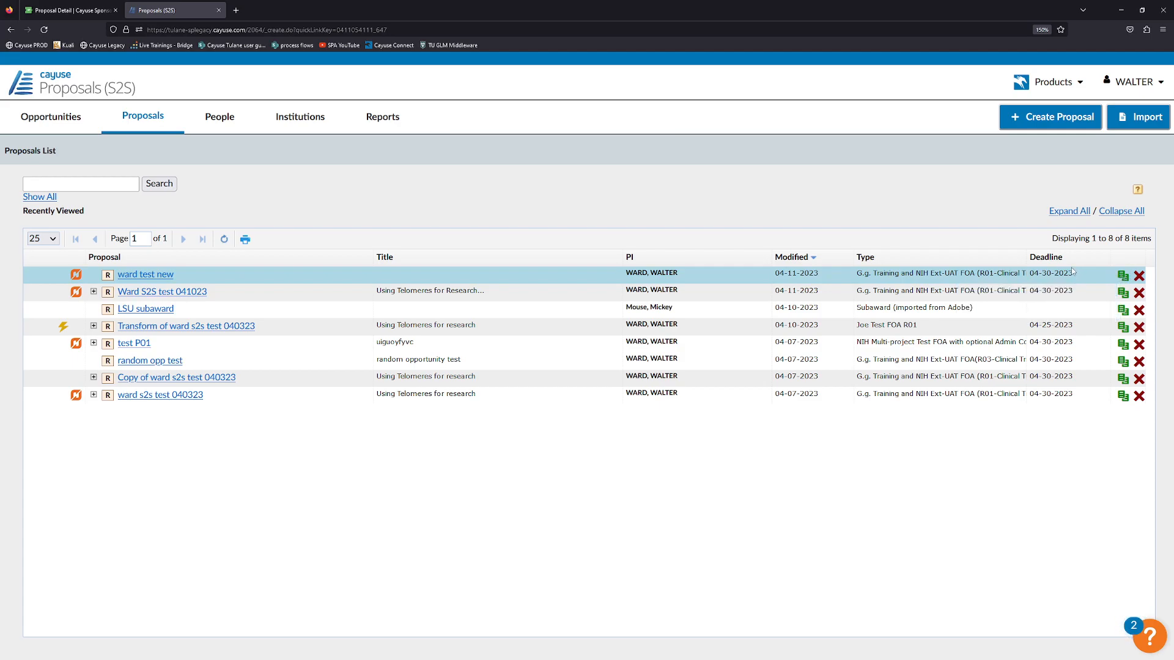
left_click(1123, 276)
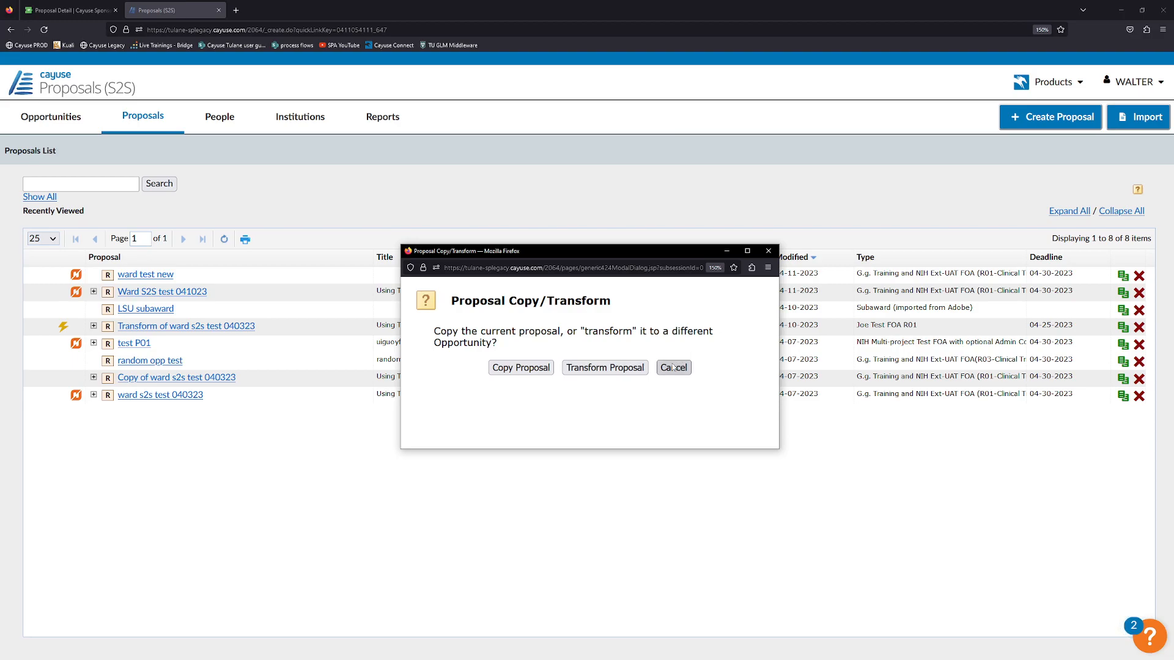
left_click(766, 253)
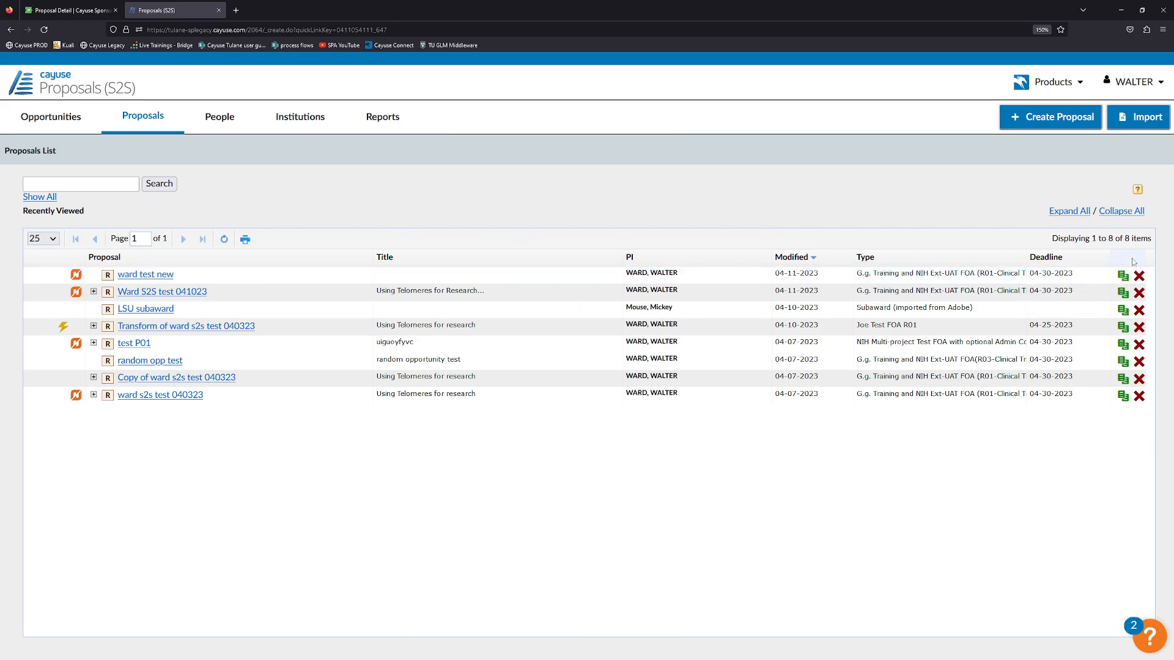
left_click(69, 10)
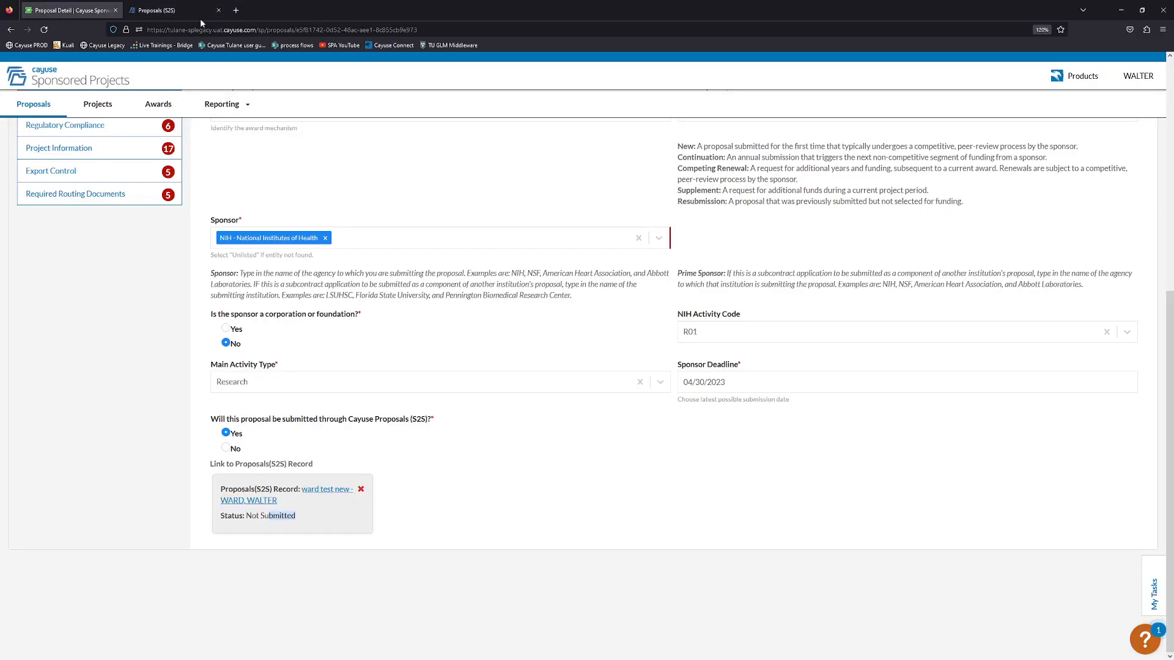
left_click(177, 10)
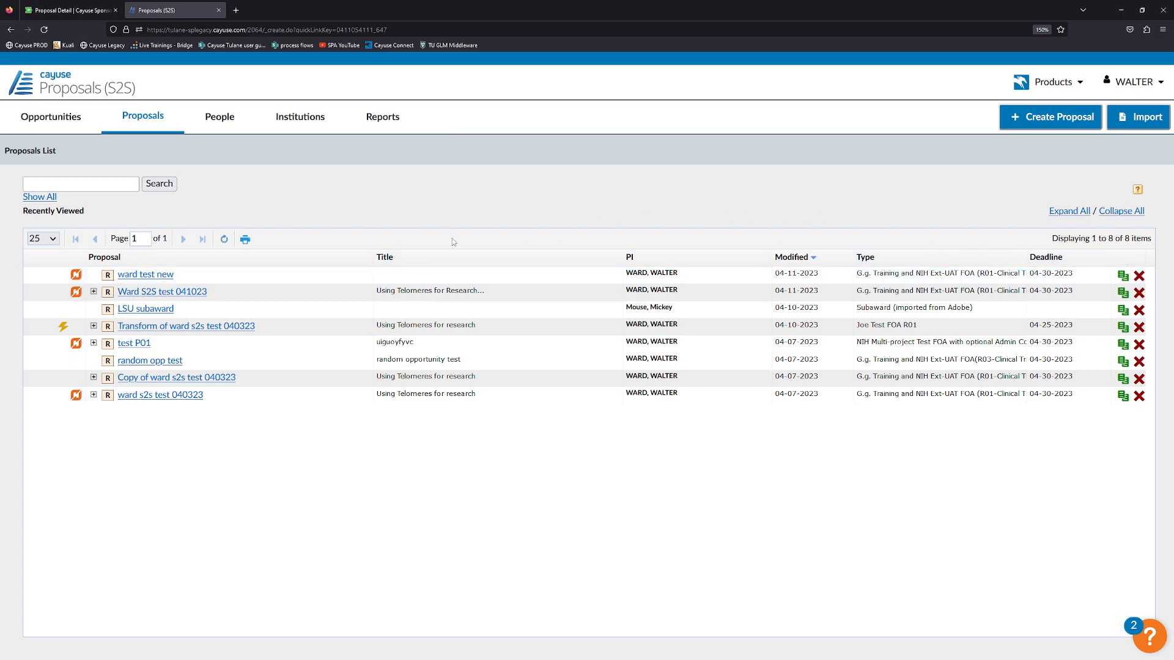
Open ward test new from the Proposals List to its SF 424 R&R form.
left_click(142, 276)
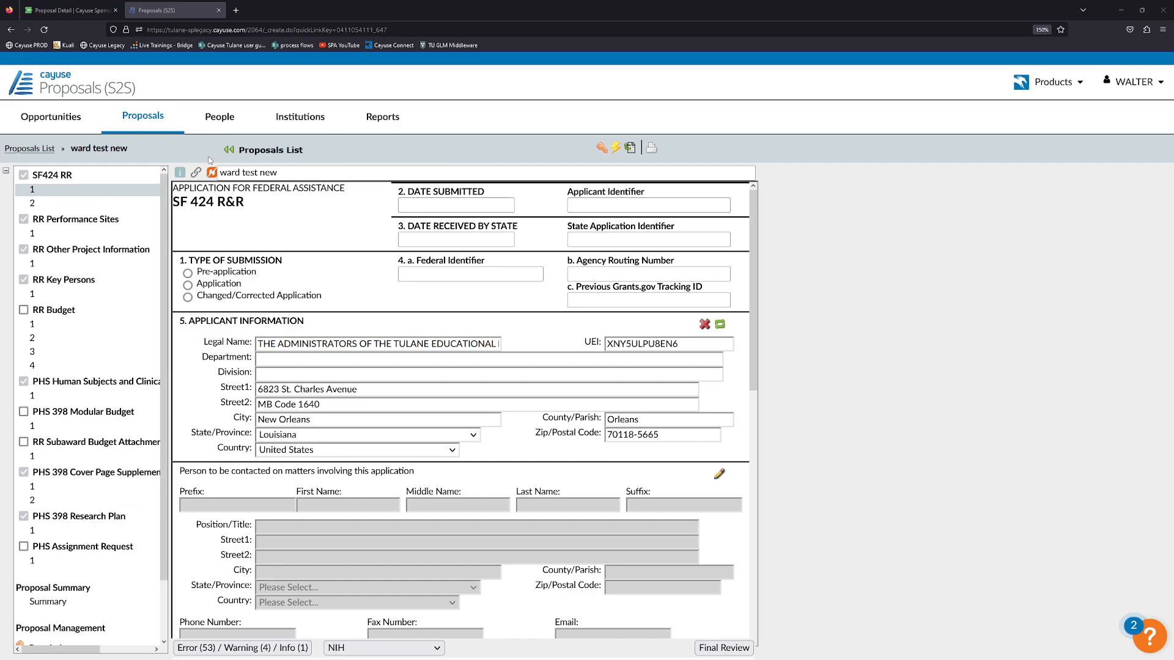
left_click(267, 175)
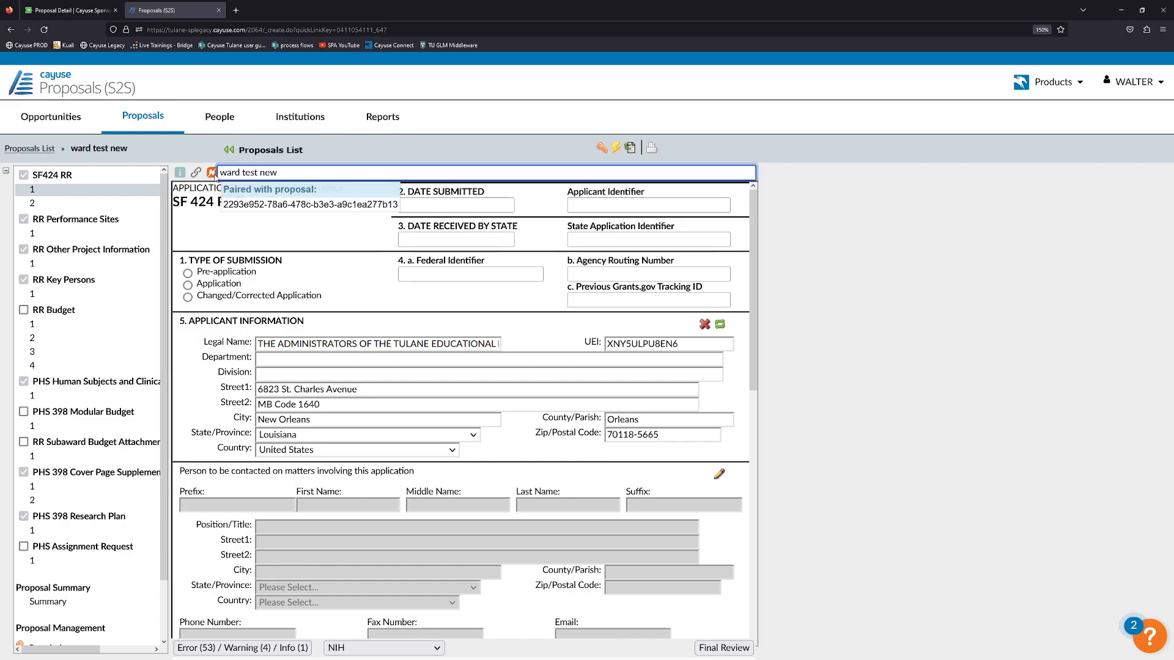
mouse_move(212, 173)
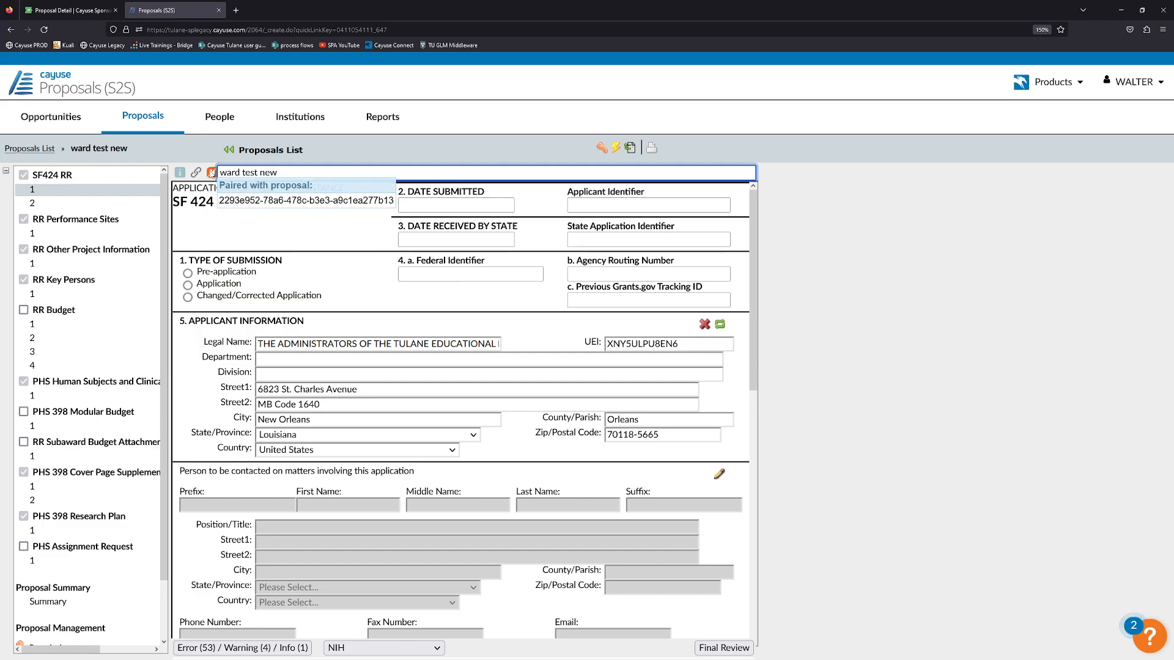
left_click(195, 174)
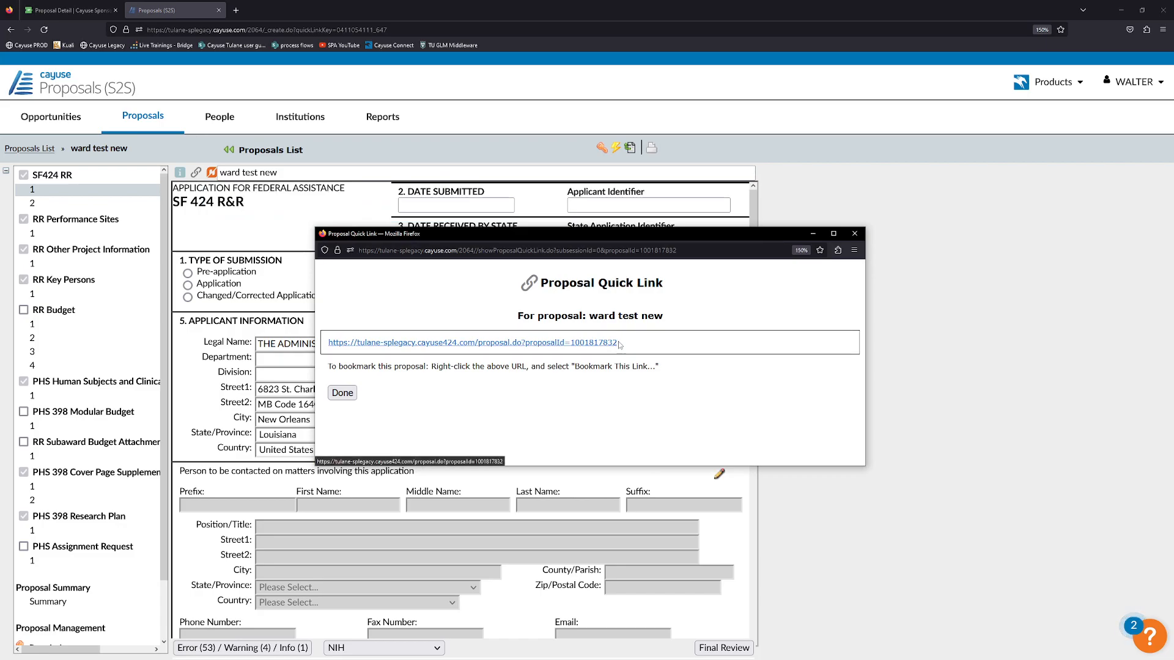
left_click_drag(619, 346, 328, 343)
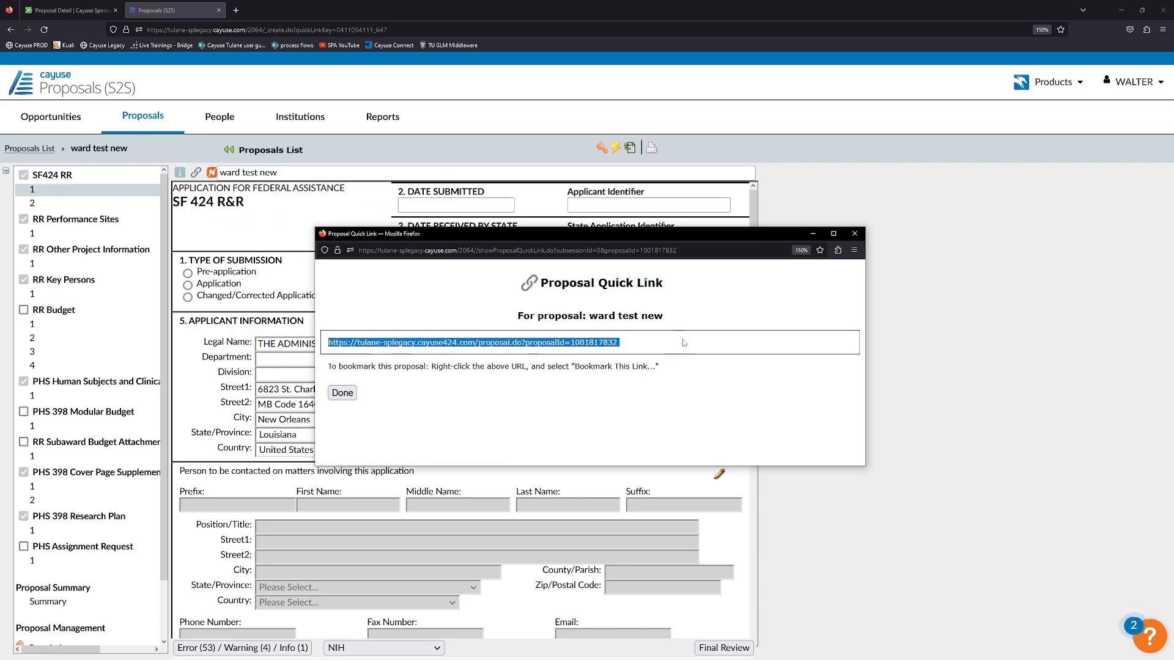
left_click(851, 238)
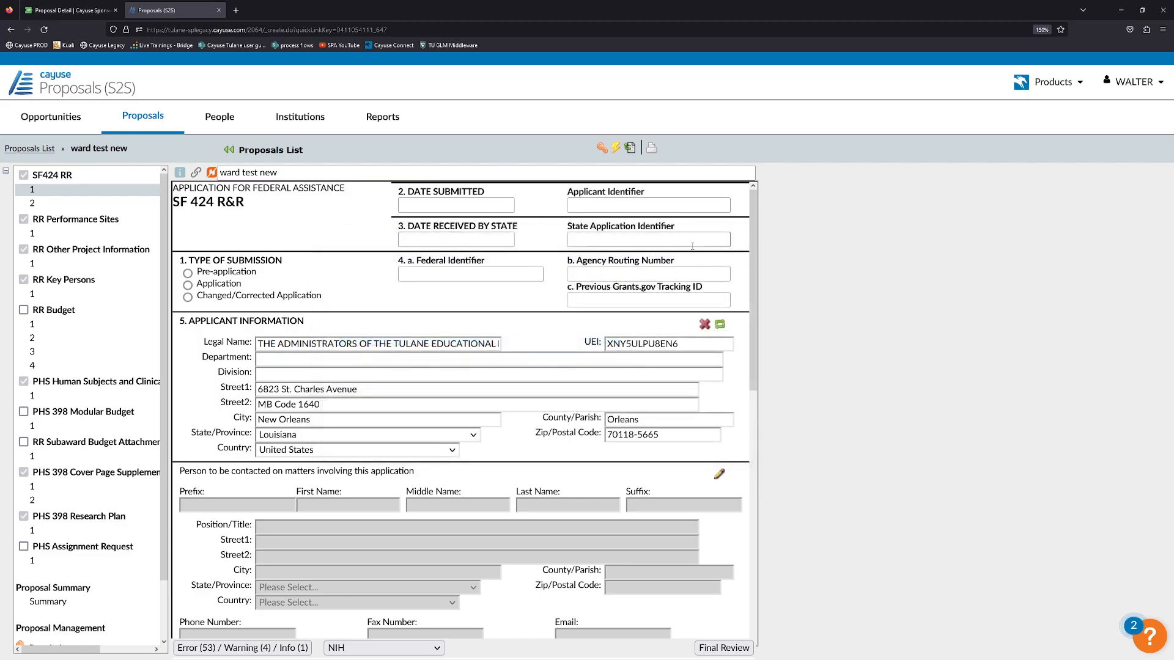
left_click(180, 173)
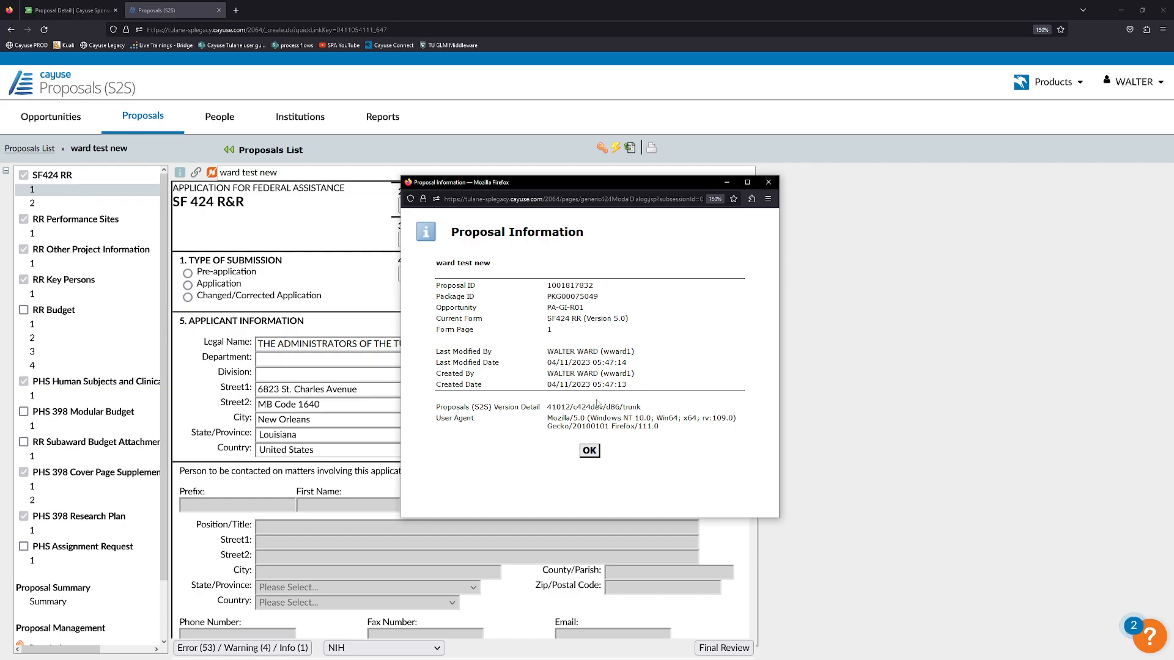
left_click(589, 450)
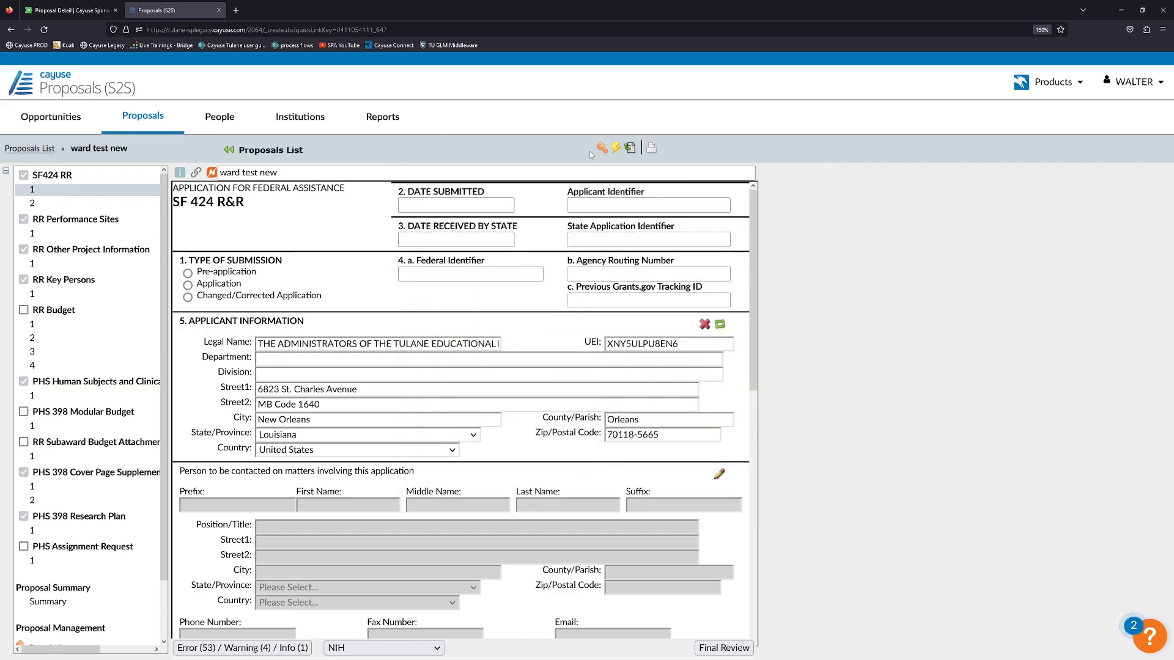
Switch to the Sponsored Projects proposal page and open its Key Personnel section.
scroll(85, 415, "down", 2)
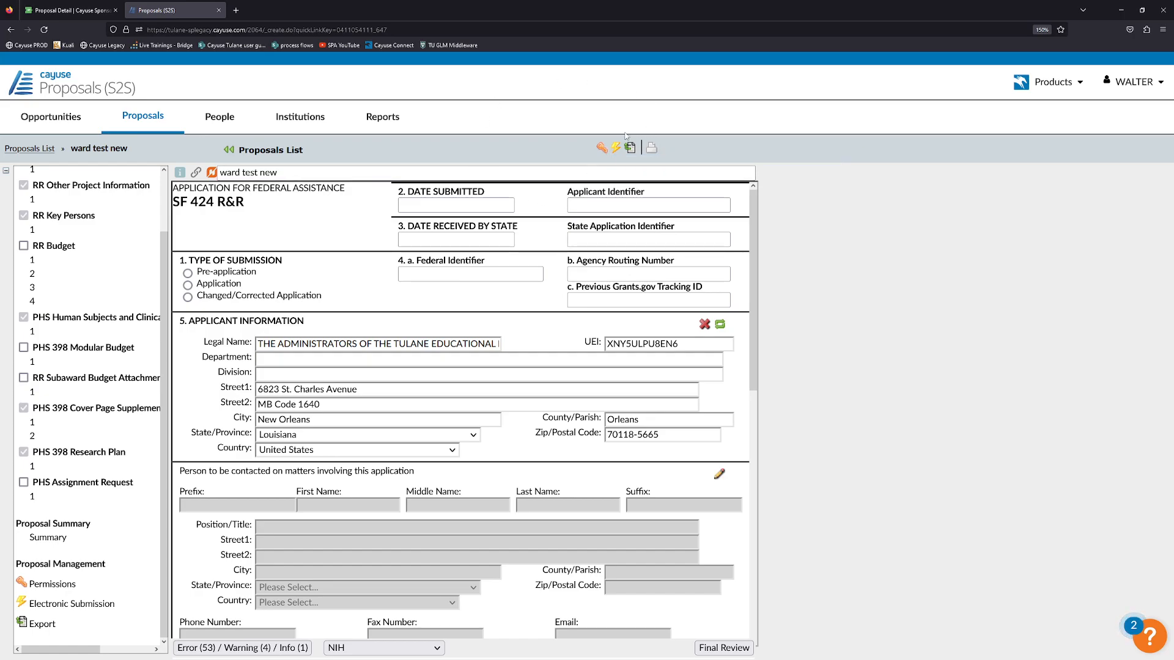
left_click(46, 8)
scroll(173, 244, "up", 5)
left_click(105, 322)
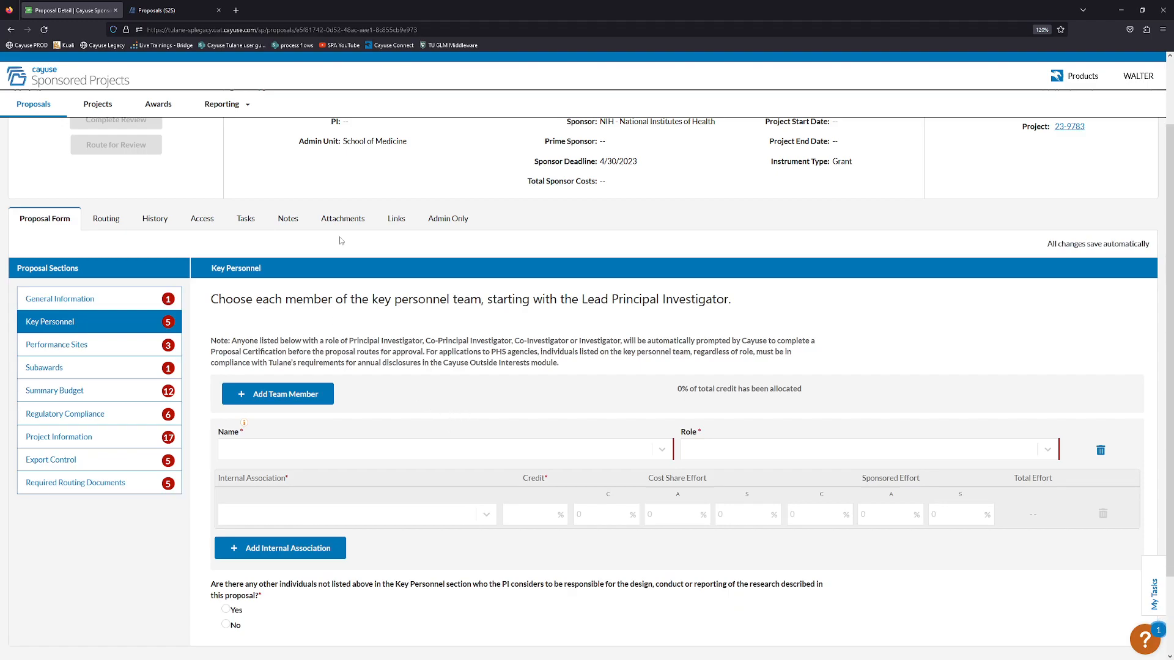
Switch back to the Proposals (S2S) tab showing ward test new's SF 424 R&R form.
left_click(152, 10)
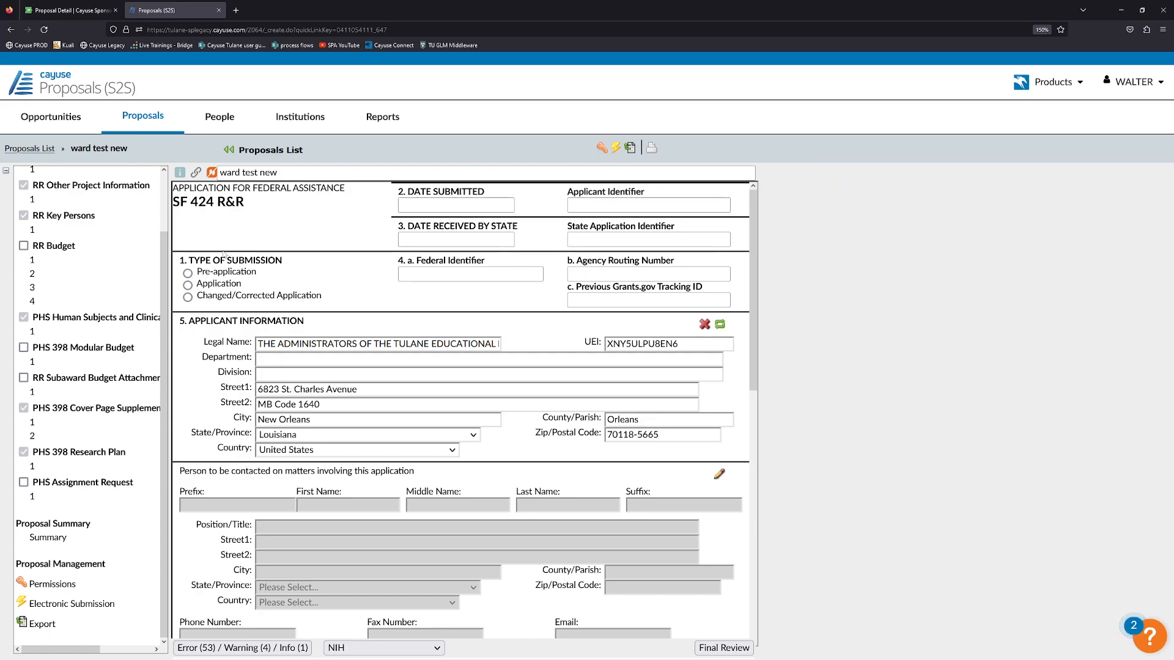
scroll(119, 254, "up", 2)
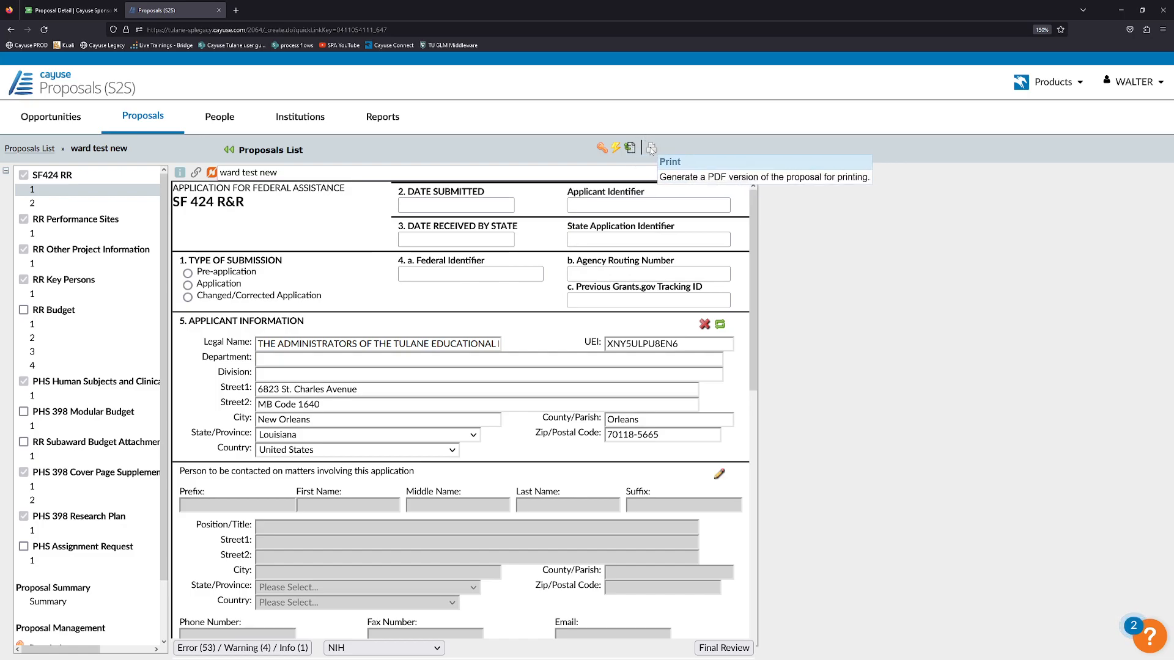
Open the Print PDF options, narrow the forms to RR Budget only, then cancel without generating.
left_click(650, 148)
left_click(430, 252)
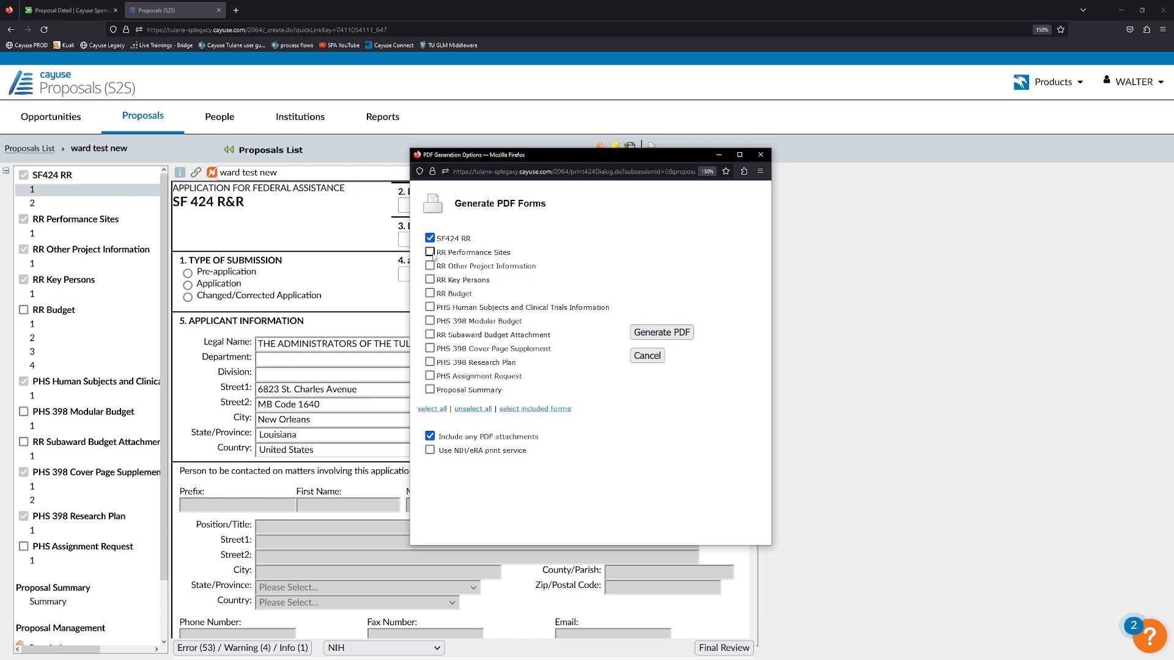
left_click(430, 266)
left_click(430, 280)
left_click(431, 238)
left_click(430, 252)
left_click(431, 266)
left_click(431, 279)
left_click(431, 293)
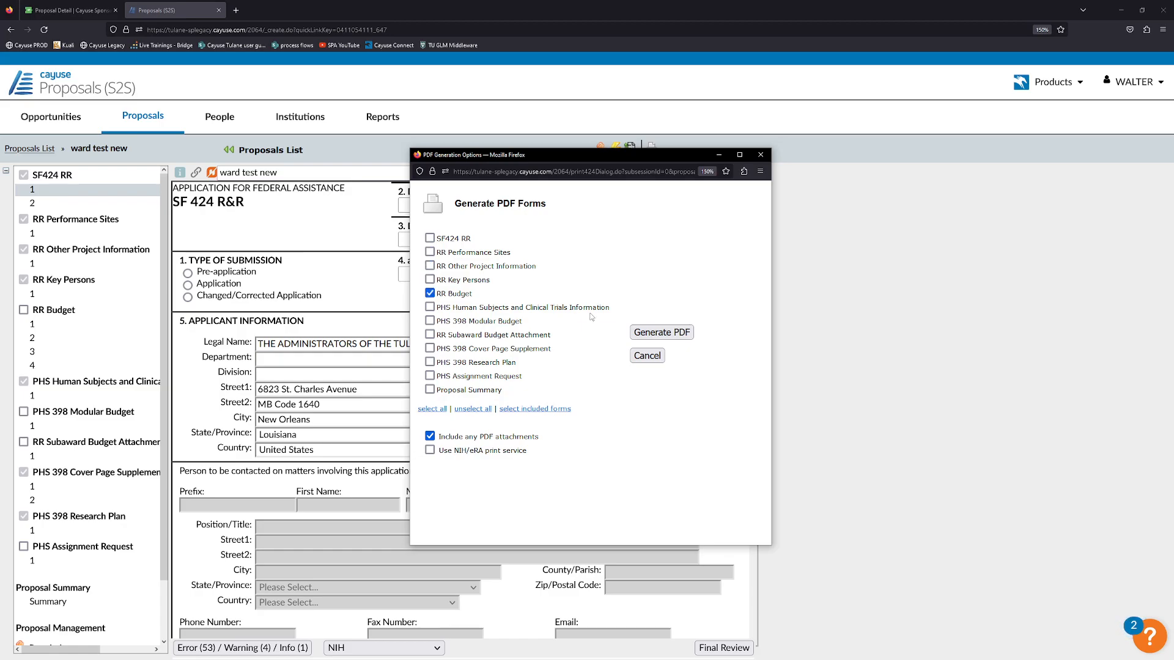
left_click(648, 356)
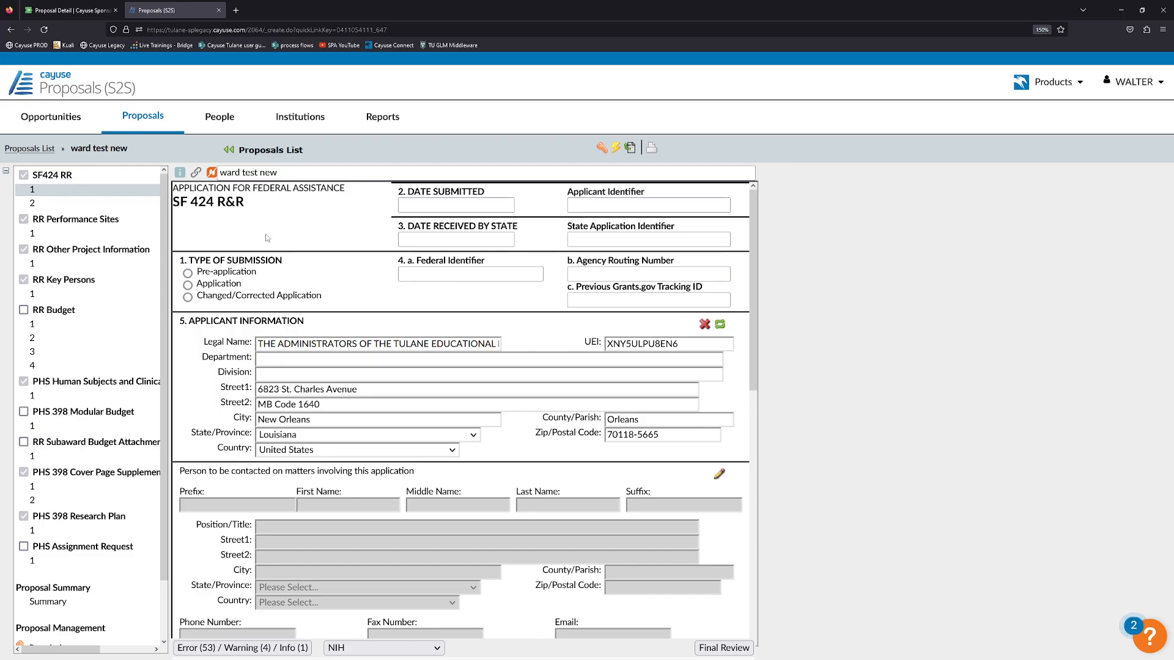
Glance at the Sponsored Projects Key Personnel page, then return to the SF 424 R&R form.
left_click(92, 10)
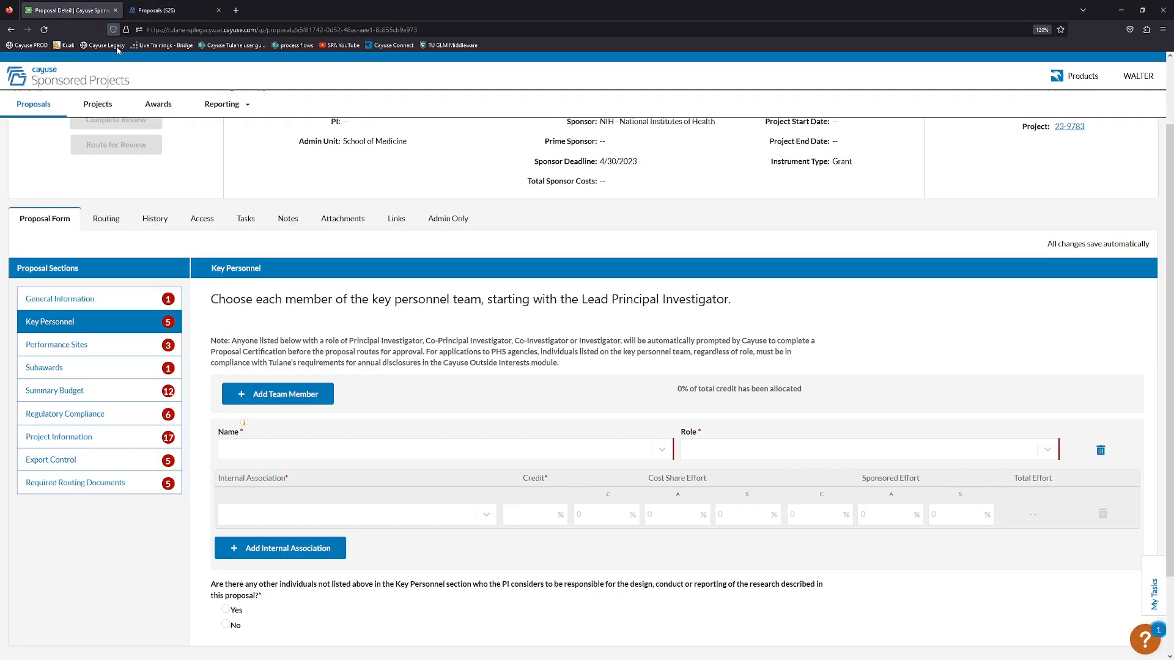
left_click(158, 10)
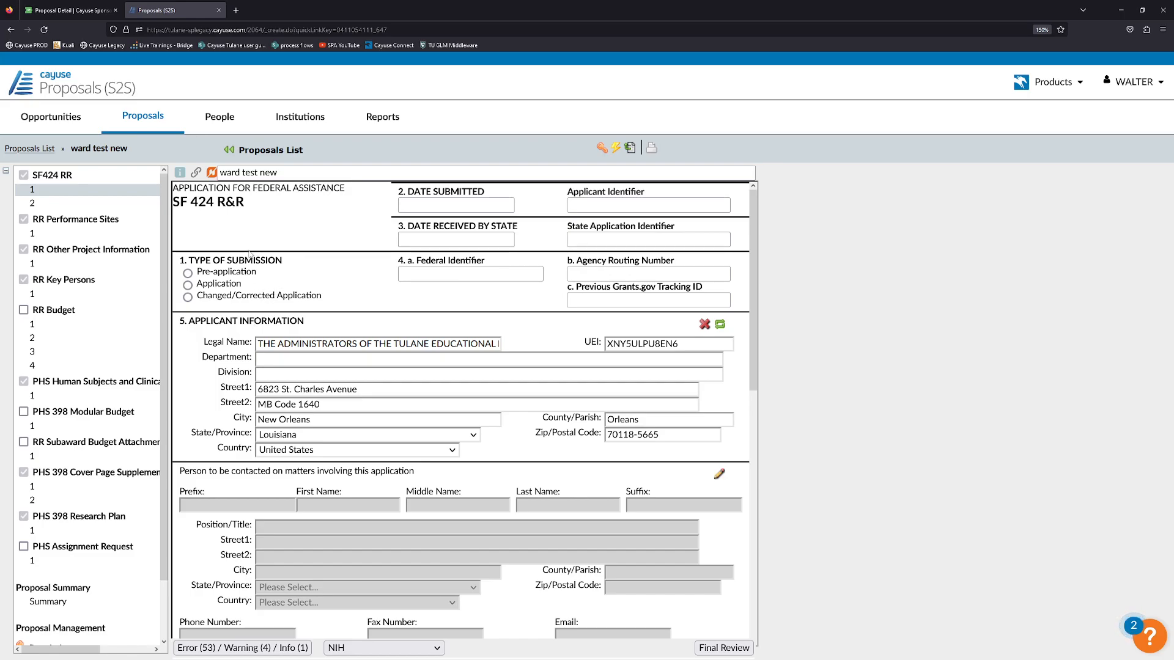
Back on the SF 424 R&R form, set the submission type to Application.
left_click(98, 3)
left_click(142, 4)
left_click(188, 286)
Scroll down to the applicant contact section and start on the contact's first name.
scroll(344, 277, "down", 1)
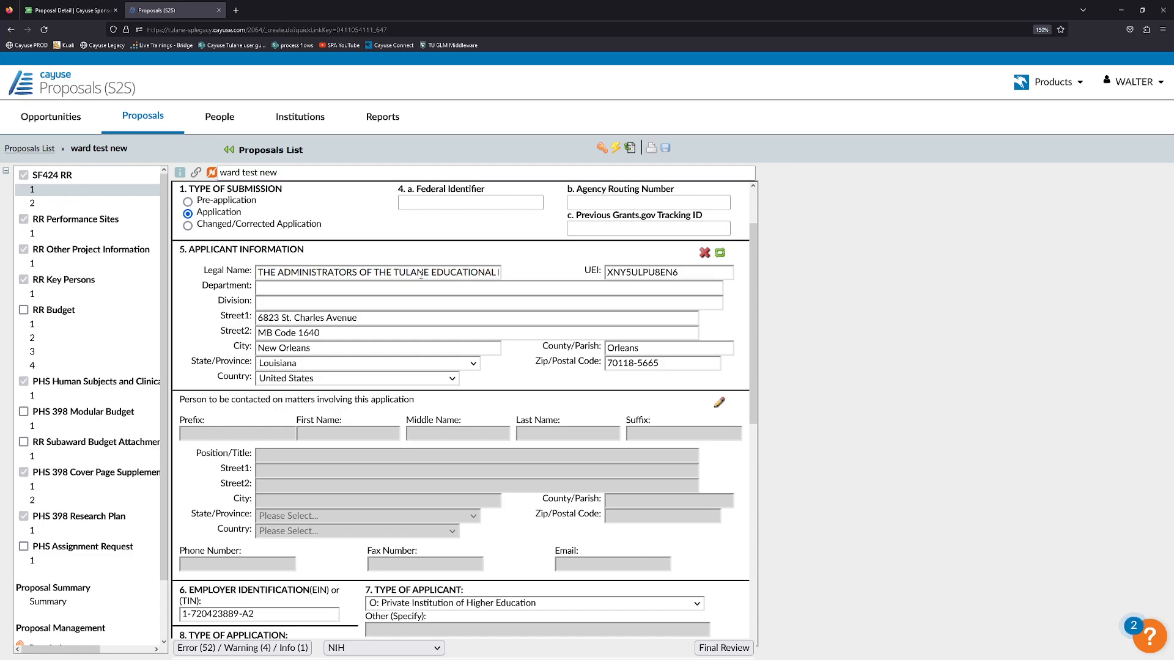
scroll(428, 281, "down", 2)
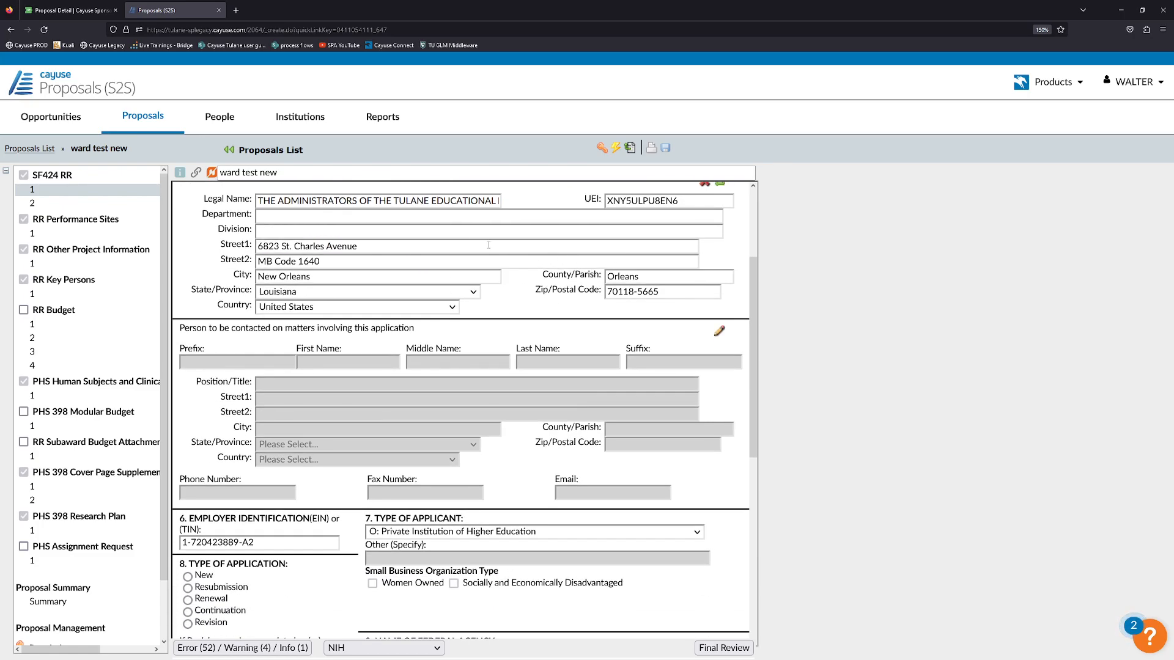
scroll(492, 246, "up", 2)
scroll(400, 278, "down", 2)
scroll(403, 279, "down", 2)
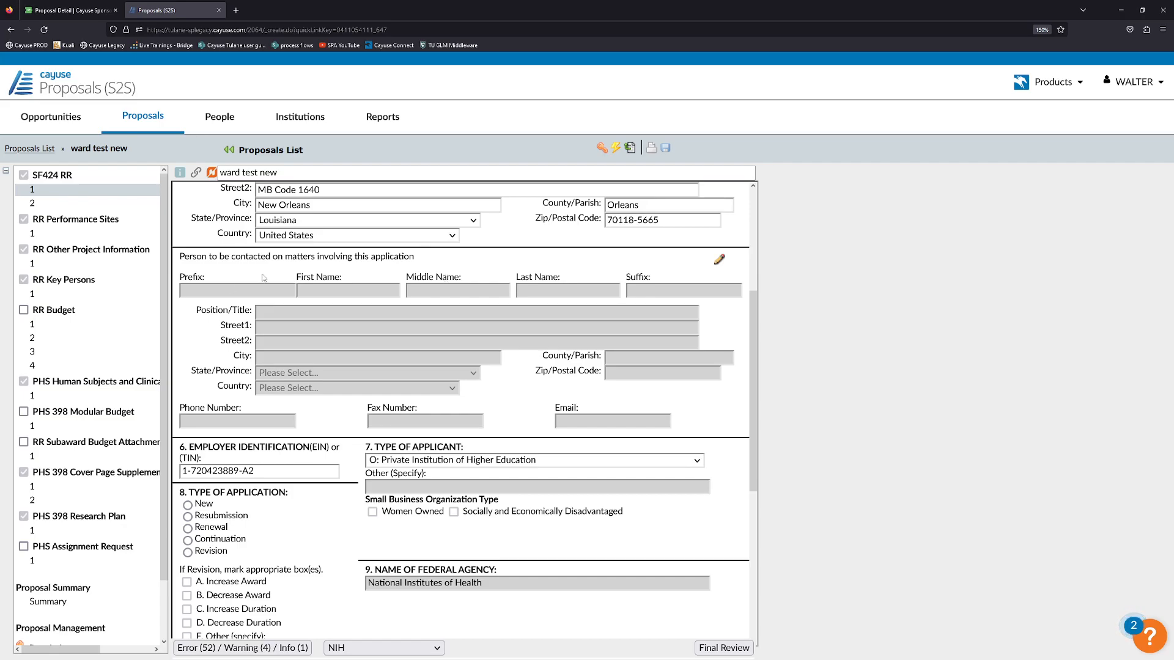
left_click(317, 288)
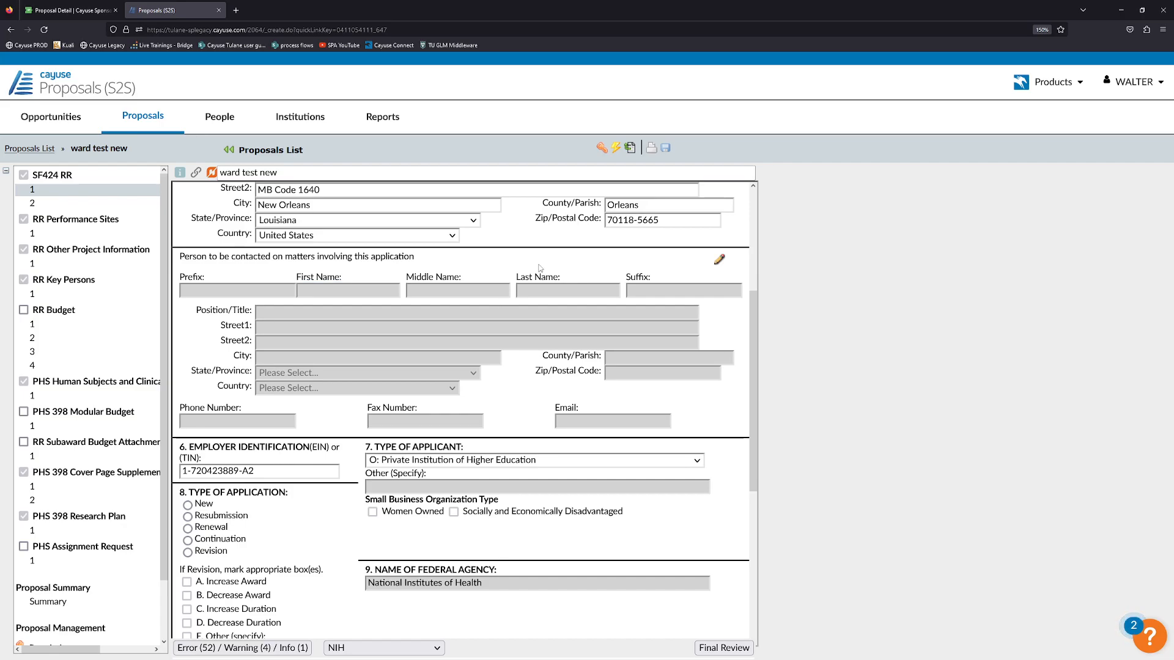
Fill the applicant contact from the Sponsored Projects Admin profile found by surname search.
left_click(720, 260)
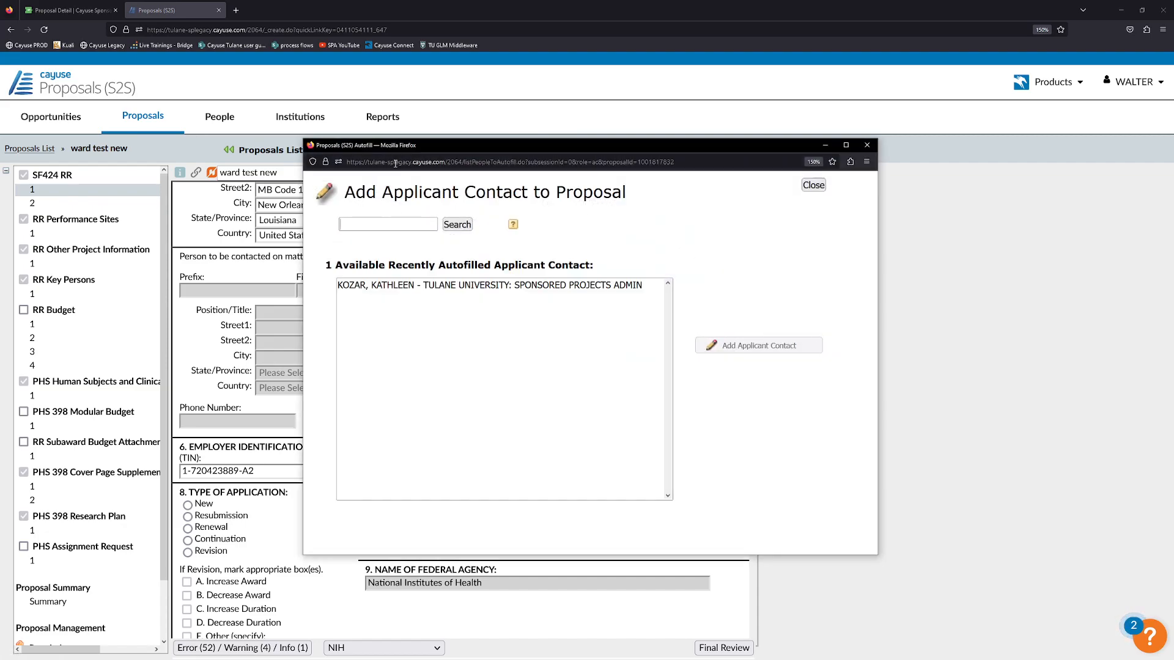
left_click_drag(401, 150, 465, 166)
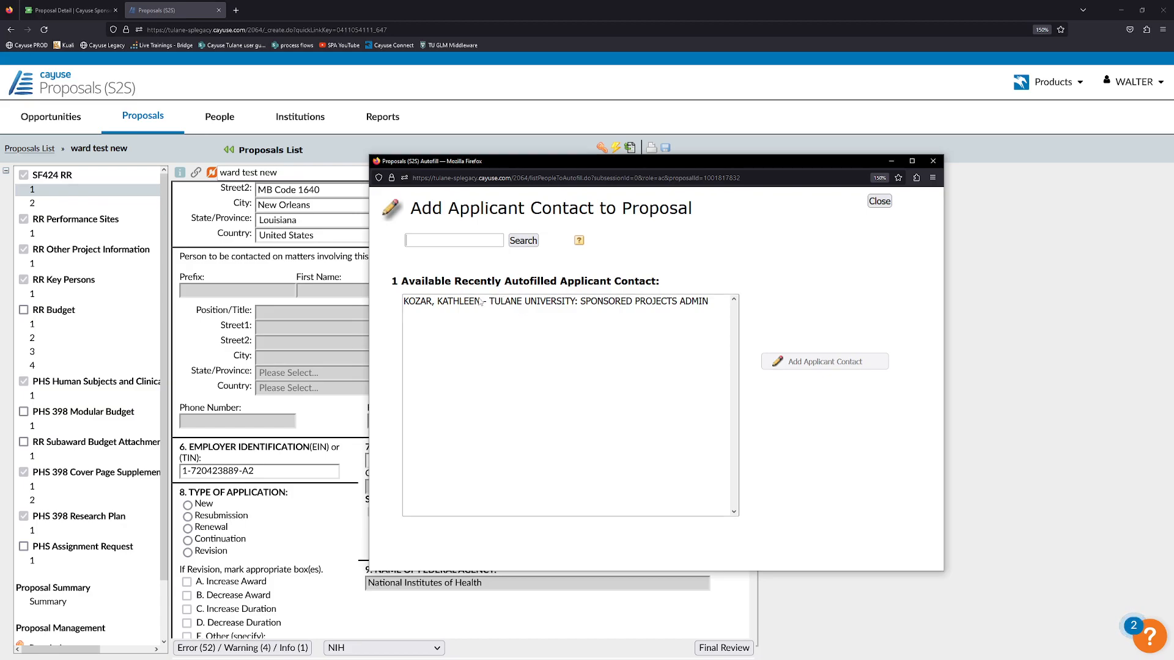
left_click(467, 243)
type("kozar")
left_click(512, 244)
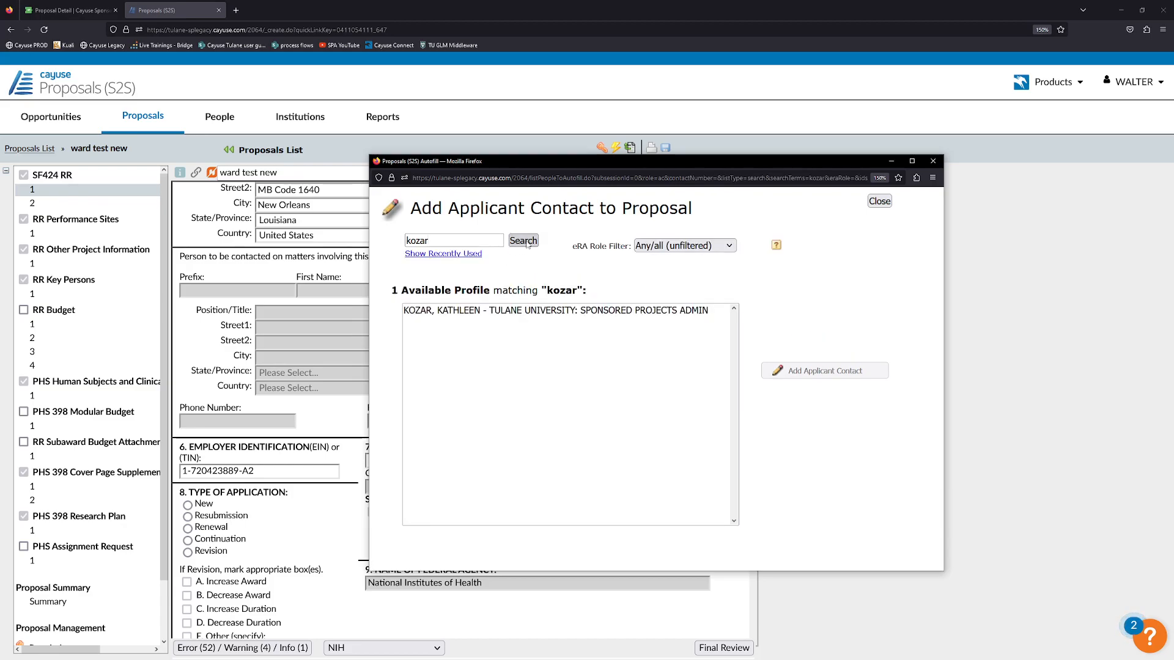
left_click(505, 311)
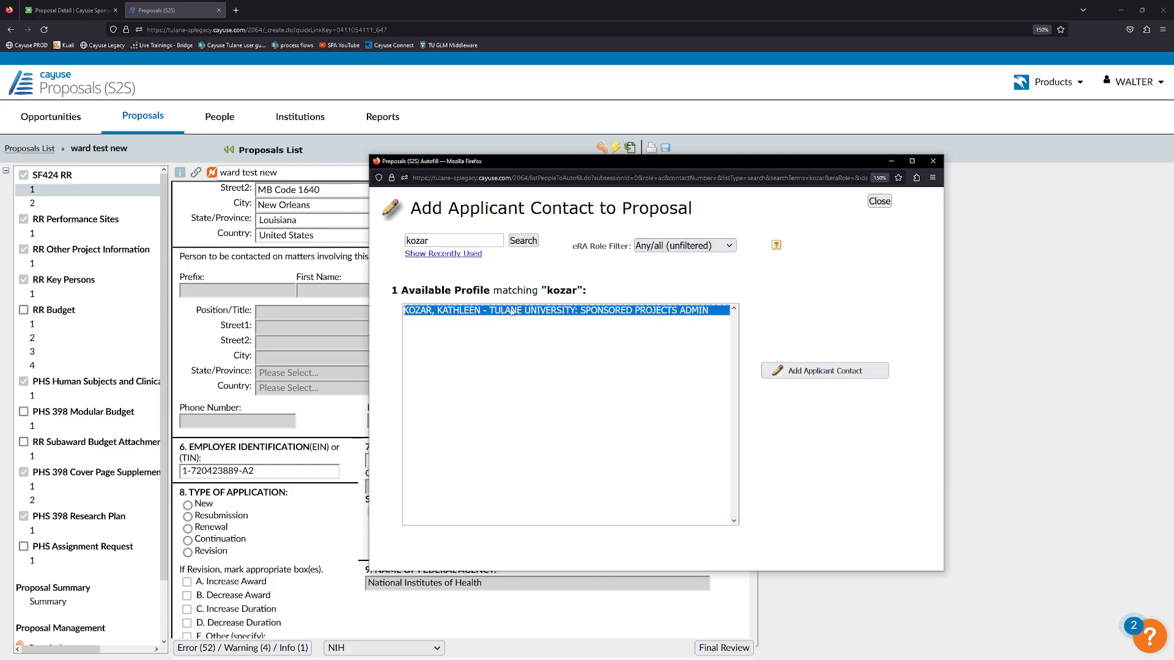
left_click(810, 372)
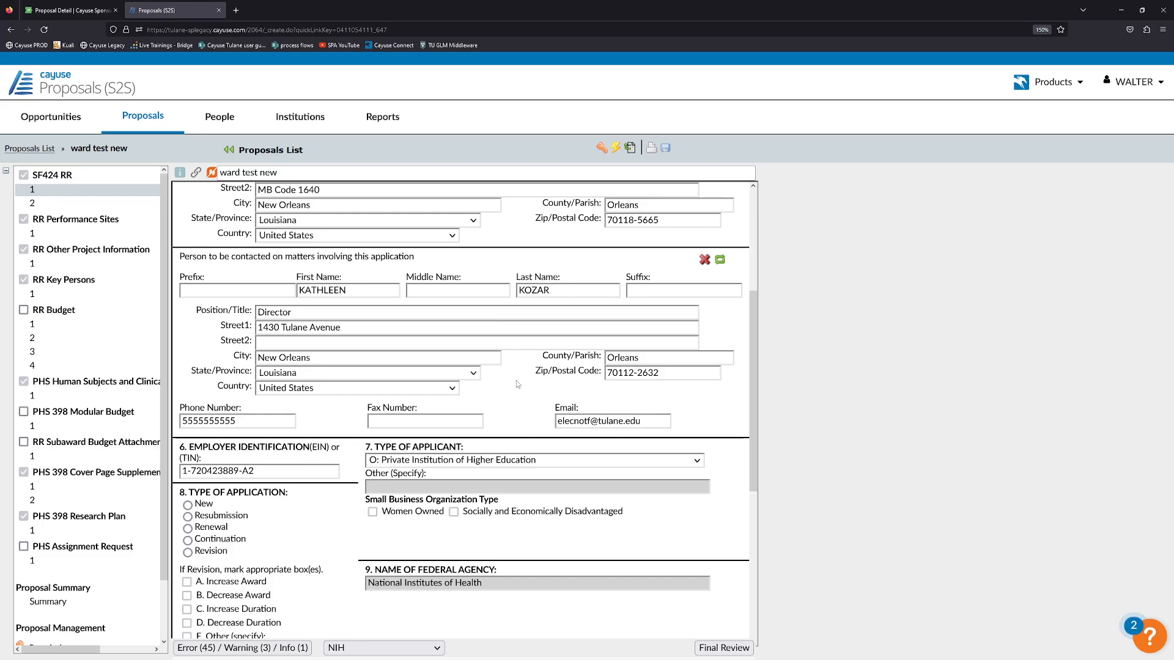
Scroll to section 8 and set the Type of Application to New.
scroll(516, 381, "down", 1)
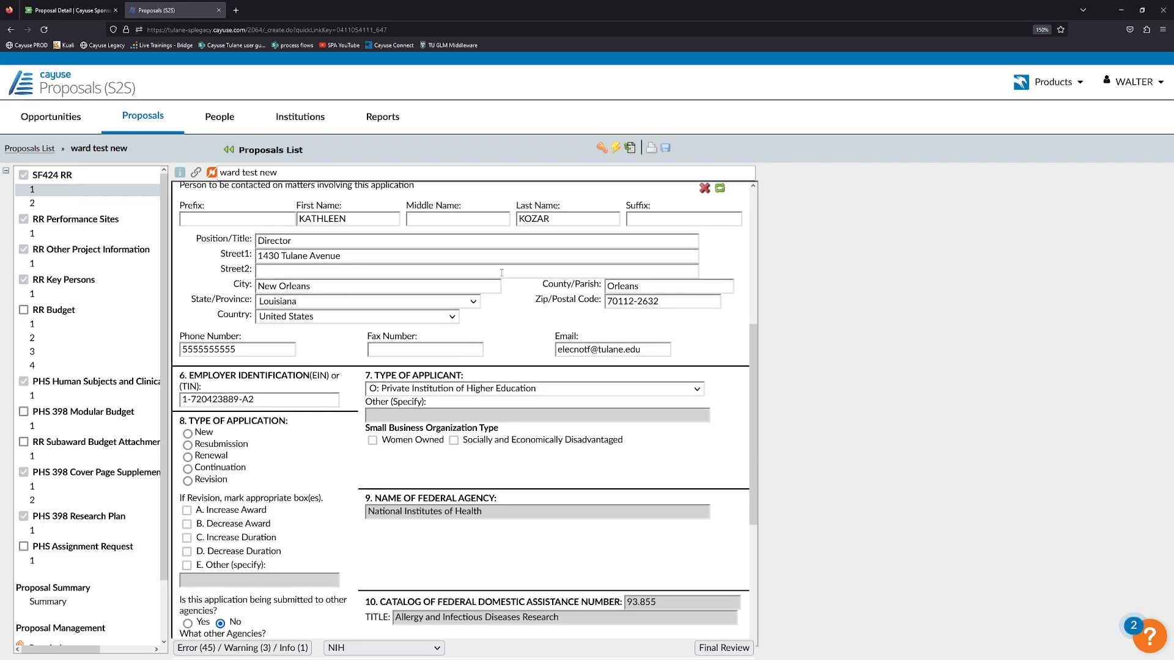
scroll(501, 272, "down", 1)
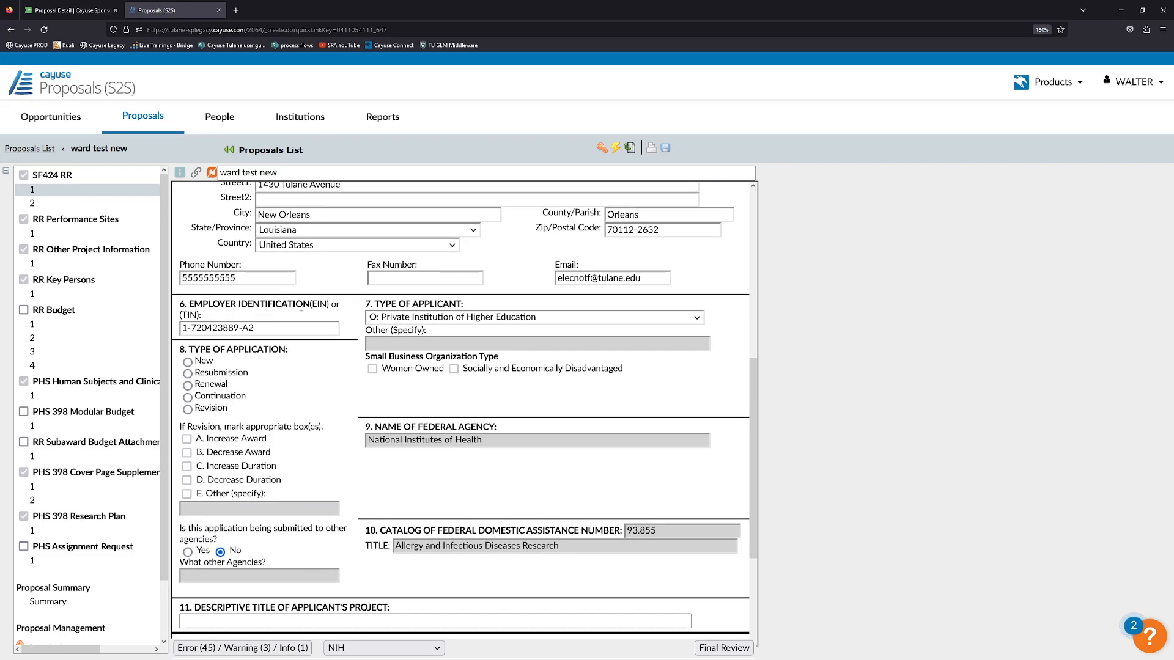
scroll(300, 307, "down", 1)
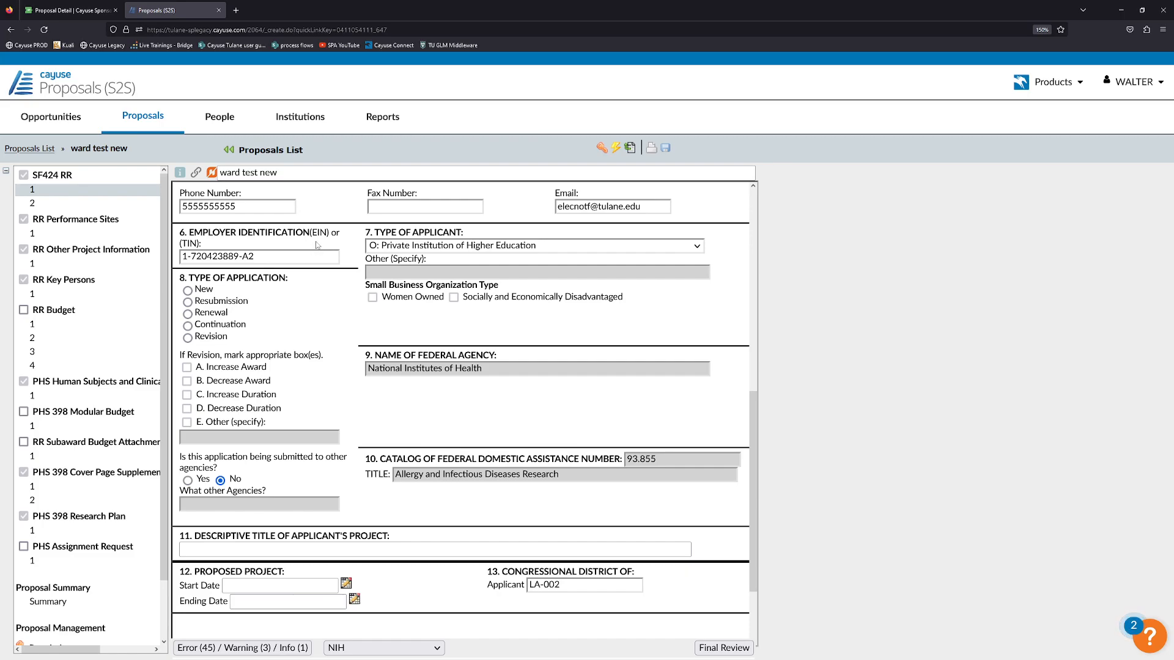
left_click(261, 257)
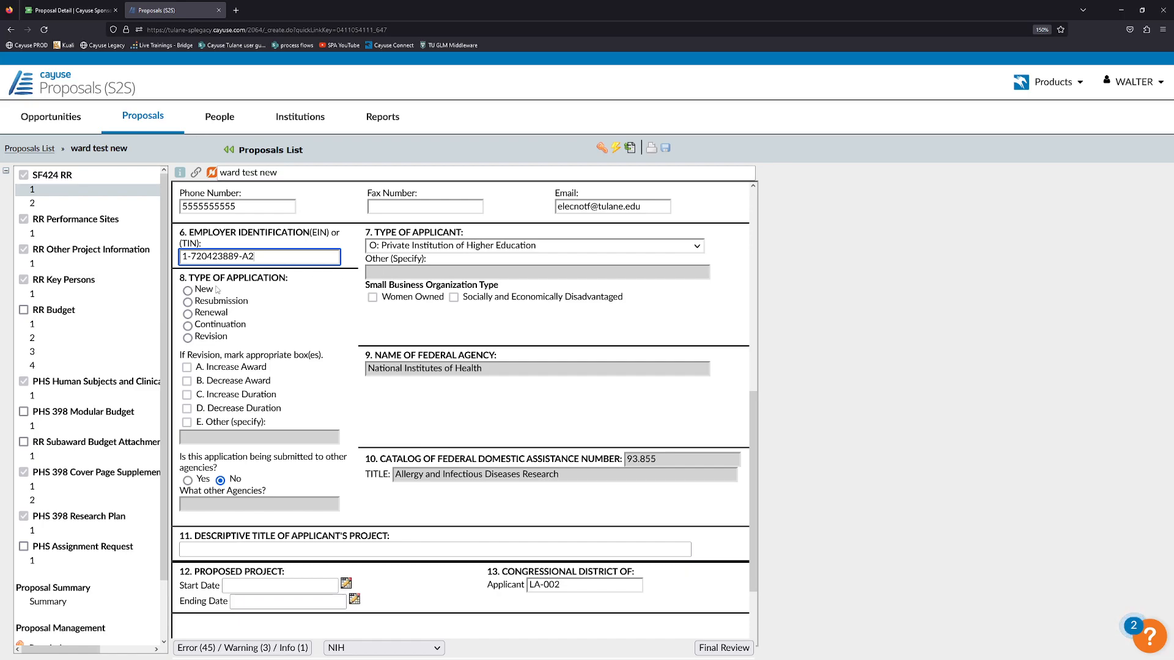
left_click(188, 290)
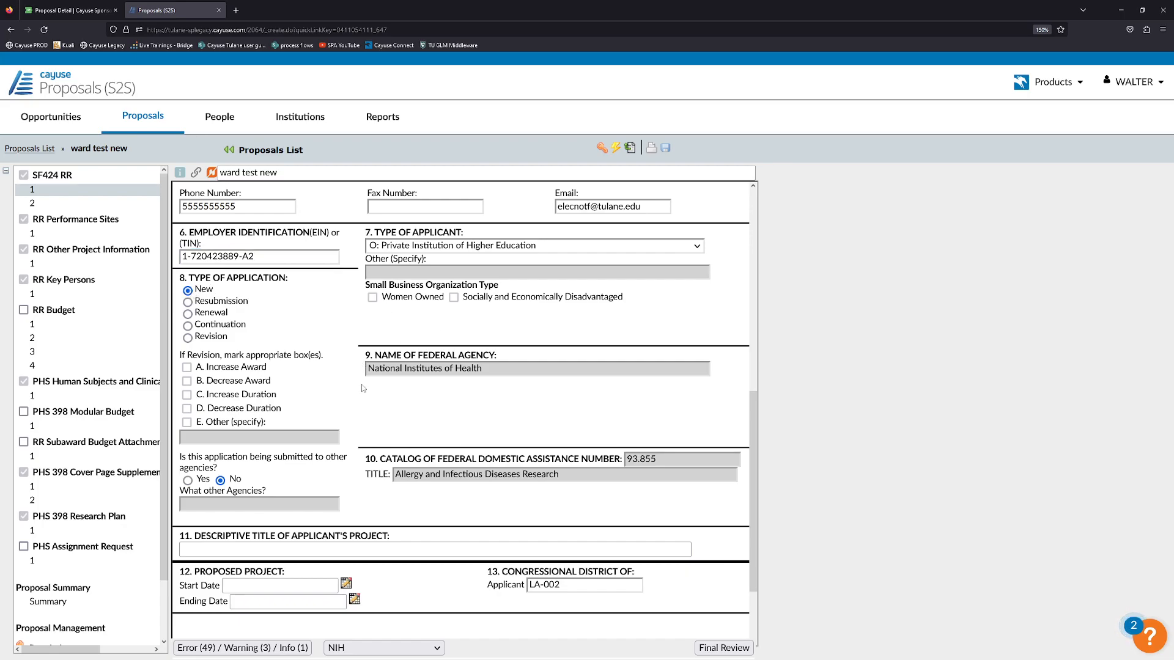
left_click(187, 338)
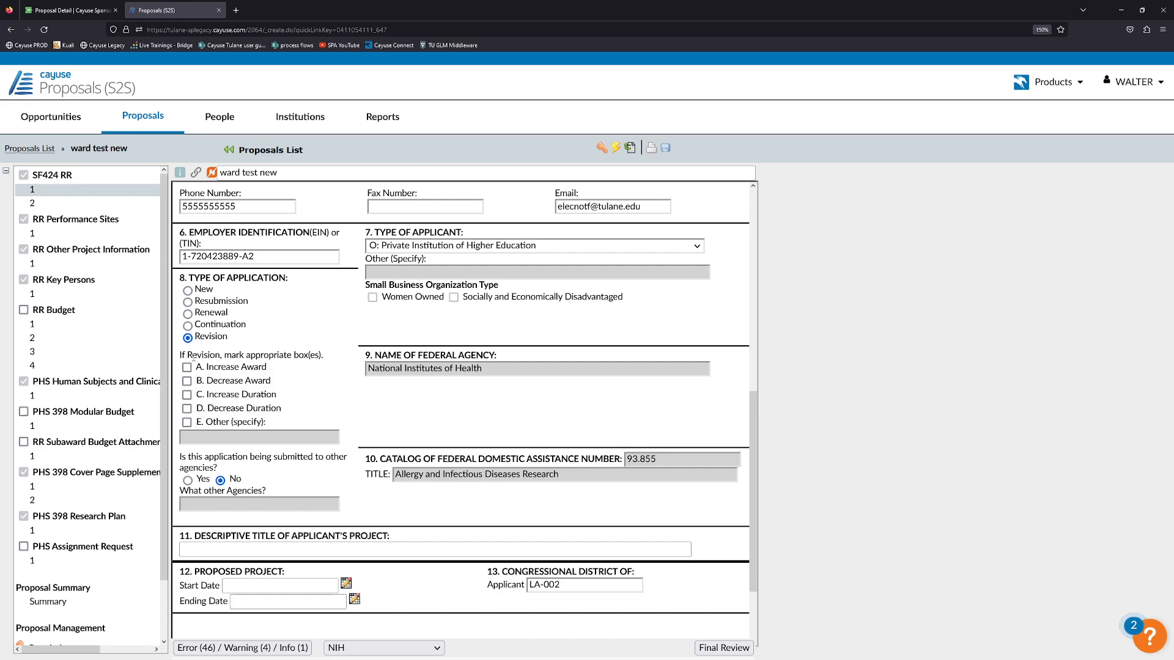
left_click(188, 291)
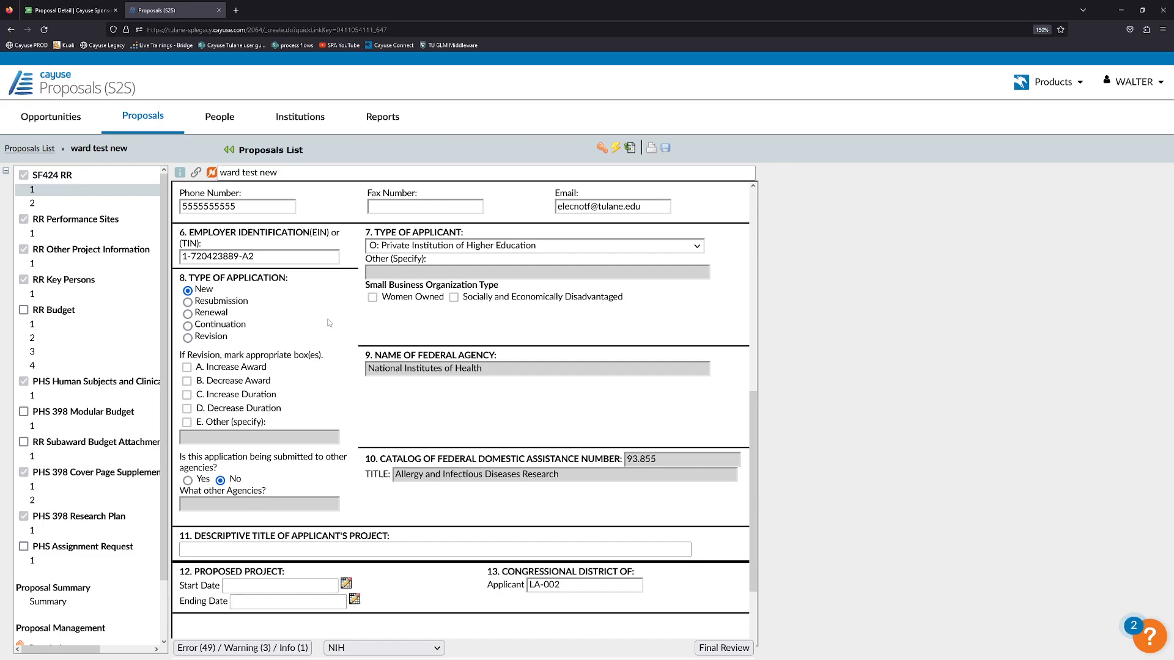
Review the federal agency name and CFDA number fields further down the form.
scroll(330, 321, "down", 1)
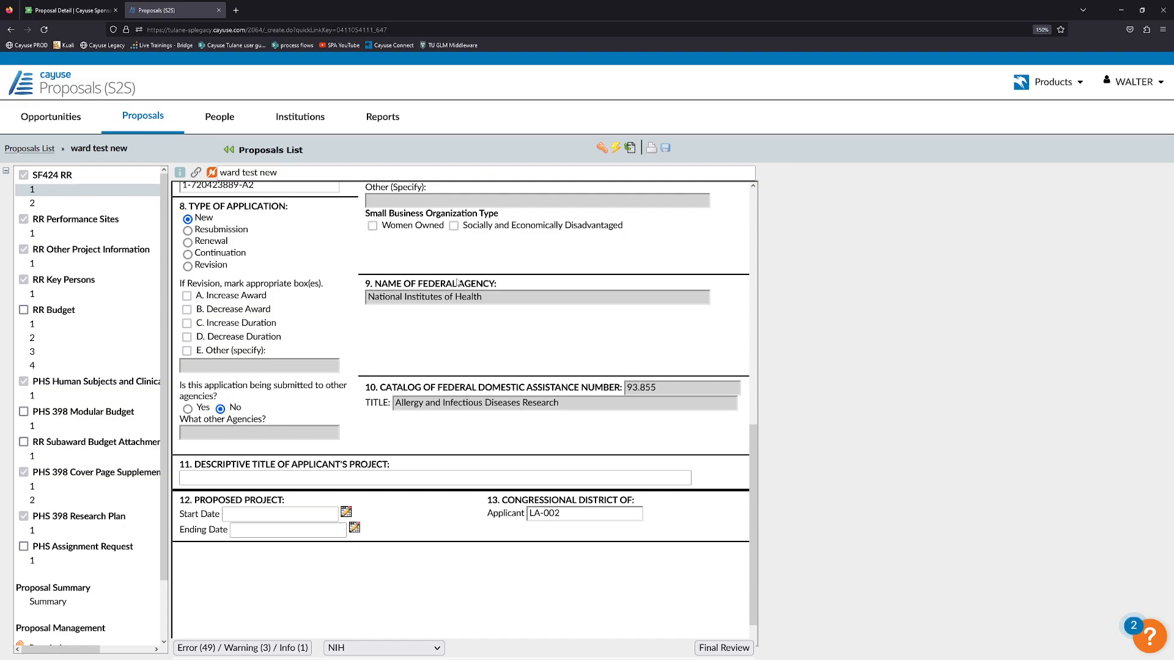
left_click_drag(492, 298, 366, 298)
left_click(403, 314)
left_click(436, 298)
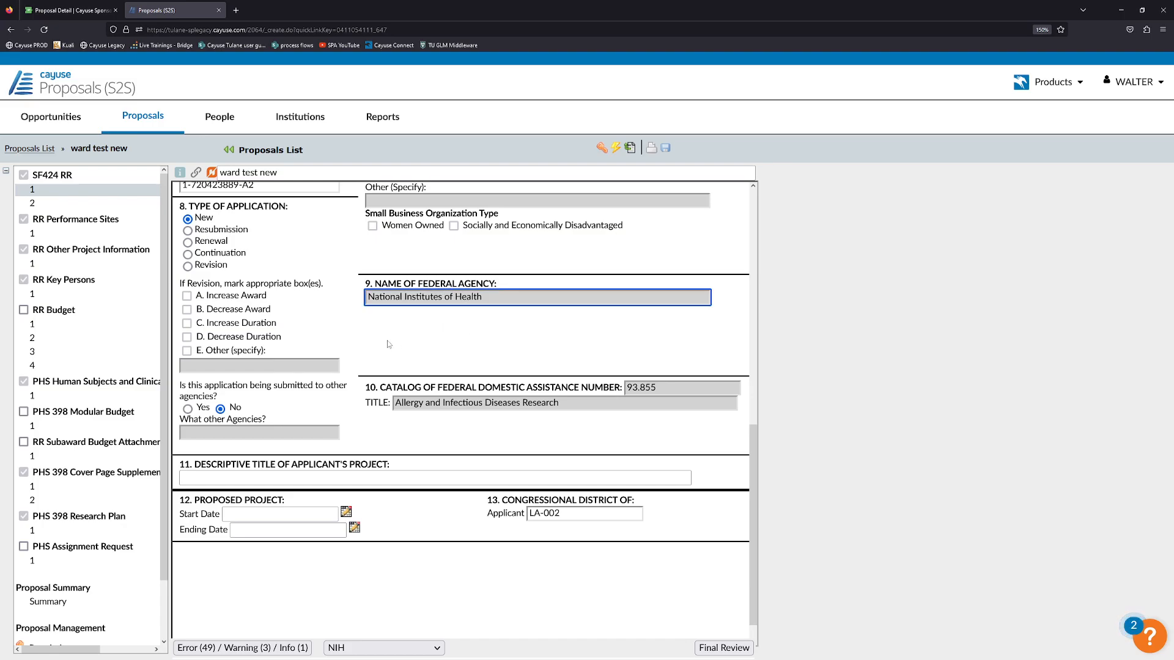
scroll(428, 379, "down", 1)
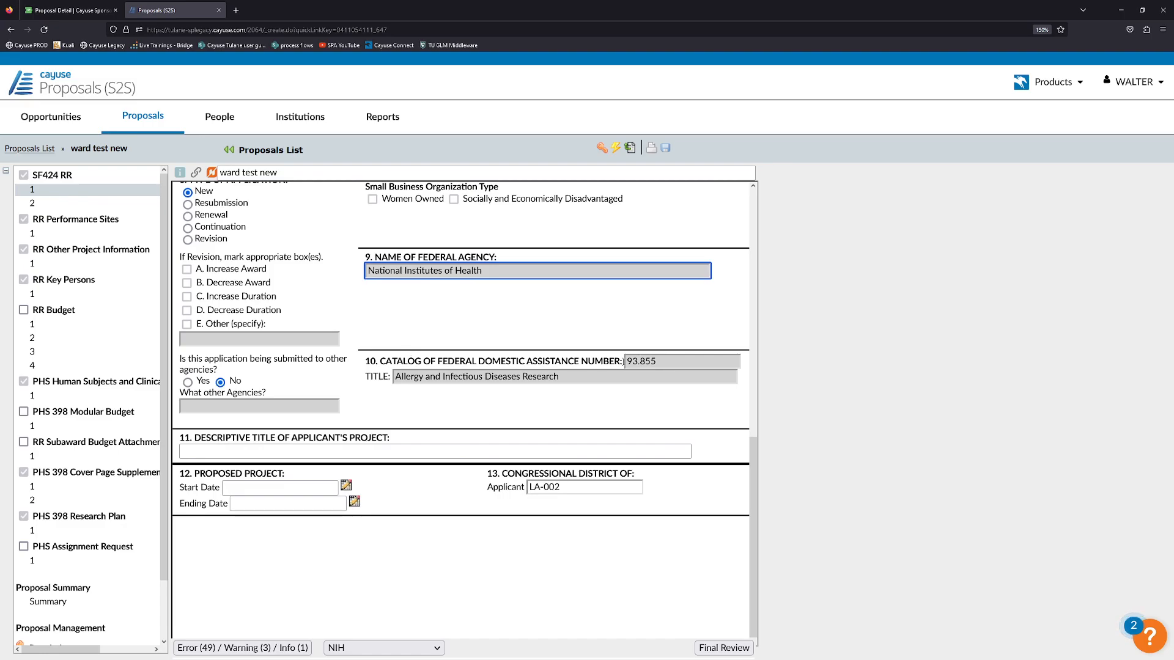
left_click(664, 361)
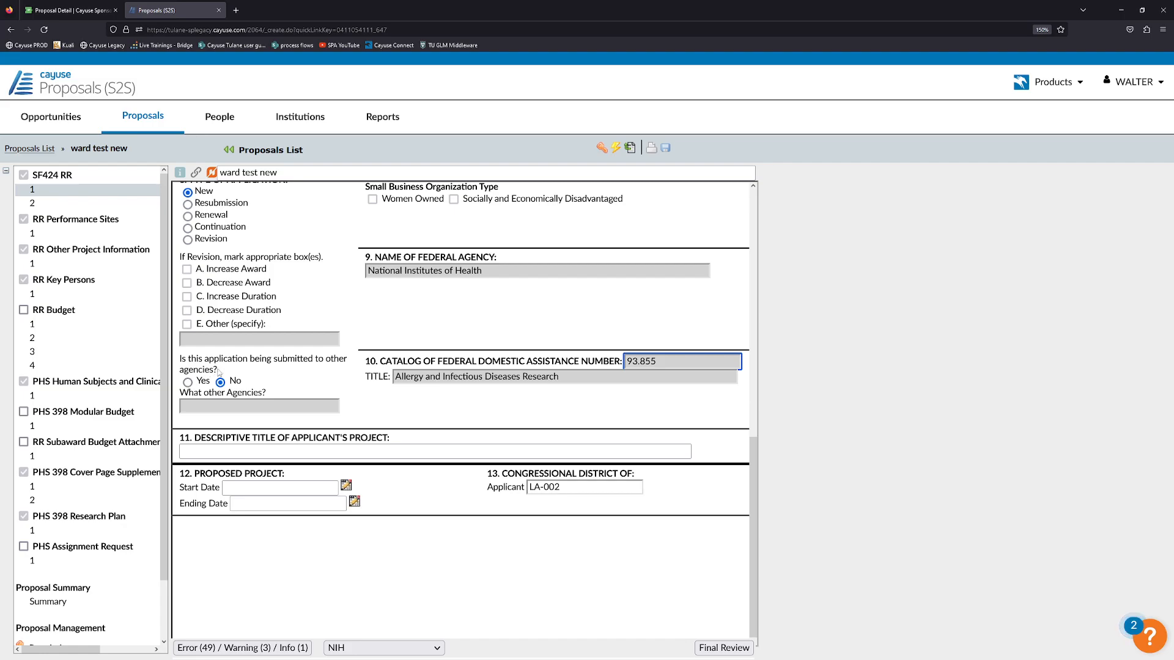
Keep 'No' as the answer to whether the application goes to other agencies.
left_click(188, 382)
left_click(220, 382)
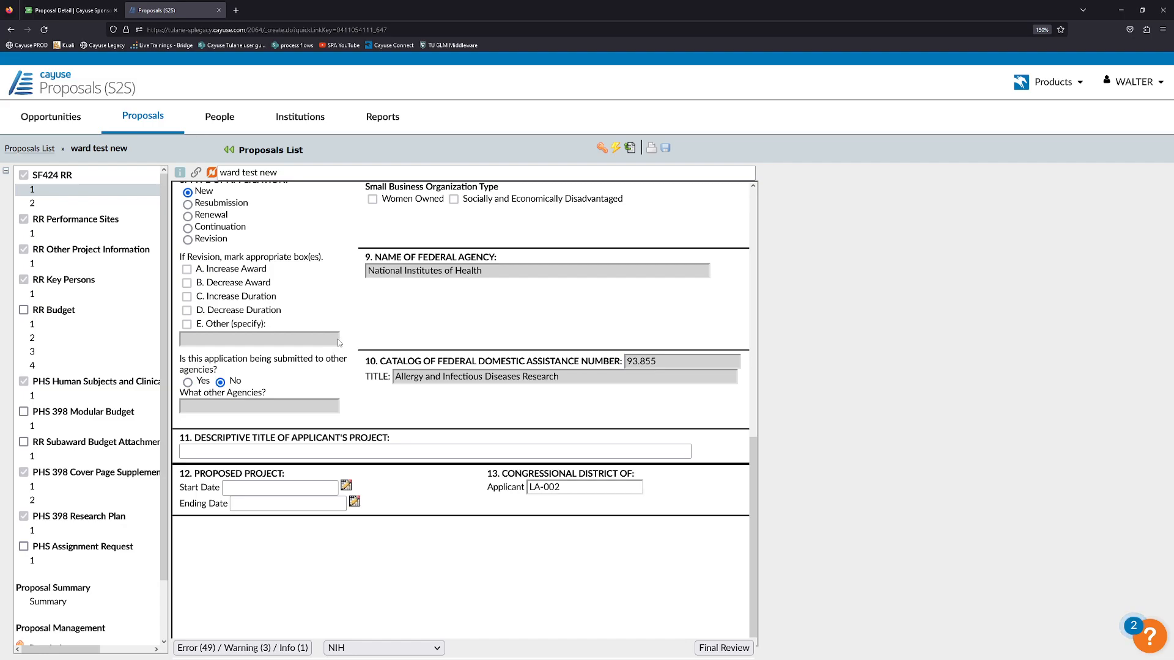
left_click(264, 450)
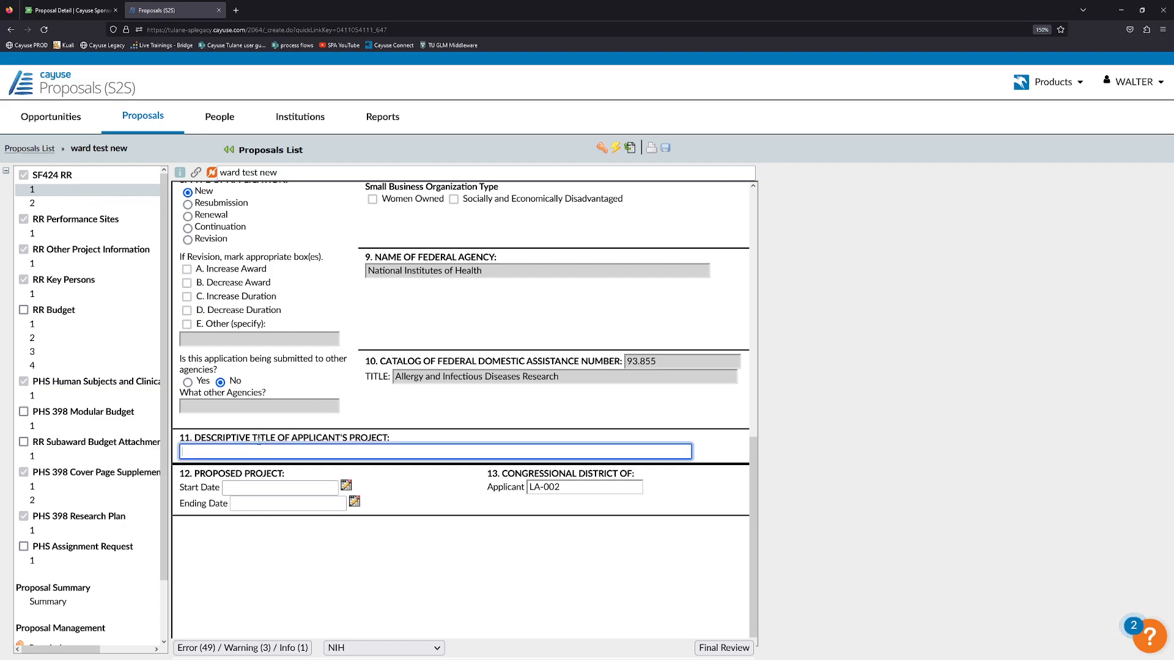
Copy the project title from Sponsored Projects General Information into field 11.
left_click(70, 11)
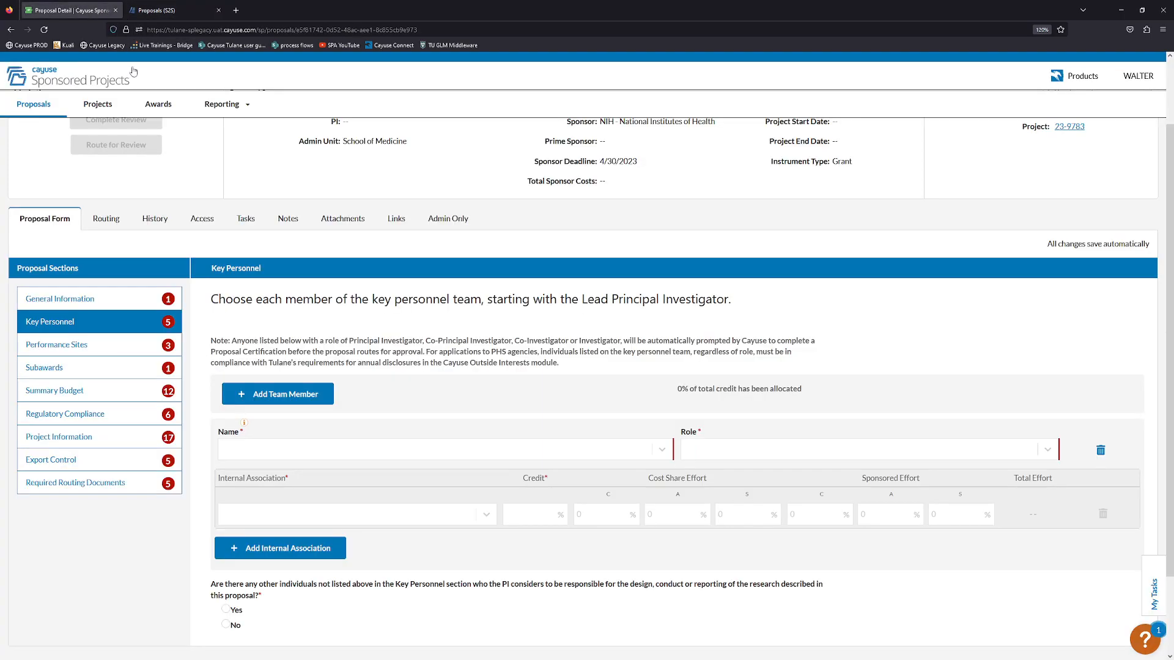
left_click(127, 299)
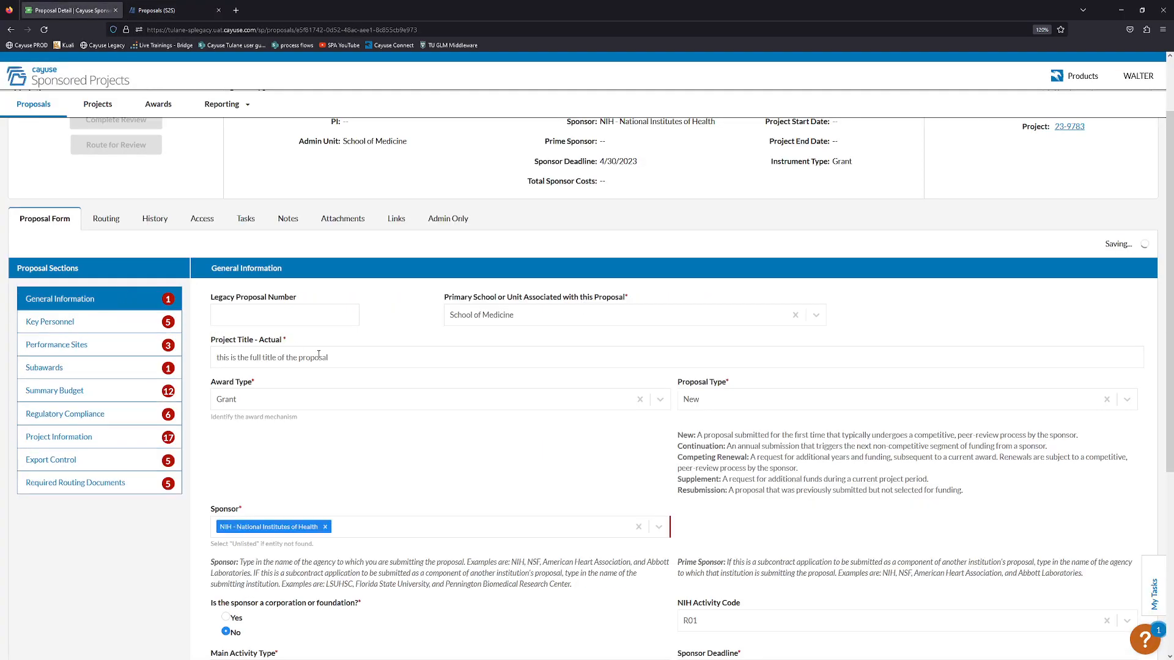
left_click_drag(334, 355, 208, 359)
key("ctrl+c")
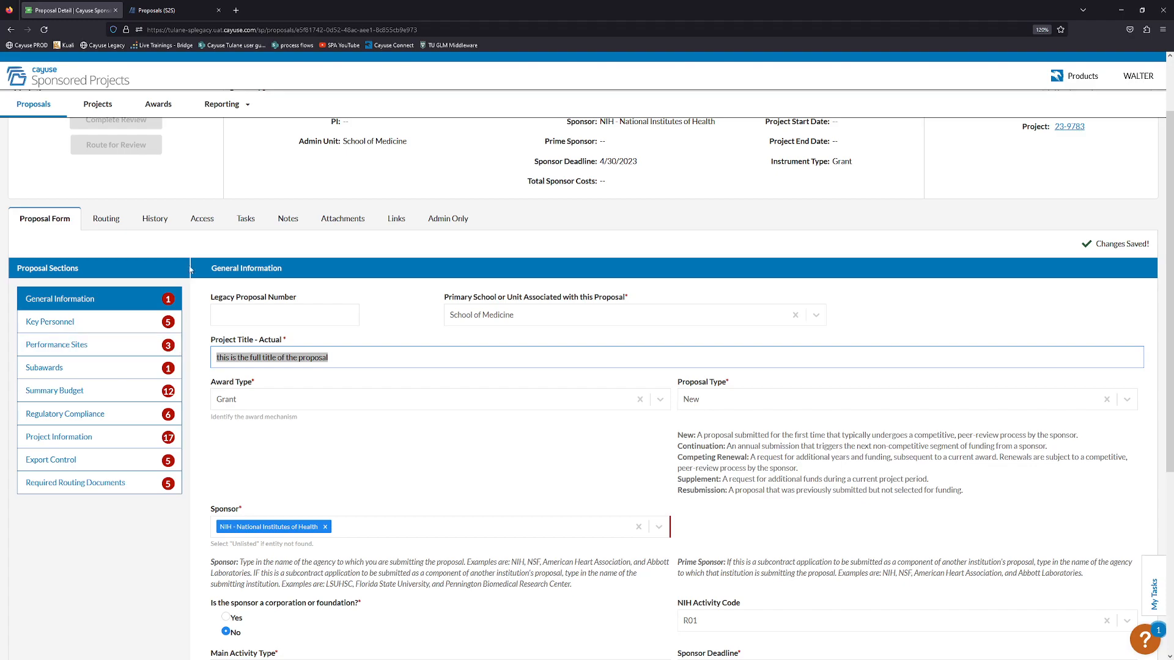
left_click(176, 11)
key("ctrl+v")
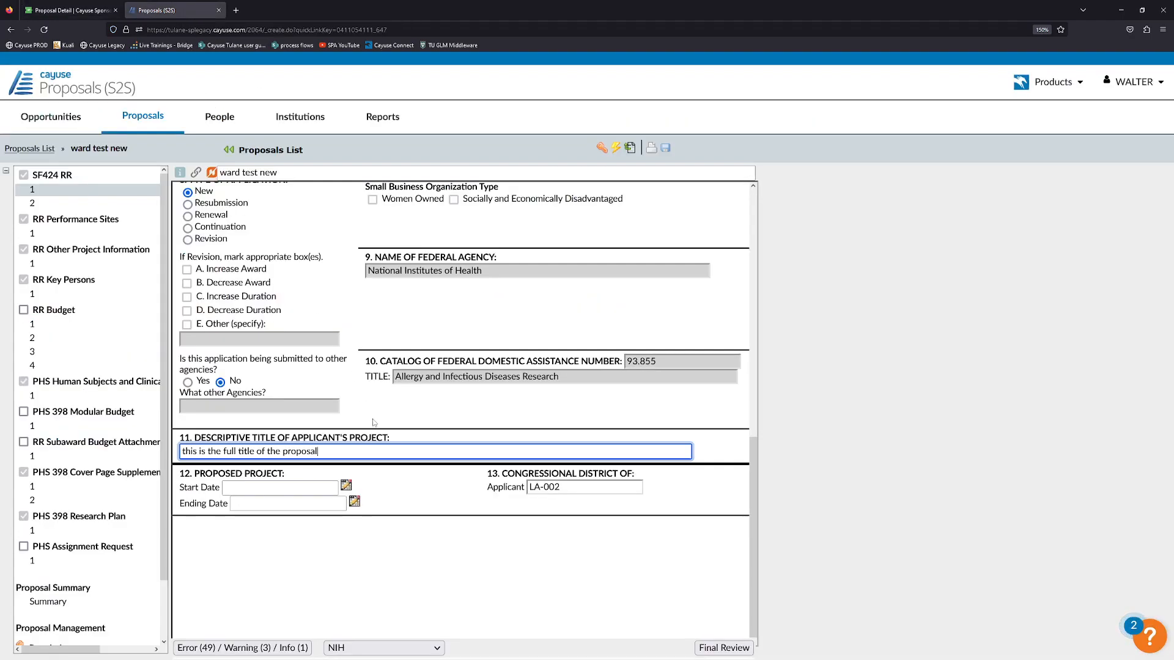
Compare field 11 with the Sponsored Projects record to confirm 'this is the full title of the proposal'.
left_click(101, 10)
left_click(142, 5)
left_click(92, 9)
left_click(158, 9)
left_click(104, 9)
left_click(149, 6)
left_click(71, 10)
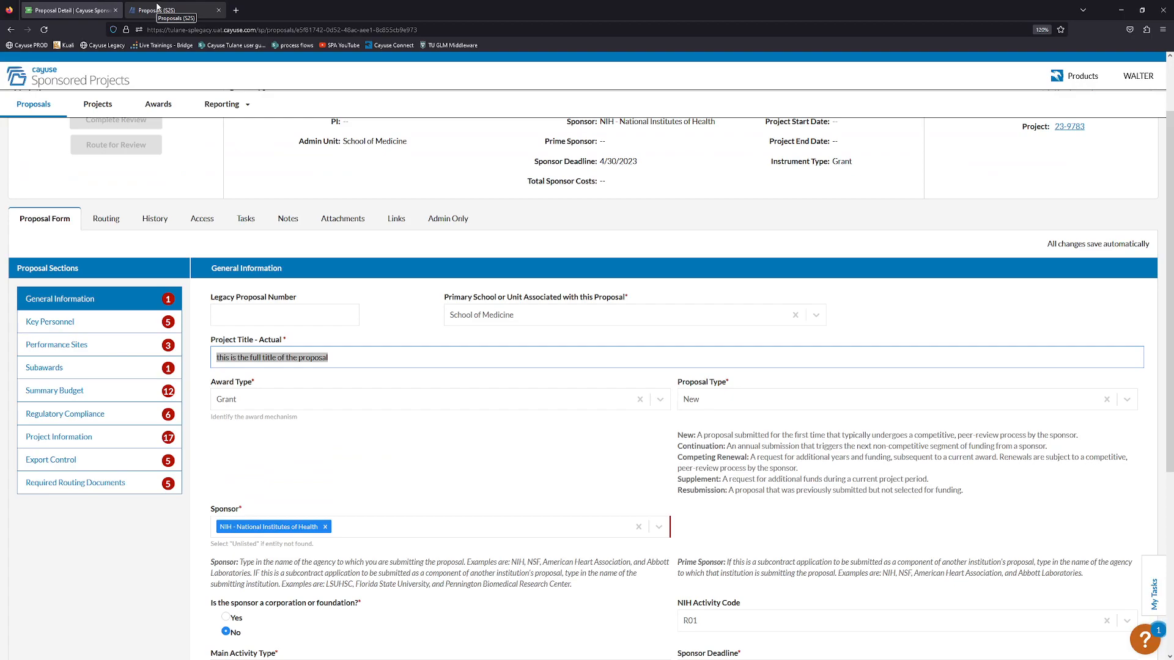
left_click(157, 9)
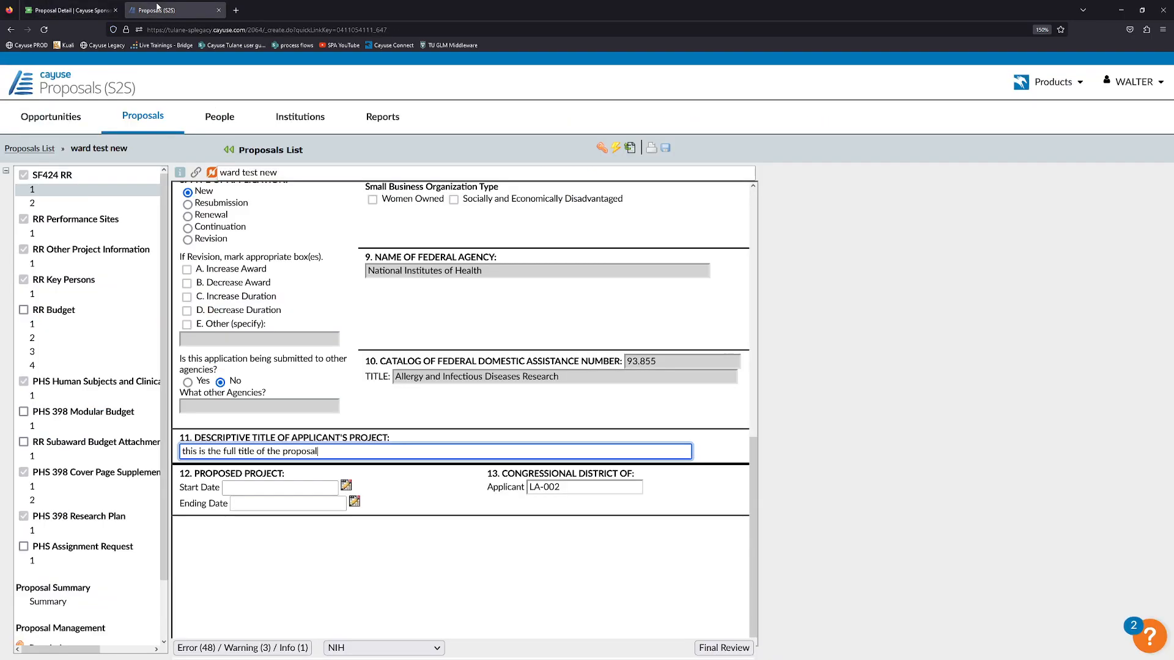
left_click(98, 4)
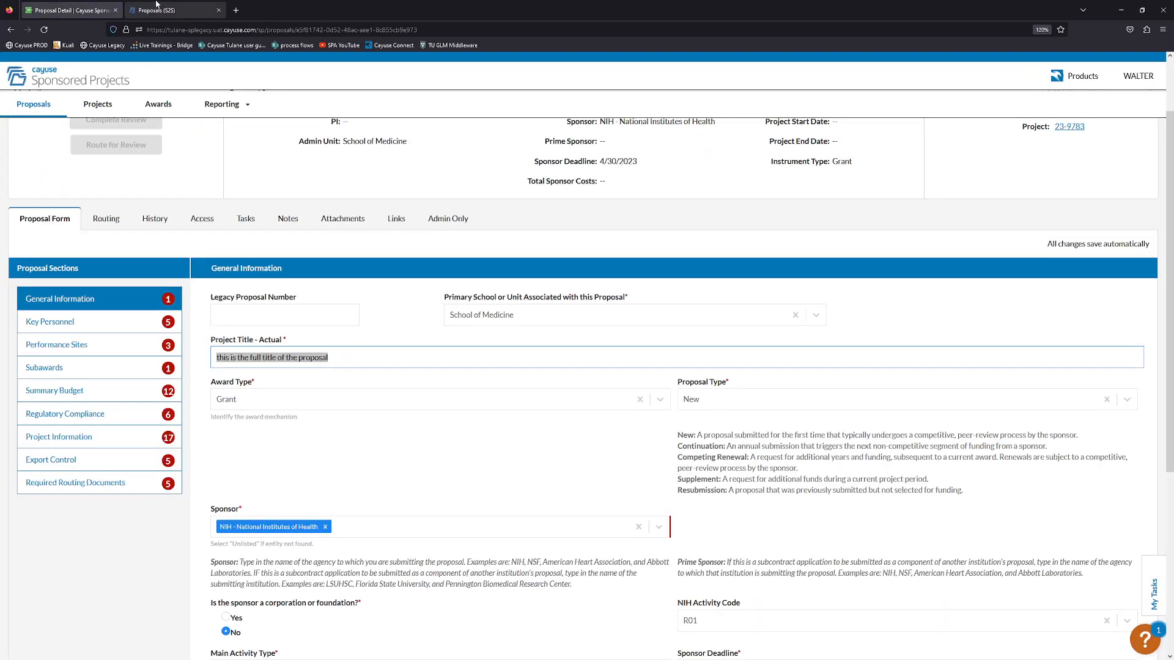
left_click(157, 9)
left_click(415, 473)
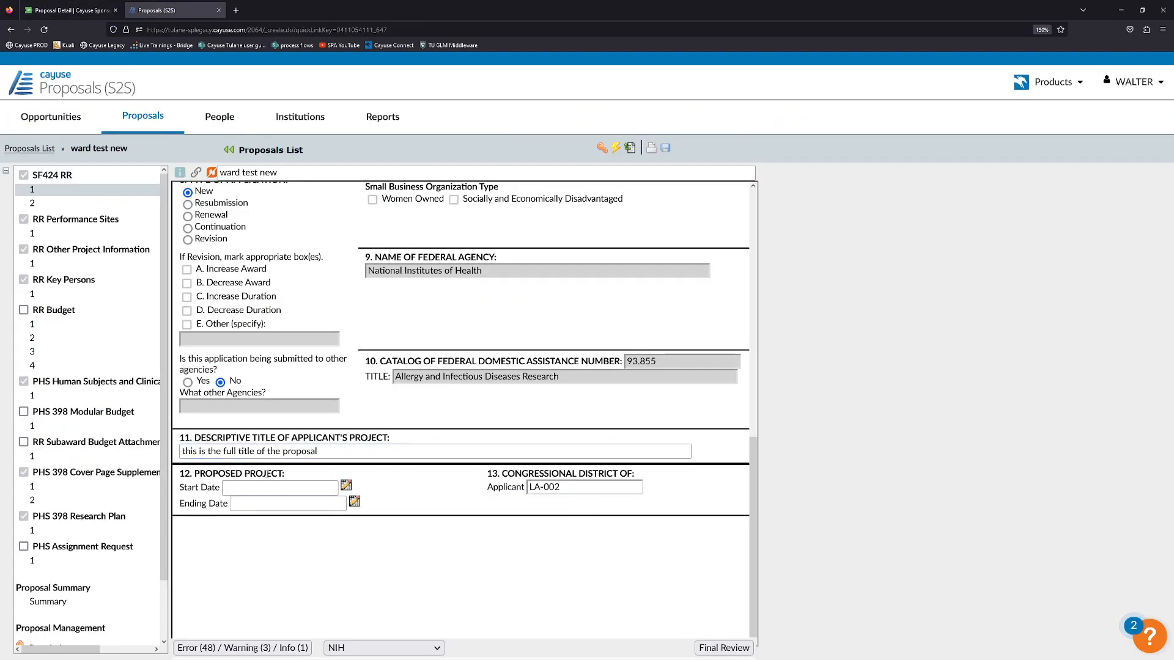
Set five 1-year budget periods starting 05/01/2023, making project dates 05/01/2023 to 04/30/2028.
left_click(347, 486)
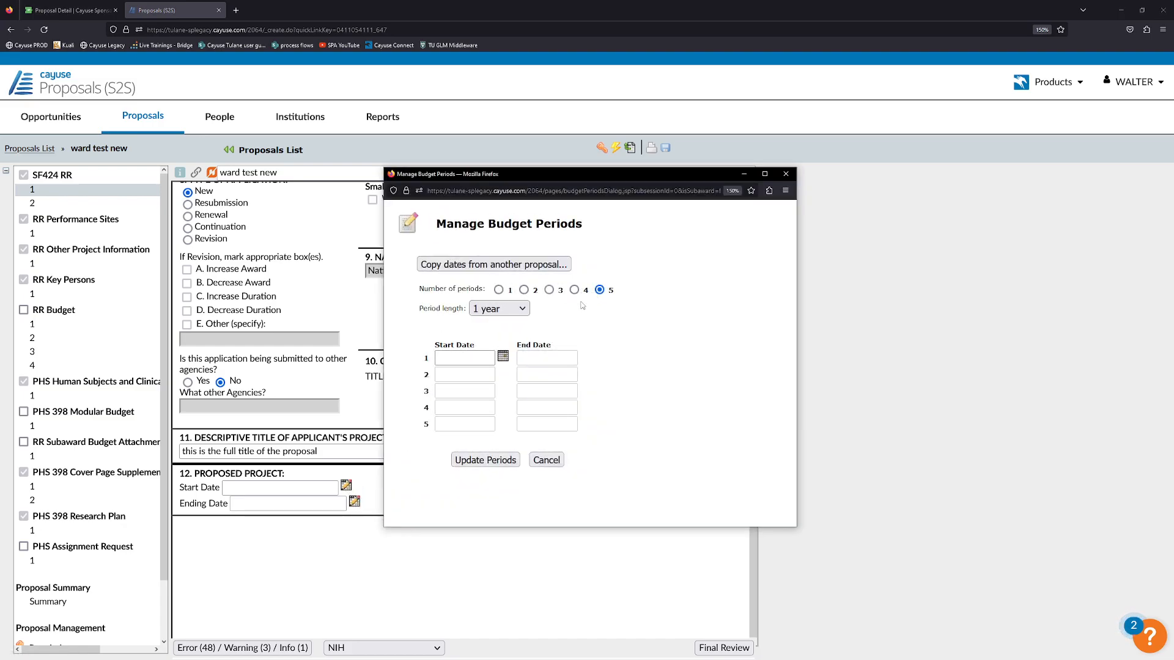
left_click(524, 309)
left_click(492, 362)
left_click(502, 356)
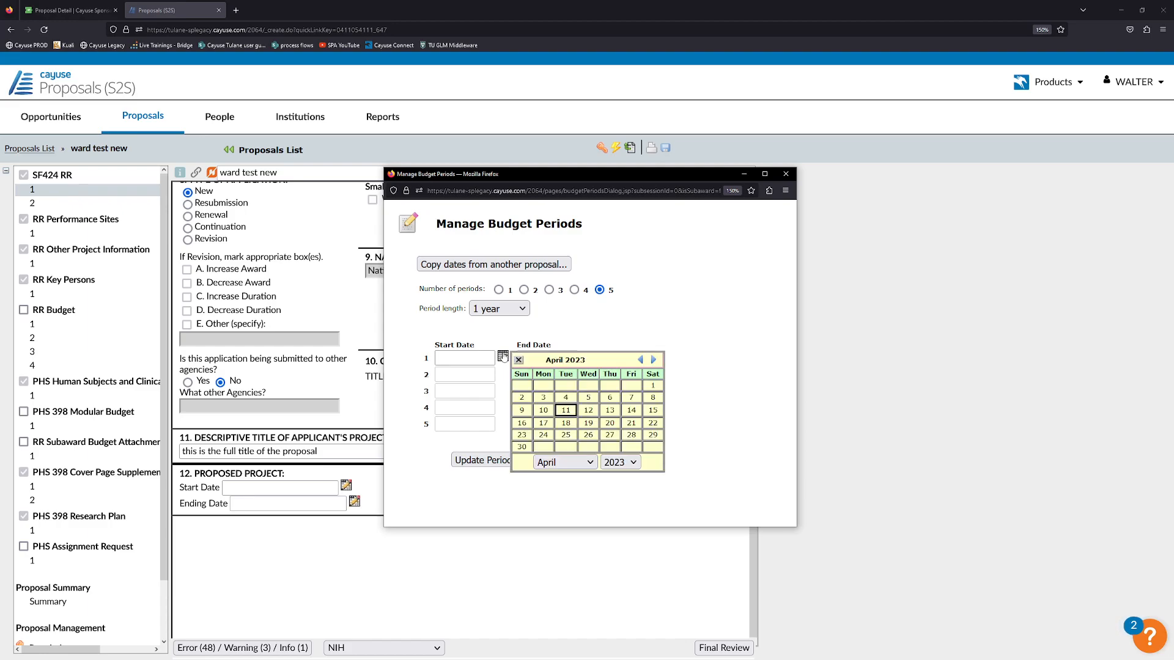
left_click(651, 360)
left_click(543, 385)
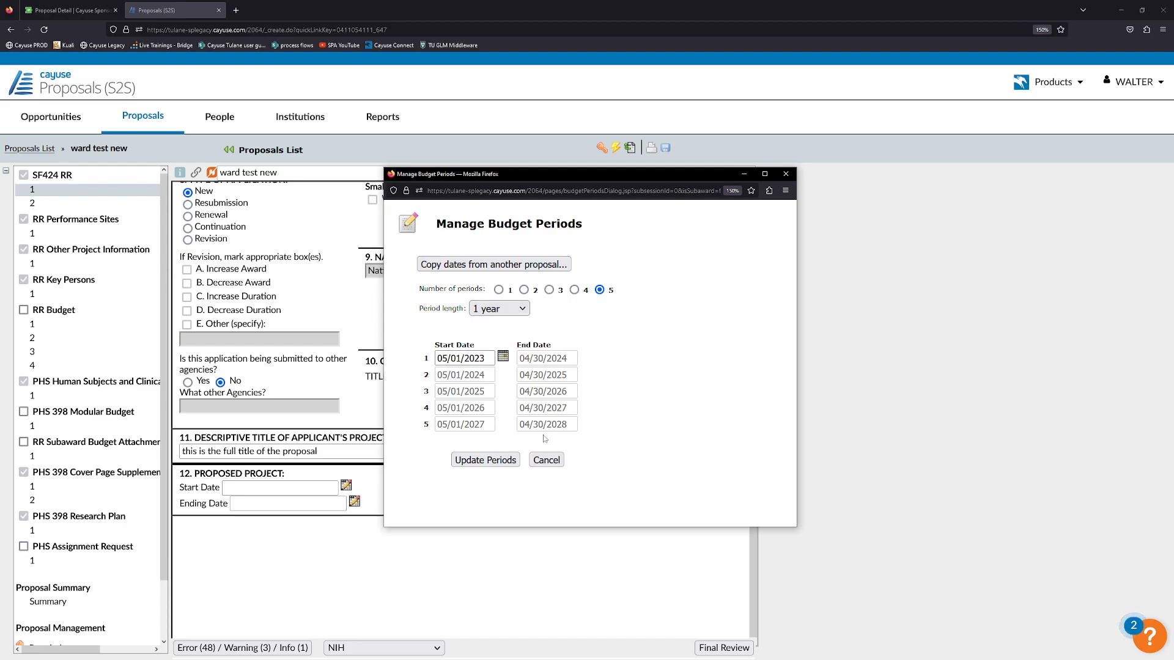
left_click(493, 459)
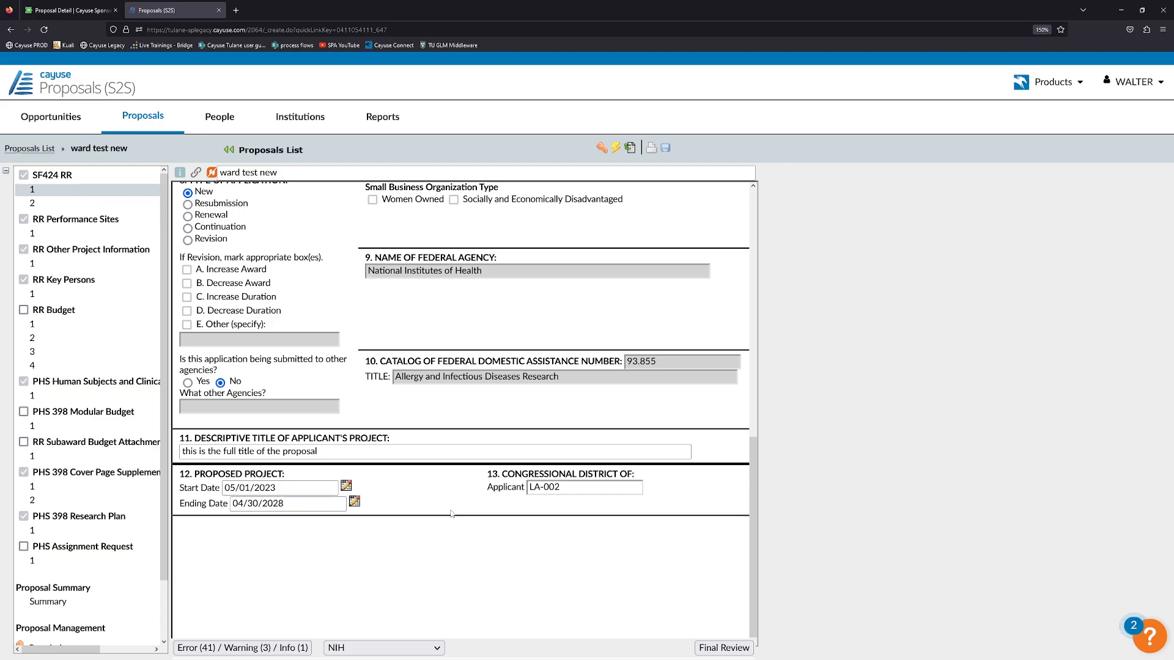
Open SF424 R&R page 2 and check the PI's name, Division and Department fields.
scroll(452, 526, "up", 8)
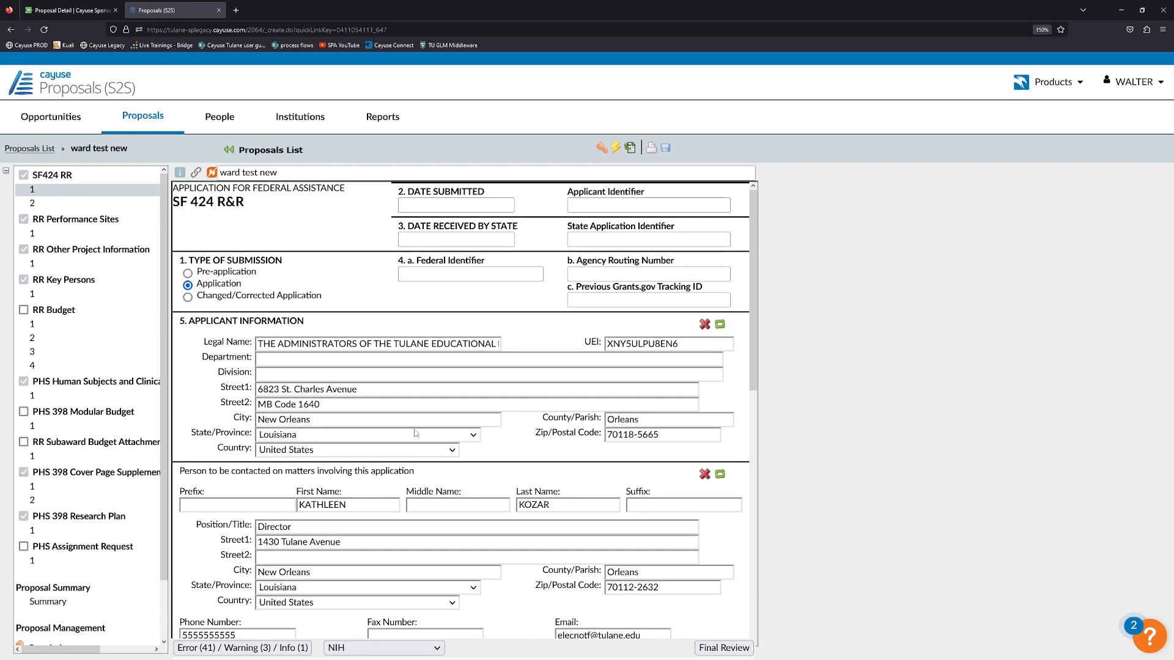
left_click(41, 206)
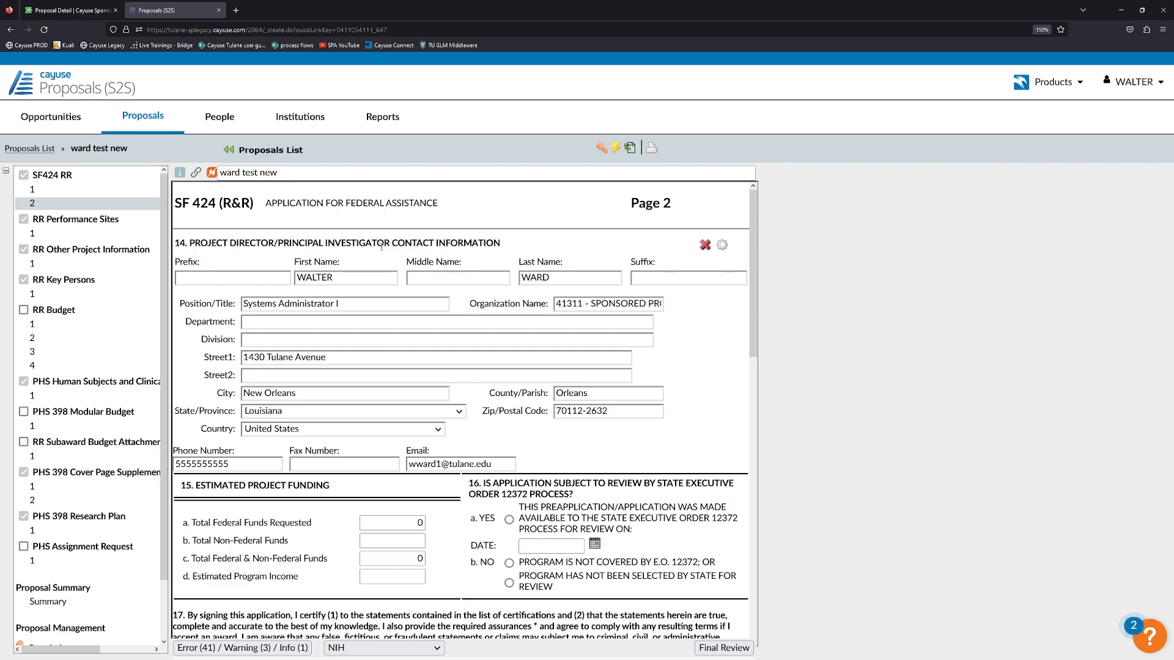
left_click(331, 281)
left_click(553, 278)
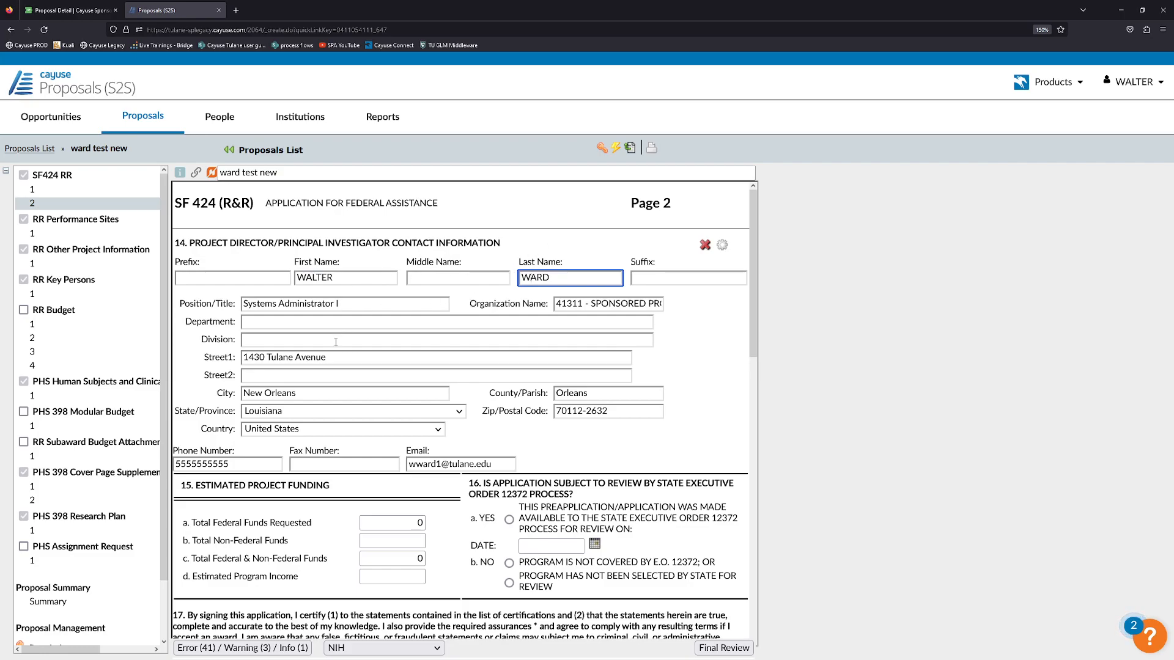
left_click(335, 360)
left_click(274, 344)
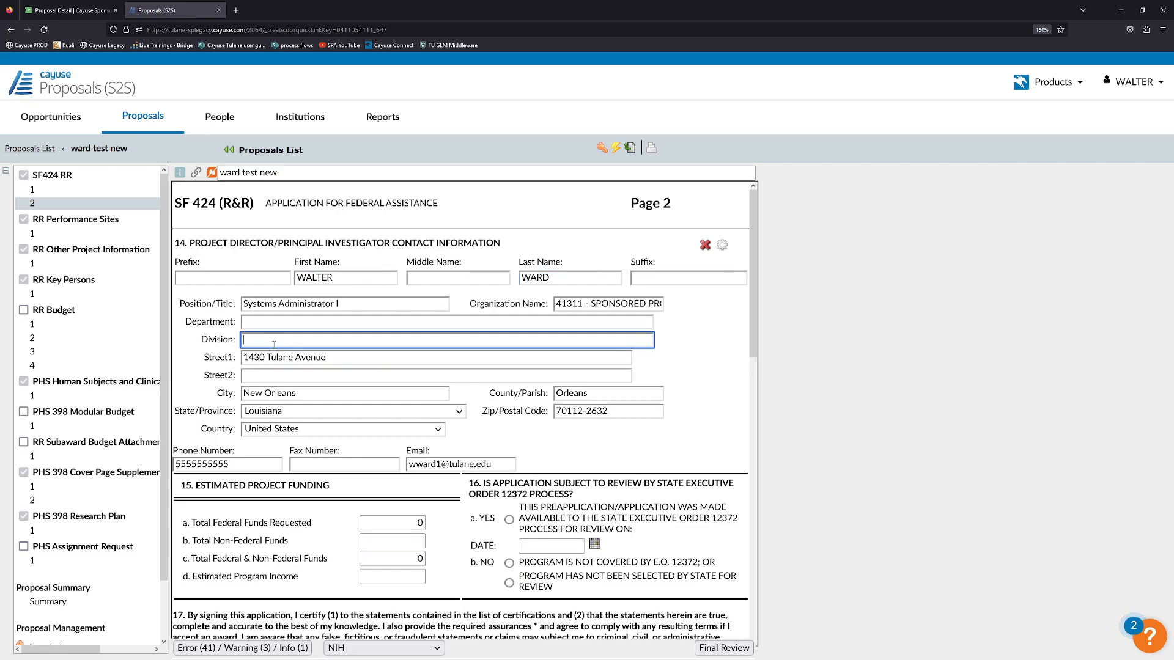
left_click(379, 323)
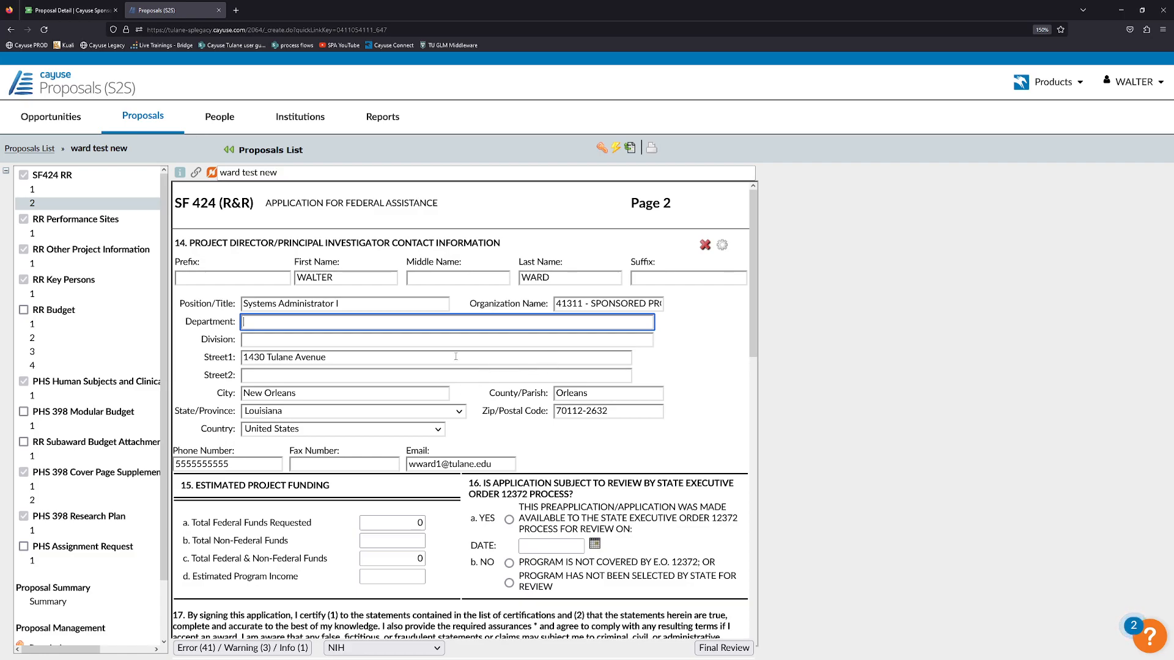
Review the PI's zip code extension 2632, then scroll down the page.
left_click_drag(585, 411, 606, 411)
left_click(607, 411)
left_click(652, 369)
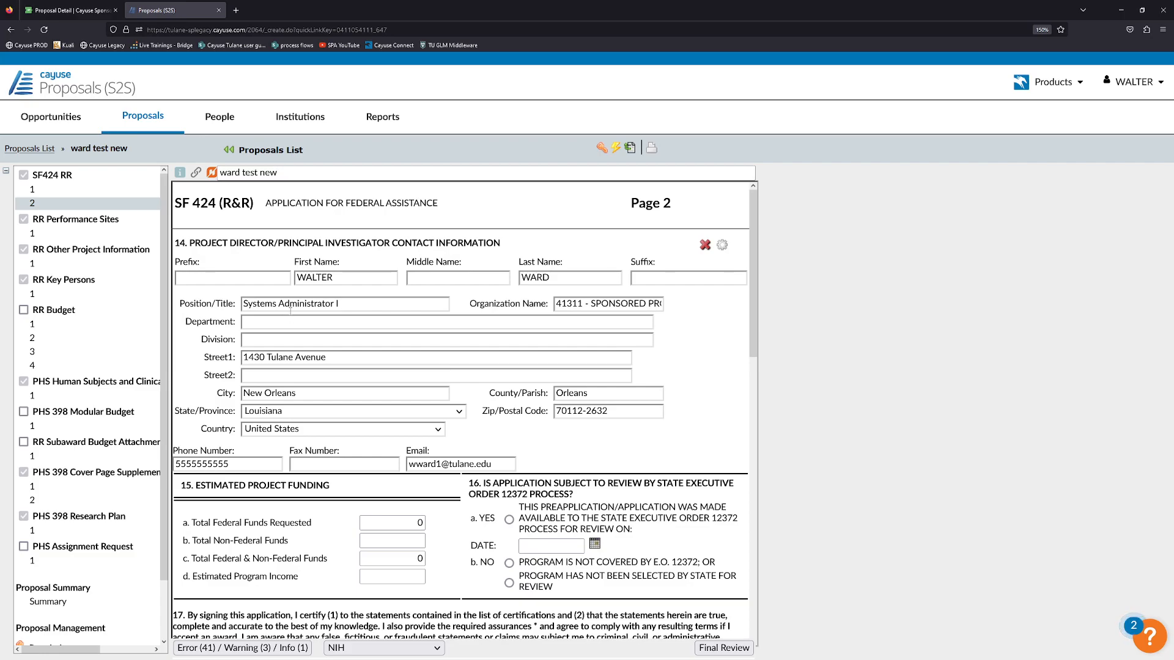
scroll(291, 310, "down", 3)
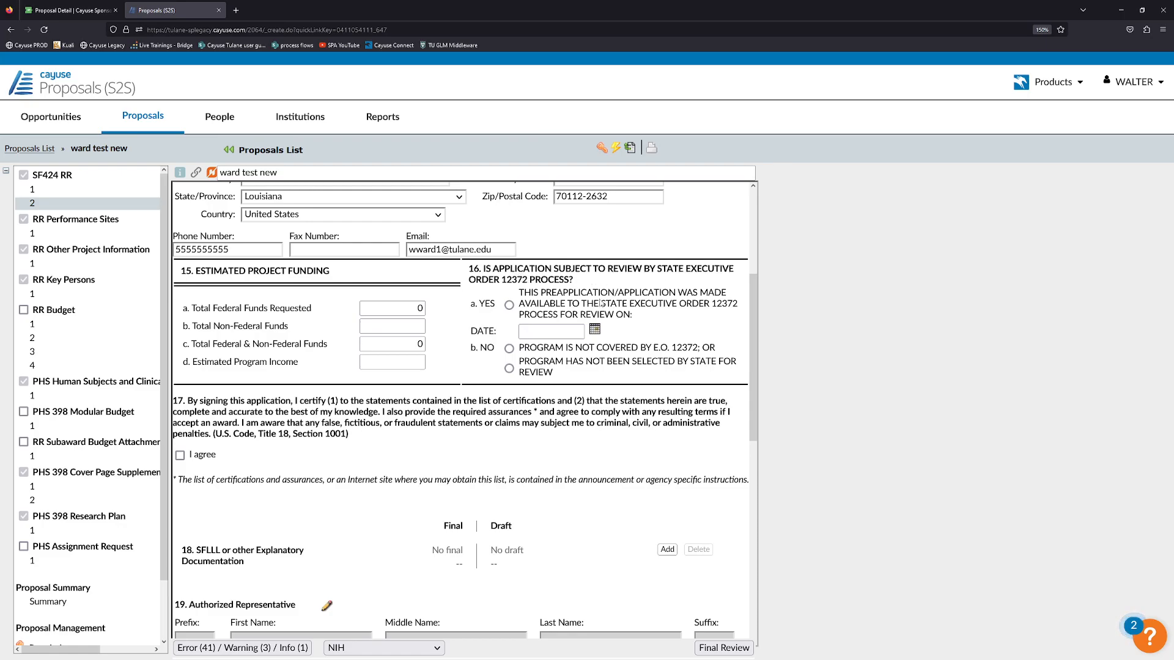
Select 'No – program is not covered by E.O. 12372' and tick 'I agree' in item 17.
left_click(509, 305)
left_click(509, 349)
scroll(560, 372, "down", 1)
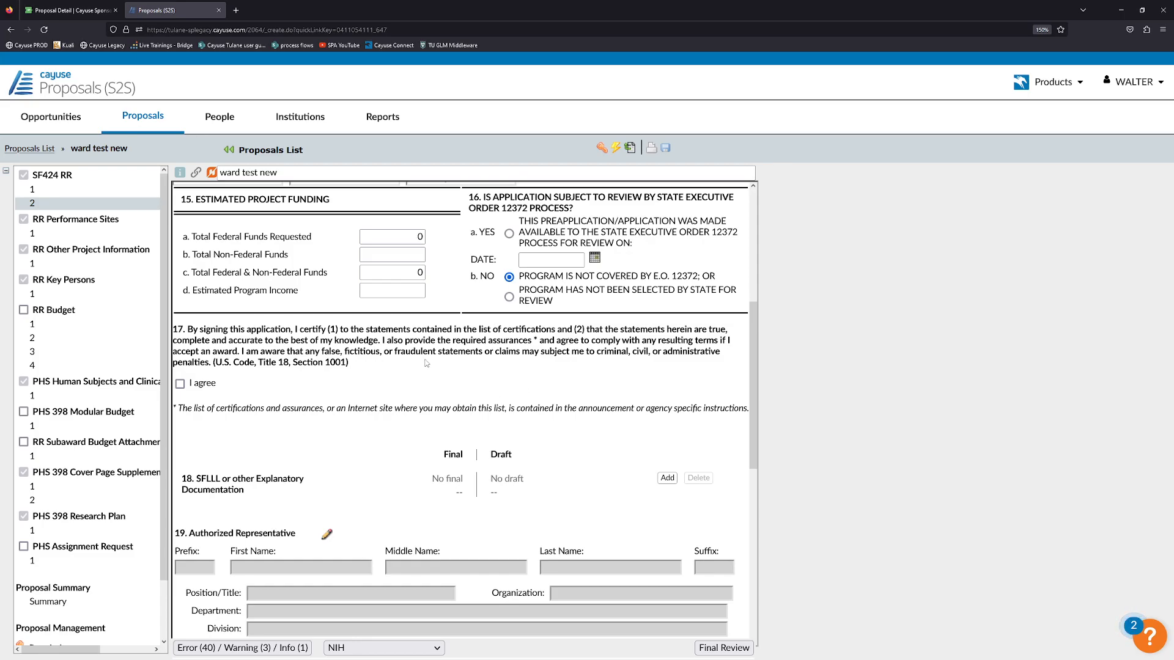
scroll(498, 365, "down", 1)
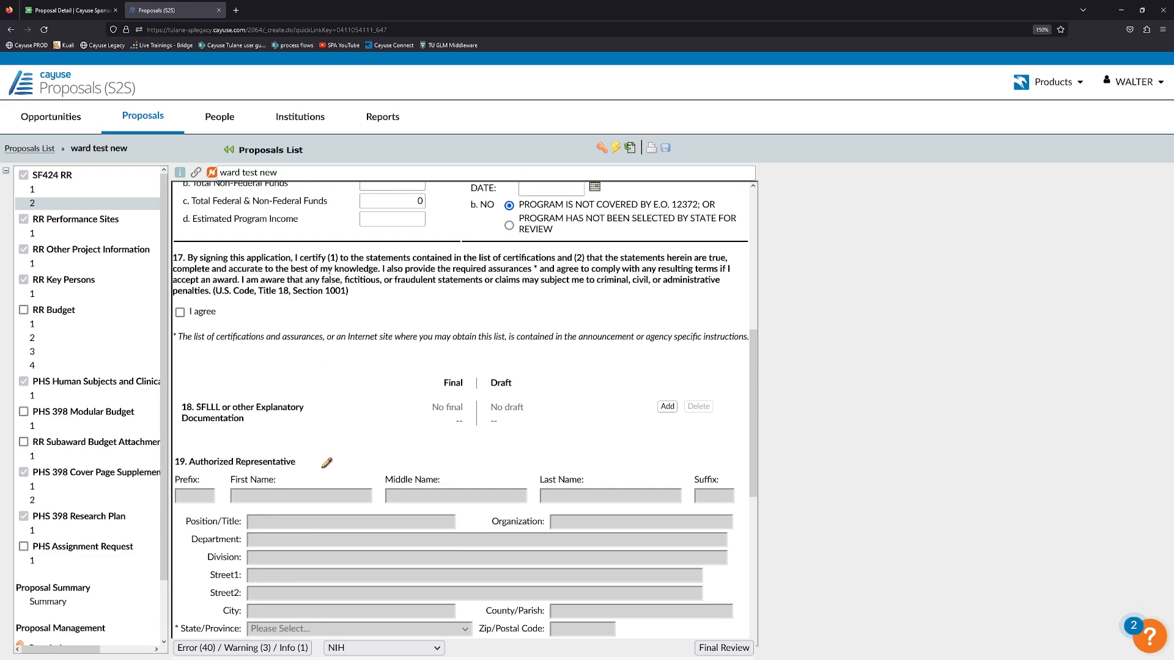
left_click(179, 312)
Check whether the authorized representative name and Department fields are editable.
scroll(346, 352, "down", 2)
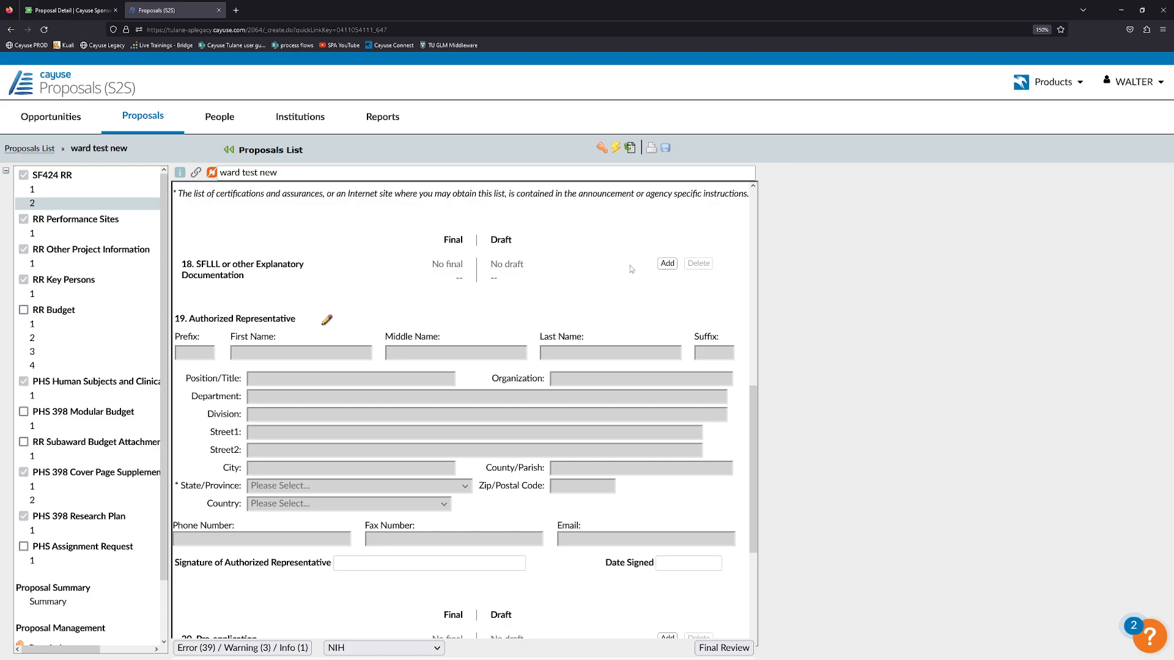
scroll(534, 288, "down", 1)
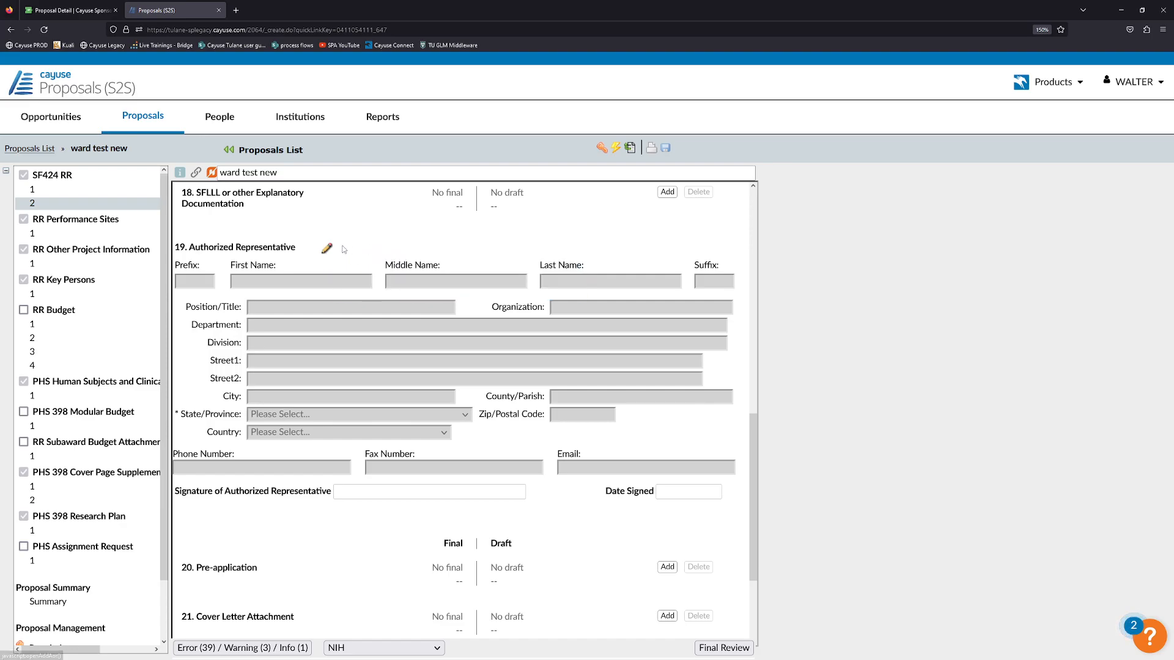
left_click(283, 281)
left_click(346, 308)
left_click(358, 329)
left_click(346, 369)
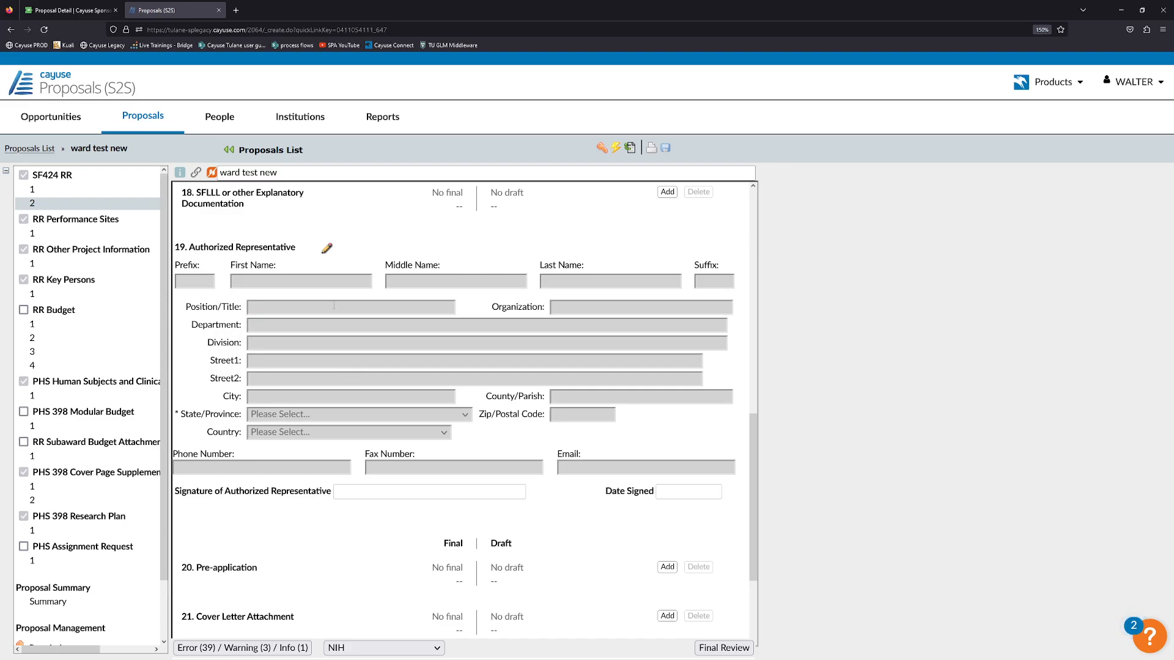
Search profiles for the signing official by name and add them as Authorized Representative.
left_click(327, 248)
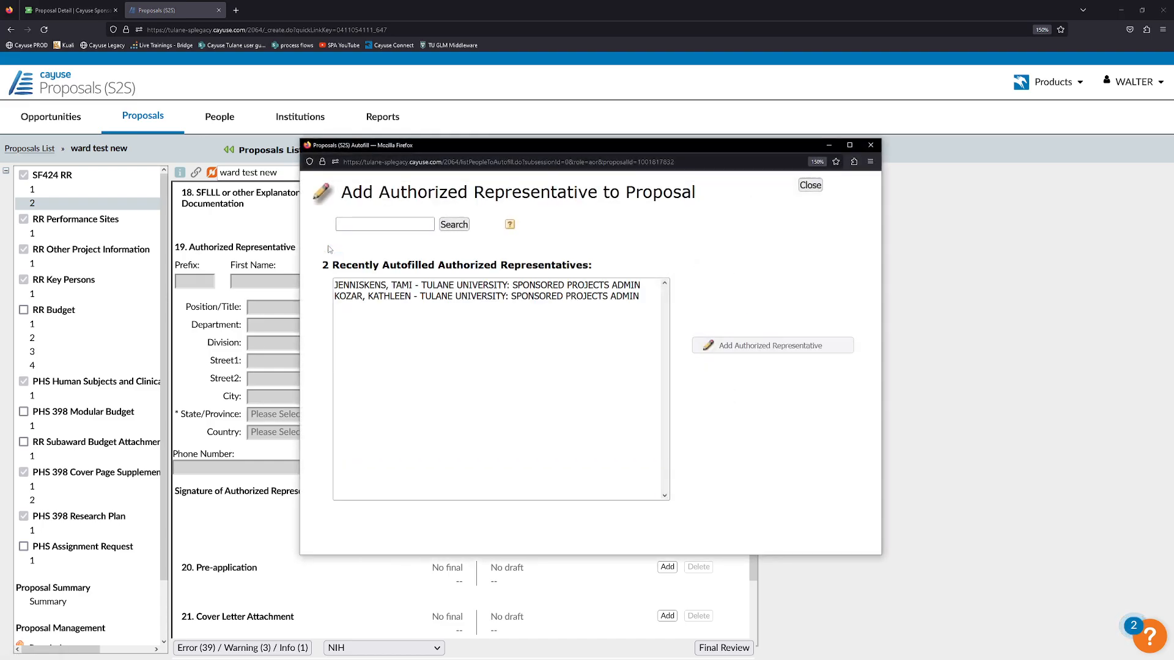
left_click(381, 224)
type("jennisk")
left_click(460, 226)
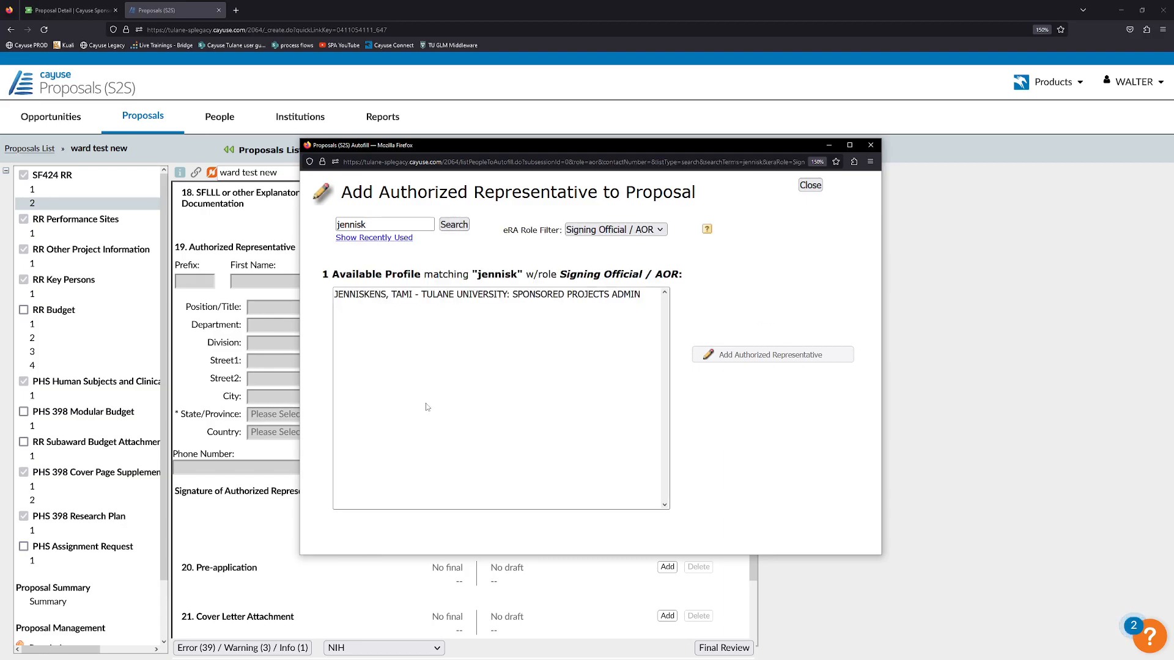
left_click_drag(503, 230, 561, 231)
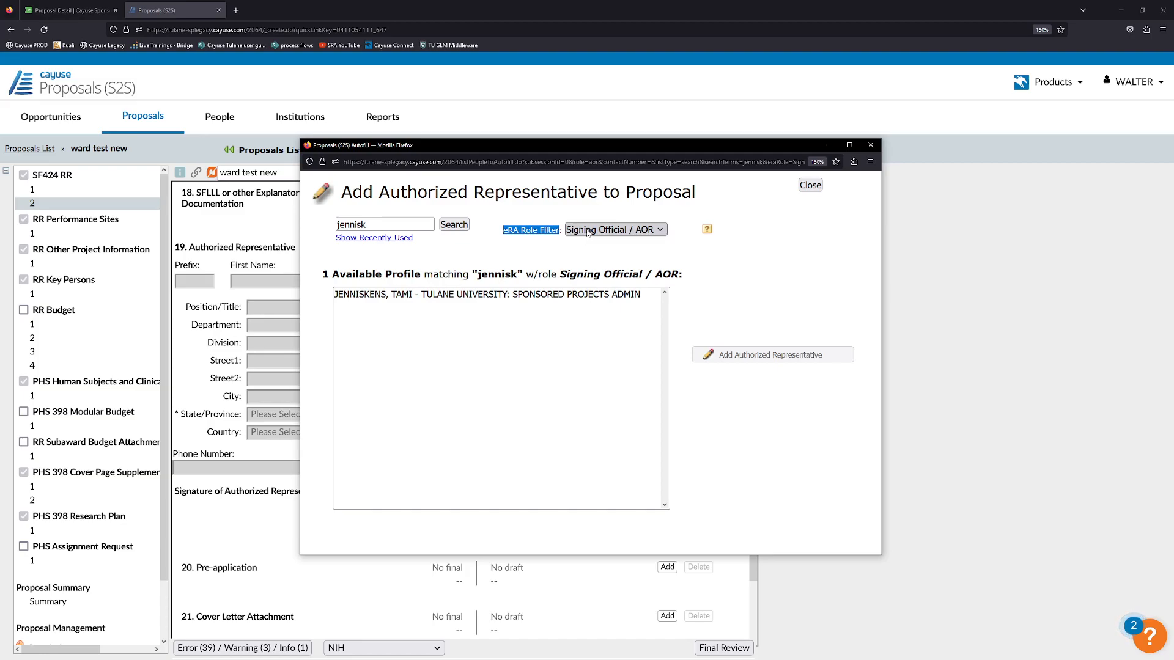
left_click(540, 253)
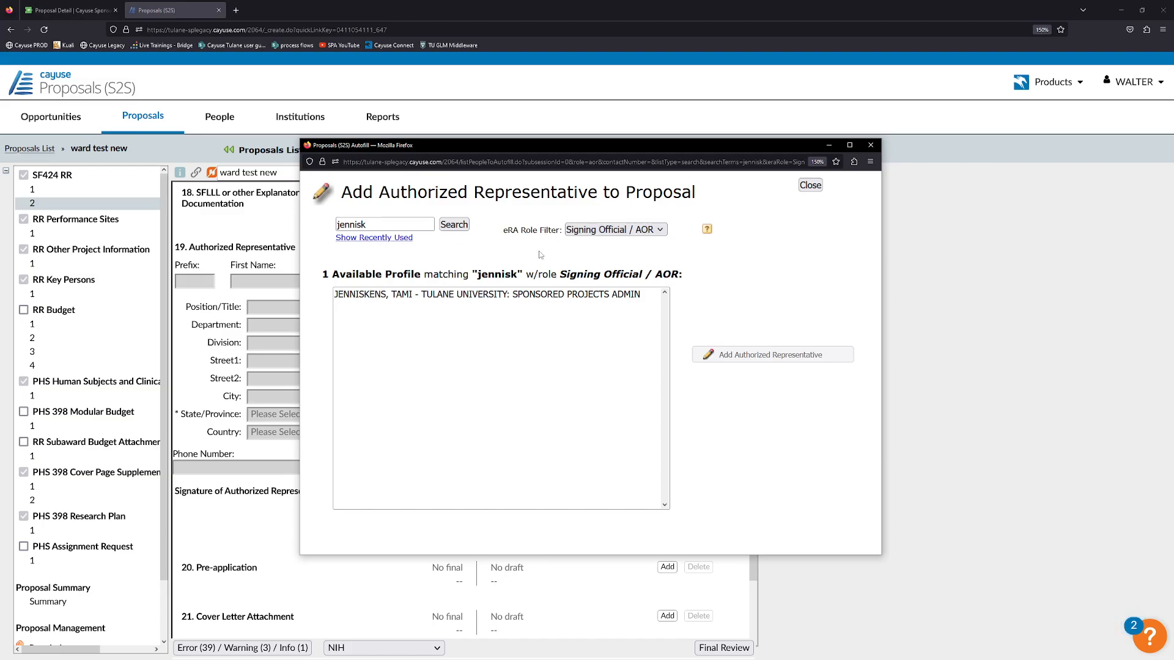
left_click(445, 298)
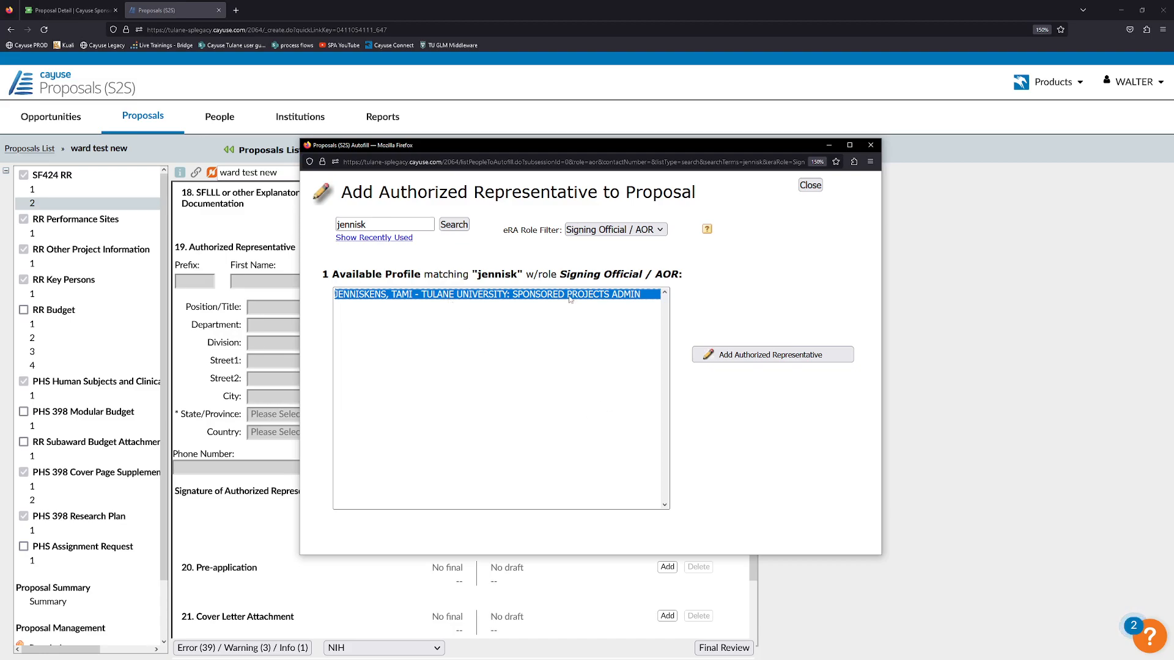
left_click(765, 359)
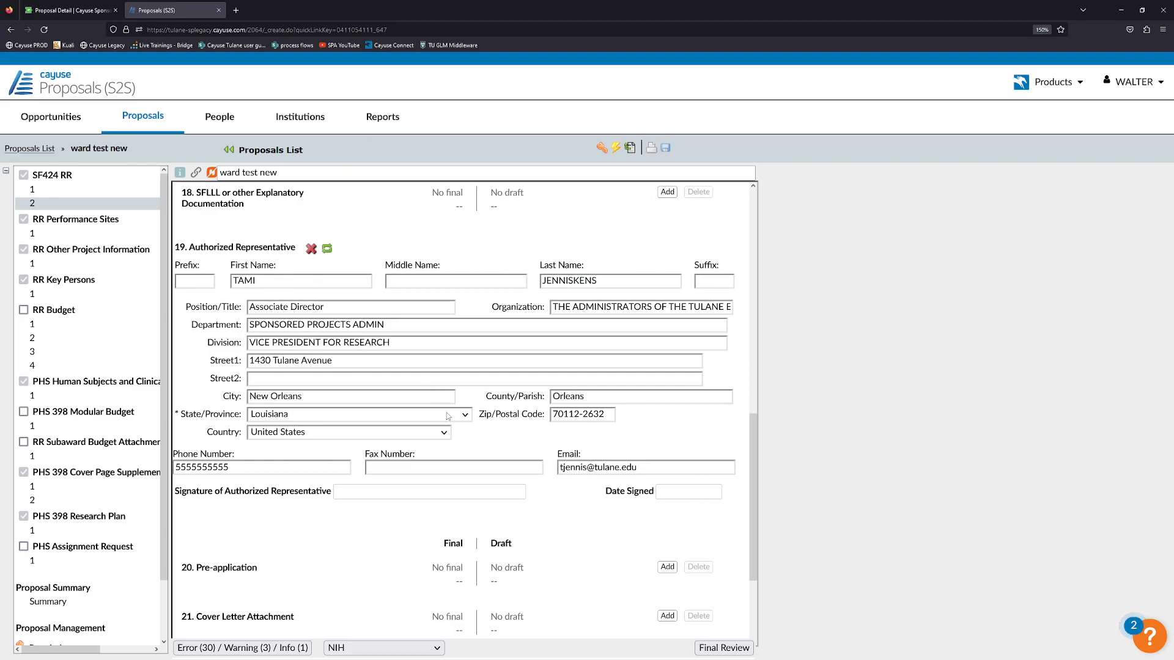
Show the Error/Warning/Info list of 30 errors, starting with Total Non-Federal Funds.
scroll(452, 410, "down", 2)
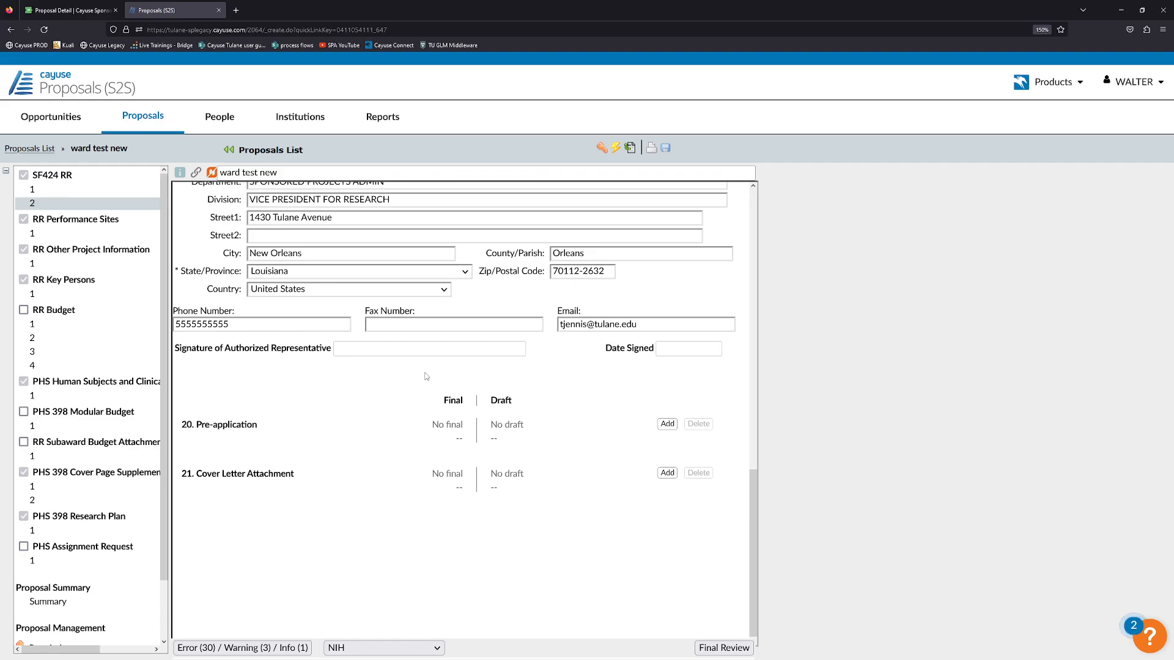
scroll(434, 371, "down", 1)
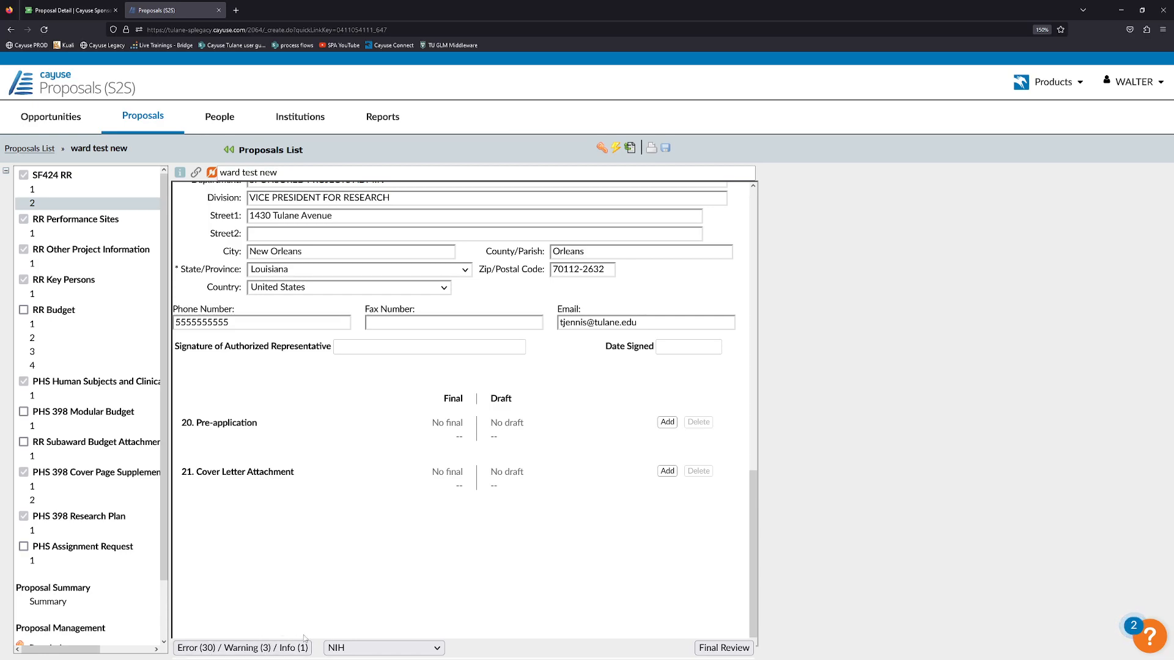
left_click(245, 646)
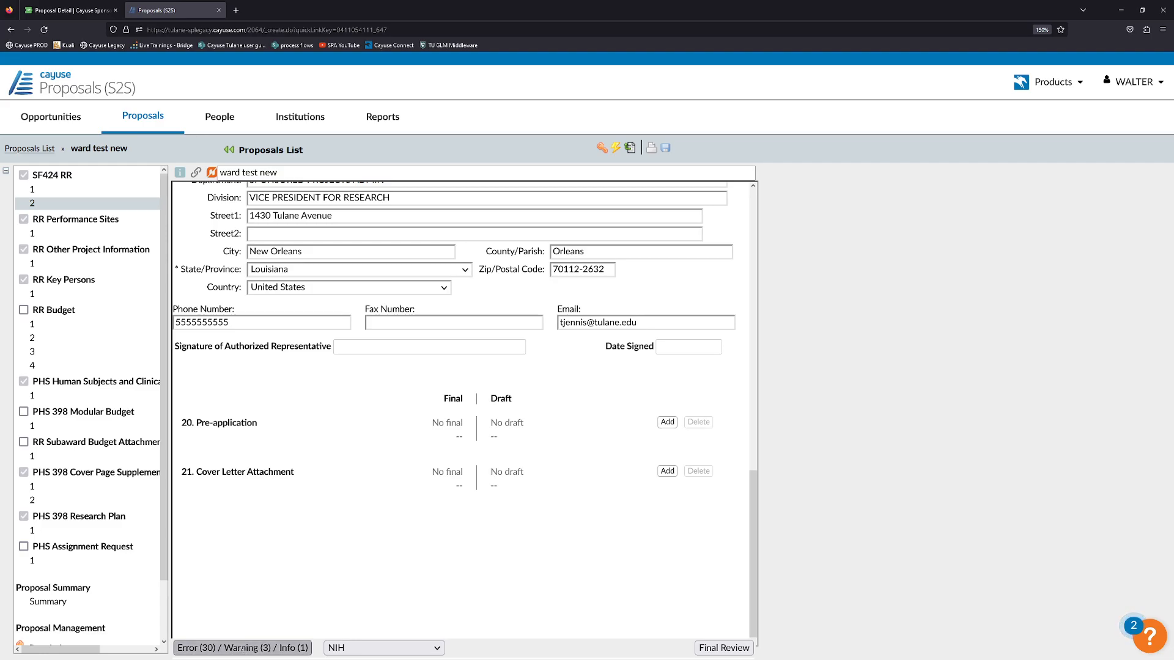
left_click(264, 546)
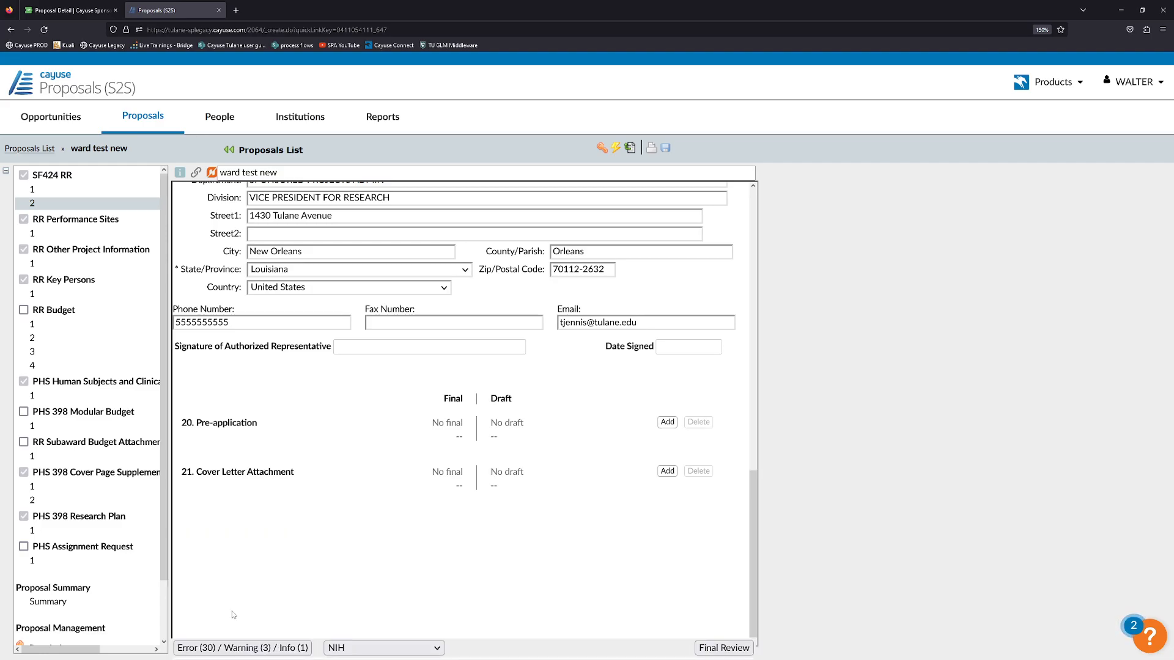
left_click(227, 646)
left_click(248, 550)
left_click(219, 647)
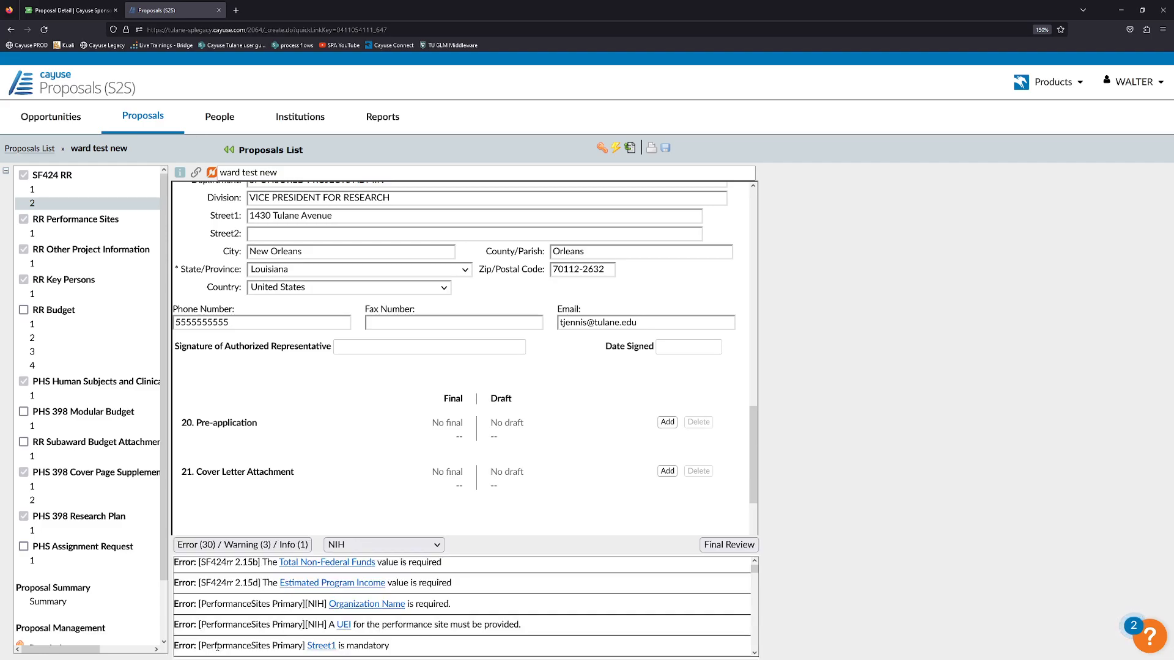
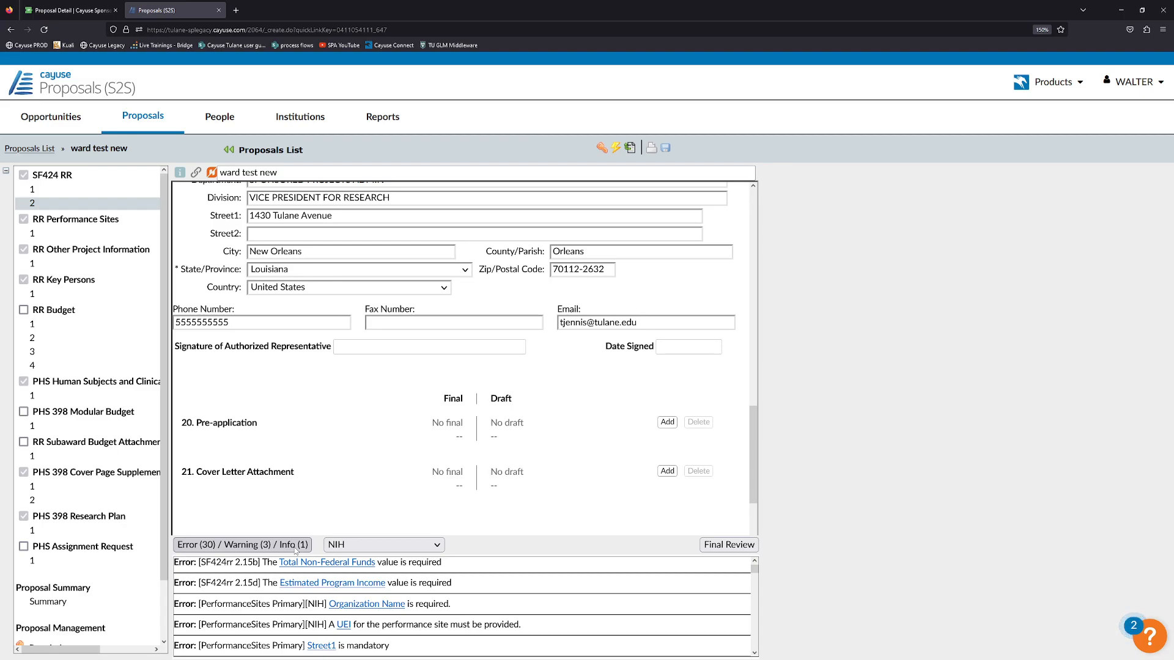
From the error list, enter 0 for Total Non-Federal Funds and Estimated Program Income.
left_click(265, 545)
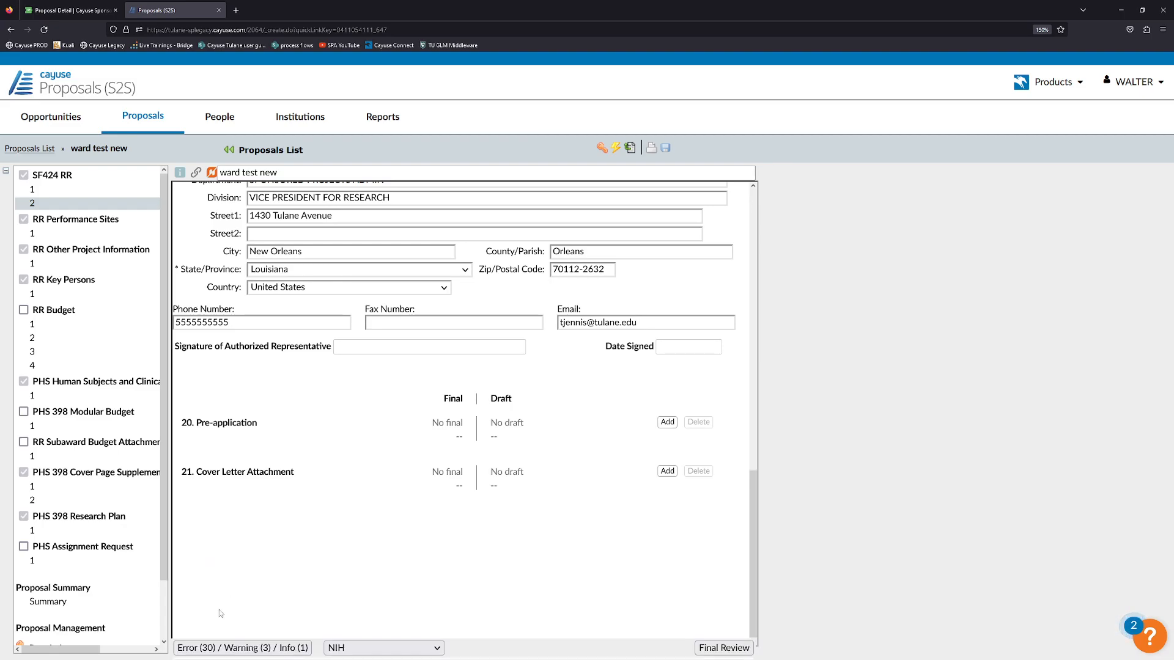
left_click(231, 647)
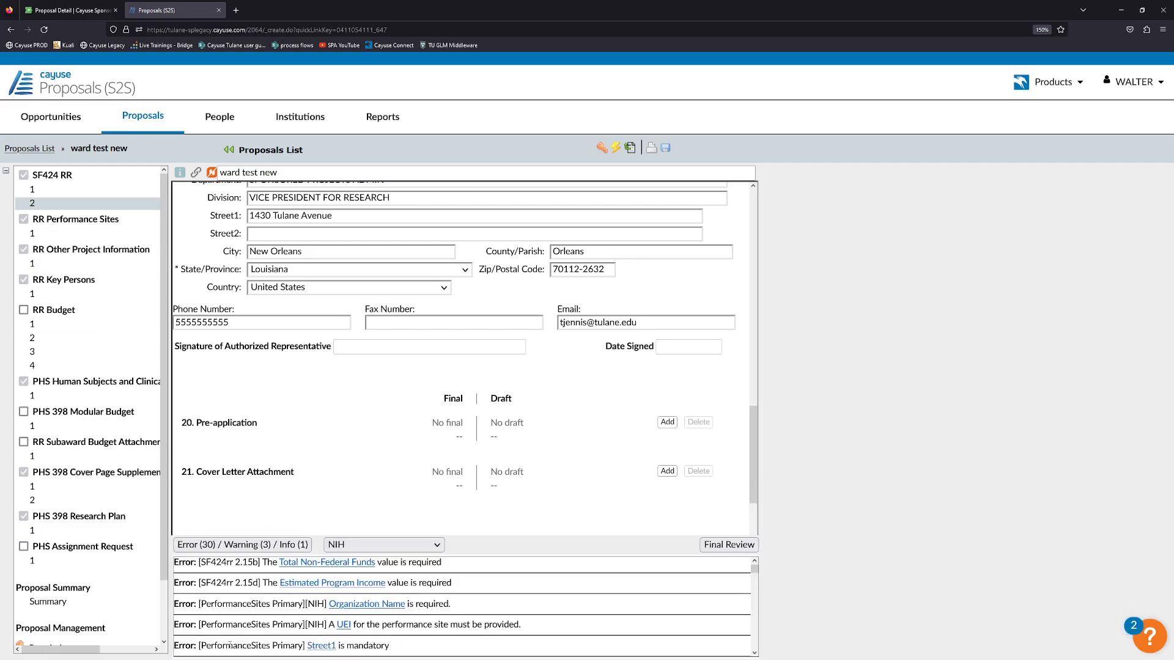
left_click(330, 564)
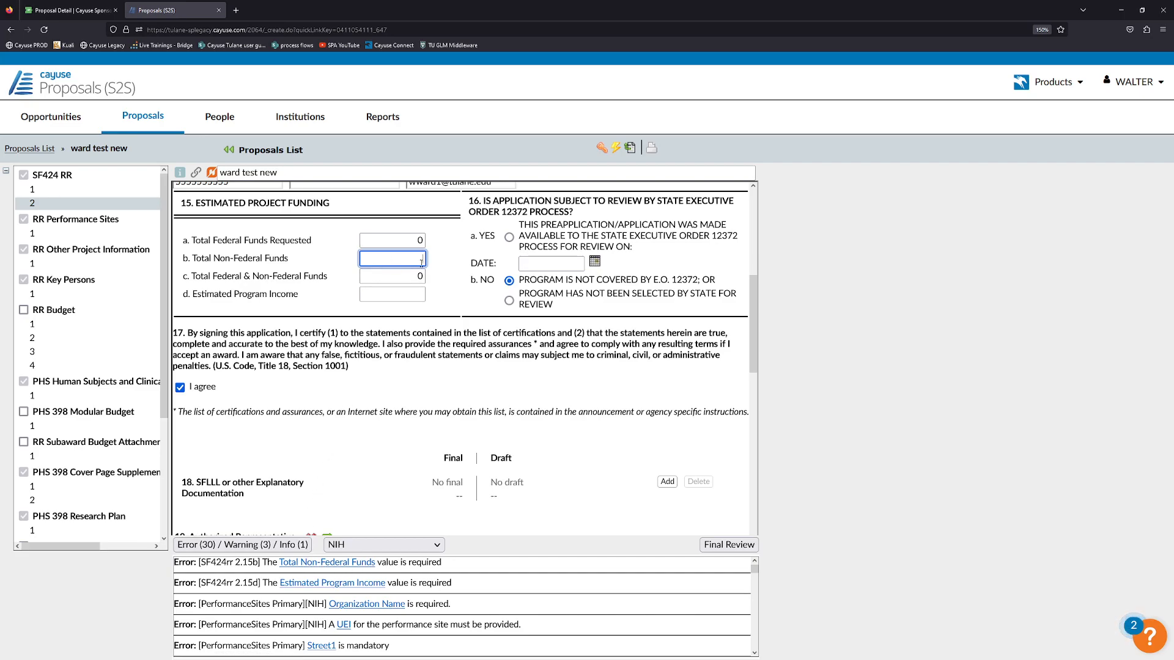
type("0")
left_click(475, 307)
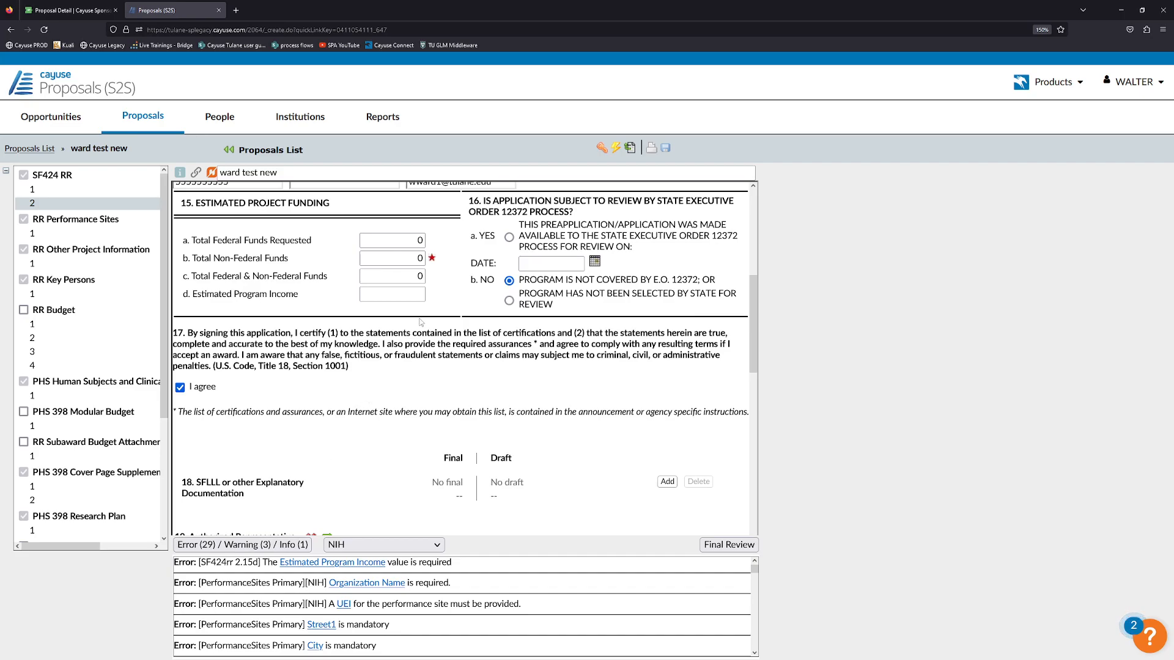
left_click(411, 295)
left_click(464, 388)
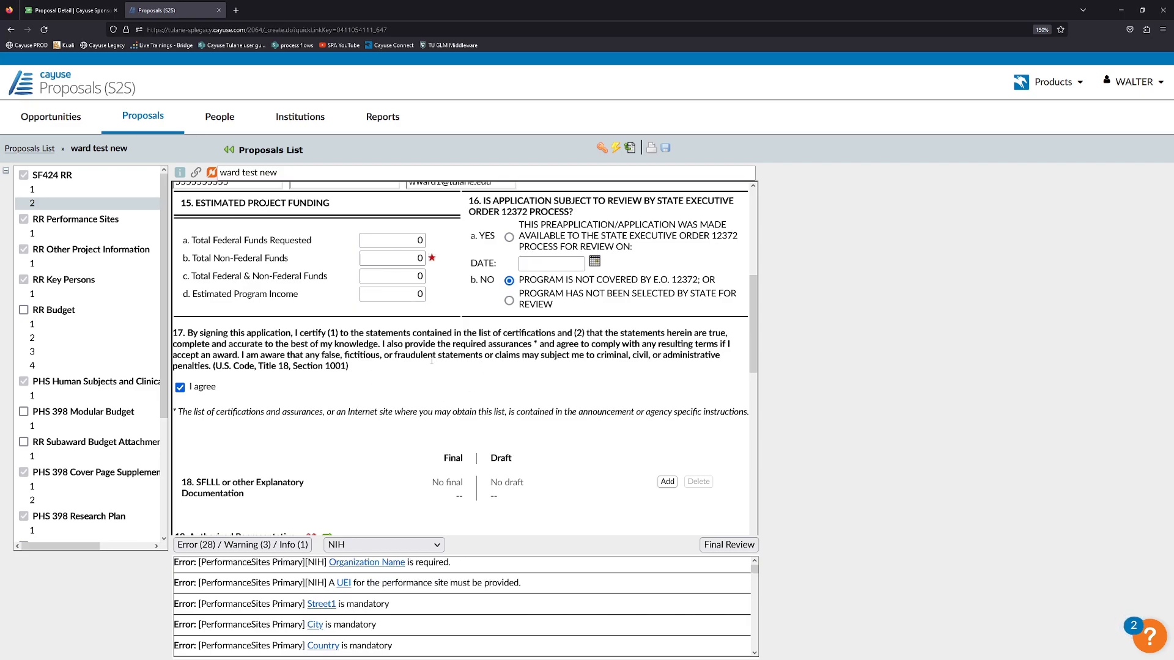
Hide the error list and go to the performance site locations form.
left_click(257, 544)
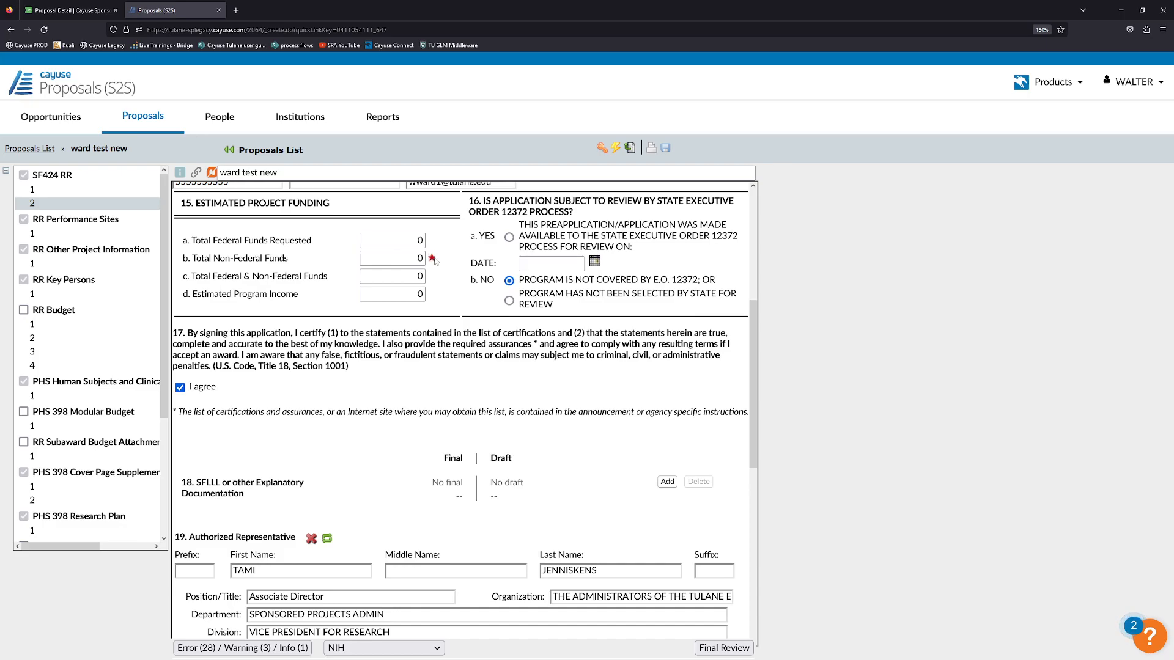
scroll(449, 295, "down", 5)
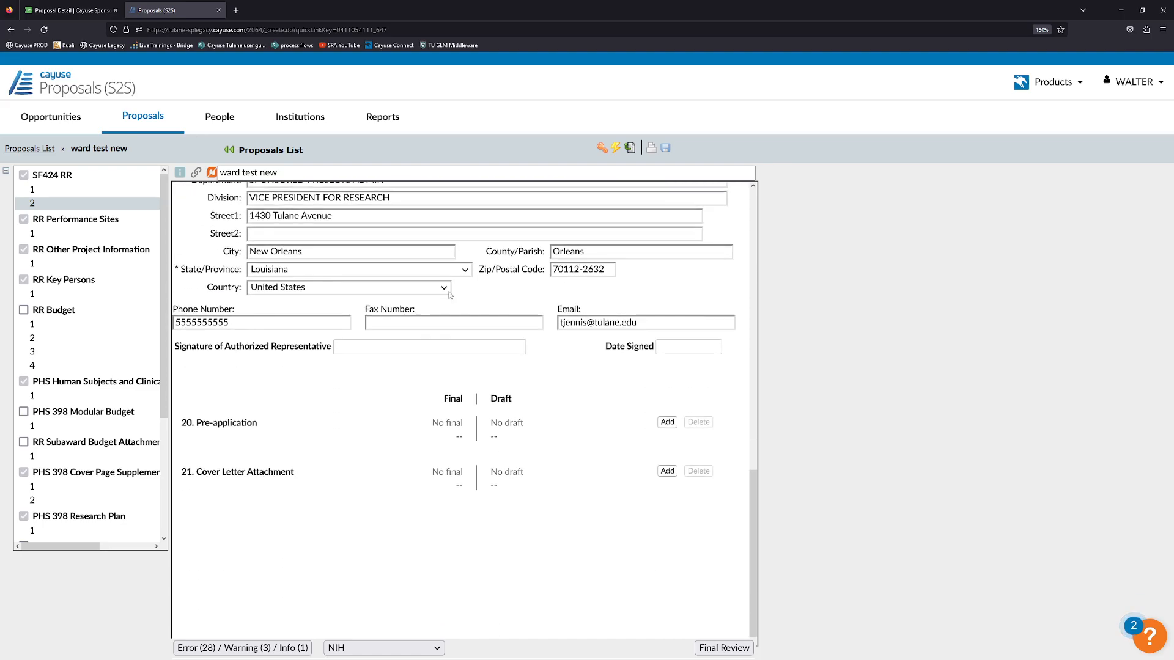
scroll(384, 322, "up", 10)
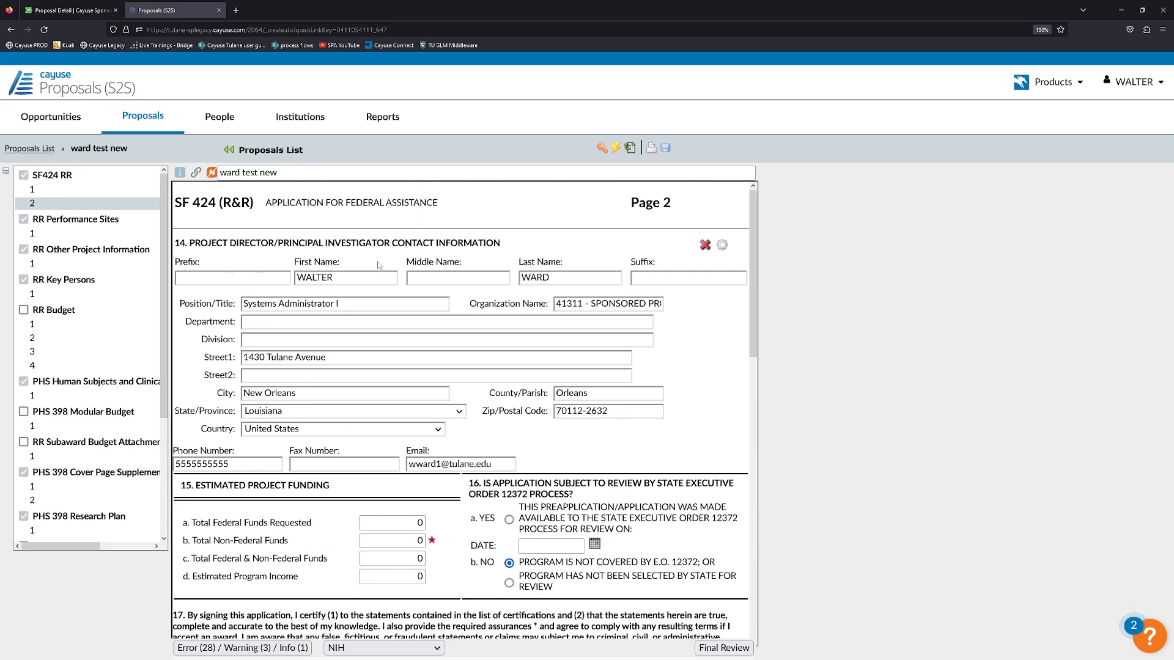
left_click(94, 188)
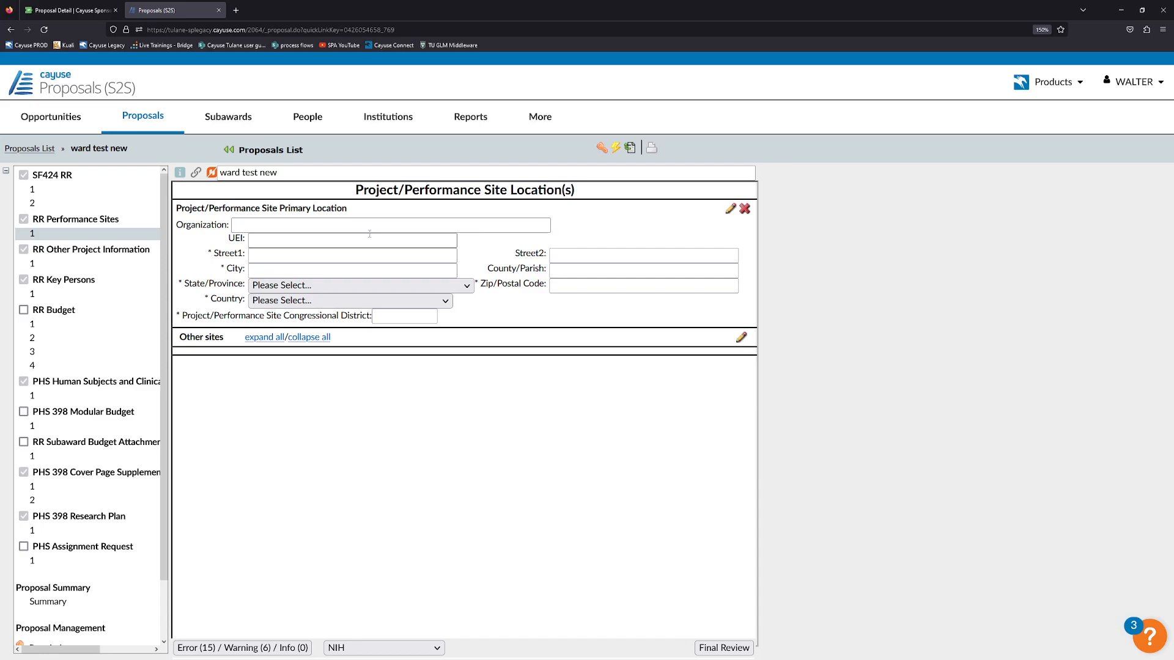
Autofill the primary performance site from the Tulane organization profile, then delete it.
left_click(345, 227)
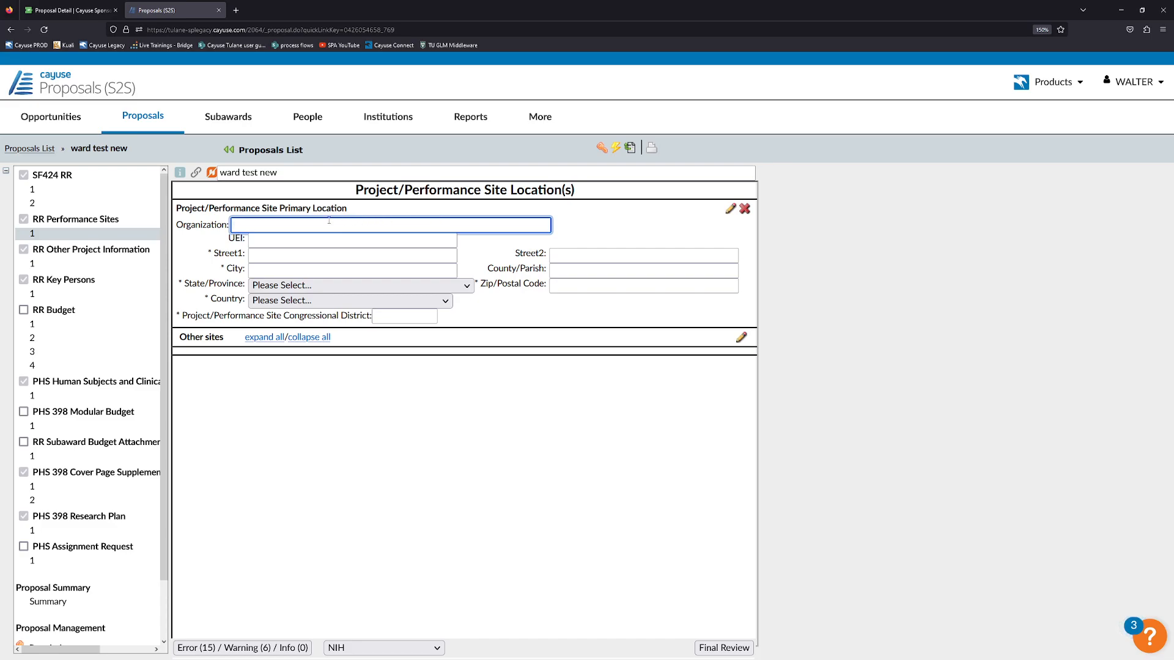
left_click(601, 243)
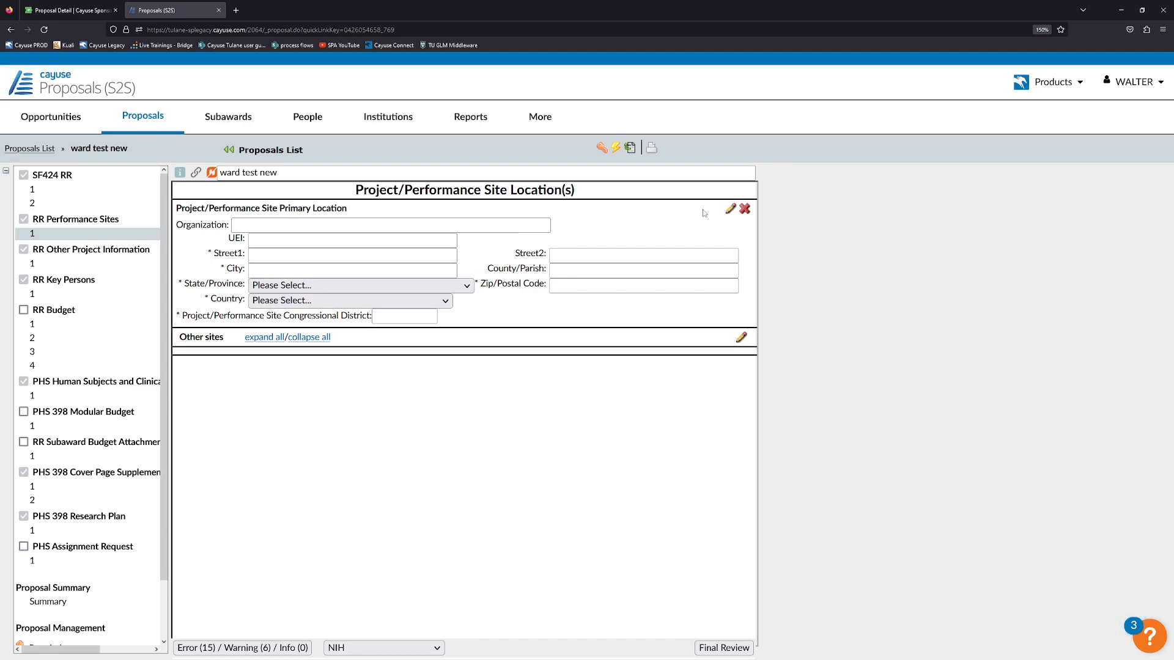
left_click(729, 211)
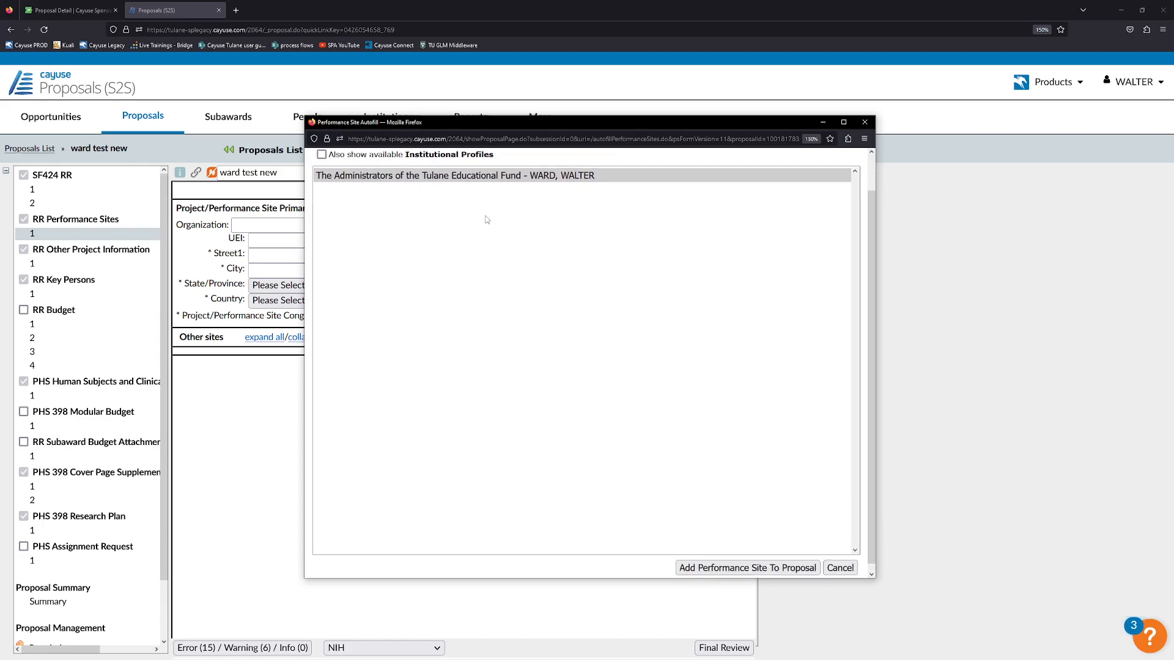
left_click(492, 174)
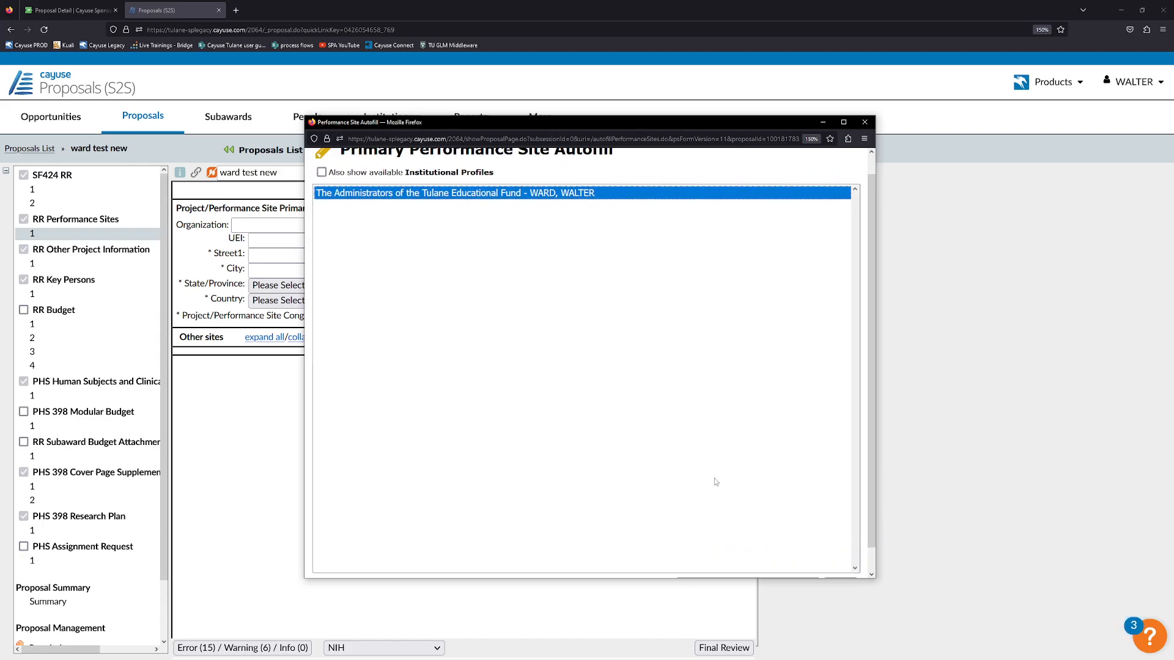
left_click(730, 562)
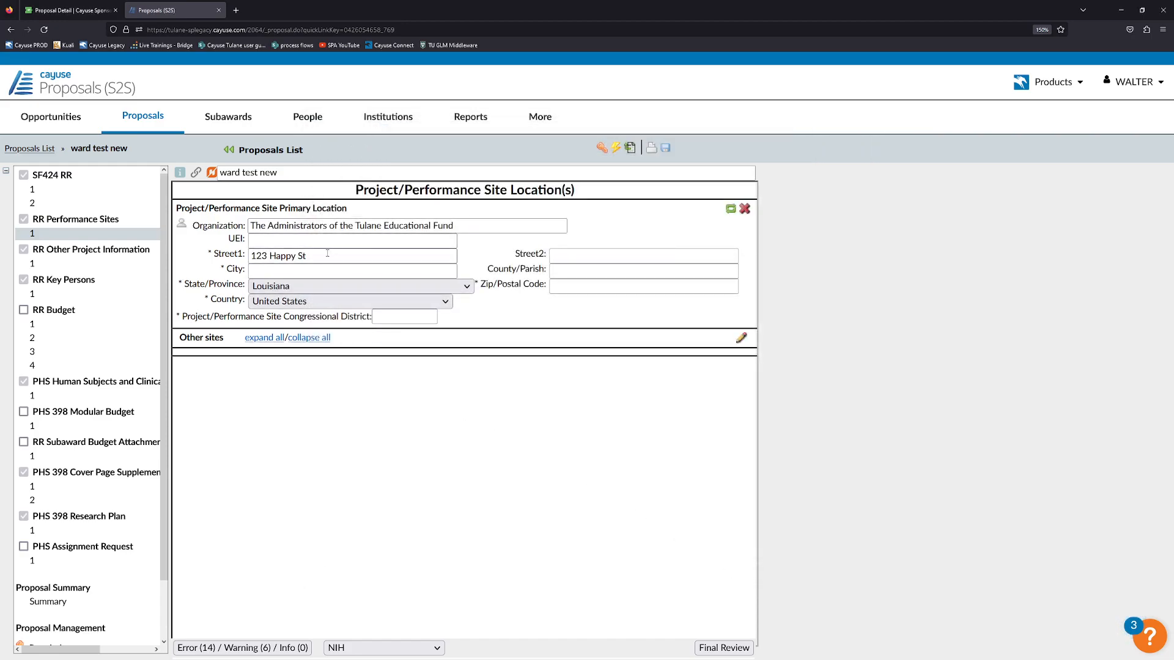
left_click(744, 208)
left_click(629, 370)
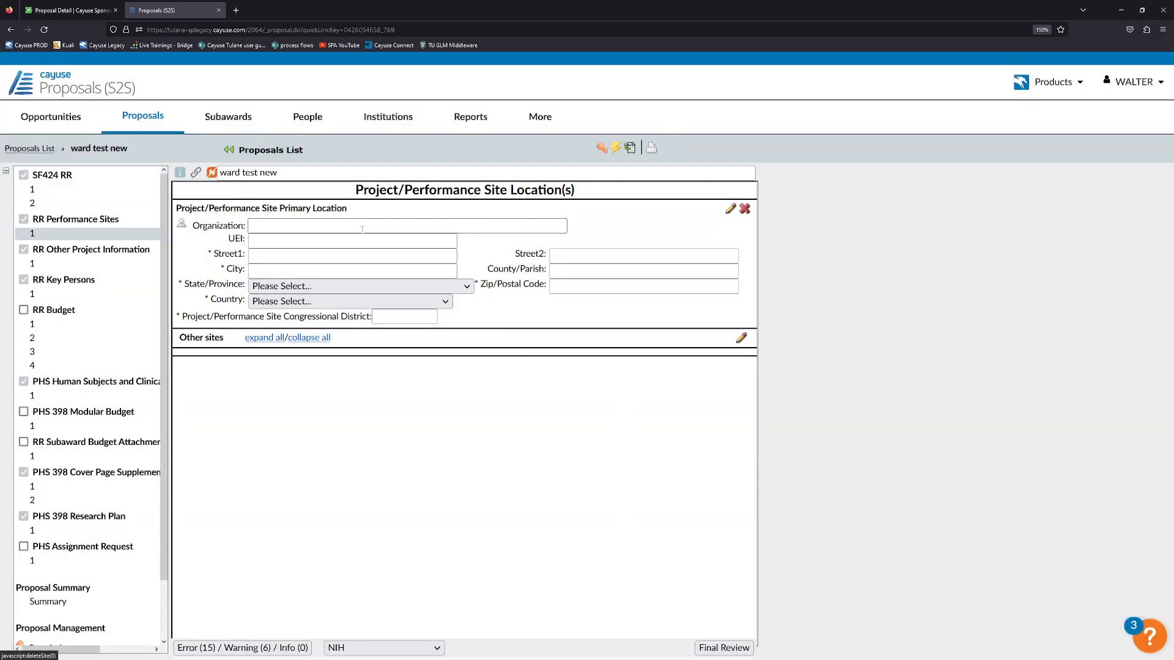
Autofill from the Tulane University institutional profile, delete it, and go to Sponsored Projects.
left_click(730, 209)
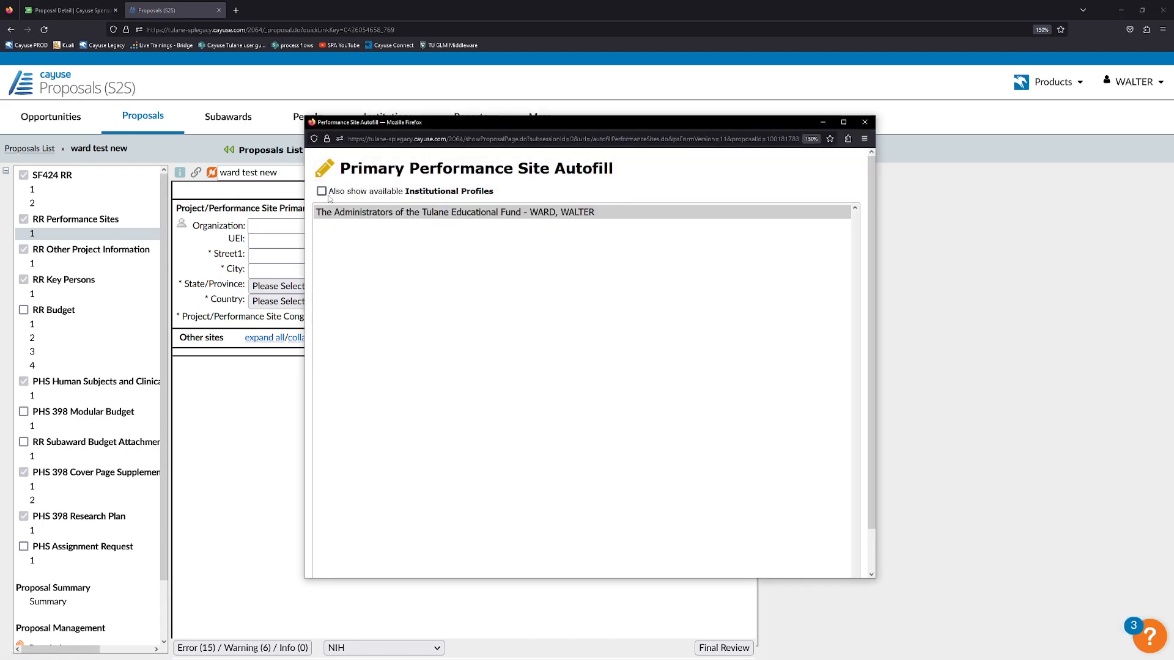
left_click(321, 192)
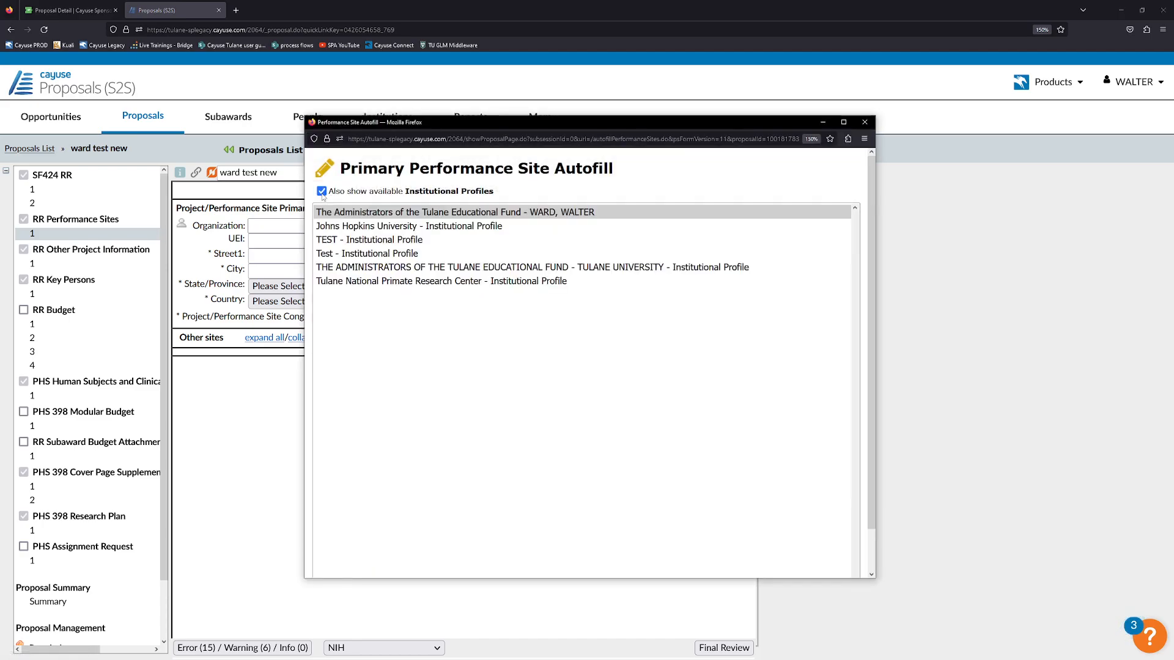
left_click(490, 267)
scroll(747, 487, "down", 1)
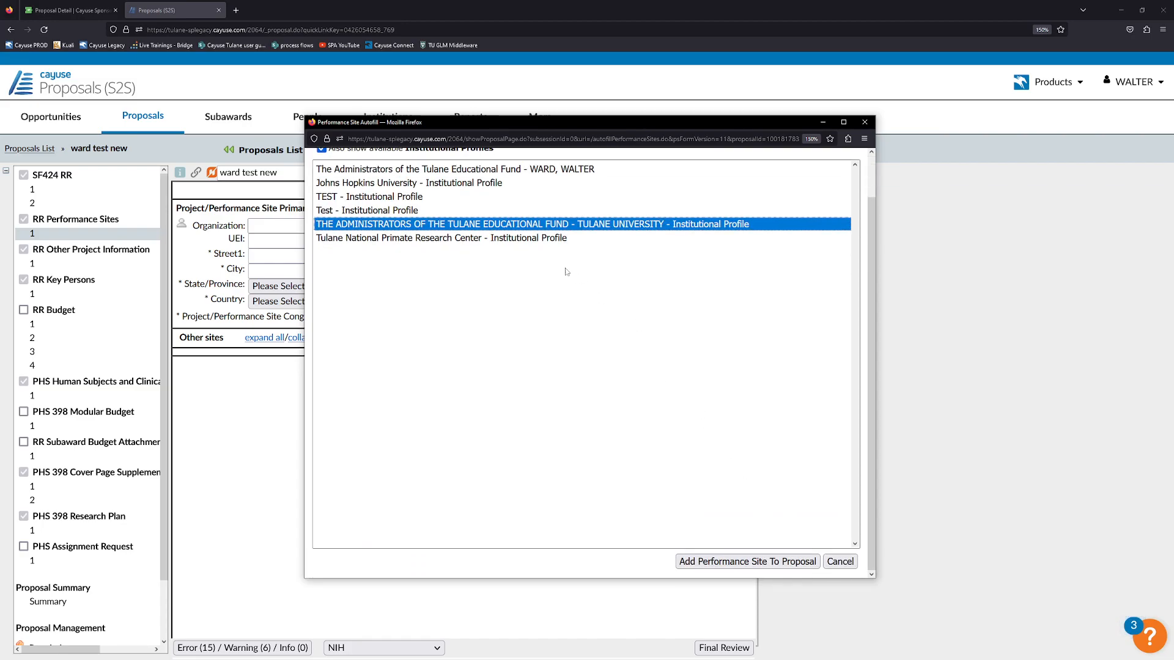
left_click(735, 562)
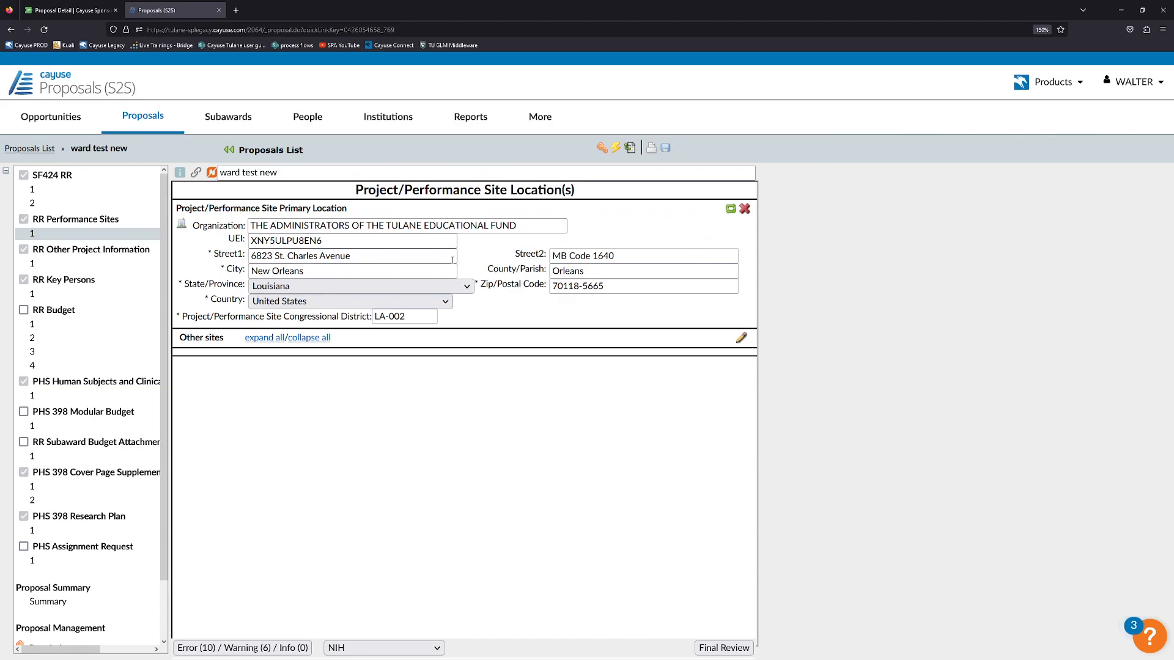
left_click(745, 211)
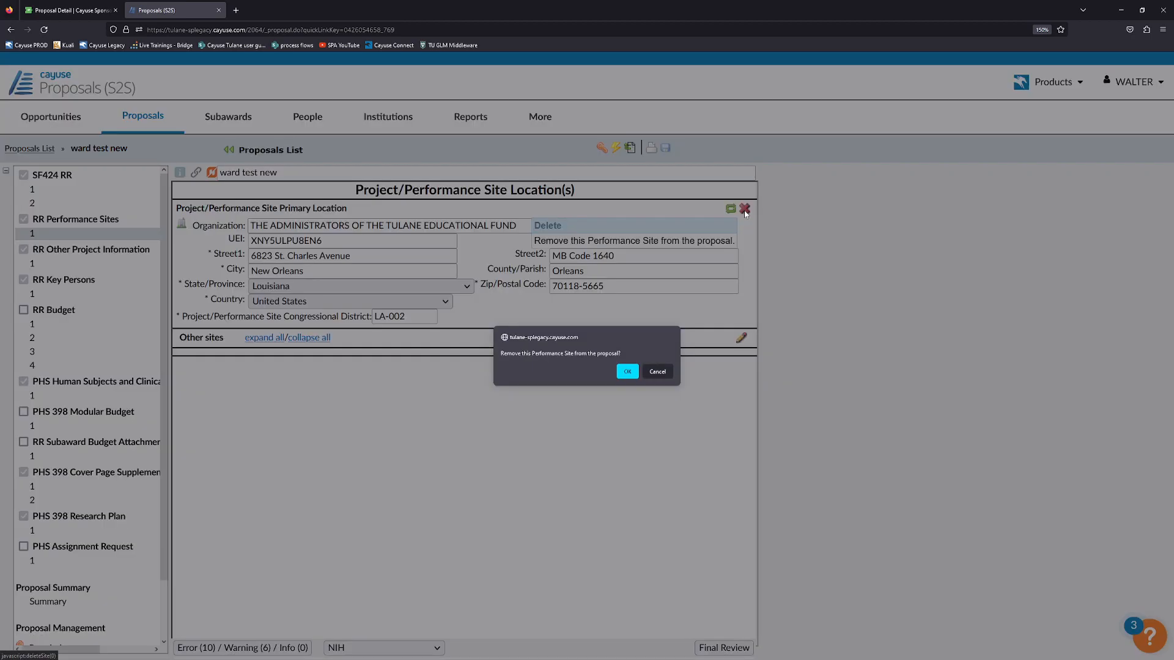
left_click(626, 370)
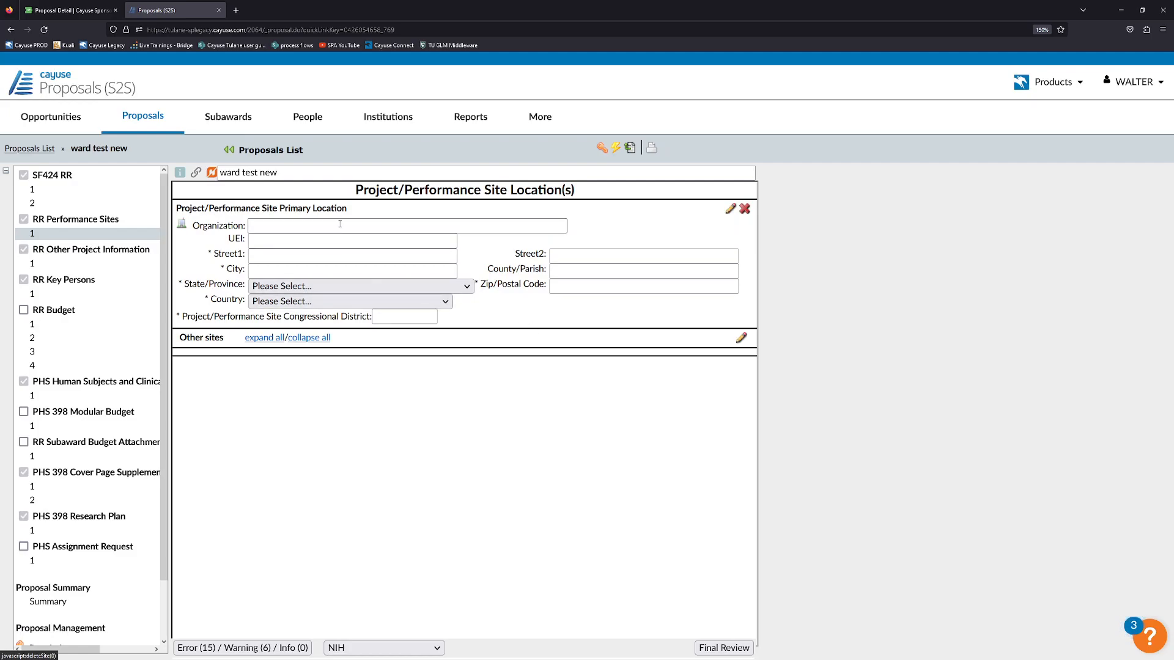
left_click(70, 10)
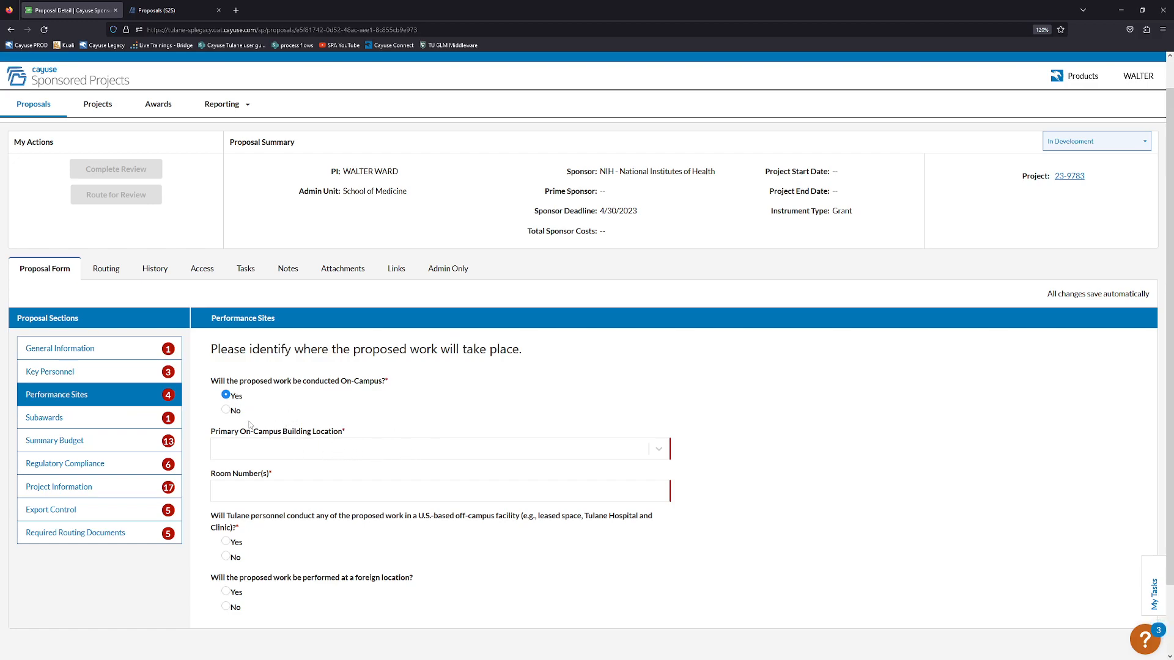
Return to the Proposals (S2S) tab with the performance site locations form.
left_click(159, 9)
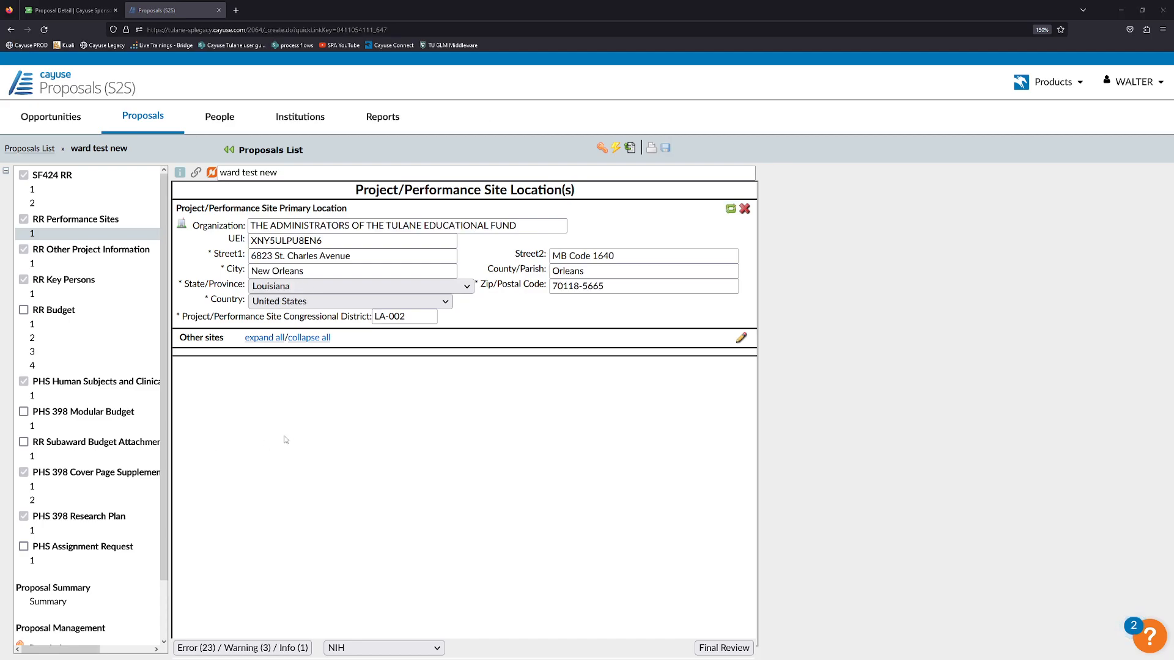
On RR Other Project Information, answer Human Subjects Yes, exemption No, IRB review pending Yes.
left_click(108, 265)
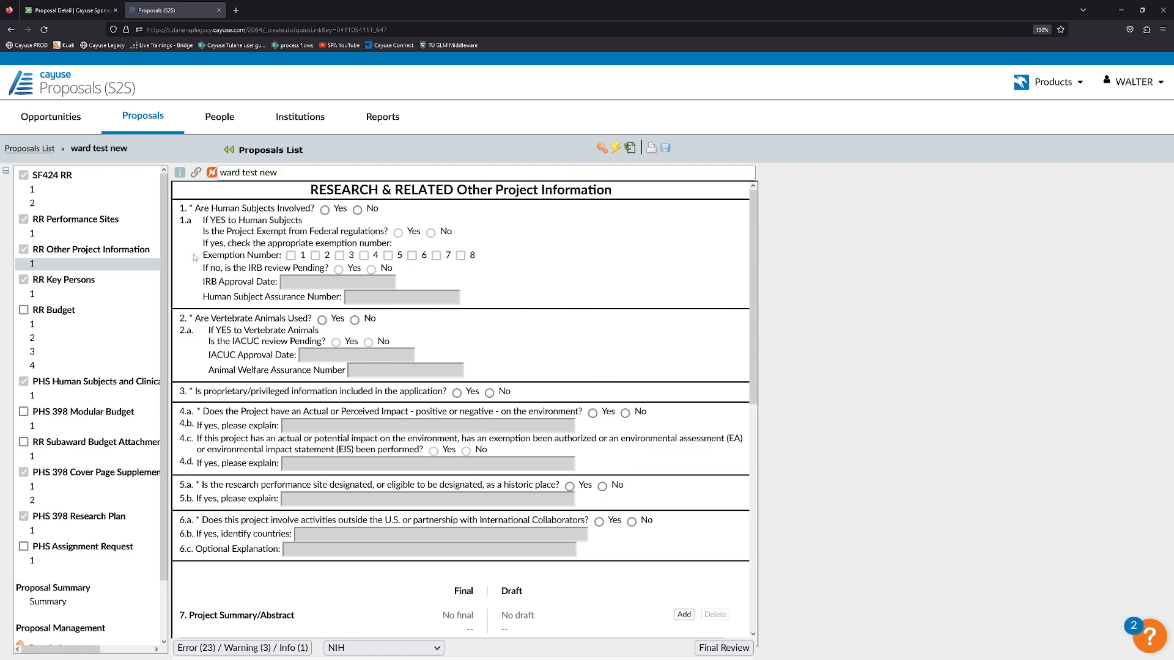
left_click(324, 210)
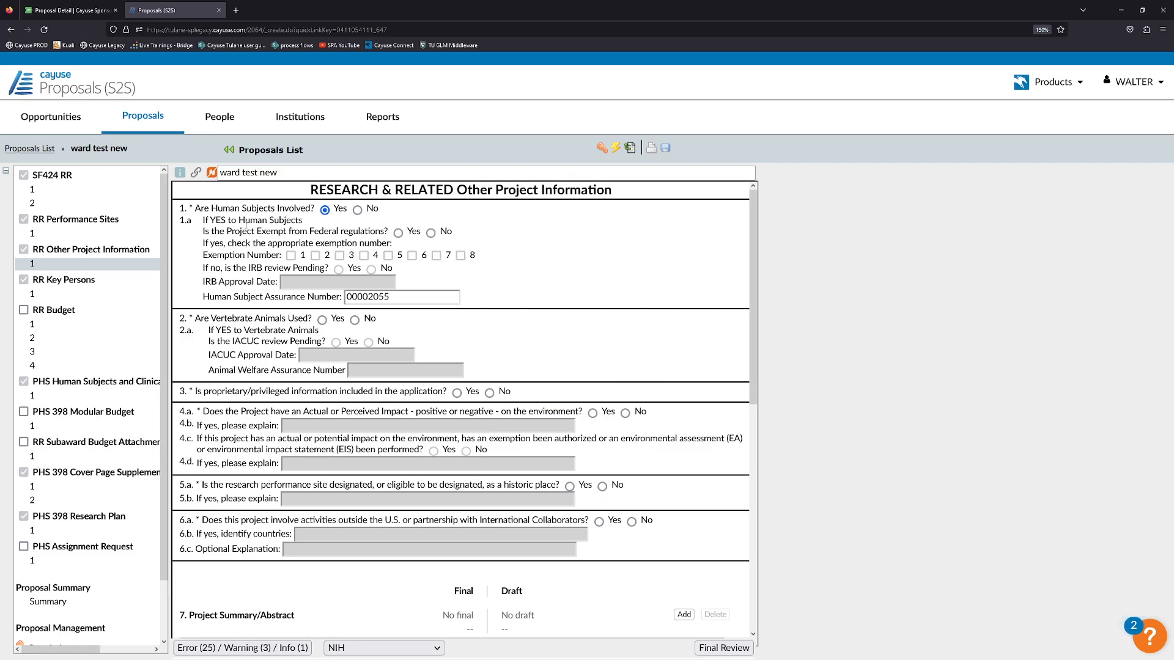
left_click(431, 232)
left_click(398, 233)
mouse_move(343, 260)
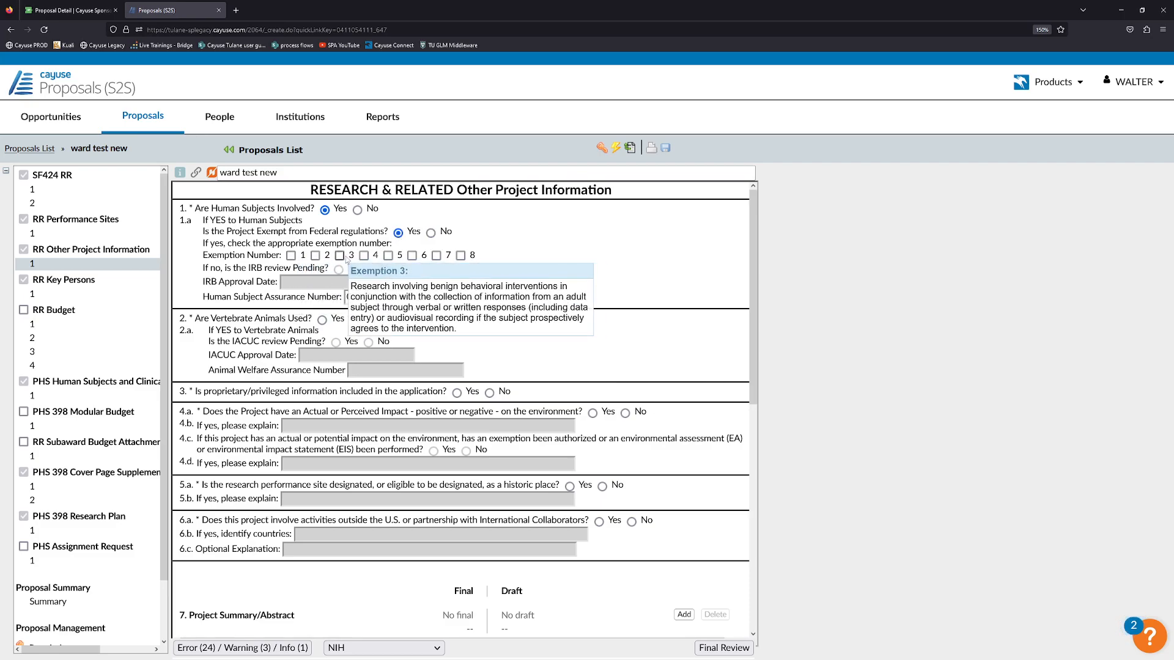
mouse_move(414, 257)
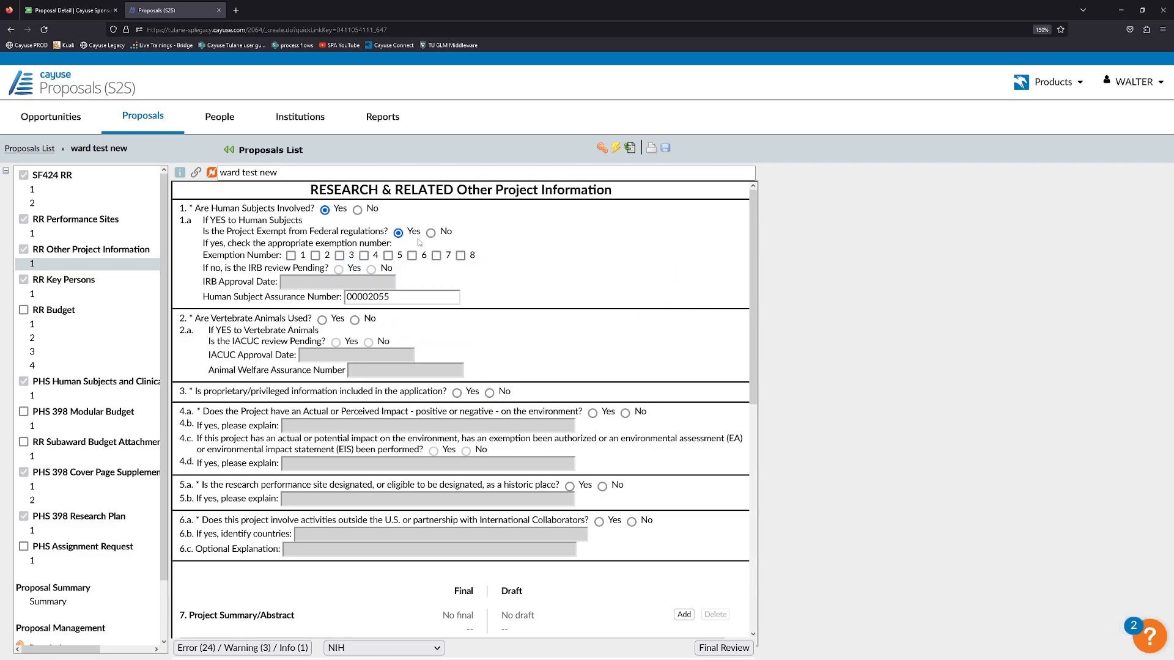
left_click(431, 233)
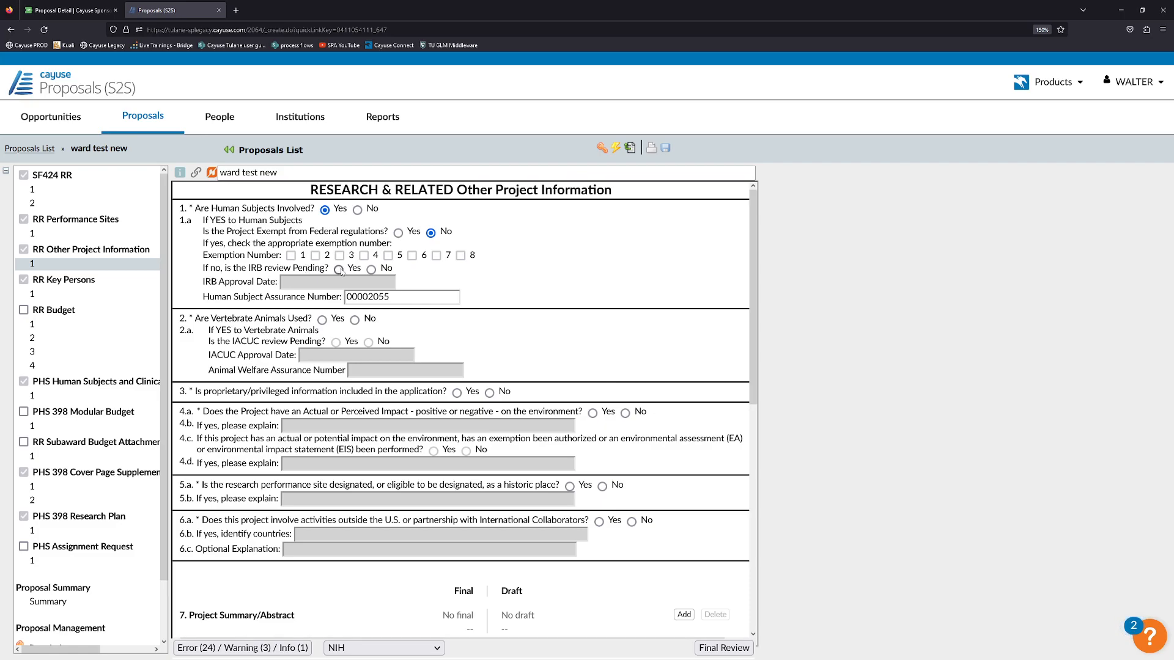
left_click(371, 270)
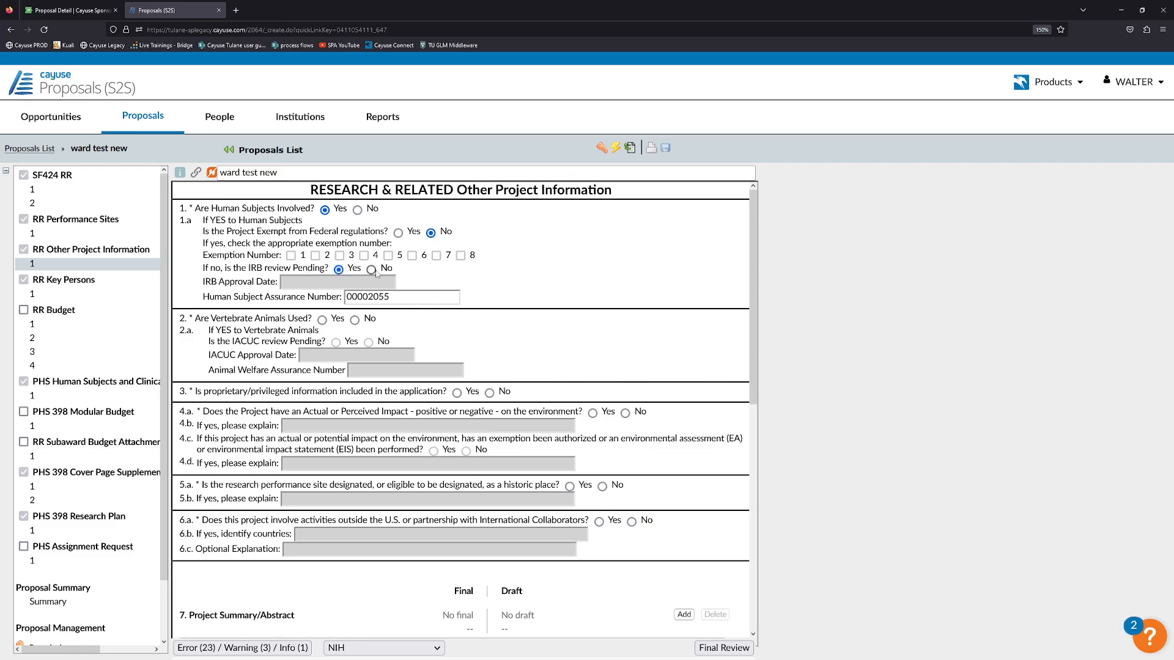
left_click(340, 270)
scroll(500, 292, "down", 3)
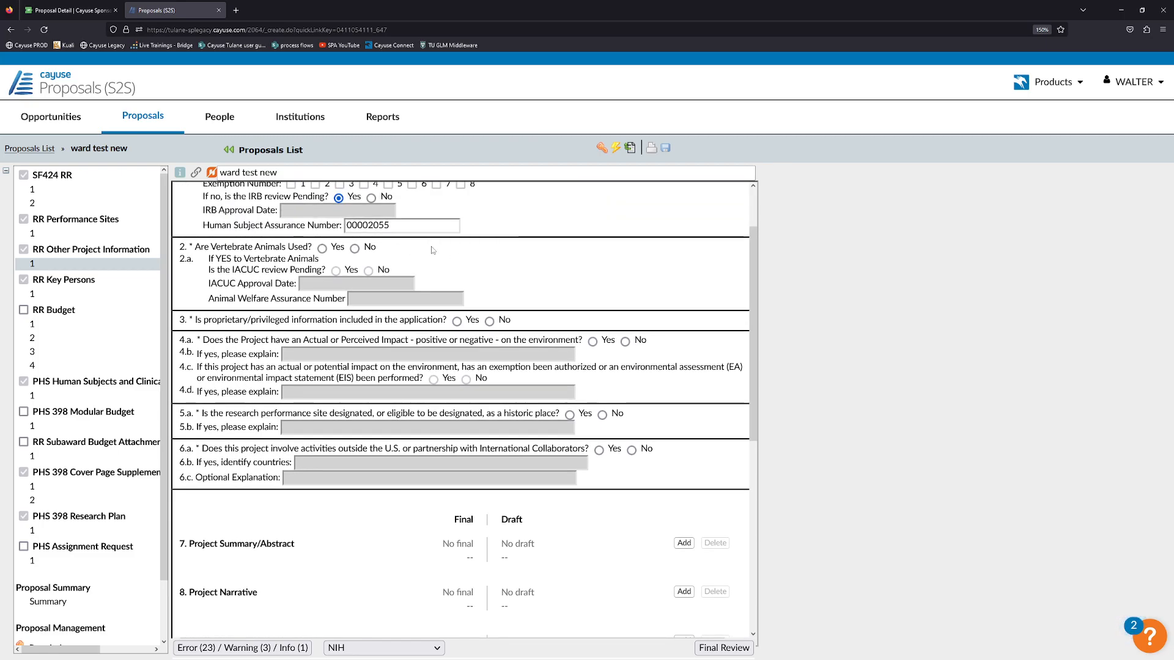
Answer No to vertebrate animals, proprietary information, historic site and international collaboration questions.
left_click(354, 249)
left_click(489, 321)
scroll(547, 315, "down", 1)
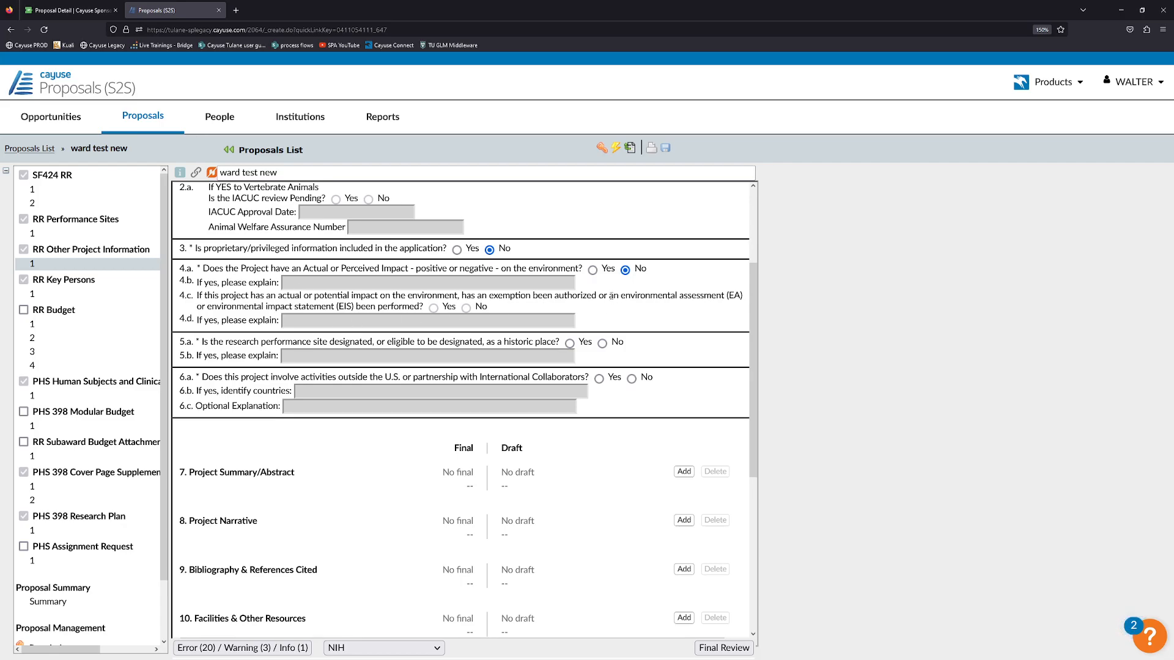
scroll(454, 281, "down", 2)
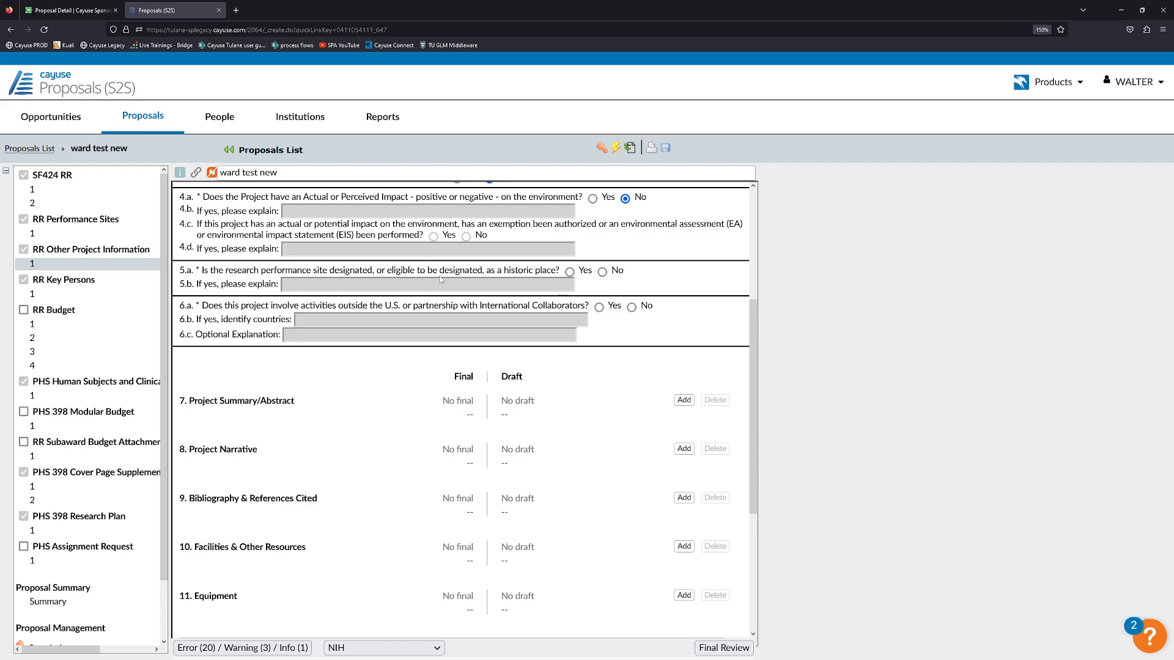
left_click(602, 271)
left_click(633, 309)
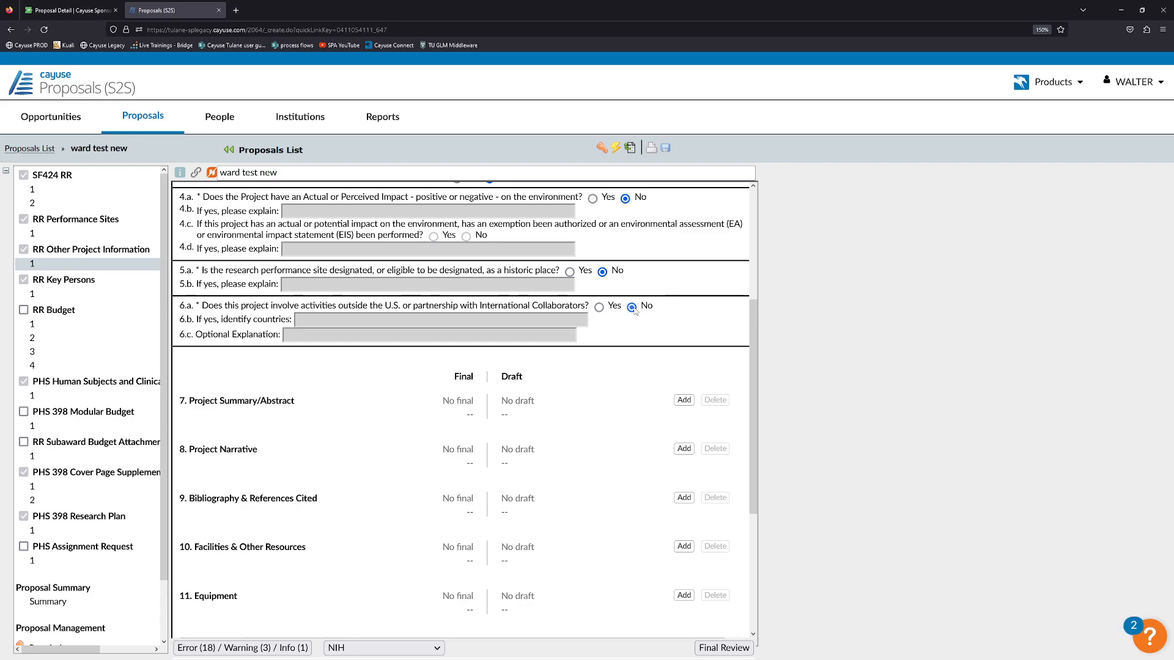
left_click(599, 308)
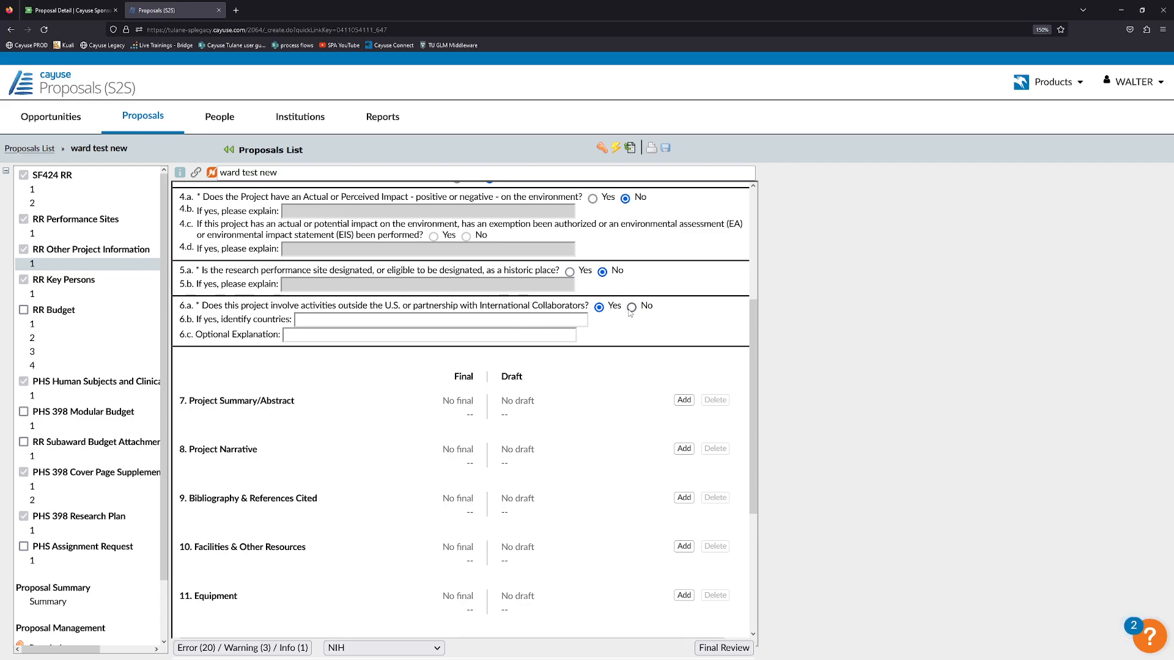
left_click(631, 307)
scroll(614, 335, "down", 2)
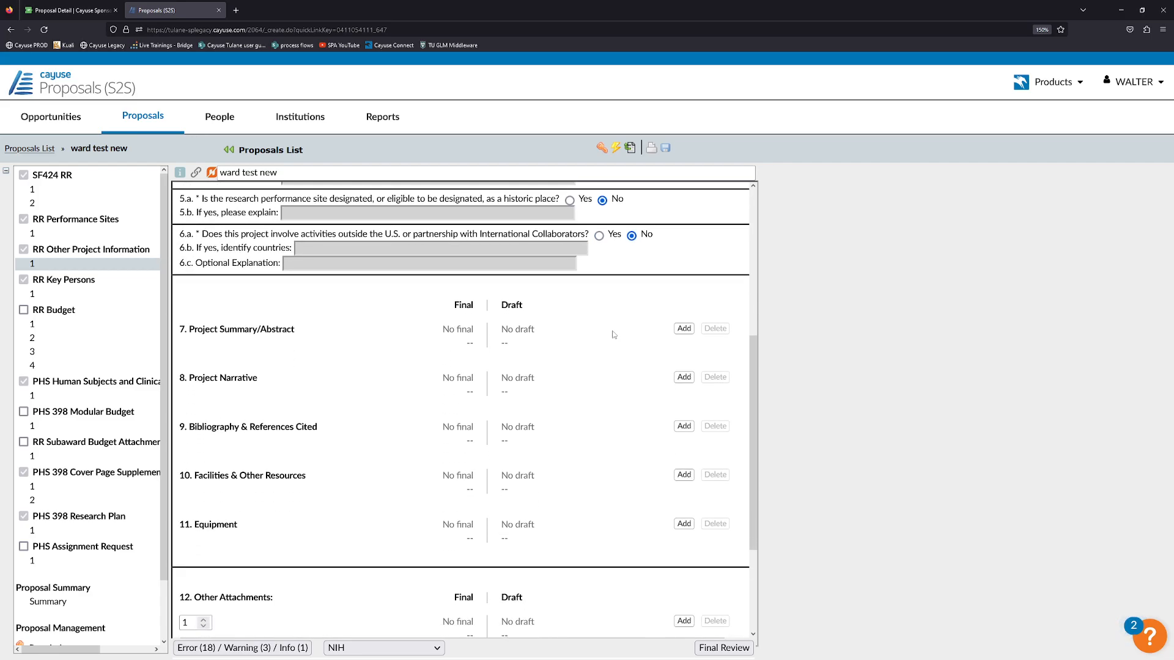
scroll(641, 383, "down", 2)
scroll(641, 383, "up", 2)
Upload Project Summary_Abstract.pdf as the final Project Summary/Abstract attachment.
left_click(685, 330)
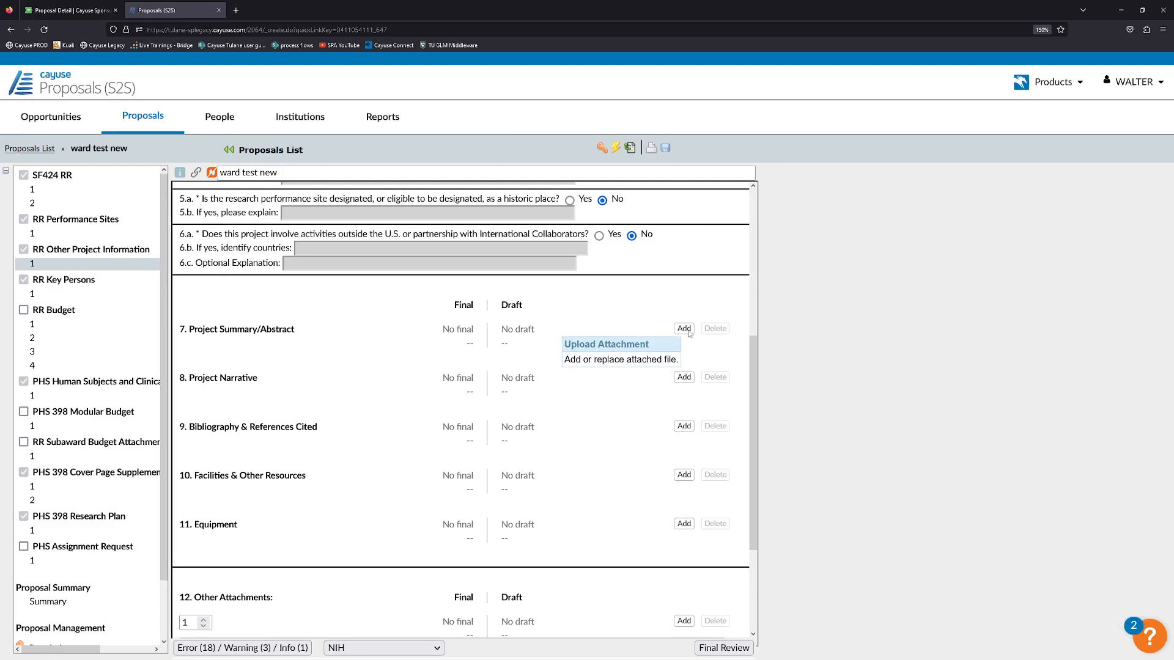
left_click(687, 331)
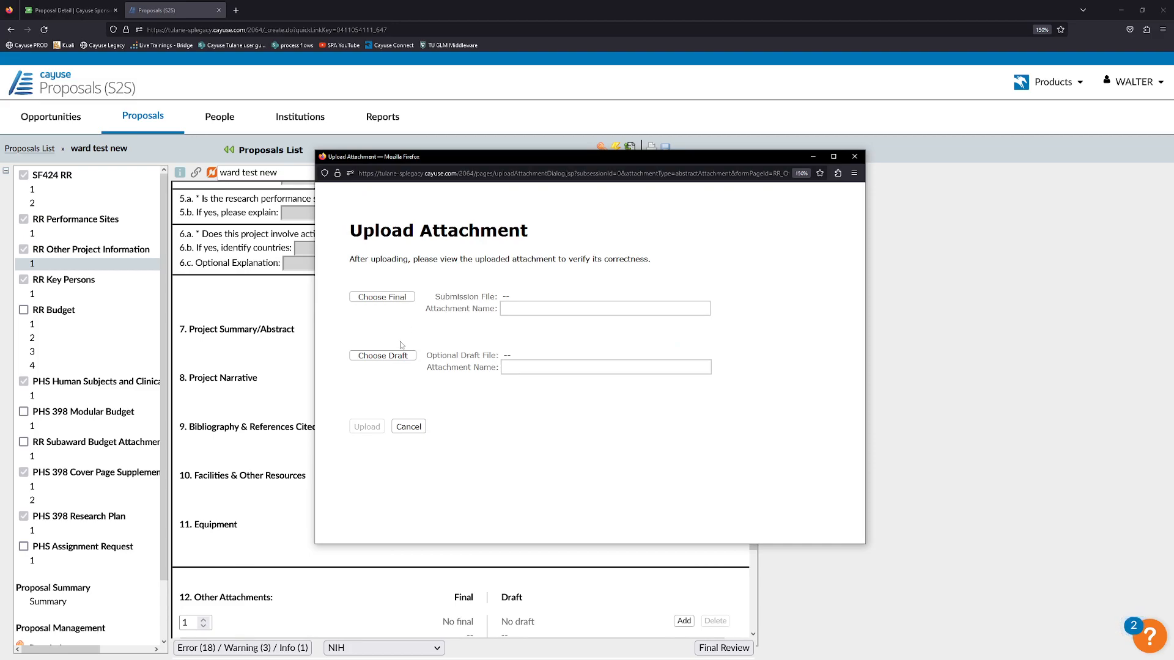
left_click(403, 299)
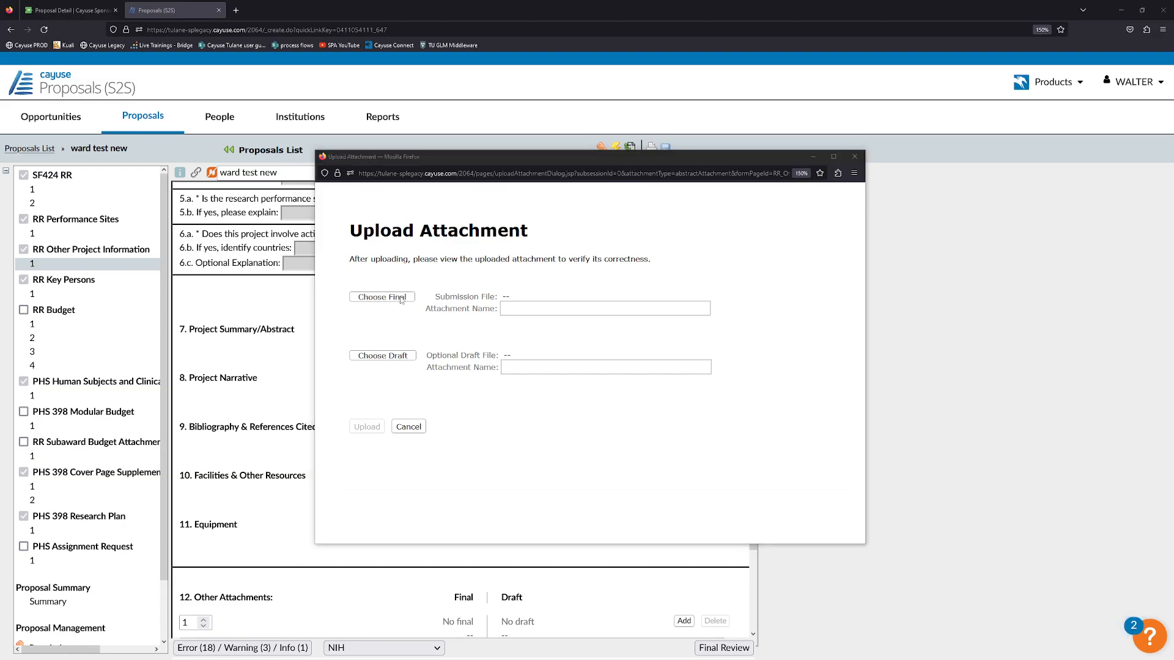
scroll(449, 355, "down", 2)
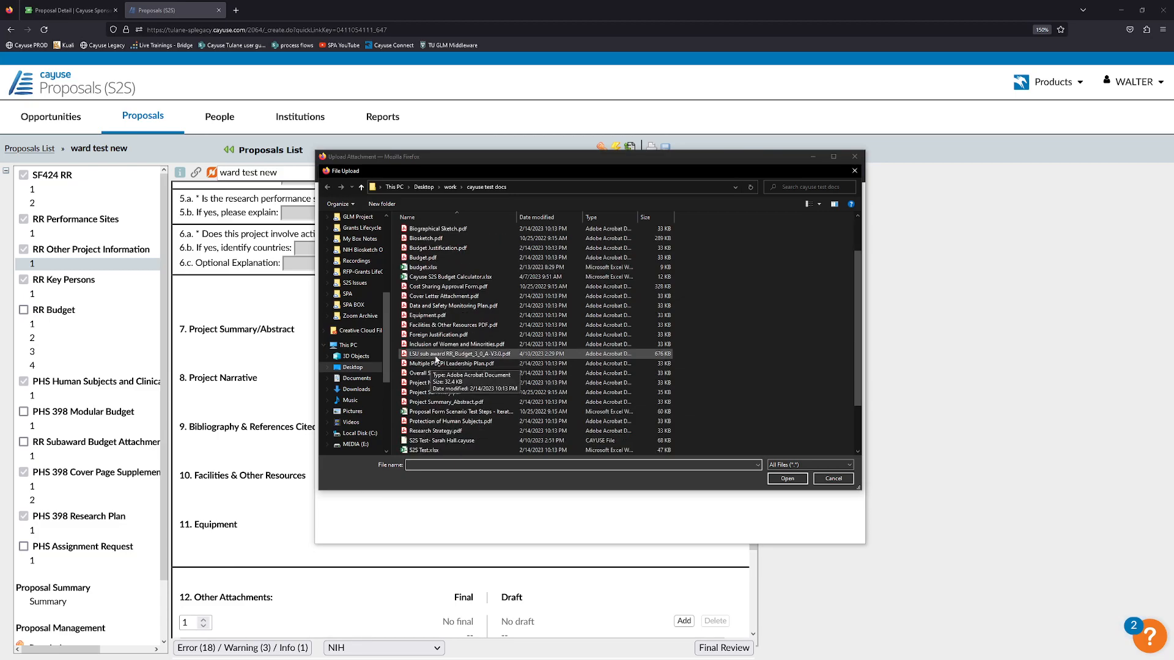
left_click(446, 402)
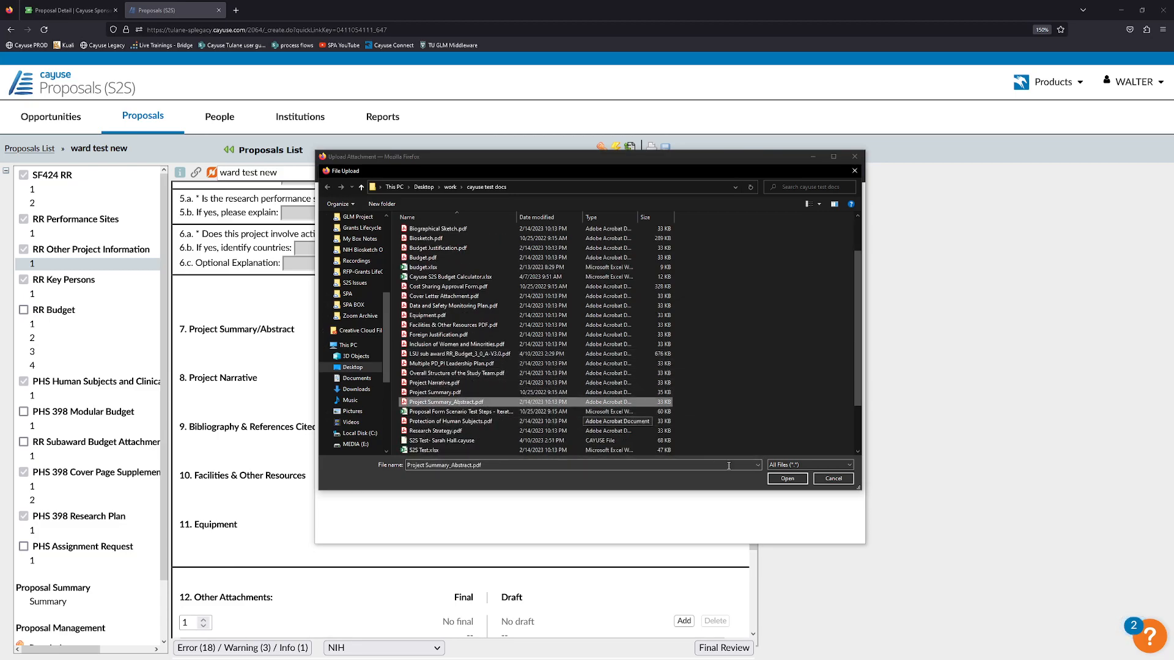
left_click(789, 479)
left_click(379, 428)
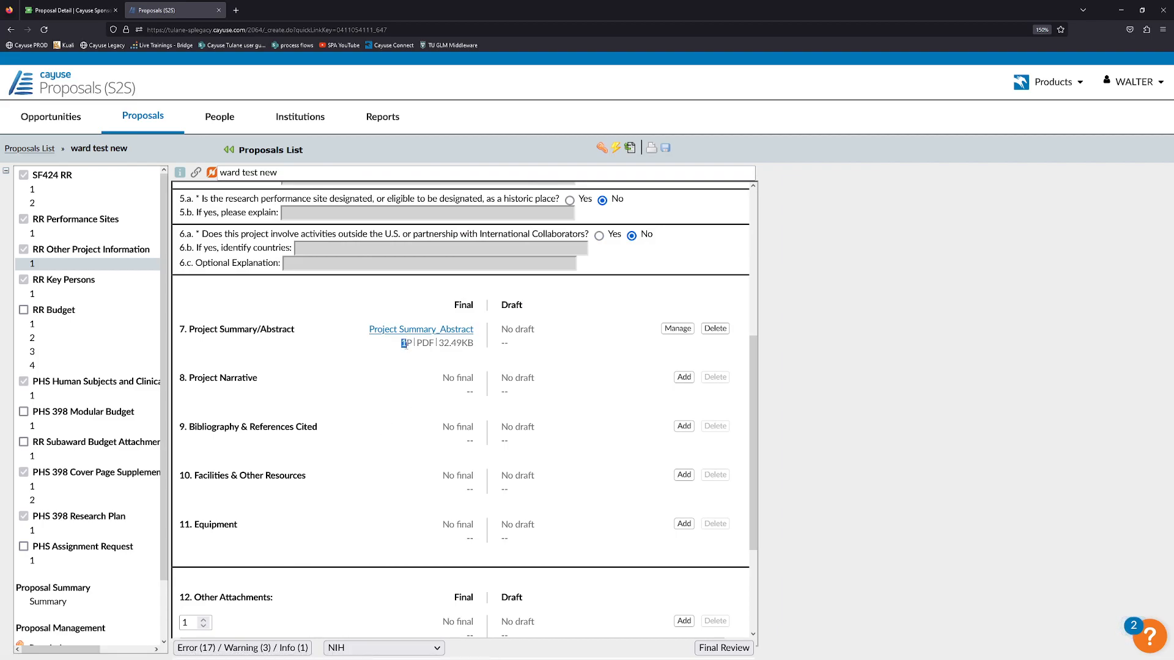
left_click_drag(422, 343, 470, 345)
left_click(469, 346)
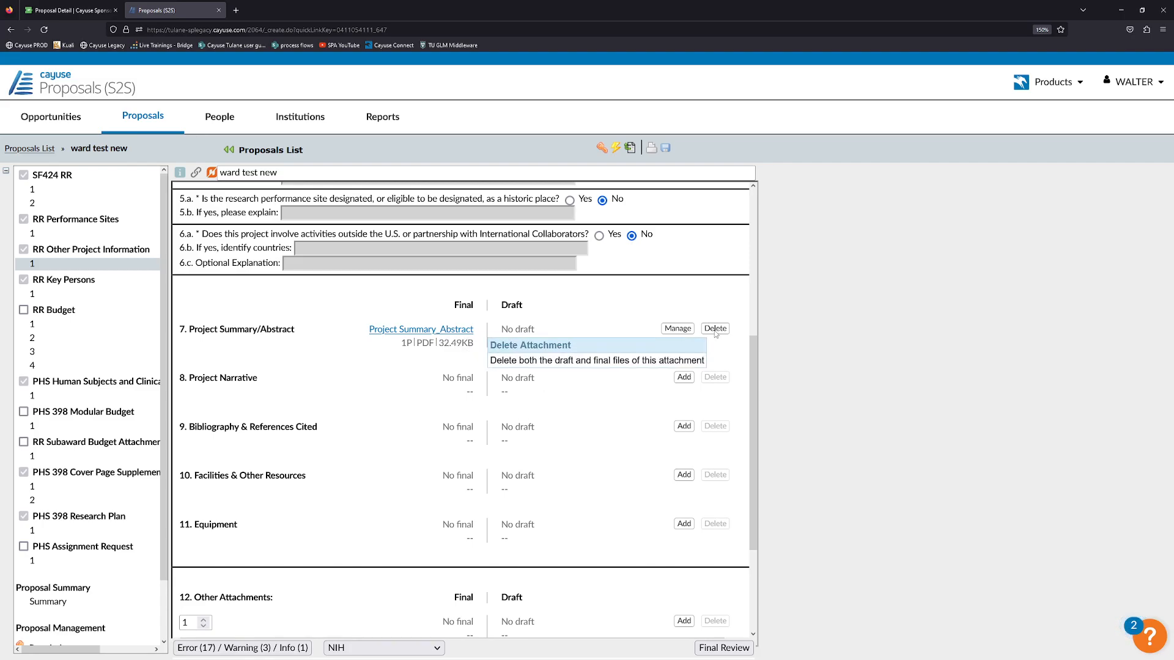
scroll(597, 366, "down", 2)
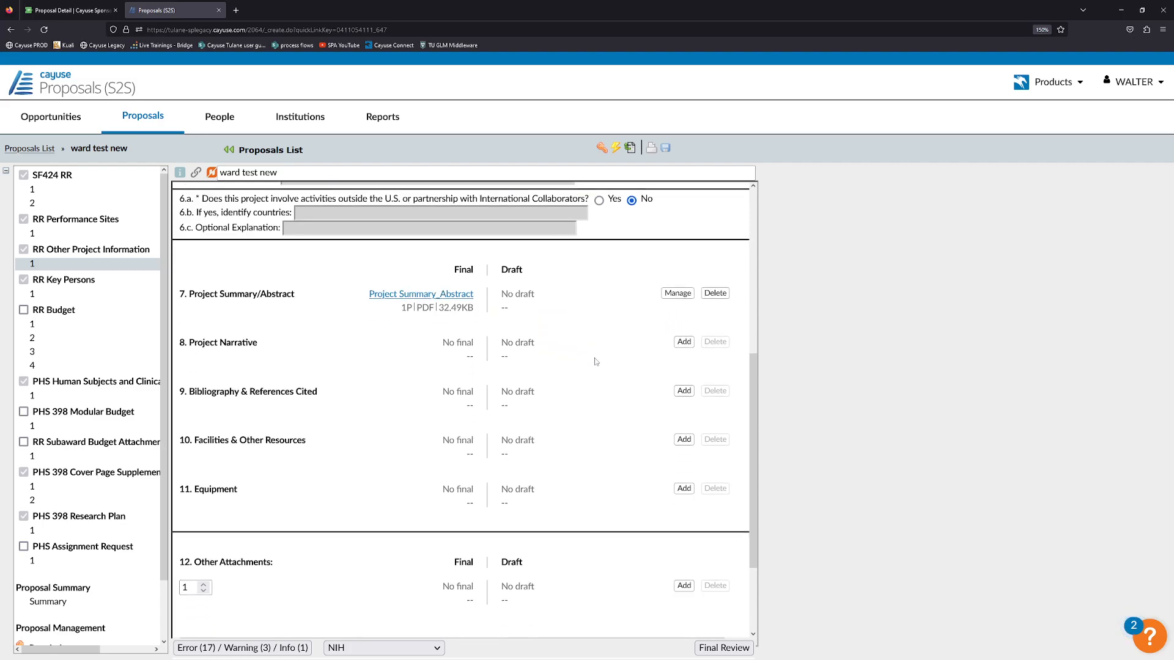
Upload Project Narrative.pdf and Bibliography & References Cited.pdf as final attachments.
left_click(684, 305)
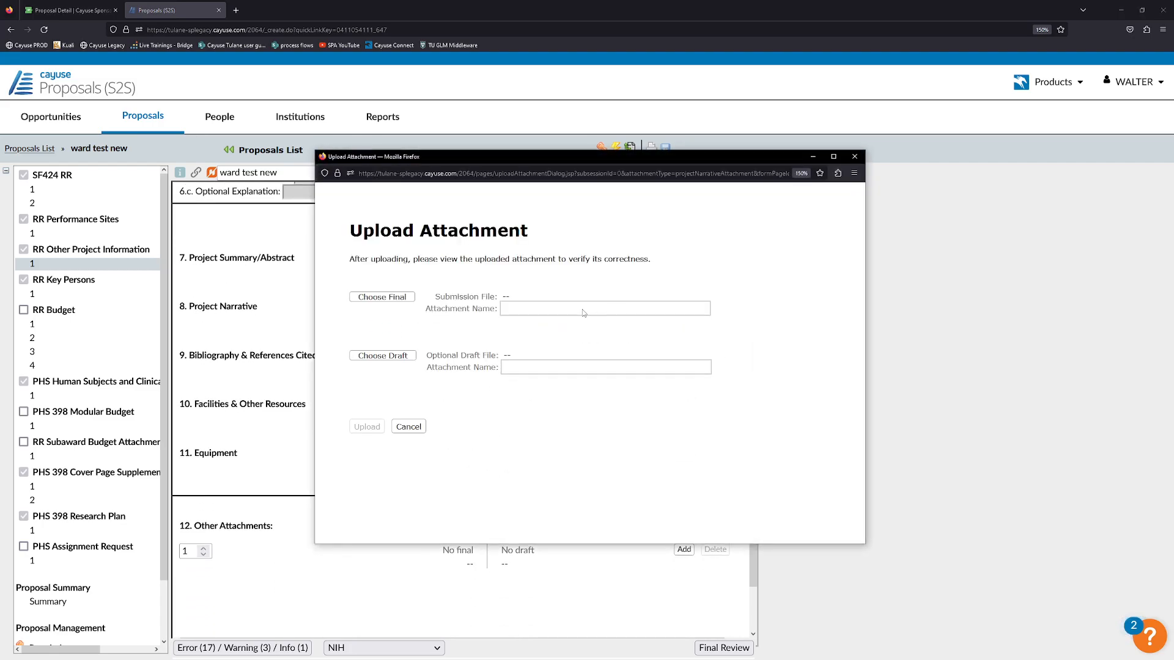
left_click(402, 297)
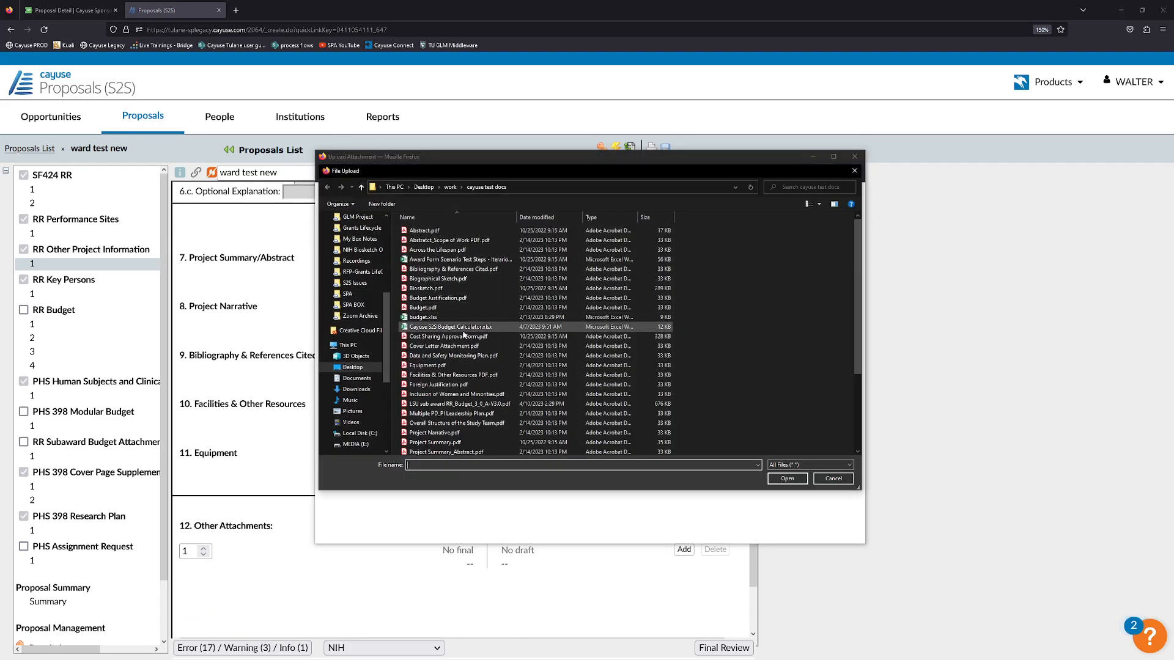
left_click(435, 382)
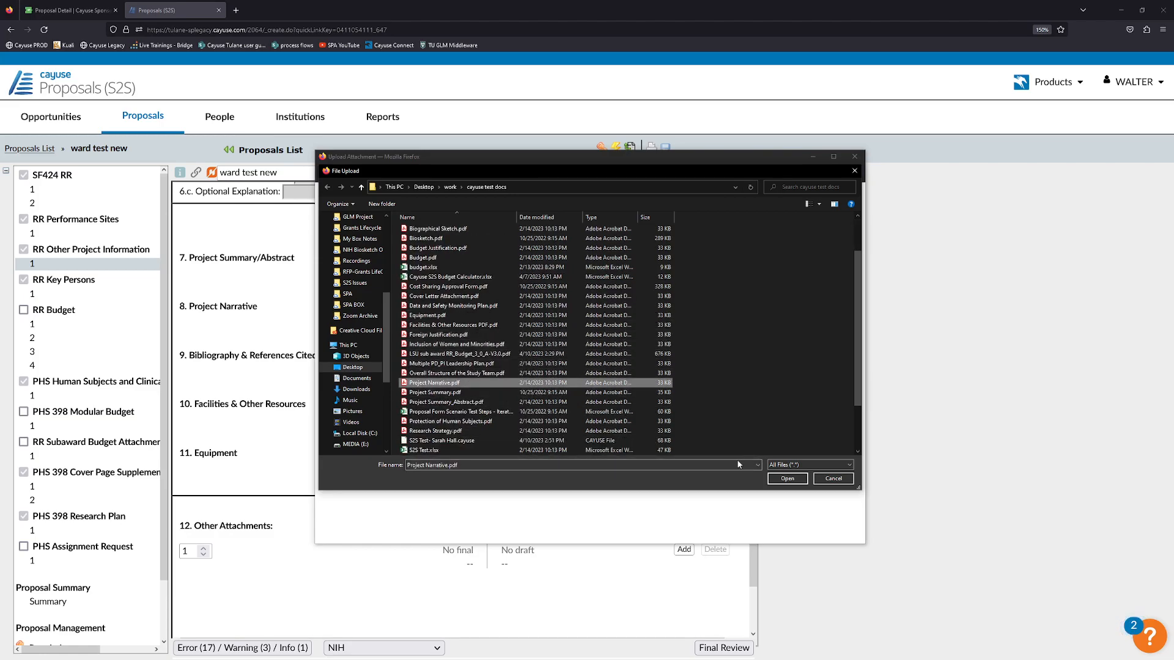
left_click(776, 478)
left_click(368, 427)
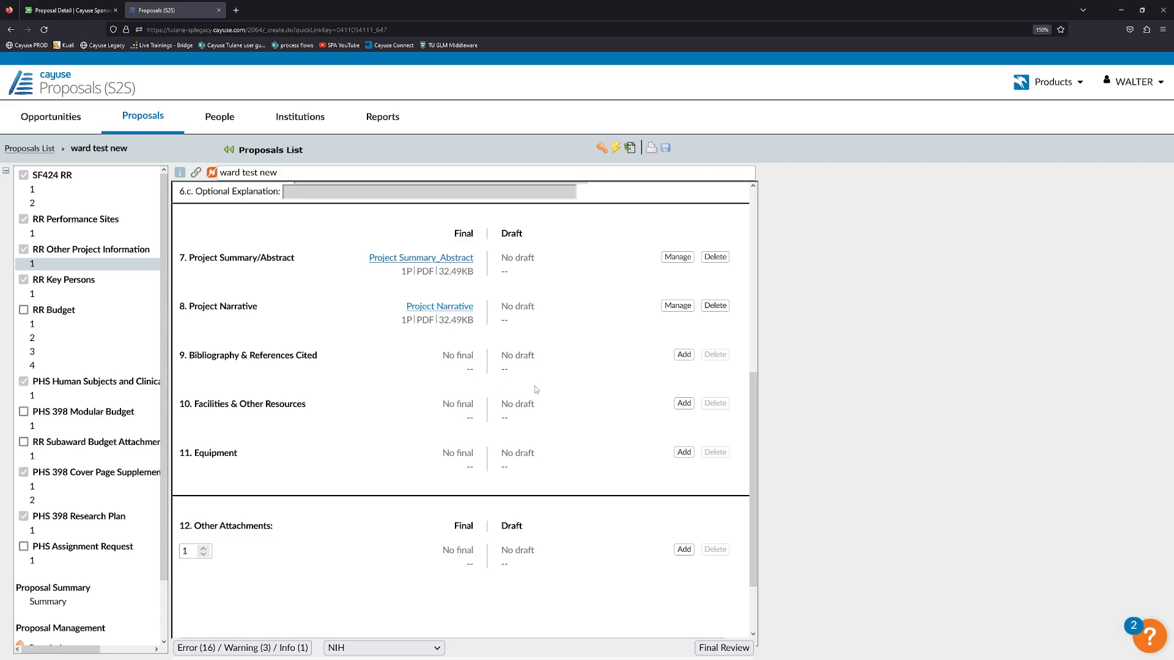
left_click(684, 357)
left_click(403, 297)
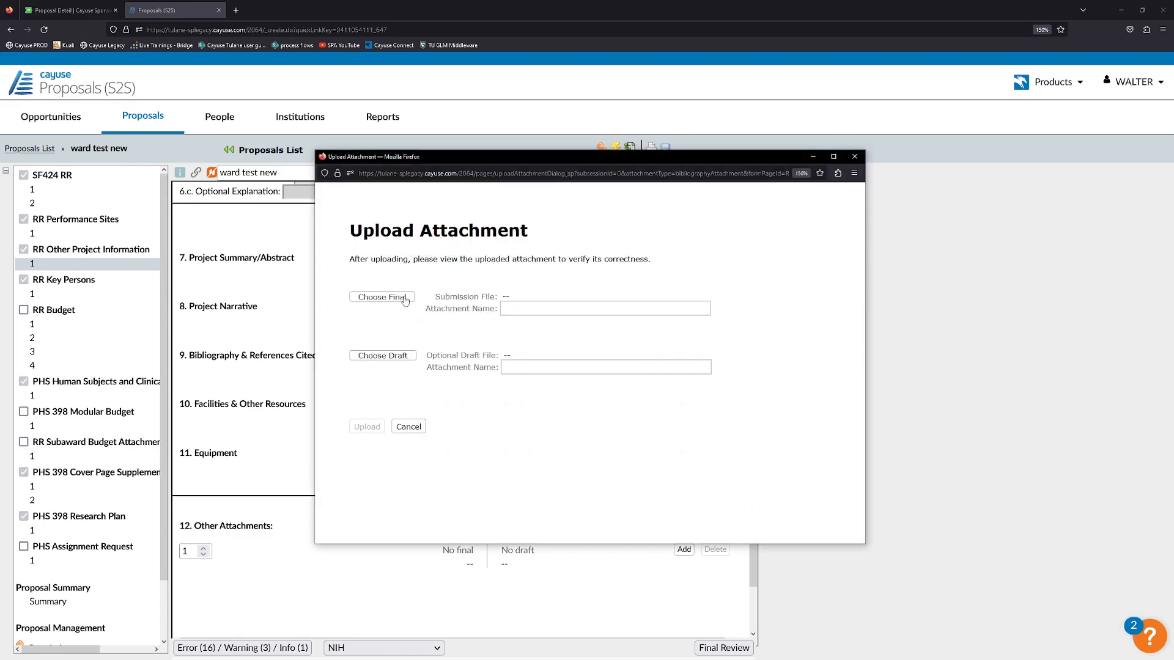
left_click(470, 270)
left_click(786, 479)
left_click(367, 426)
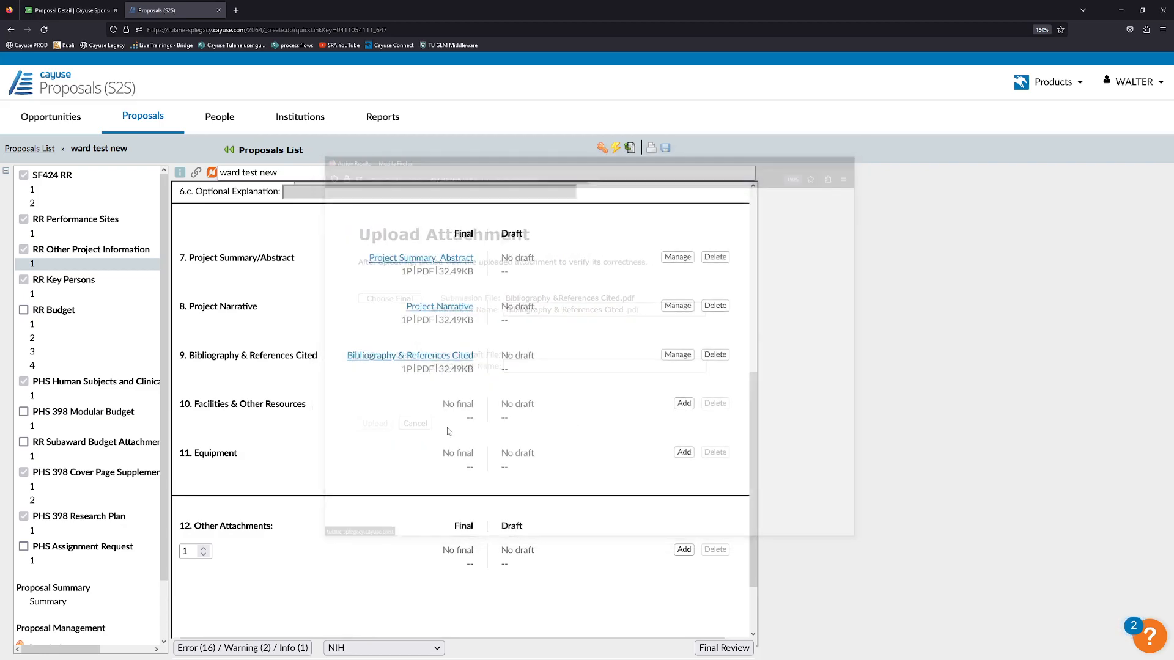
Upload Facilities & Other Resources PDF.pdf and Equipment.pdf as final attachments.
left_click(683, 403)
left_click(396, 298)
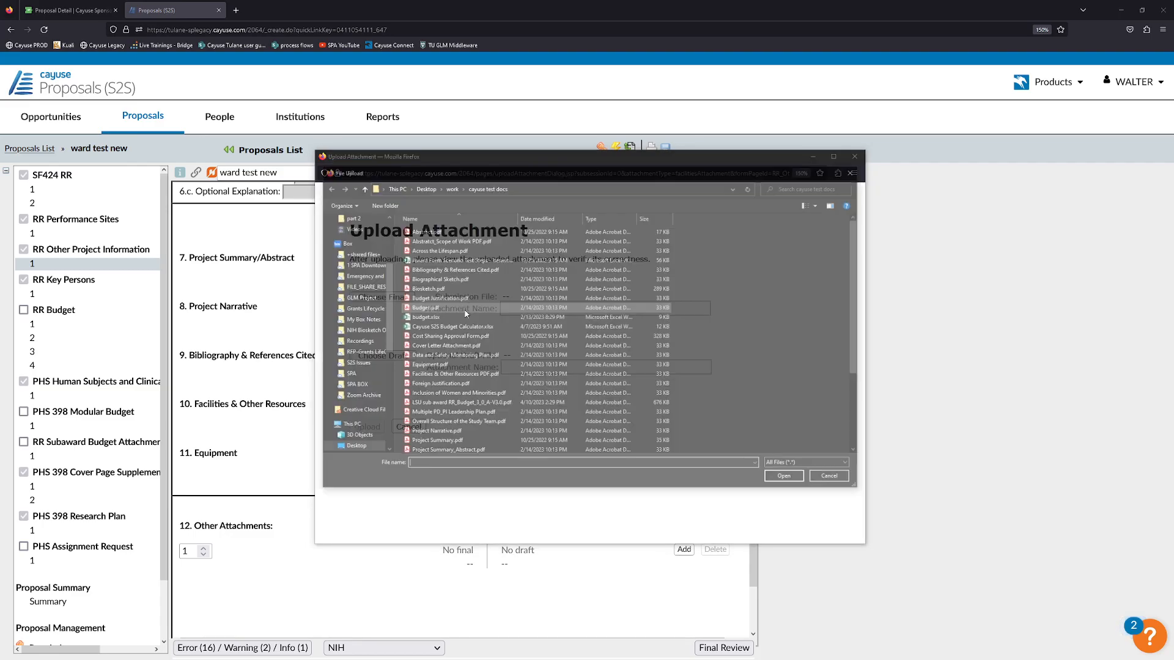
double_click(467, 376)
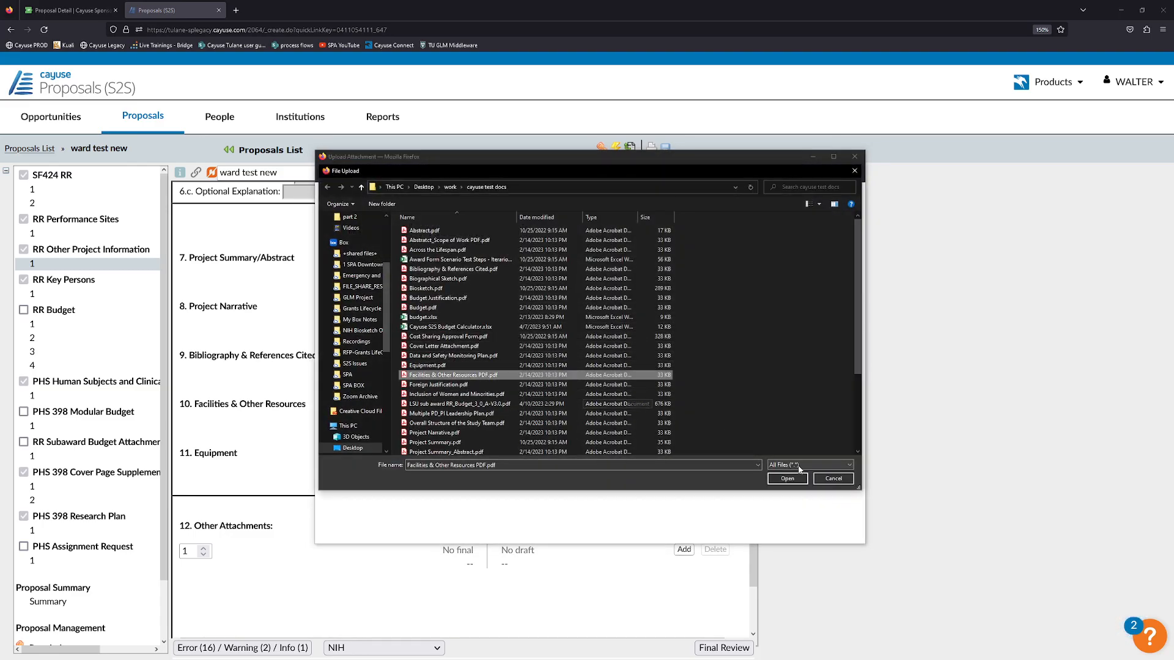
left_click(367, 426)
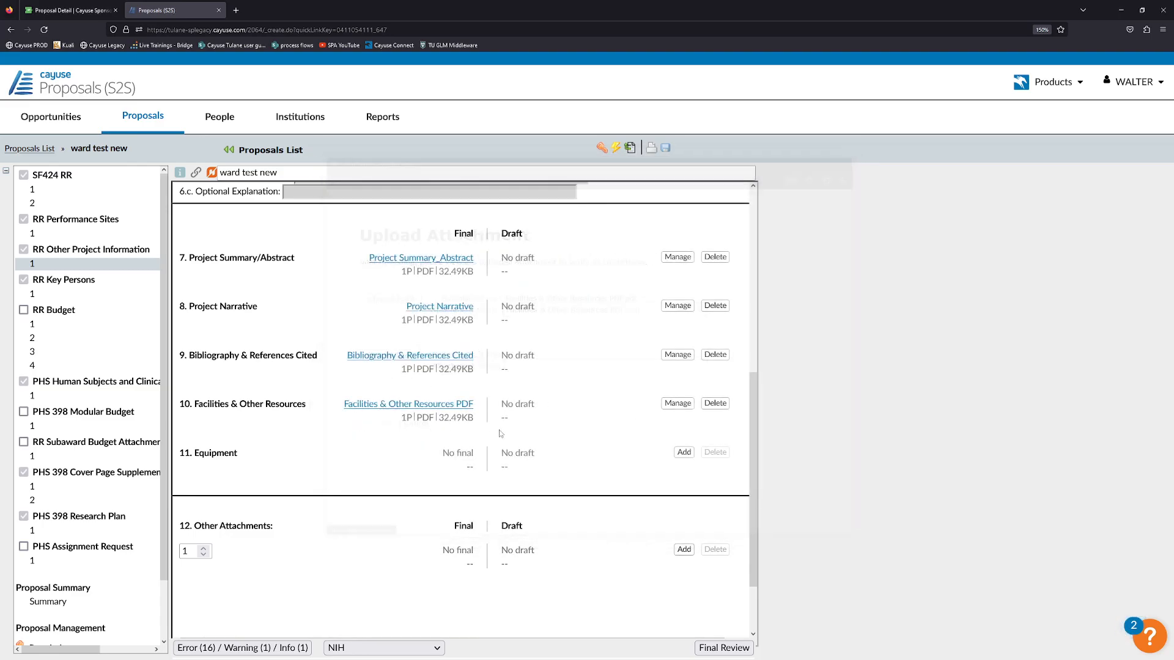
left_click(682, 452)
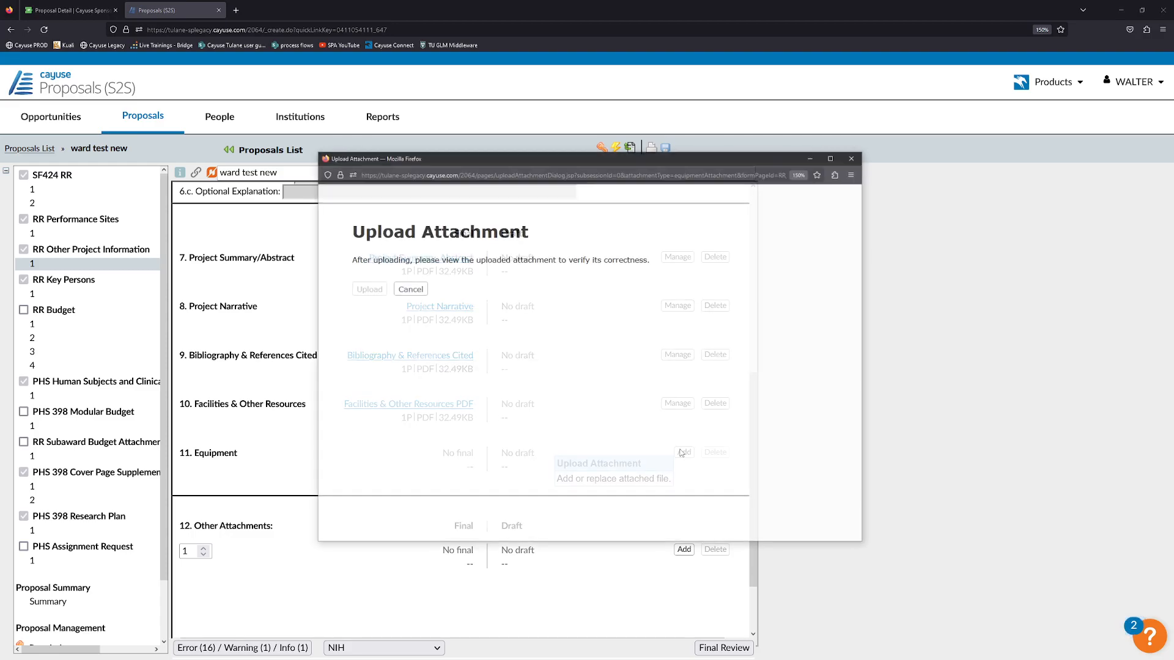
left_click(400, 297)
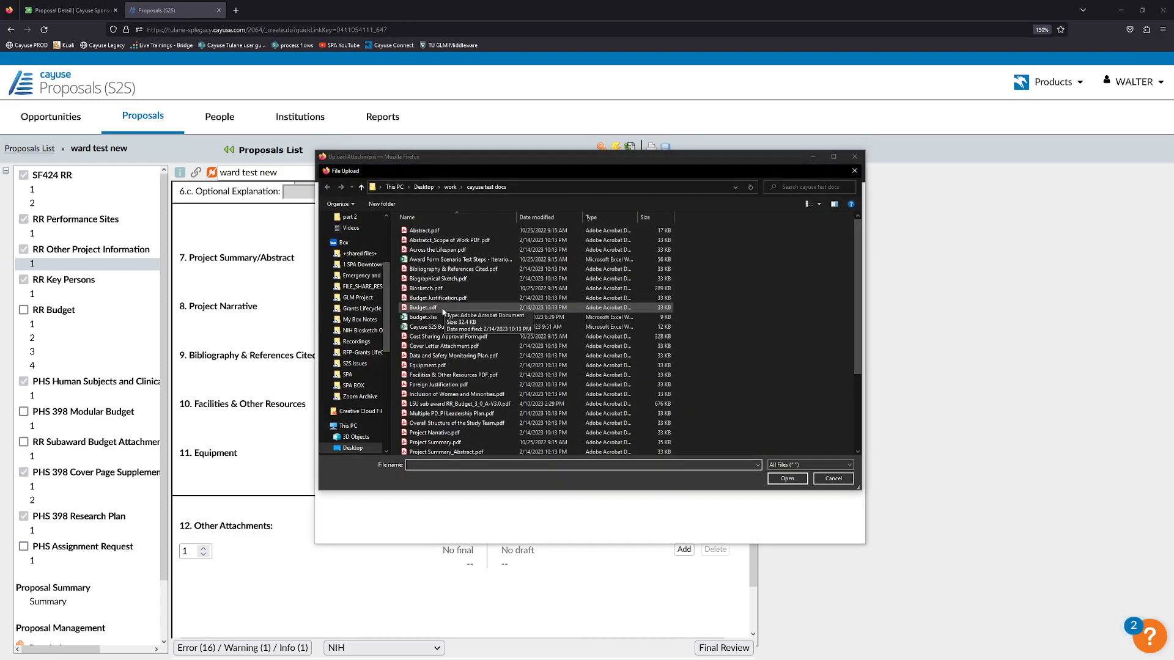
left_click(428, 365)
left_click(786, 478)
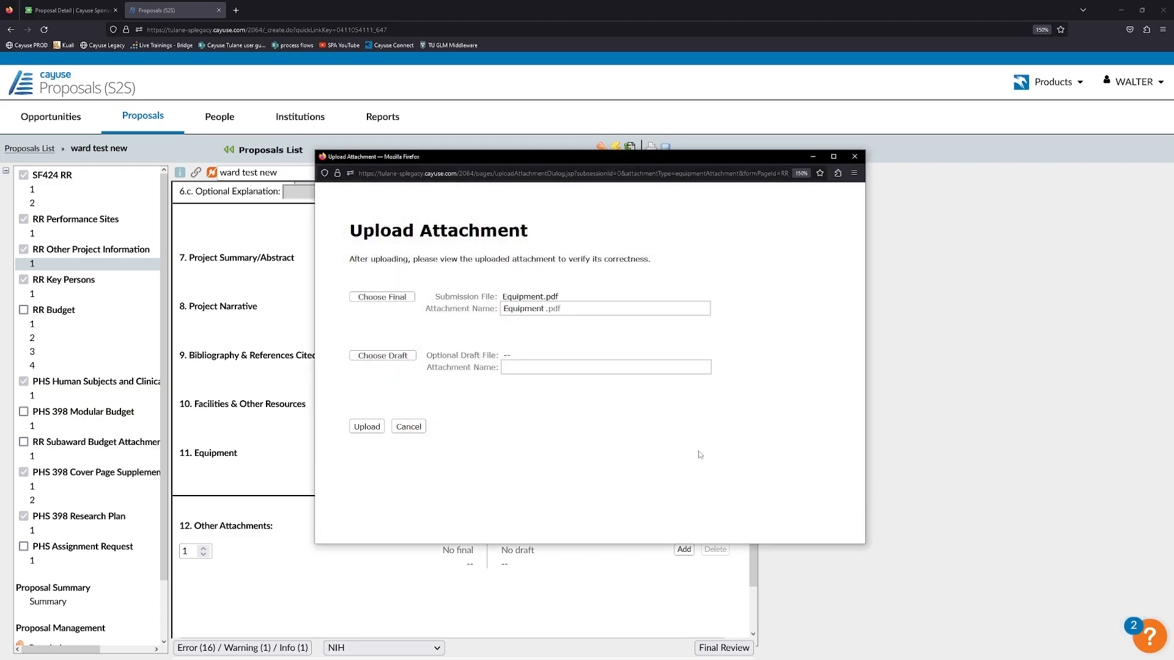
left_click(367, 426)
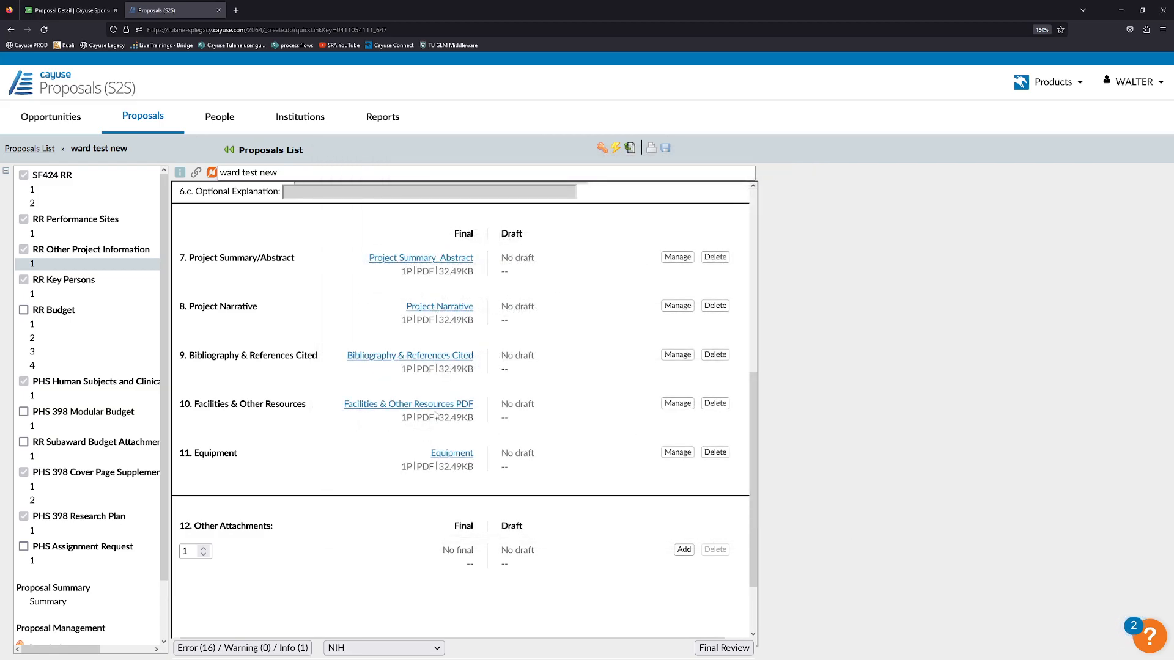
scroll(428, 416, "down", 2)
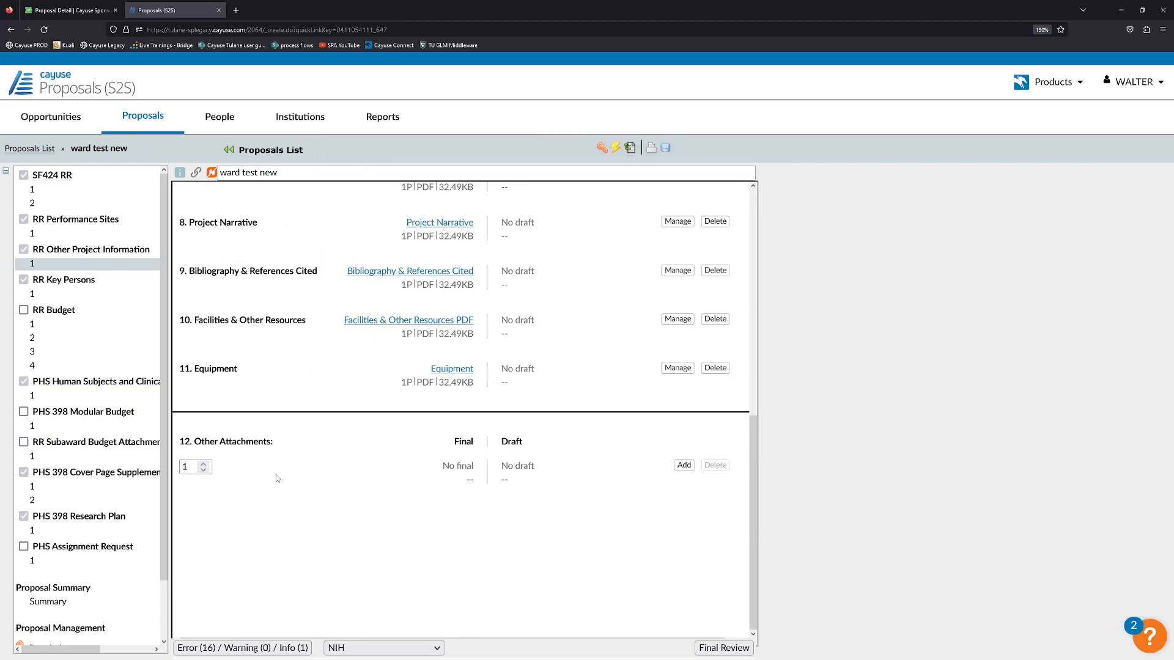
Review the validation error list, then go to the RR Key Persons profile page.
scroll(351, 438, "up", 4)
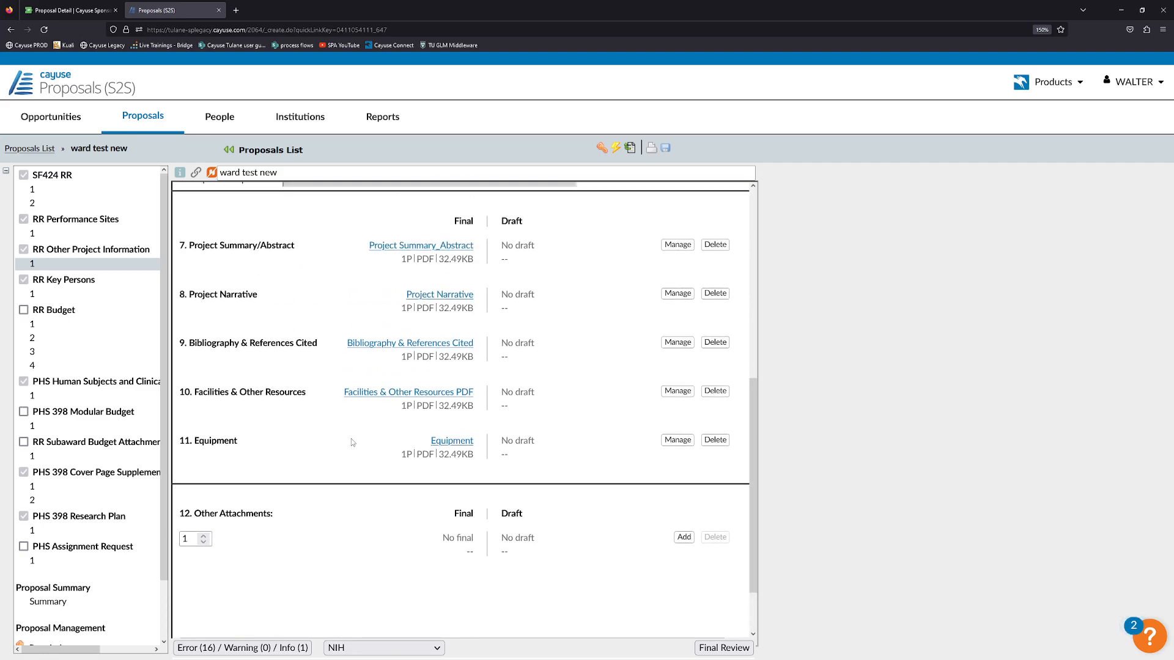
scroll(351, 438, "down", 2)
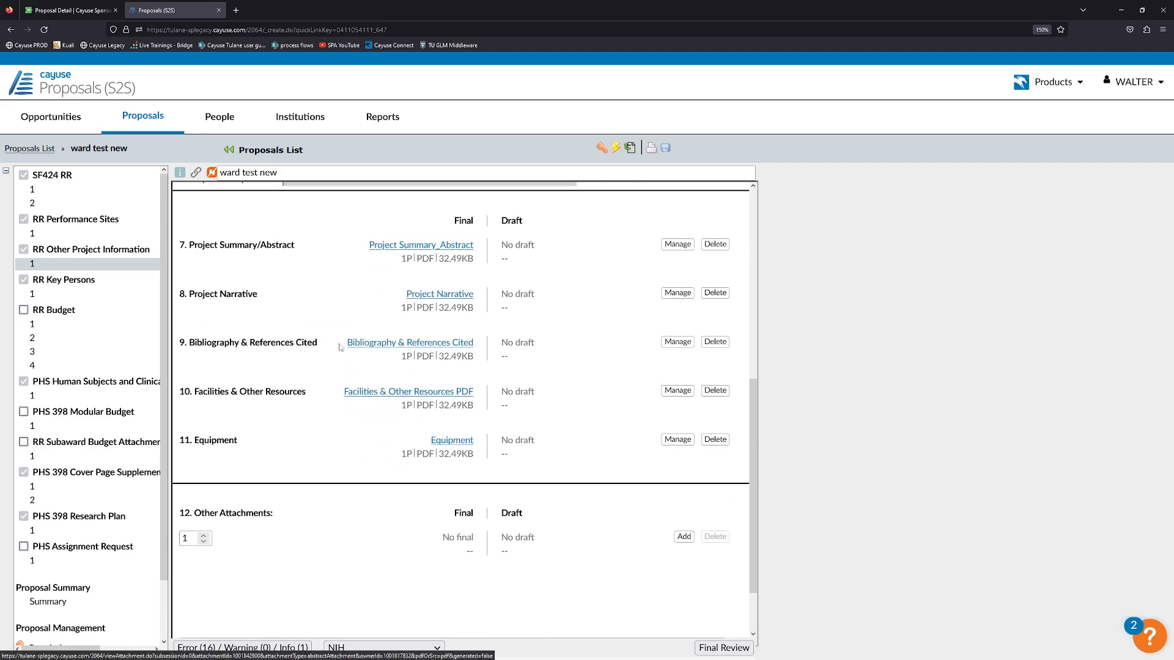
left_click(219, 649)
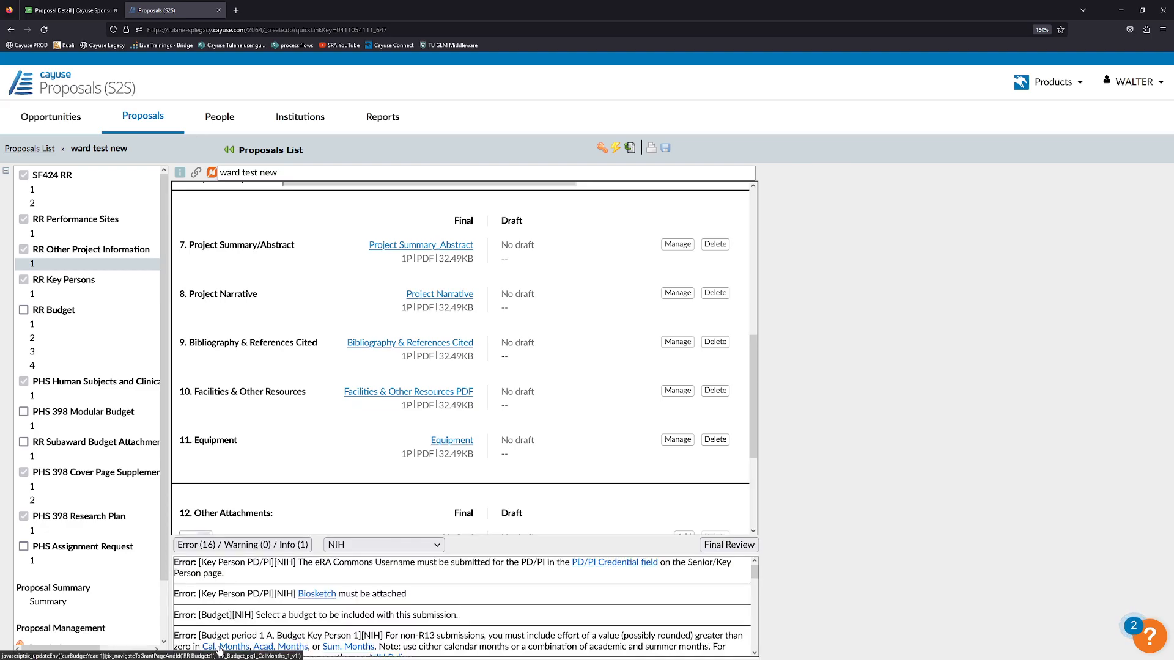
left_click(281, 546)
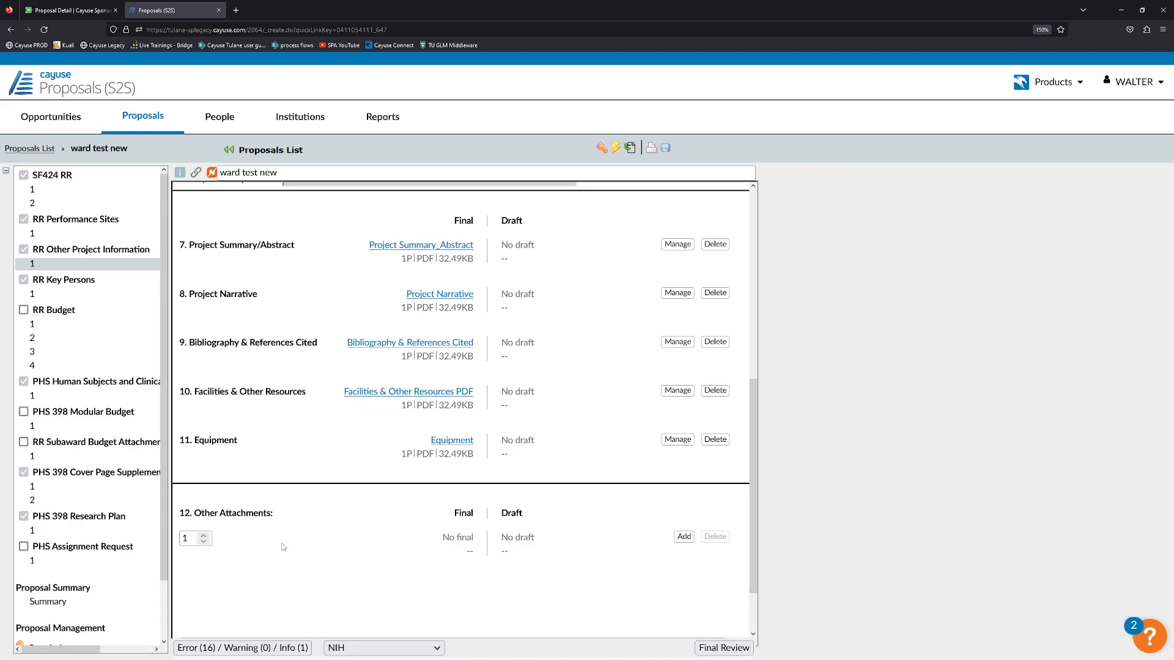
scroll(340, 594, "up", 6)
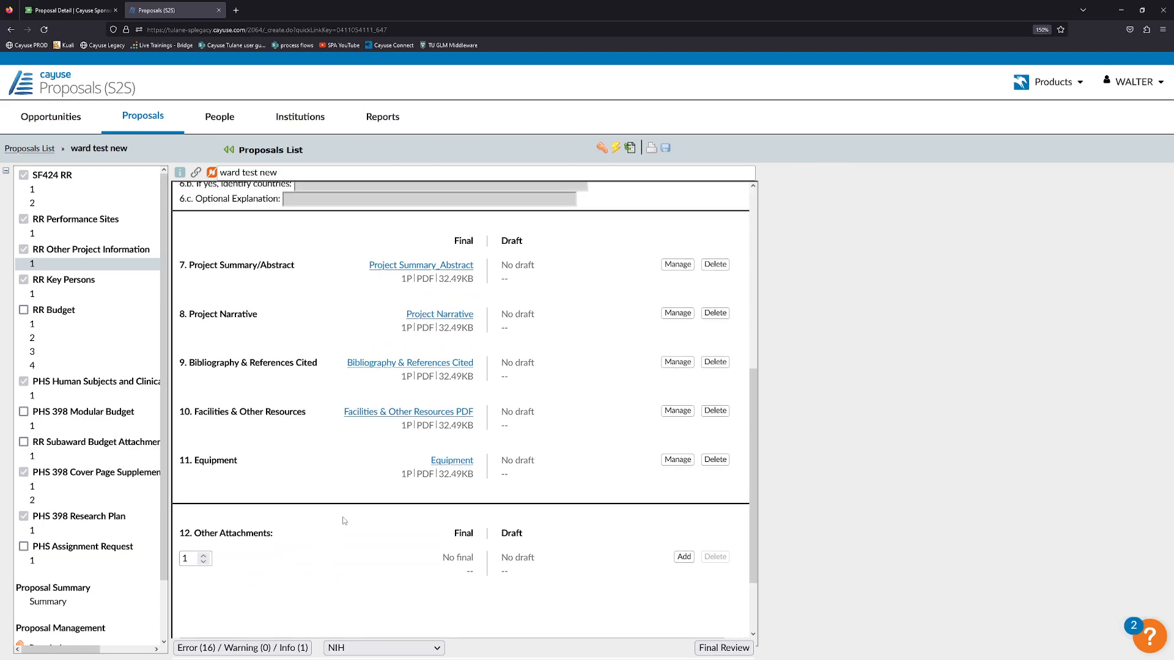
scroll(345, 519, "down", 6)
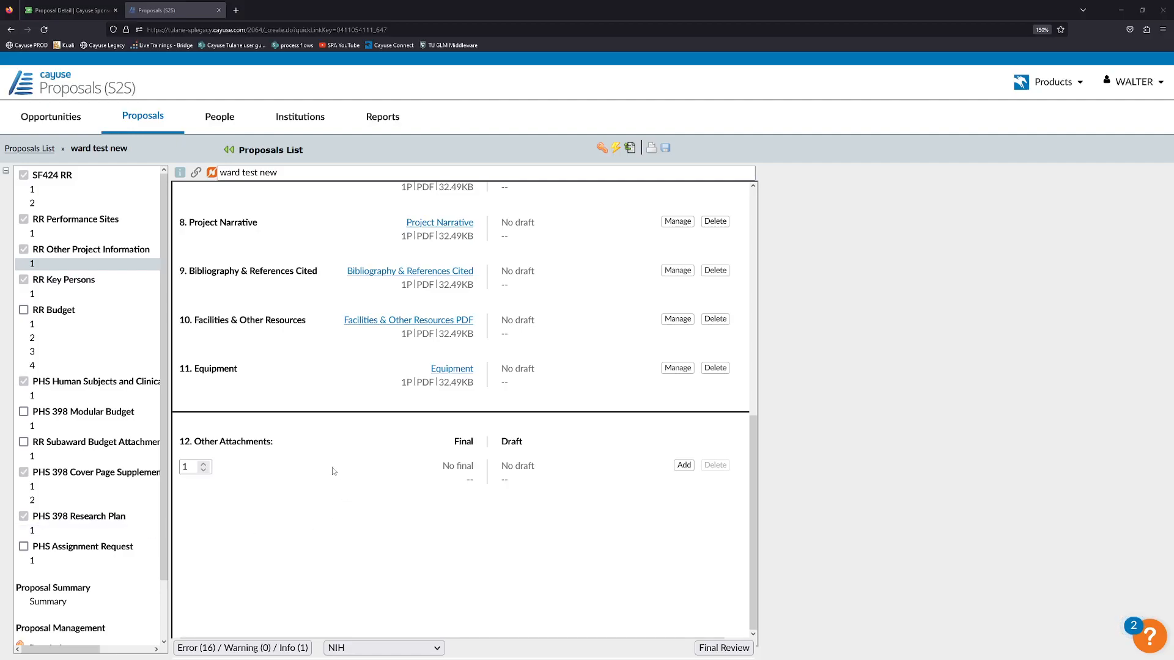
left_click(85, 295)
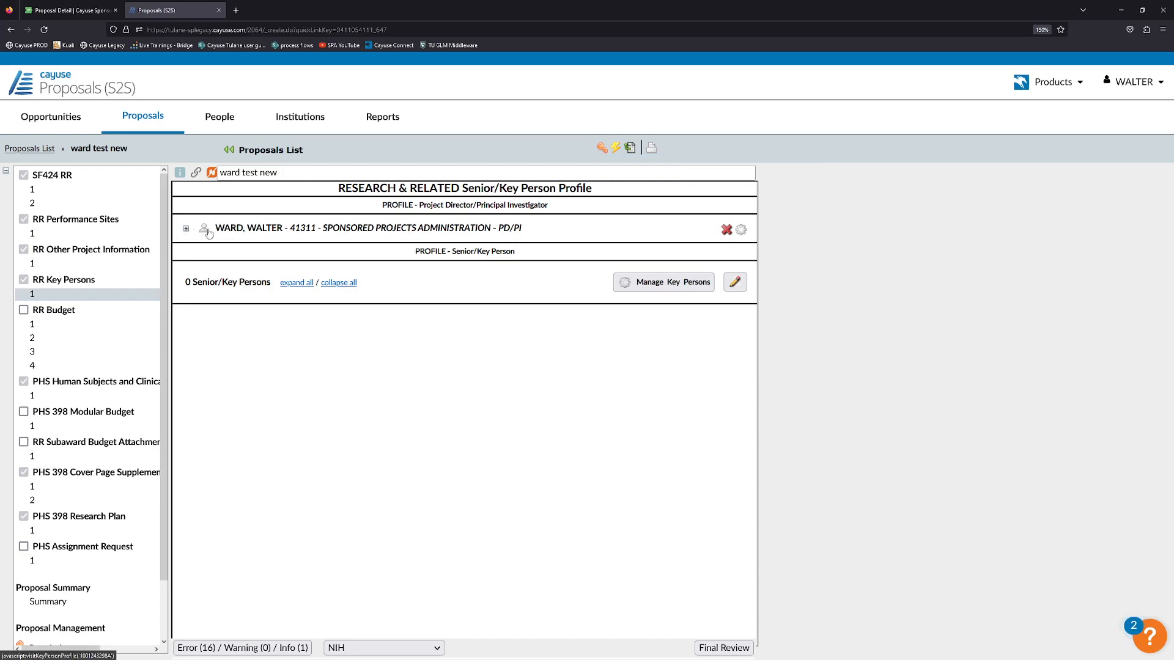
In Proposal Permissions, search Add user for the PI and confirm they already hold every permission.
left_click(602, 148)
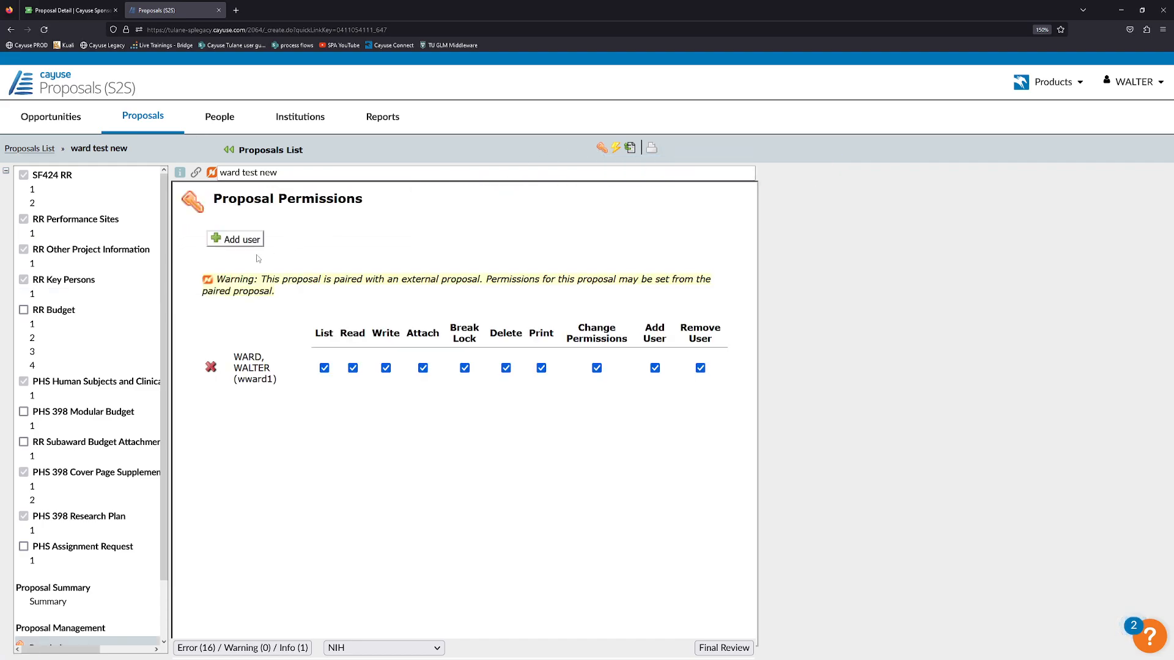
left_click(242, 240)
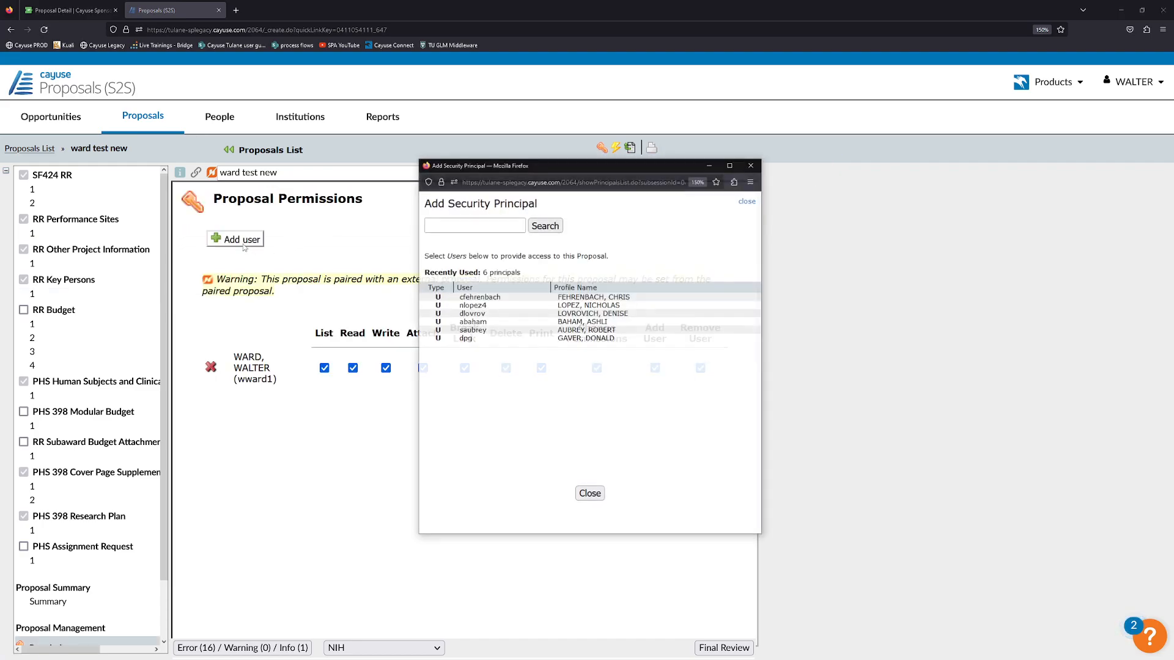
left_click(490, 227)
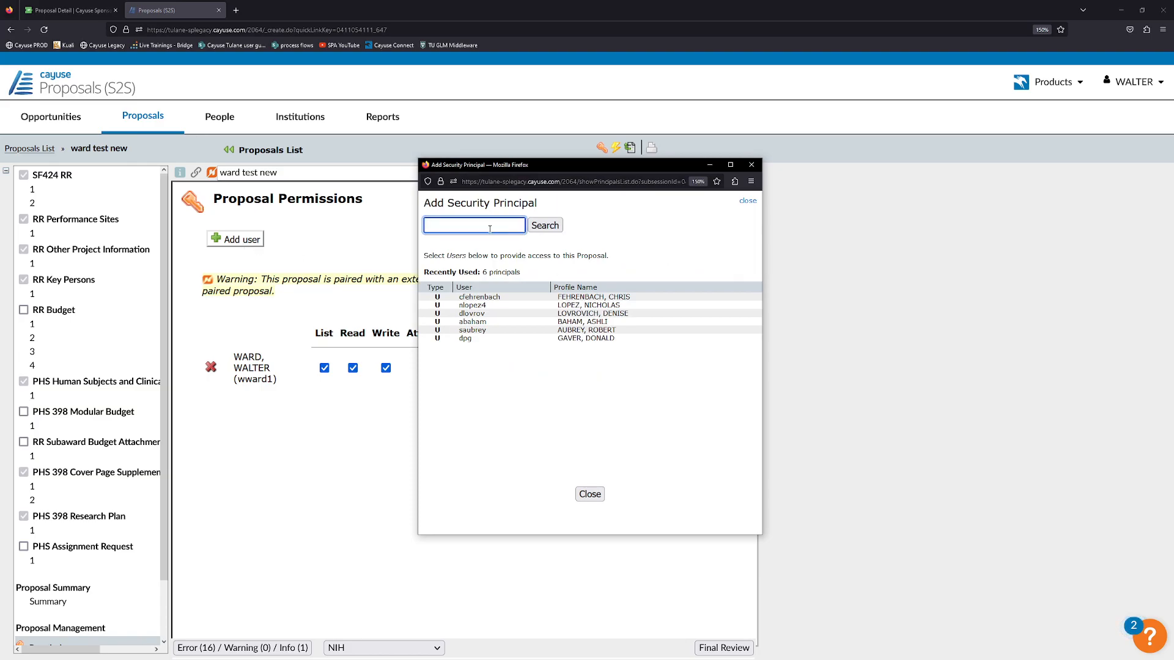
left_click(452, 227)
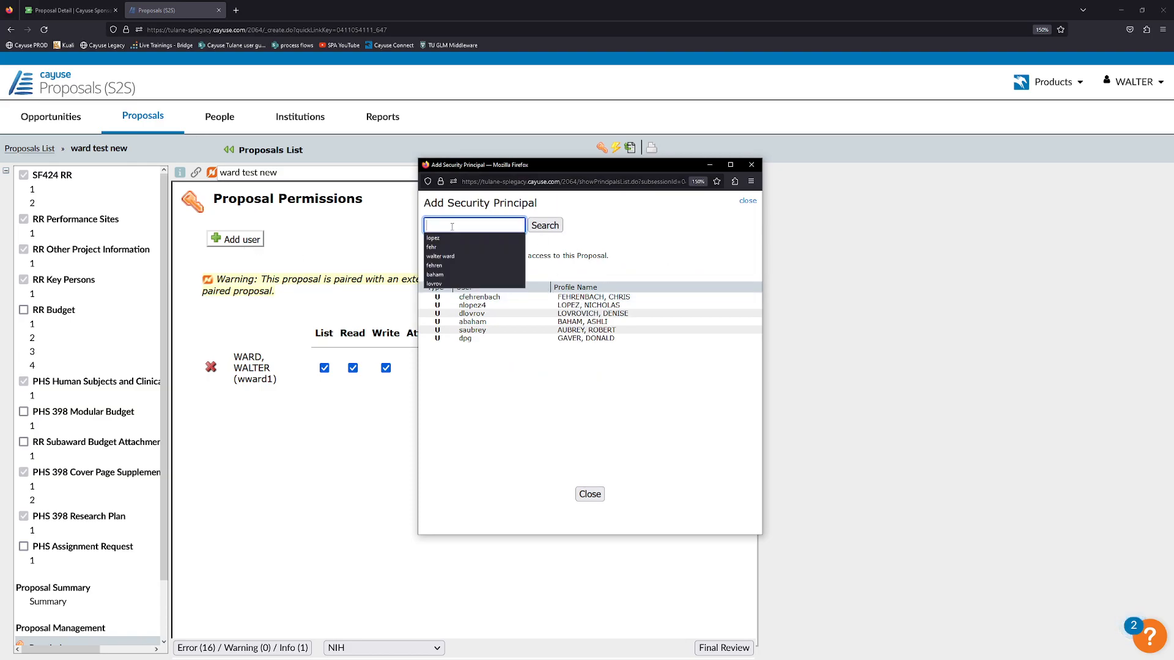
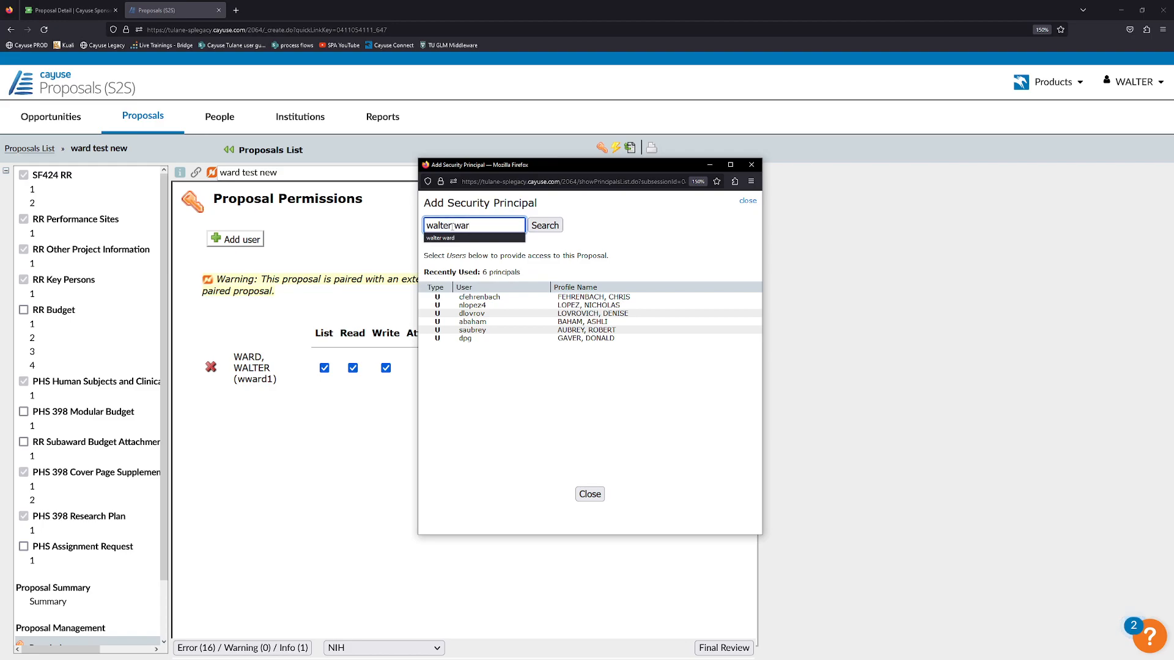
left_click(545, 225)
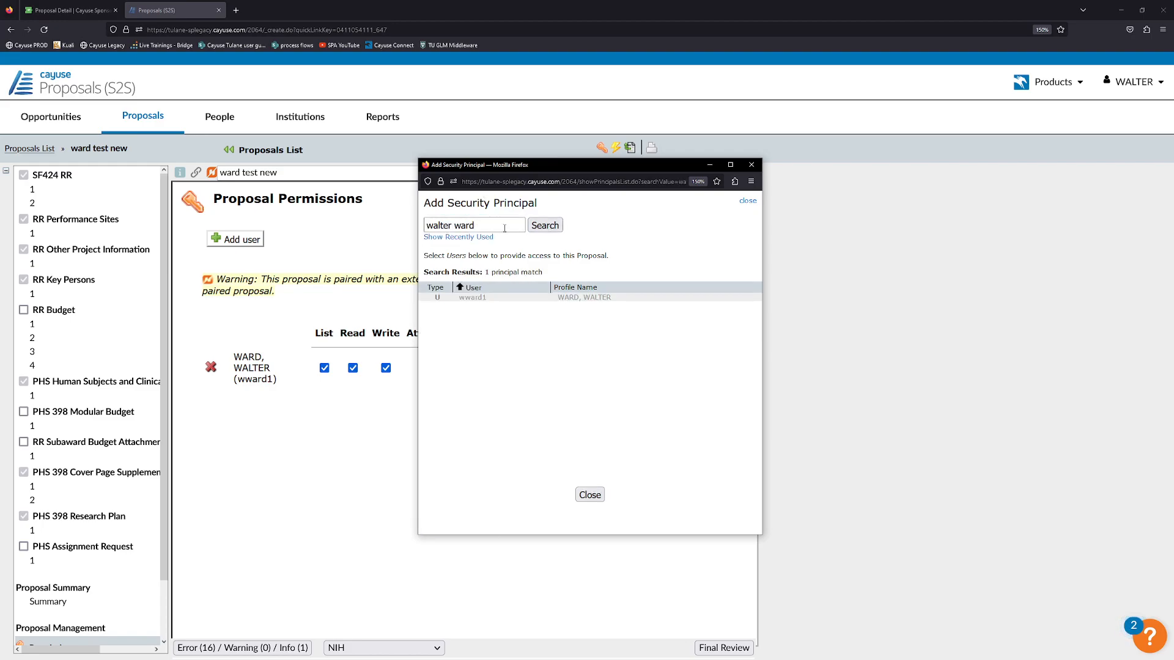
mouse_move(496, 299)
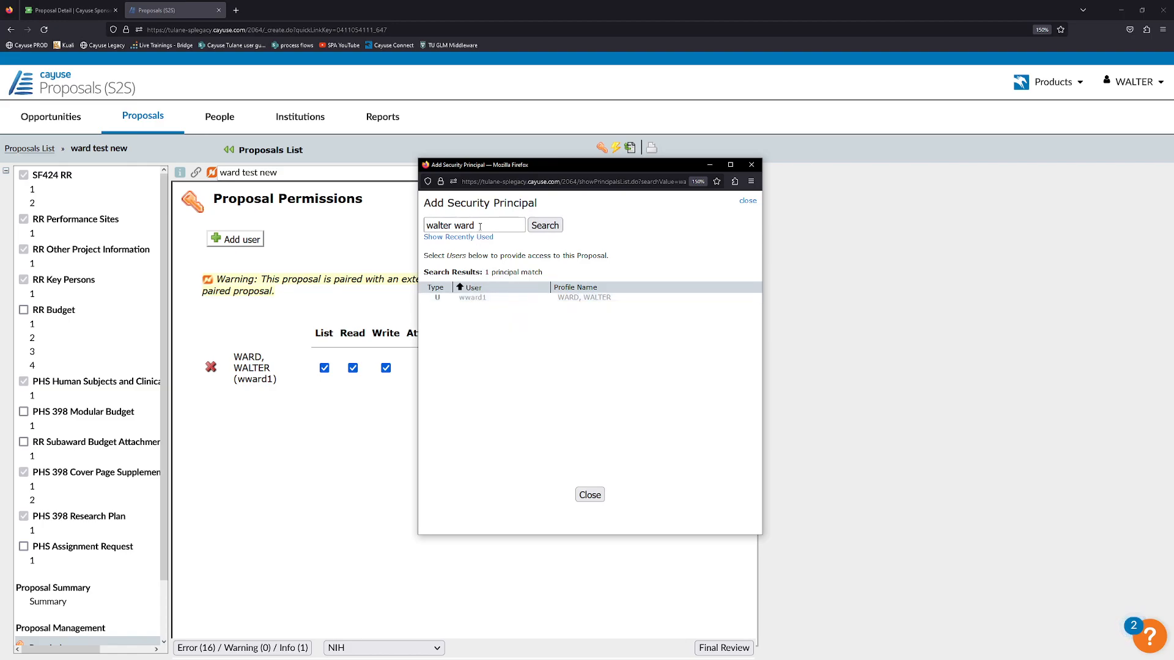
left_click(589, 495)
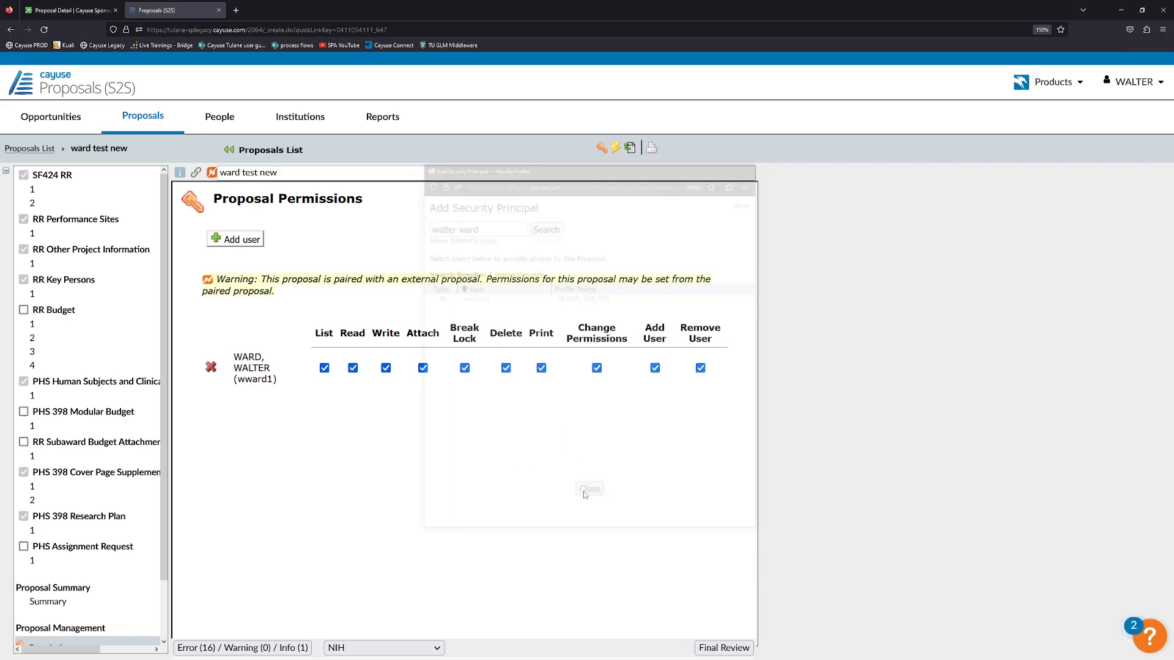
View the Sponsored Projects Key Personnel section, comparing it against the S2S proposal.
left_click(69, 9)
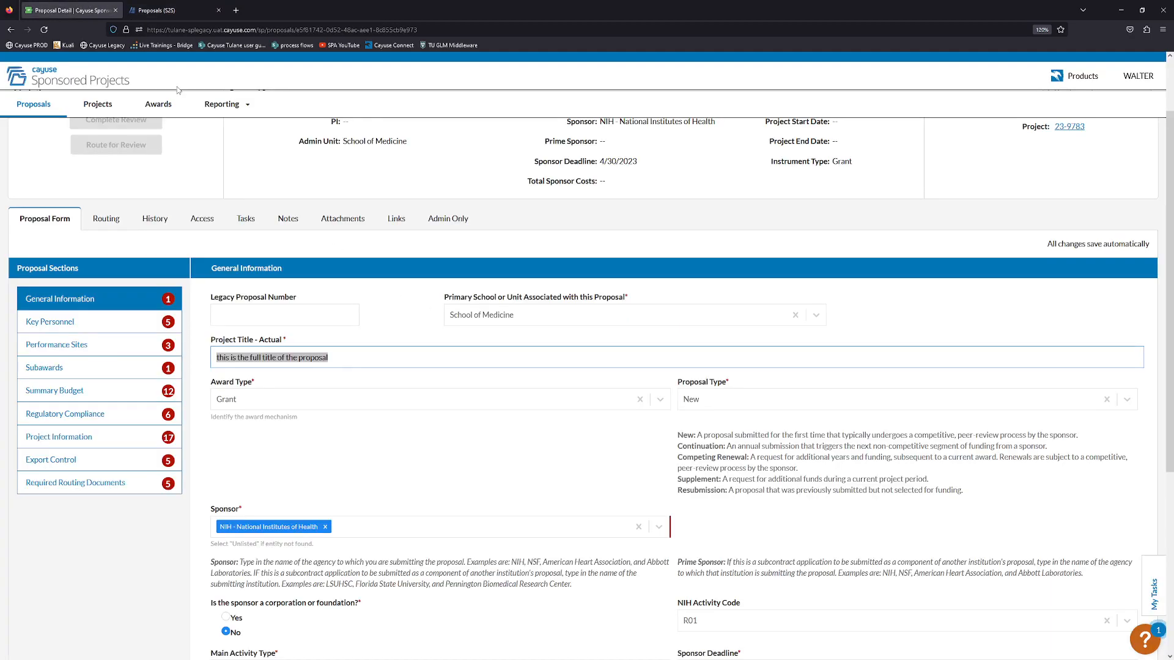
left_click(123, 322)
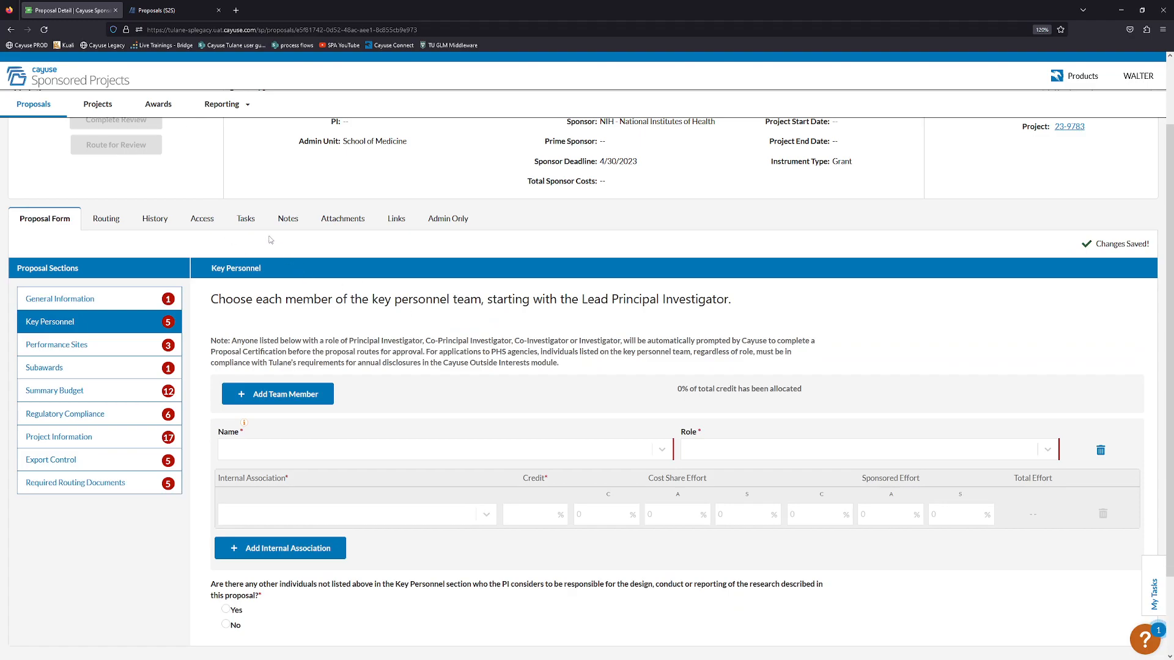
scroll(163, 172, "up", 1)
scroll(164, 176, "down", 2)
scroll(163, 176, "up", 2)
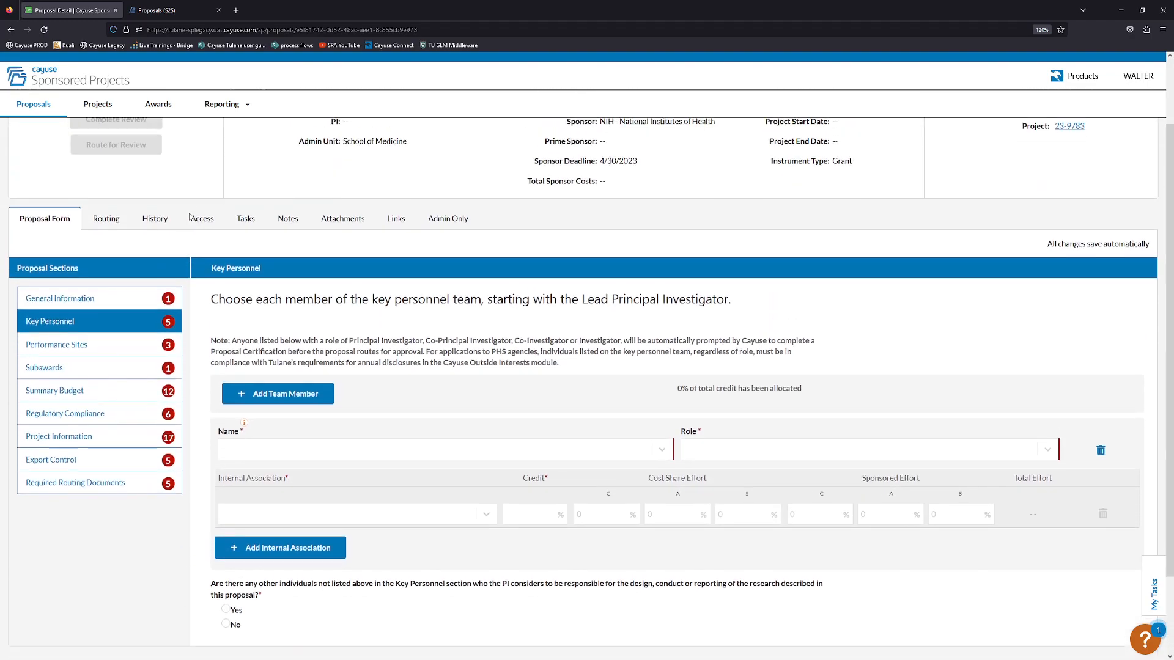
left_click(157, 10)
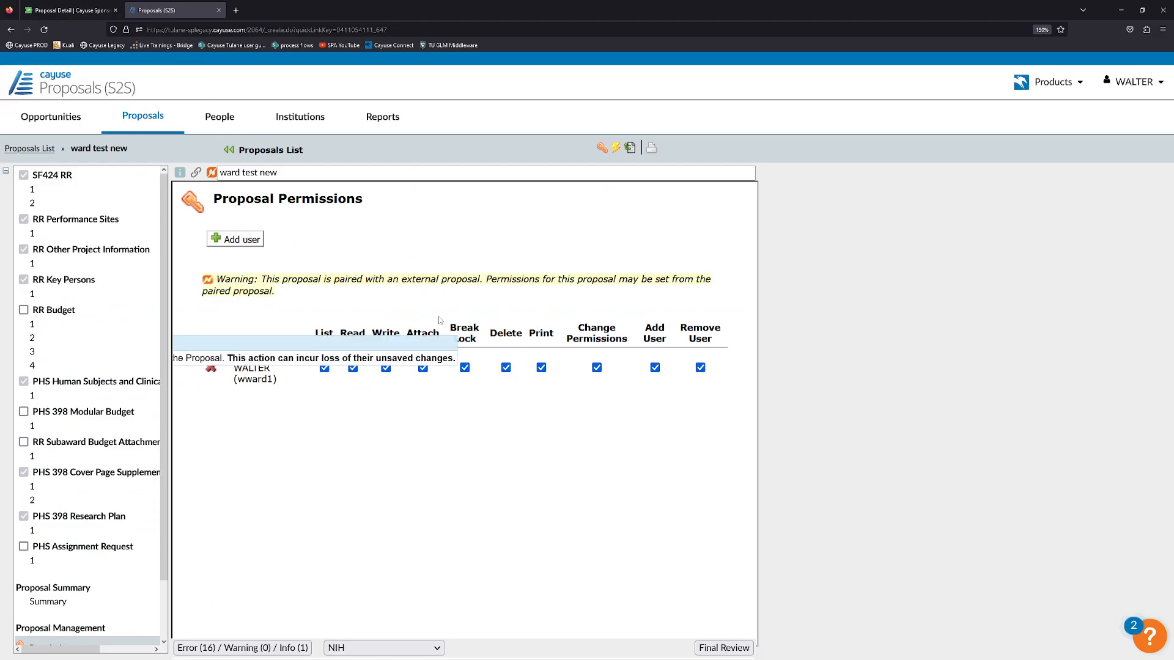
left_click(72, 10)
left_click(175, 10)
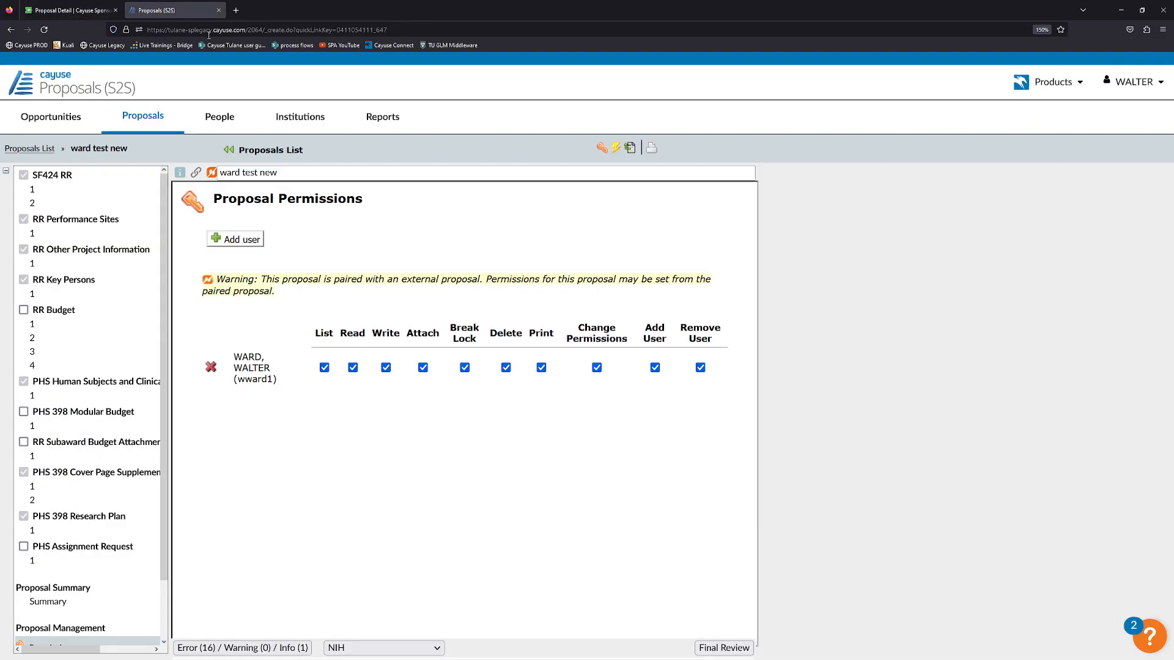
left_click(84, 11)
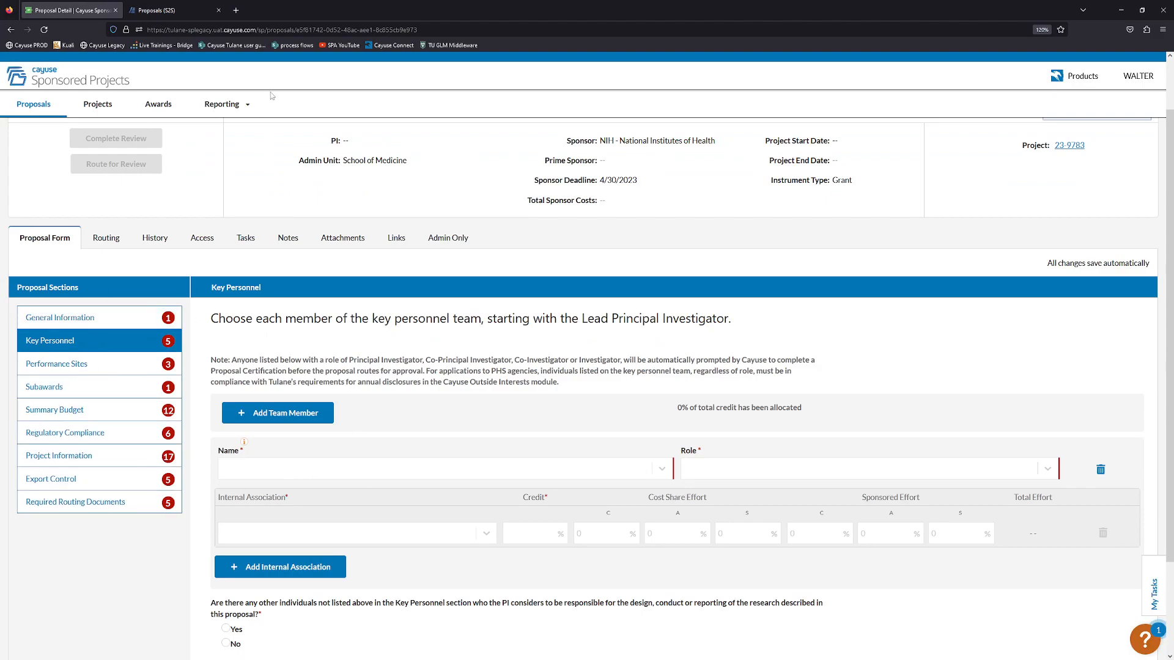
left_click(207, 14)
Expand the PD/PI's key person profile and enter their eRA Commons login in Credential.
left_click(74, 293)
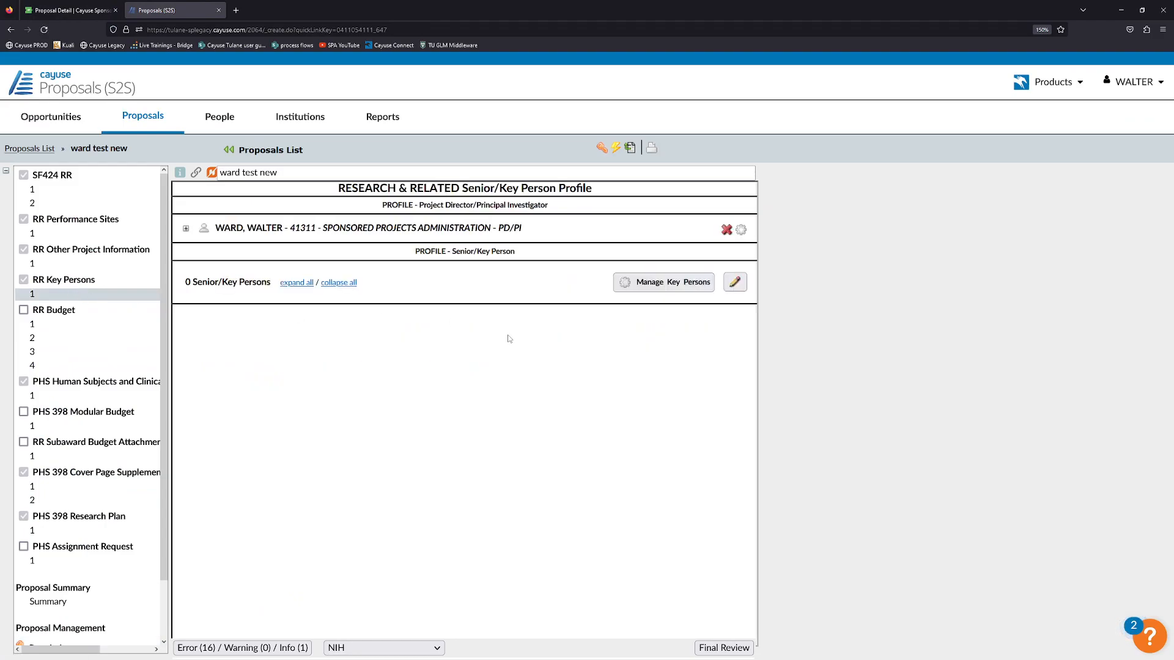
left_click(186, 229)
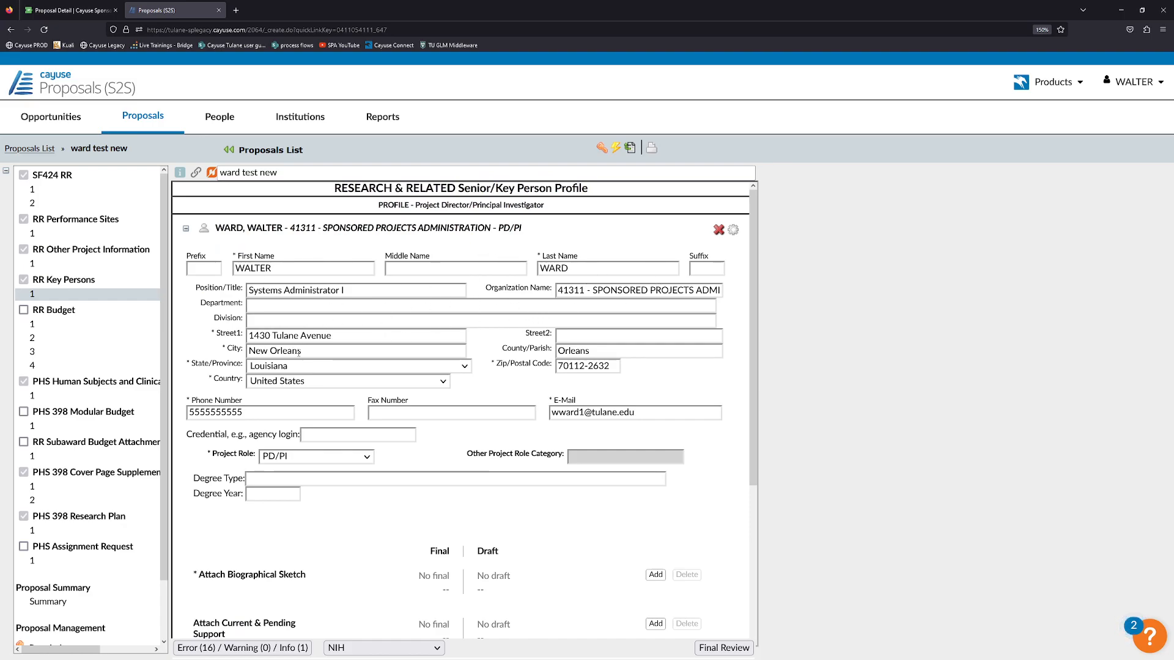
left_click(344, 436)
scroll(338, 317, "down", 2)
scroll(274, 337, "up", 2)
scroll(273, 337, "down", 4)
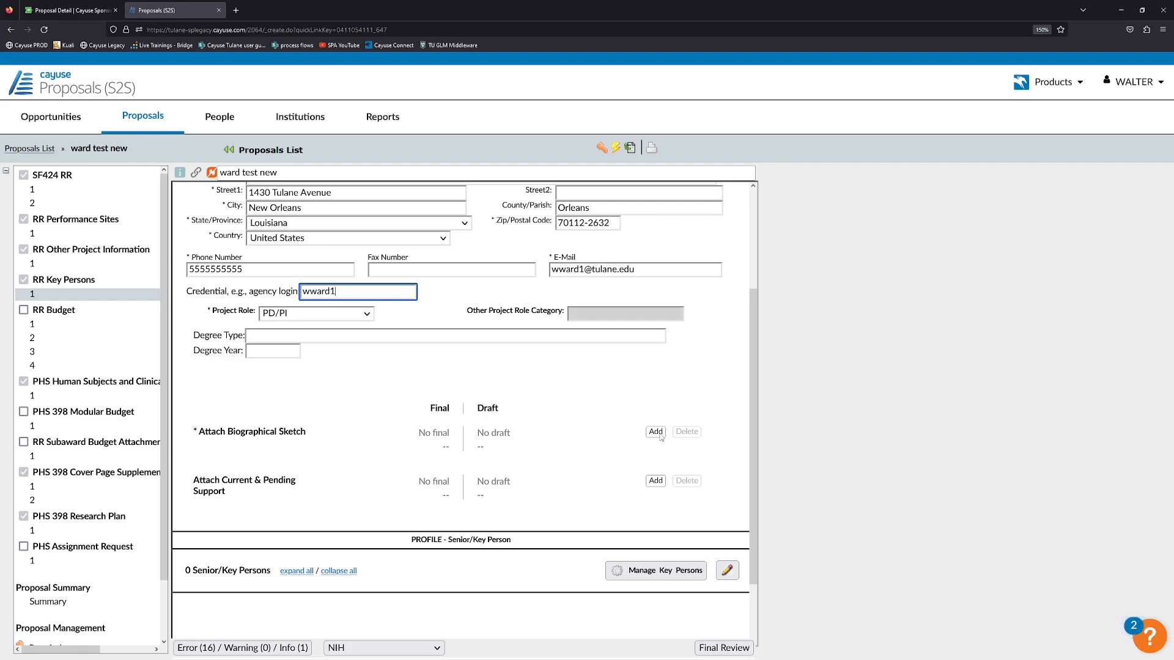
Upload Biosketch.pdf as the PD/PI's final Biographical Sketch, then collapse the PI profile.
left_click(659, 435)
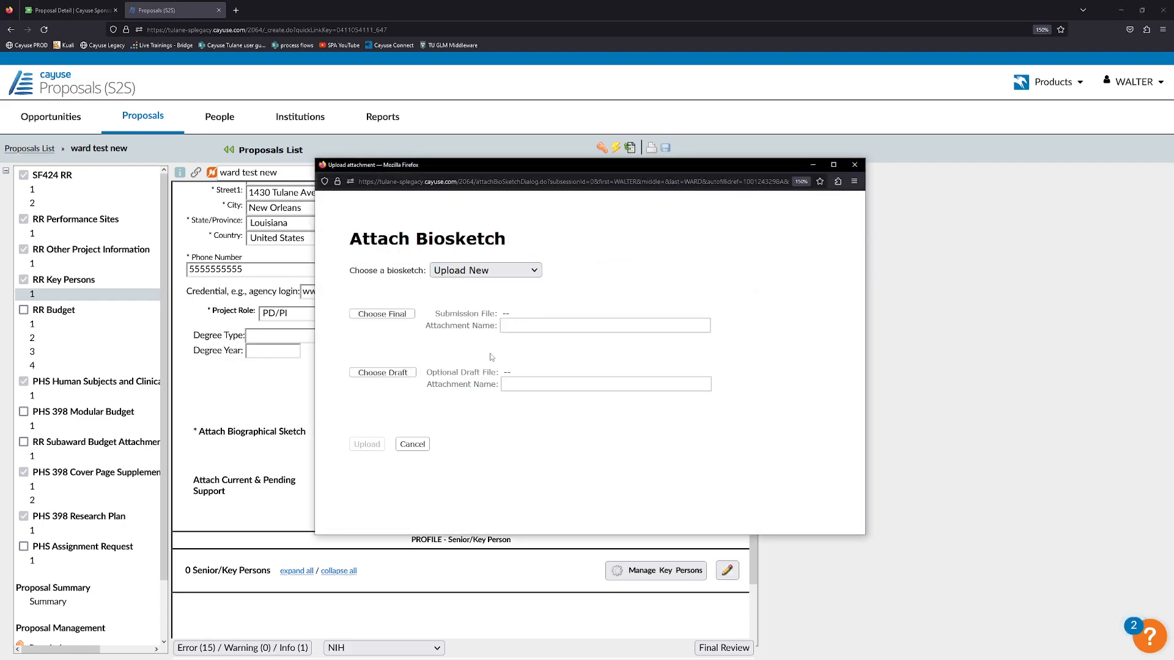
left_click(415, 316)
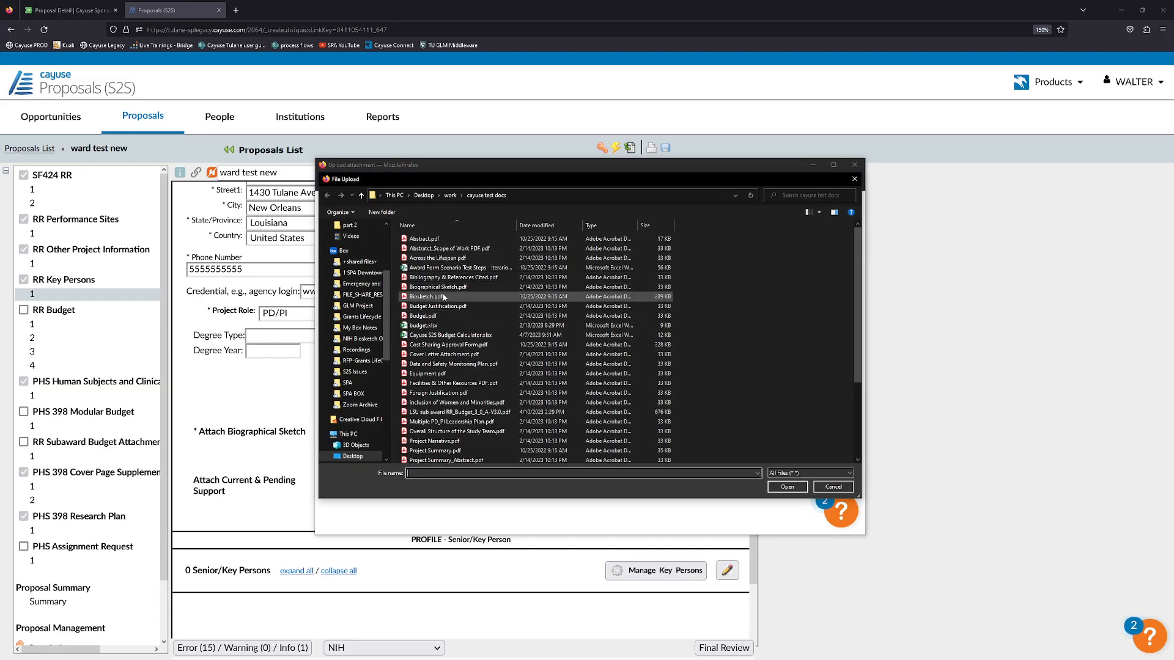
left_click(444, 297)
left_click(780, 488)
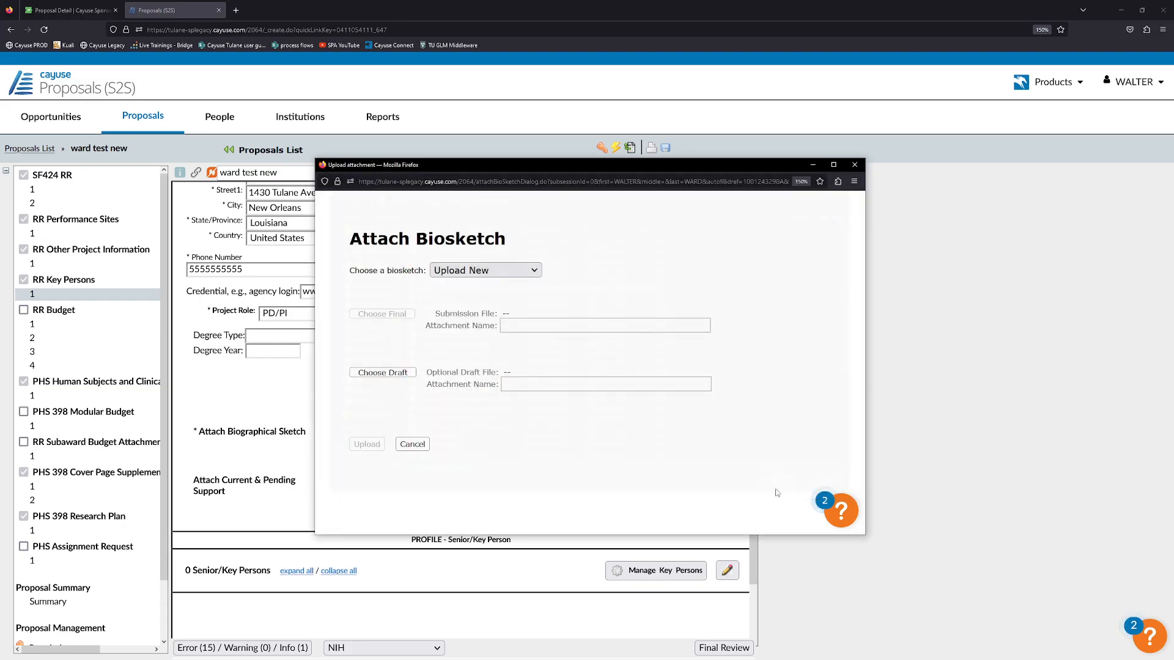
left_click(367, 444)
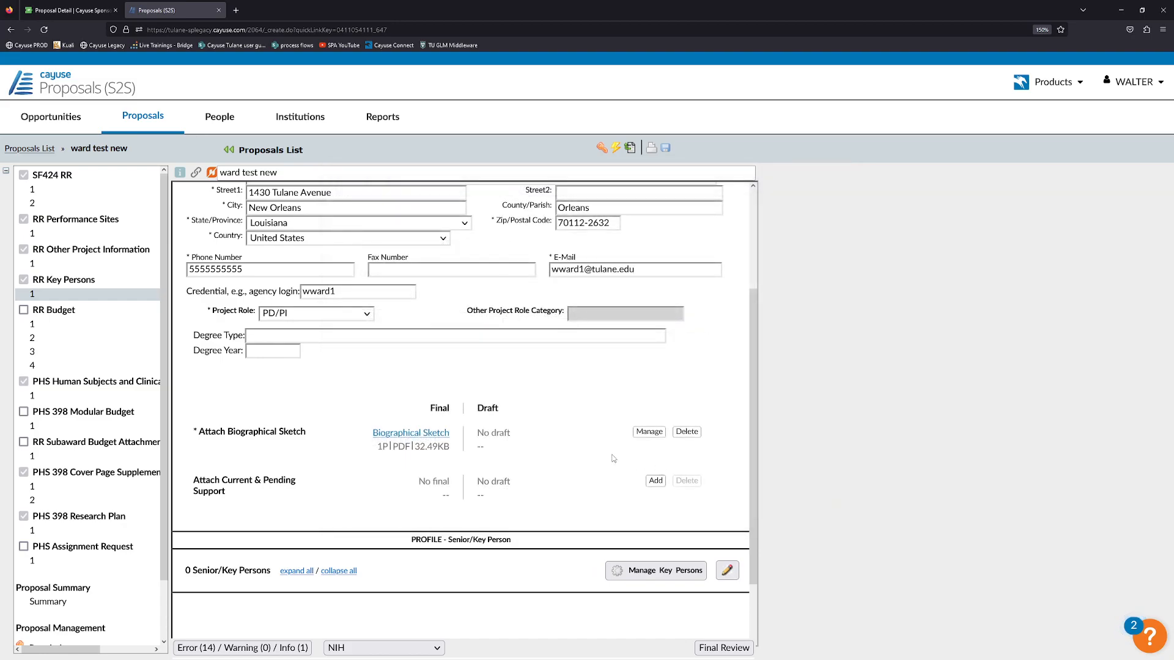
scroll(489, 446, "up", 3)
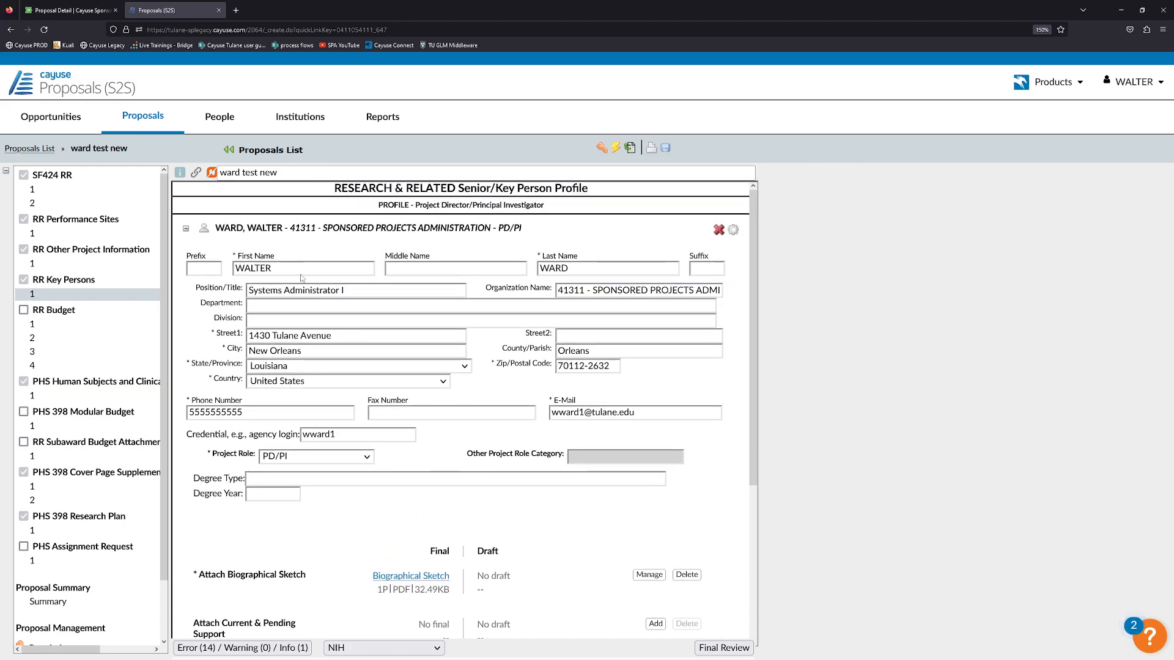
left_click(186, 229)
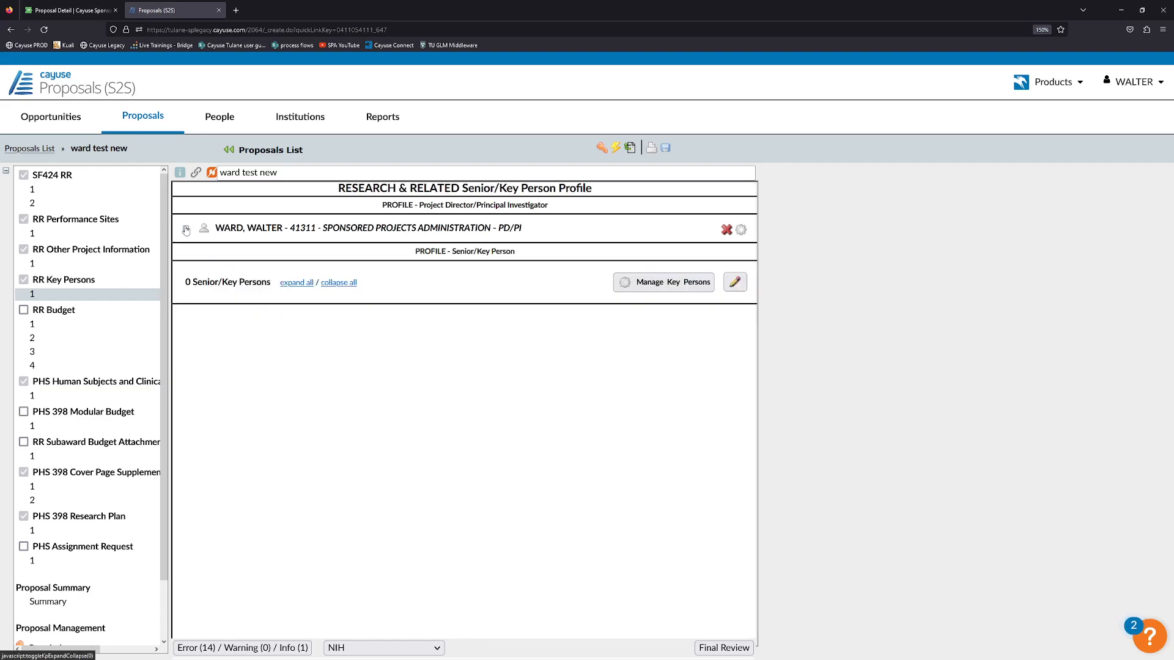
left_click(186, 233)
left_click(186, 231)
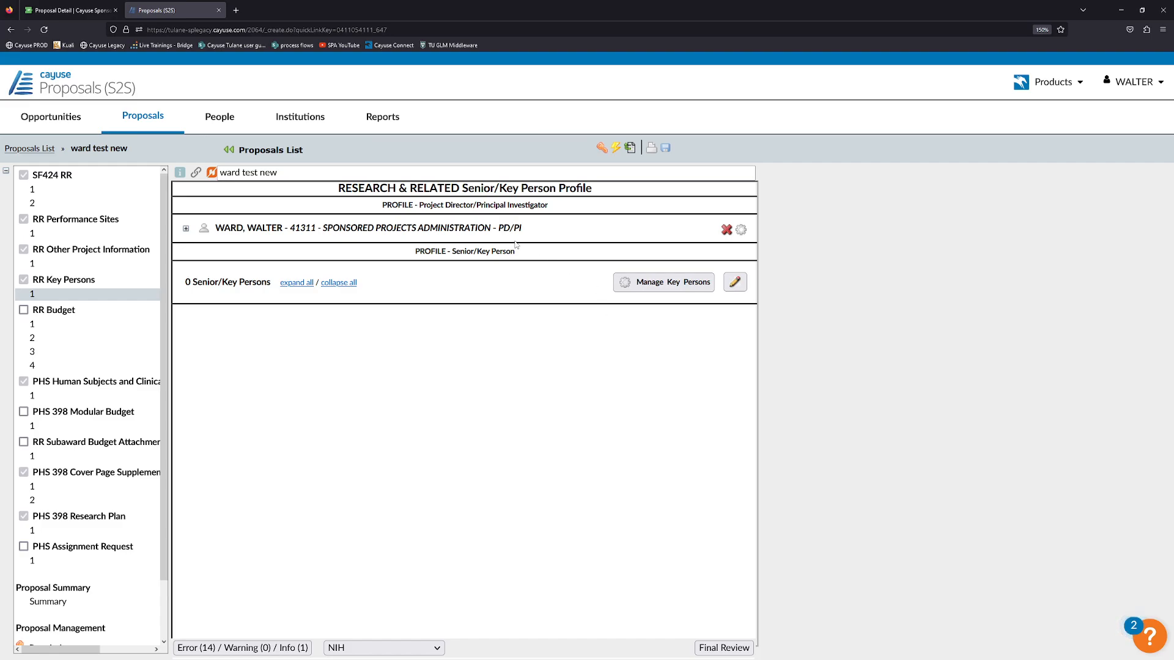
In Sponsored Projects, add the lead investigator to Key Personnel with the Principal Investigator role.
left_click(85, 10)
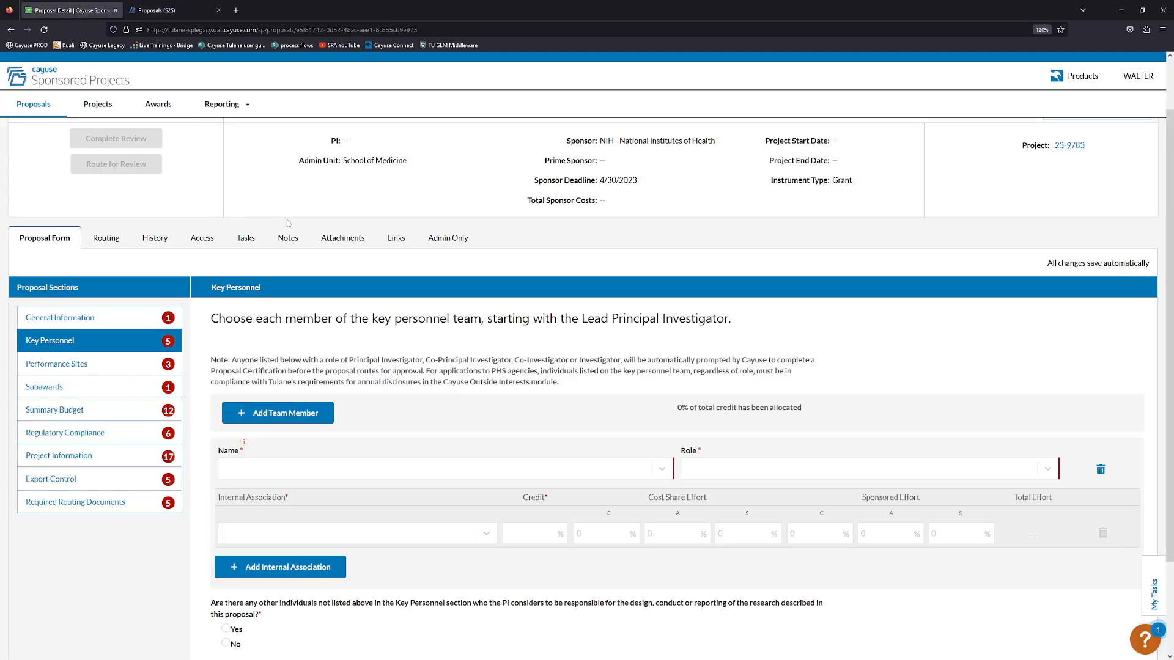
left_click(287, 473)
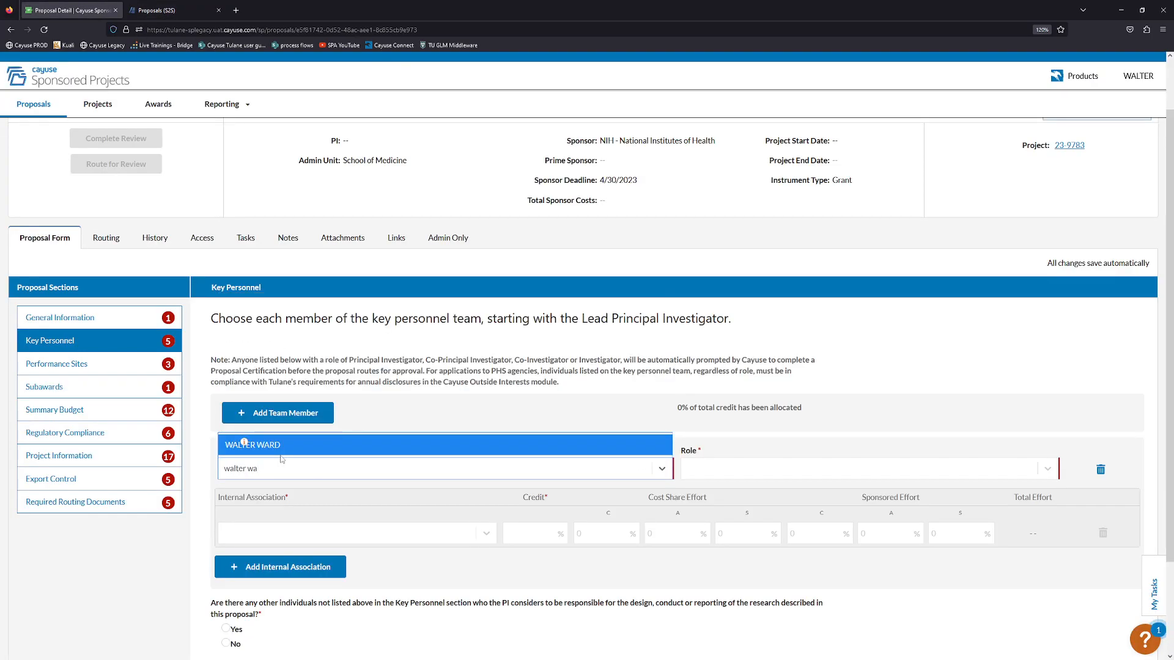
left_click(275, 445)
left_click(788, 469)
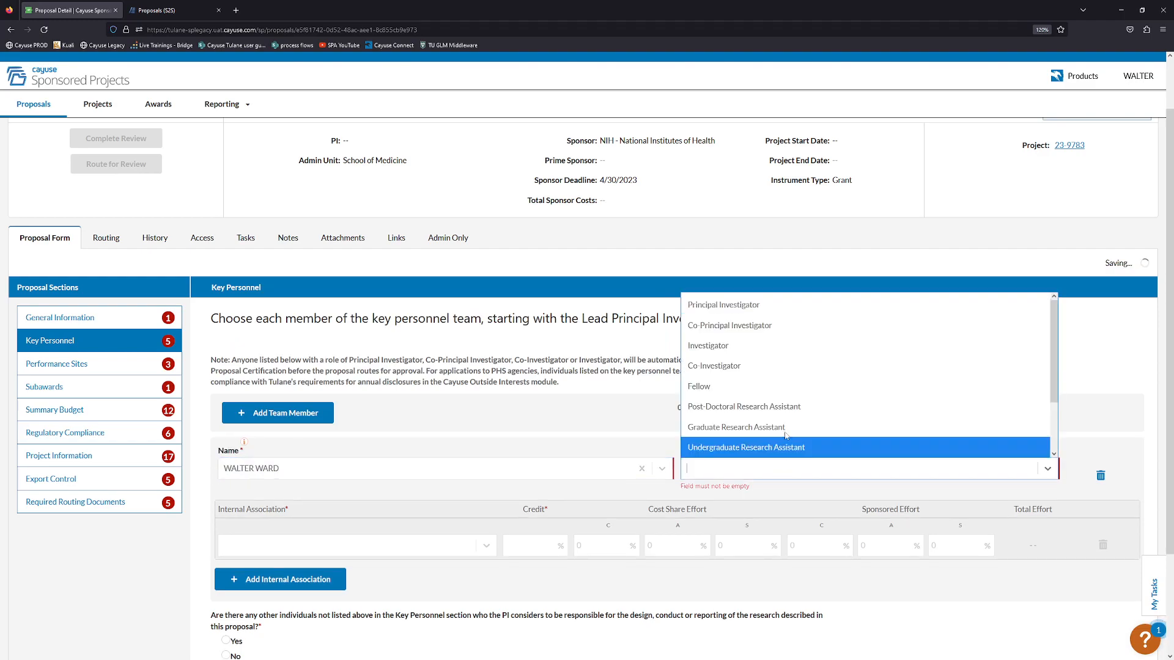
left_click(754, 307)
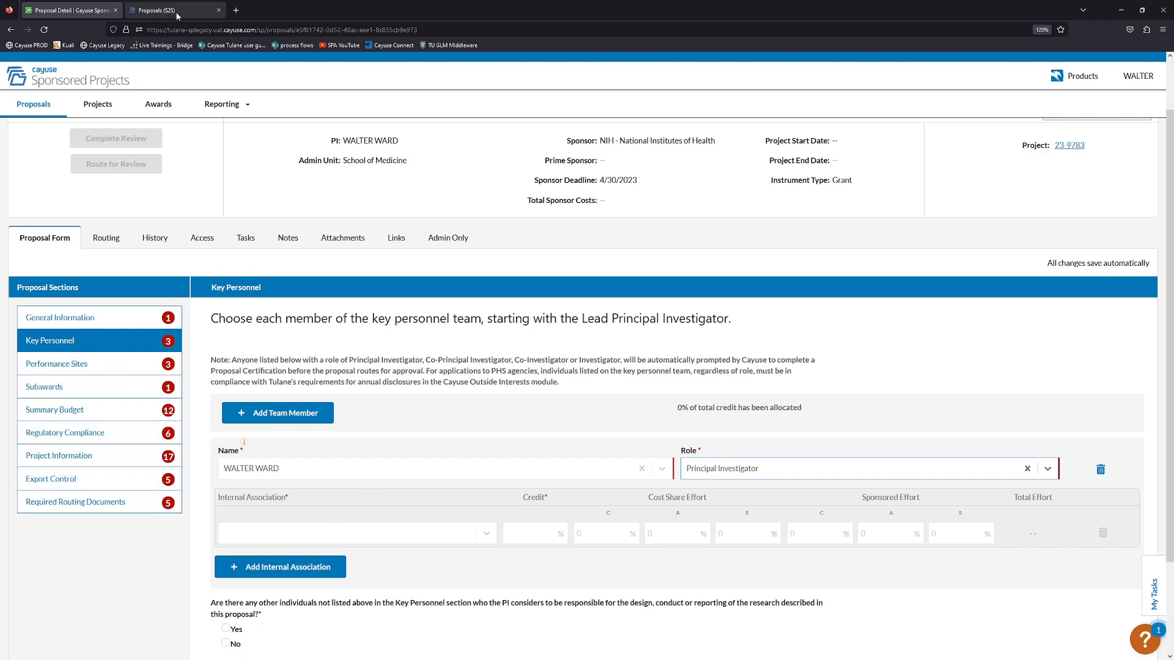
left_click(147, 11)
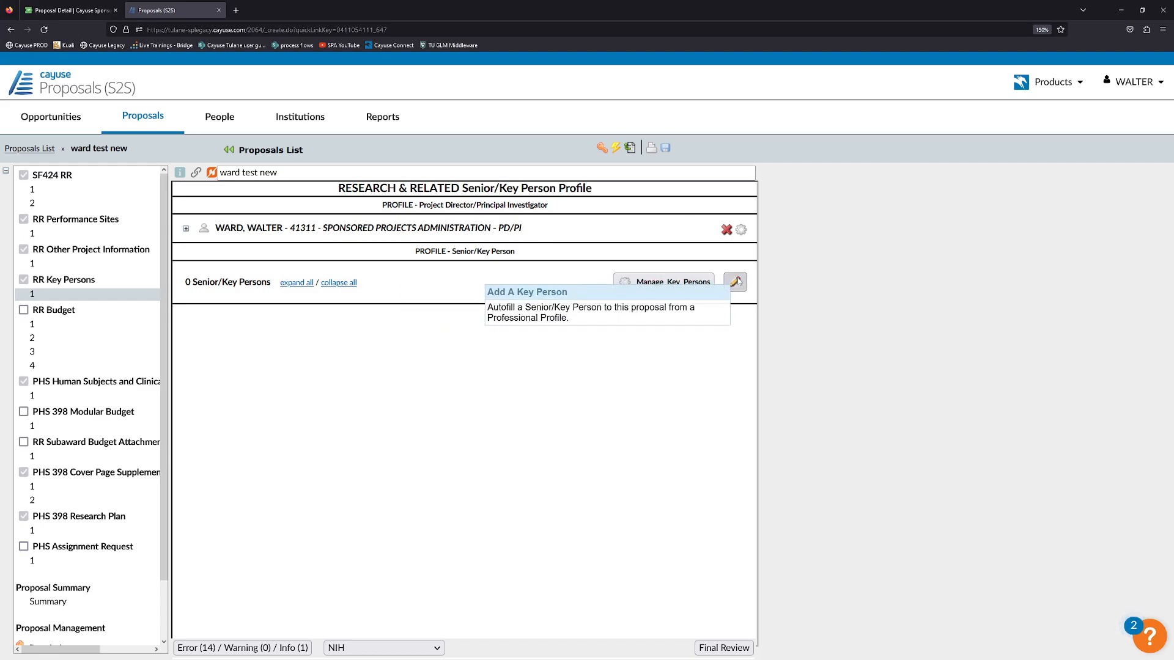
Open the Manage Key Persons window from the Senior/Key Person Profile page and begin adding a key person.
left_click(642, 283)
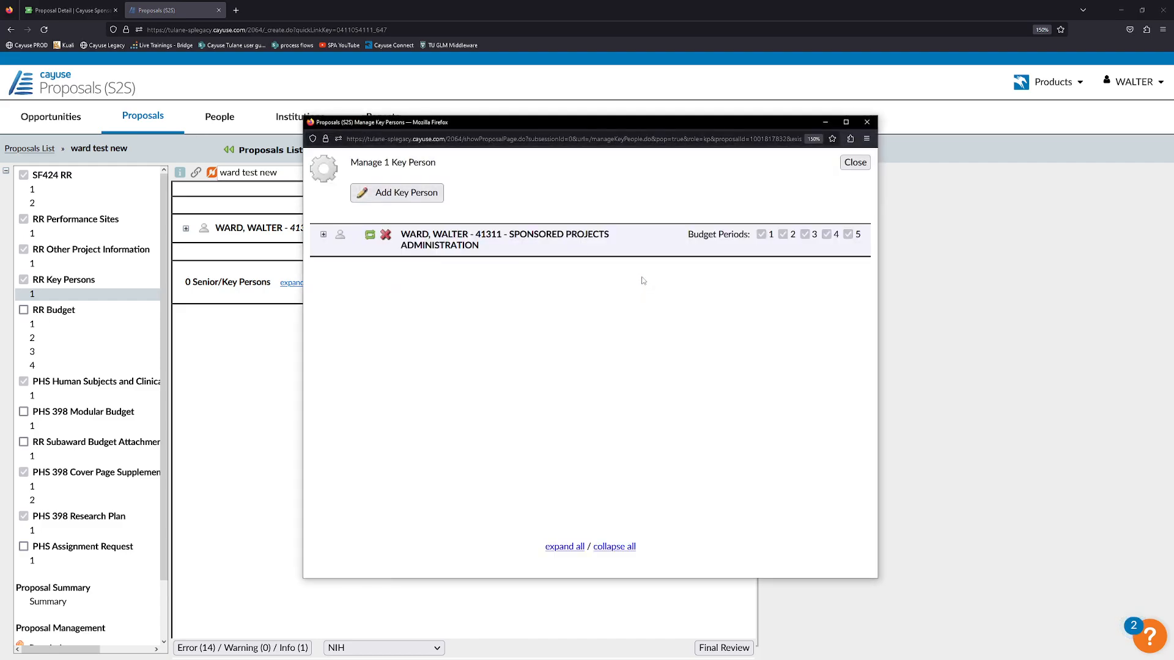
left_click_drag(358, 96, 340, 94)
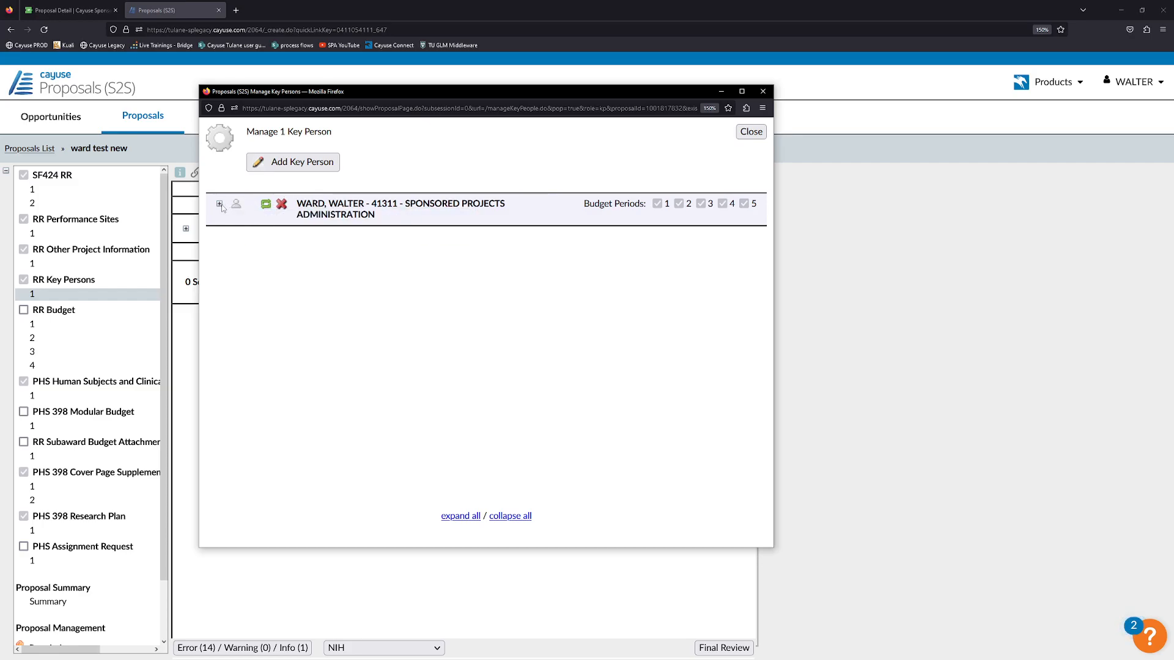
left_click(309, 162)
Search by the colleague's surname, filter to Principal Investigator, and add the matching profile as key person.
left_click(274, 203)
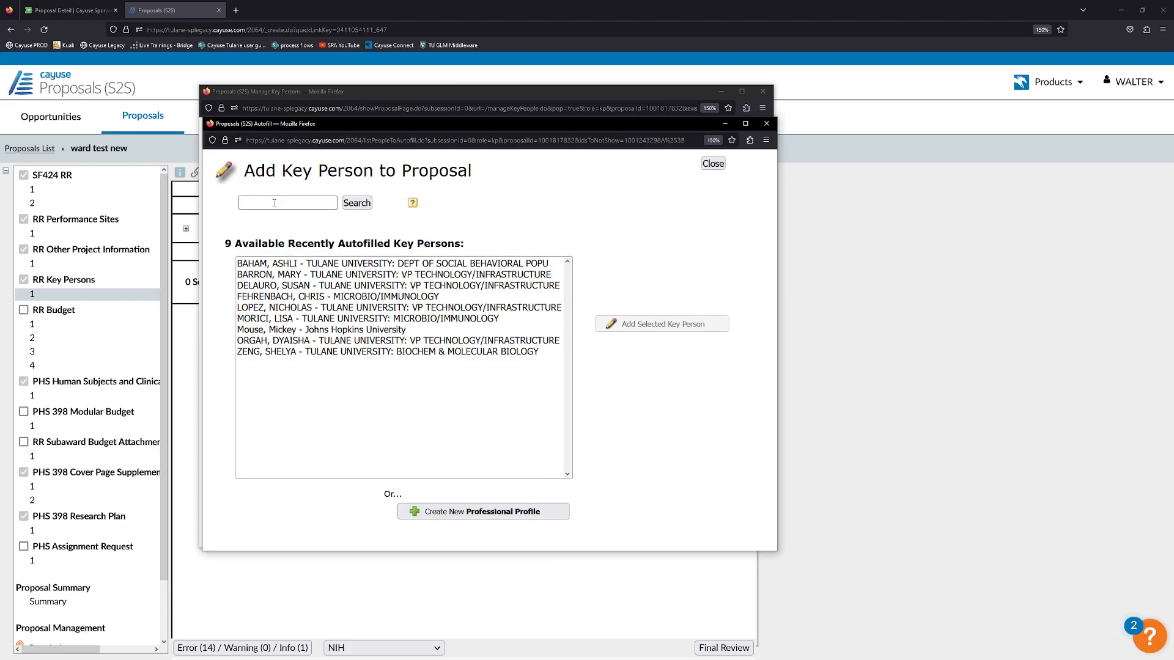
type("lopezx")
left_click(357, 203)
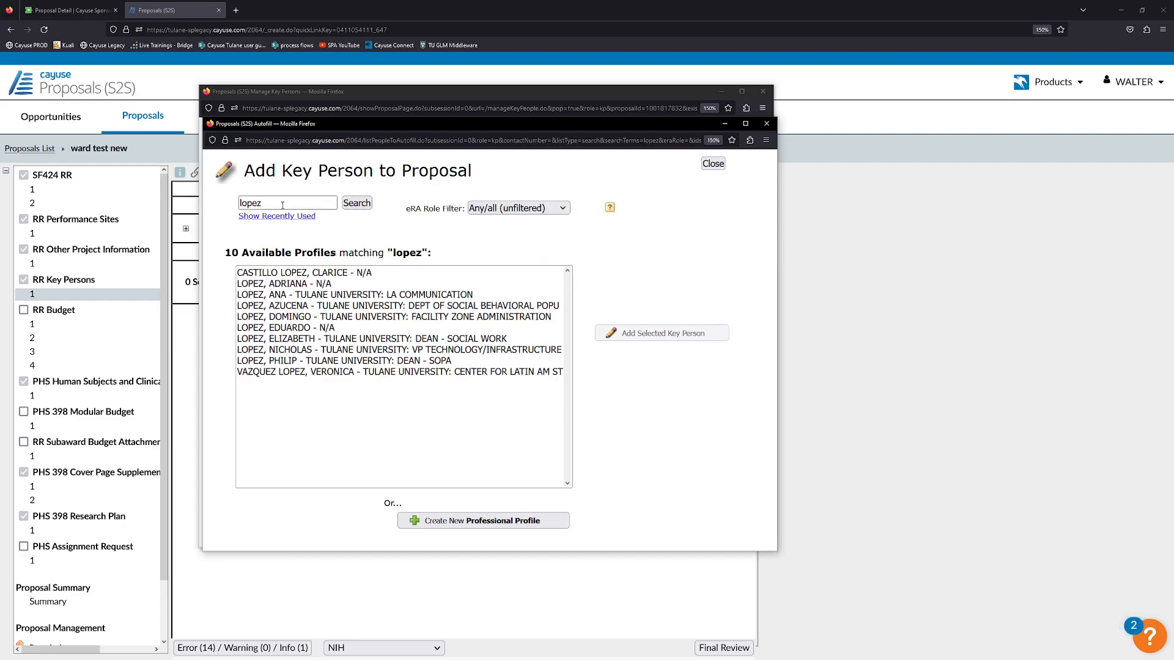
double_click(261, 202)
left_click(411, 211)
left_click(491, 208)
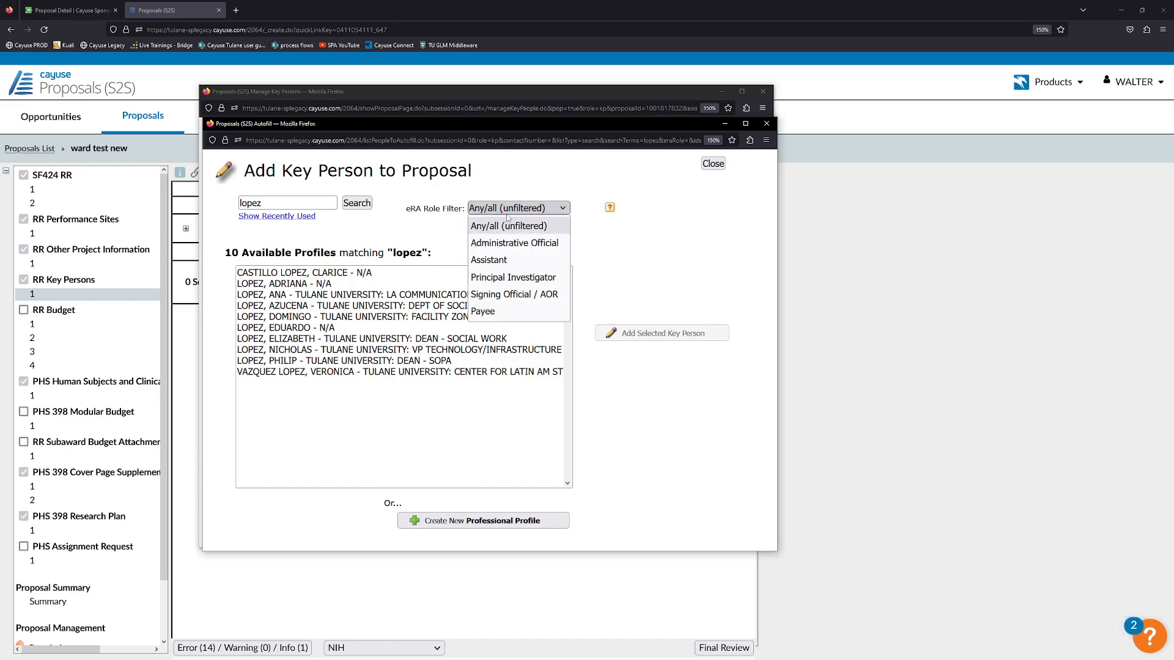
left_click(512, 278)
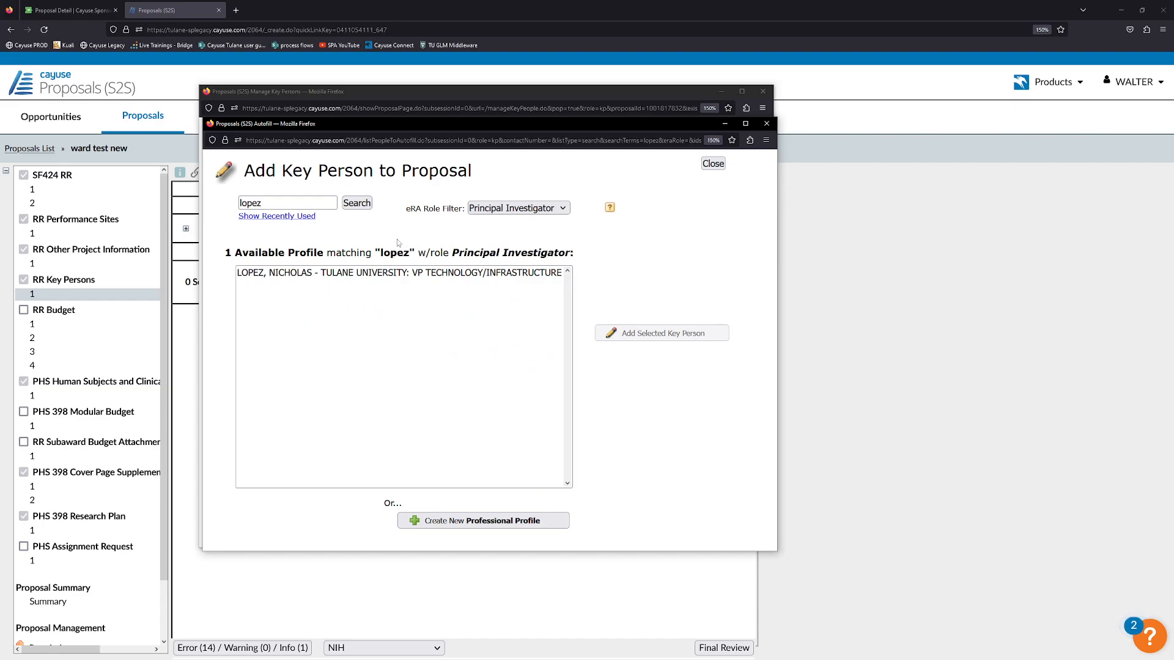
left_click(506, 208)
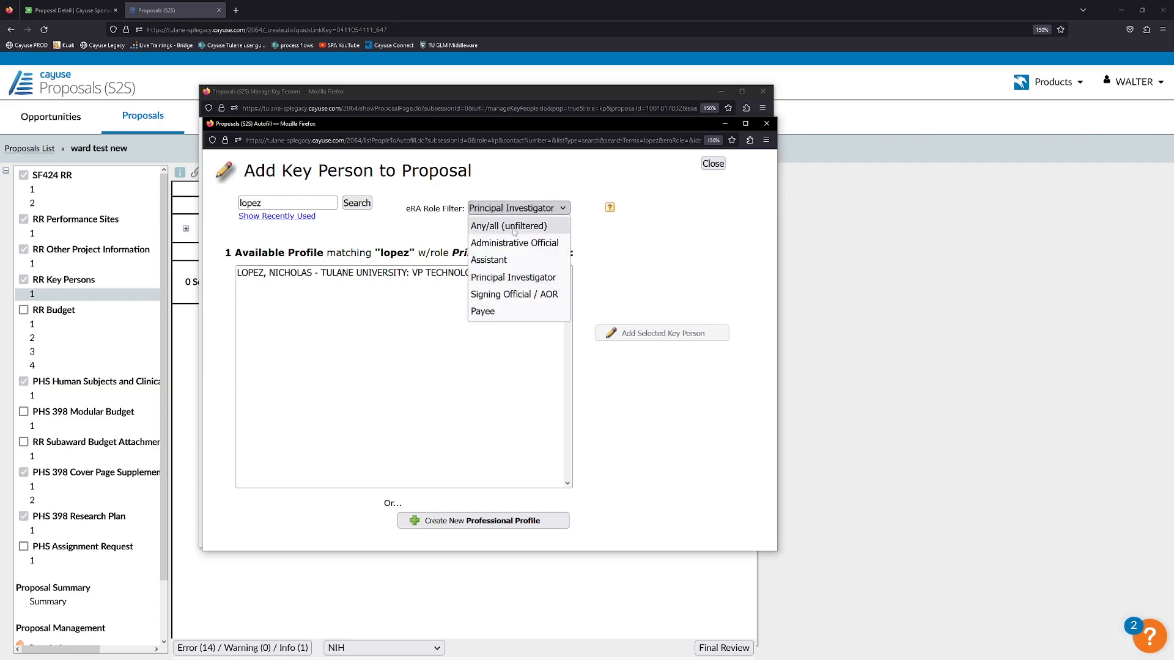
left_click(520, 277)
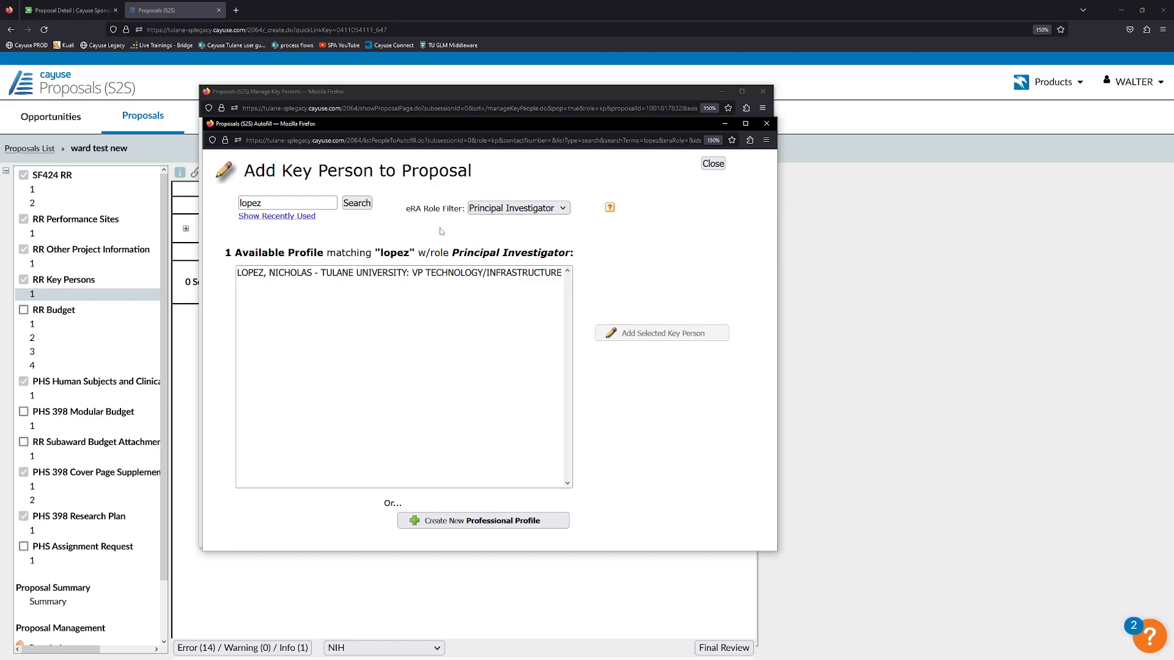
left_click(329, 273)
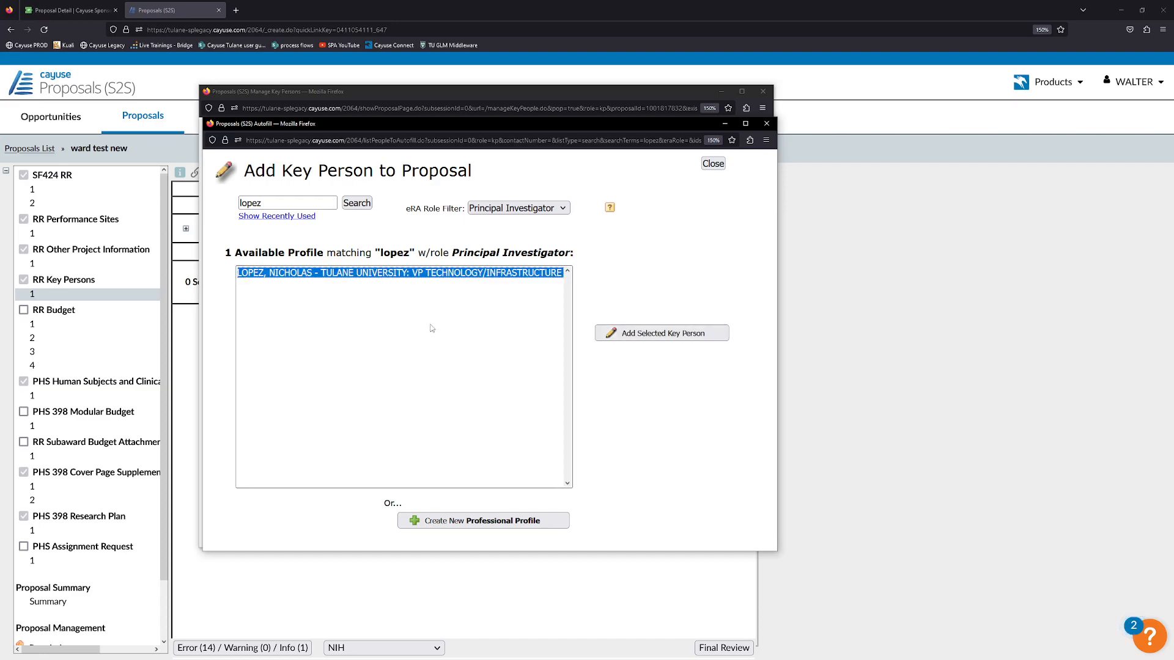
left_click(668, 334)
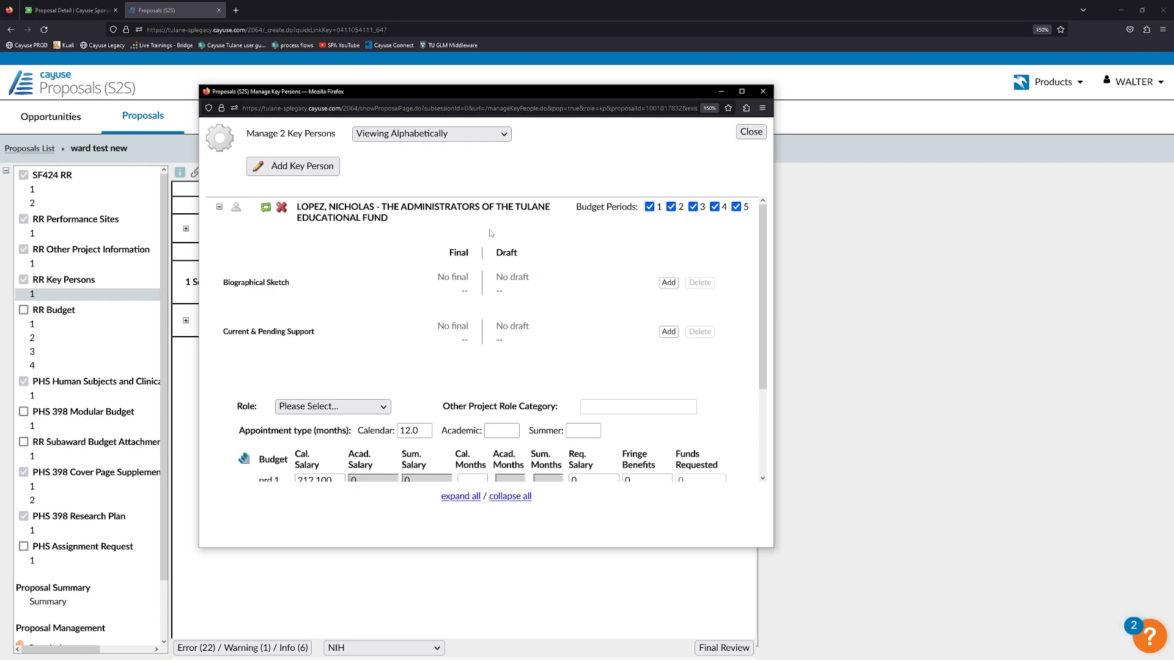
Keep the new key person on budget periods 1–5 and re-expand their details.
left_click(736, 207)
left_click(736, 207)
left_click(220, 209)
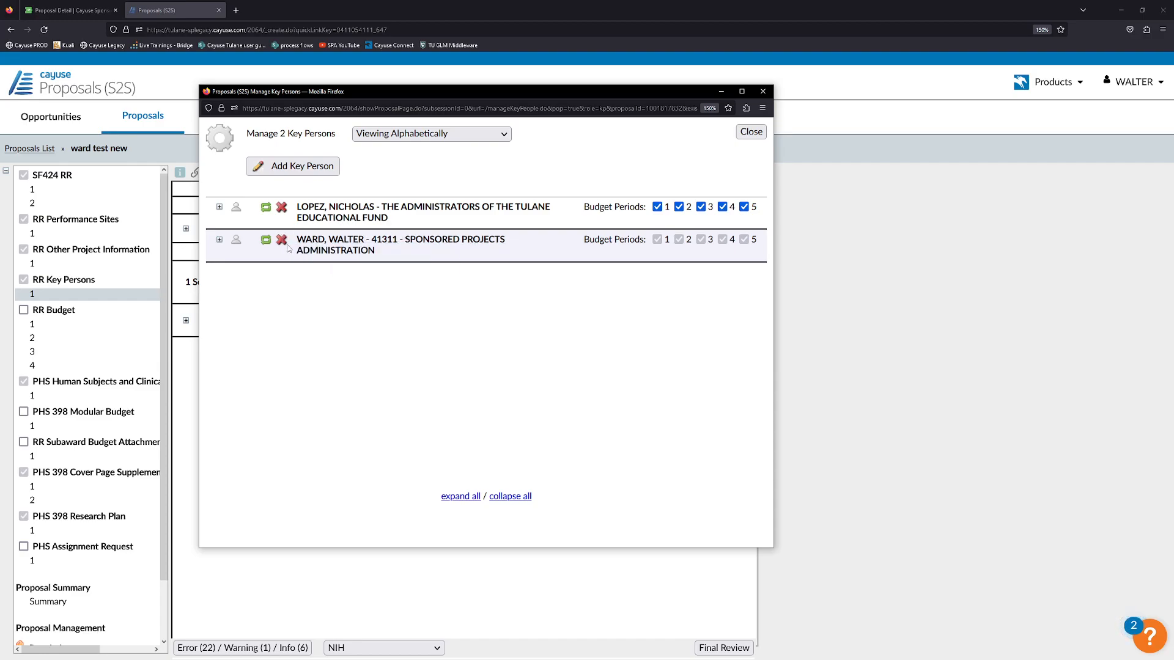
left_click(219, 207)
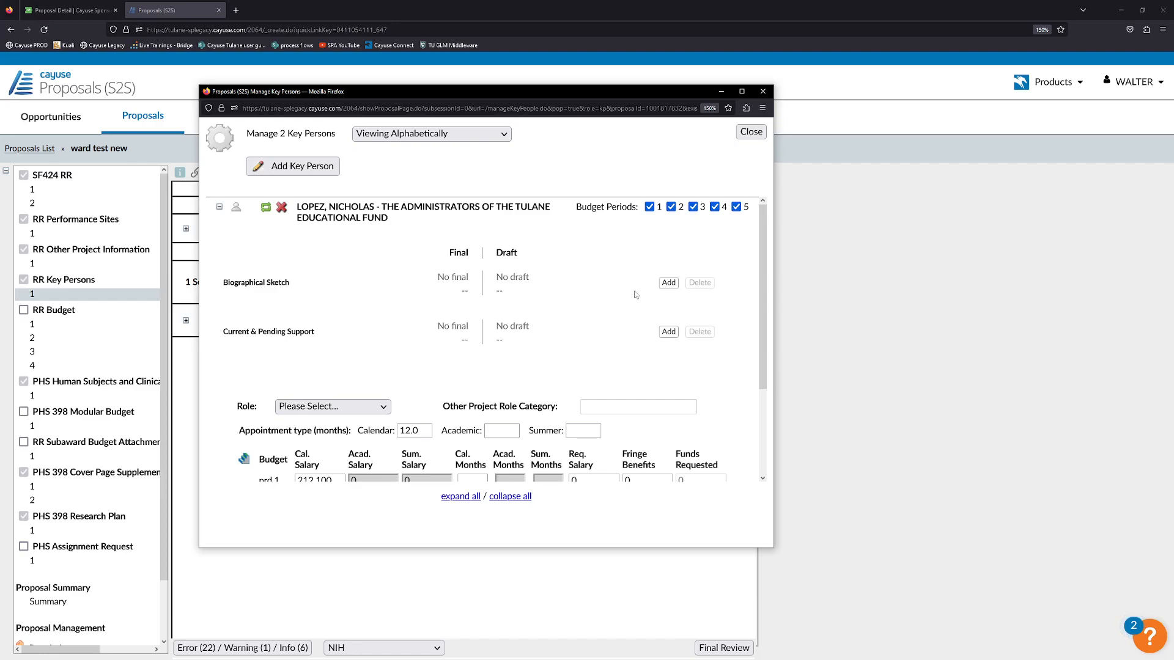
Upload Biosketch.pdf as the second key person's final biographical sketch.
left_click(668, 283)
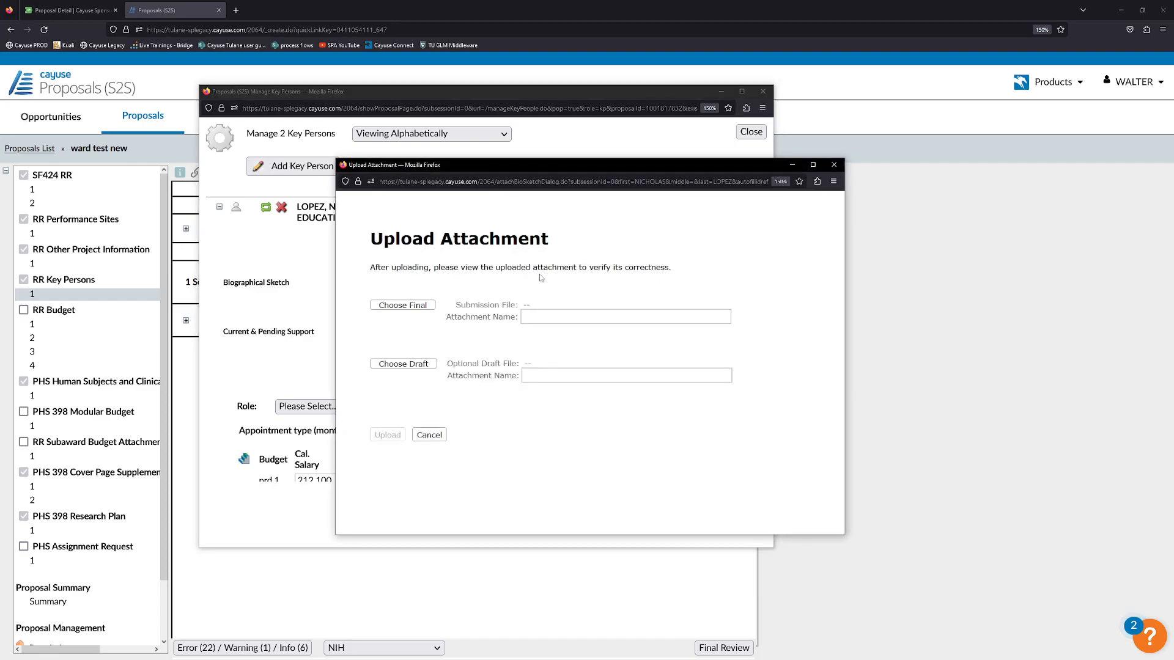
left_click(450, 307)
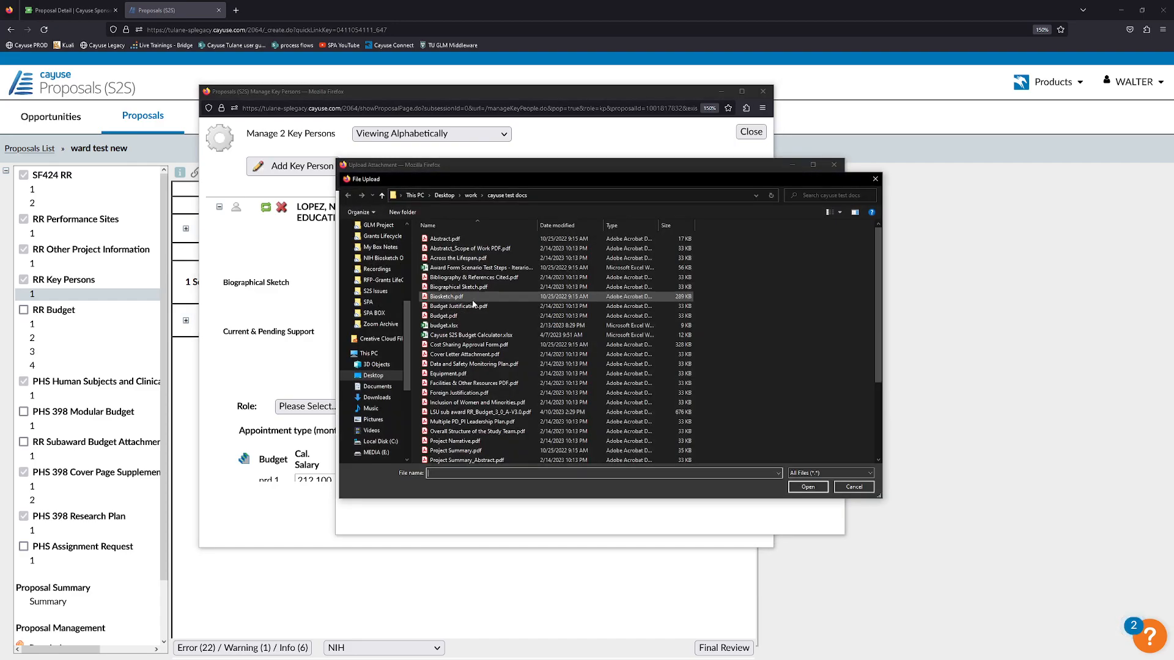
left_click(451, 297)
left_click(803, 486)
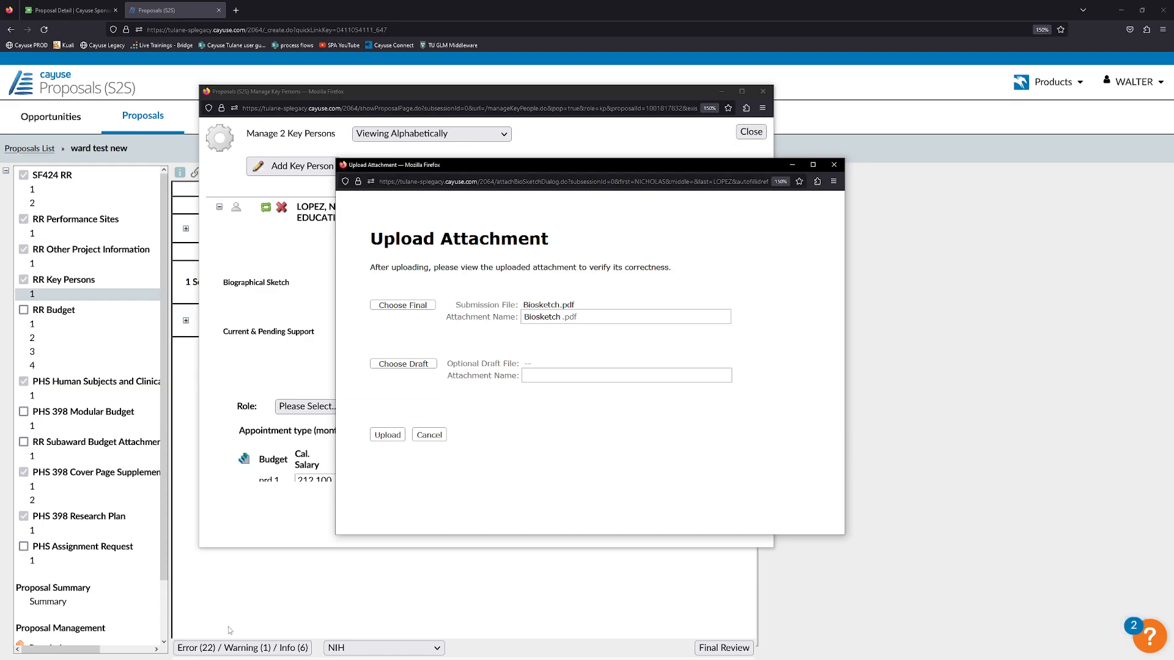
left_click(382, 435)
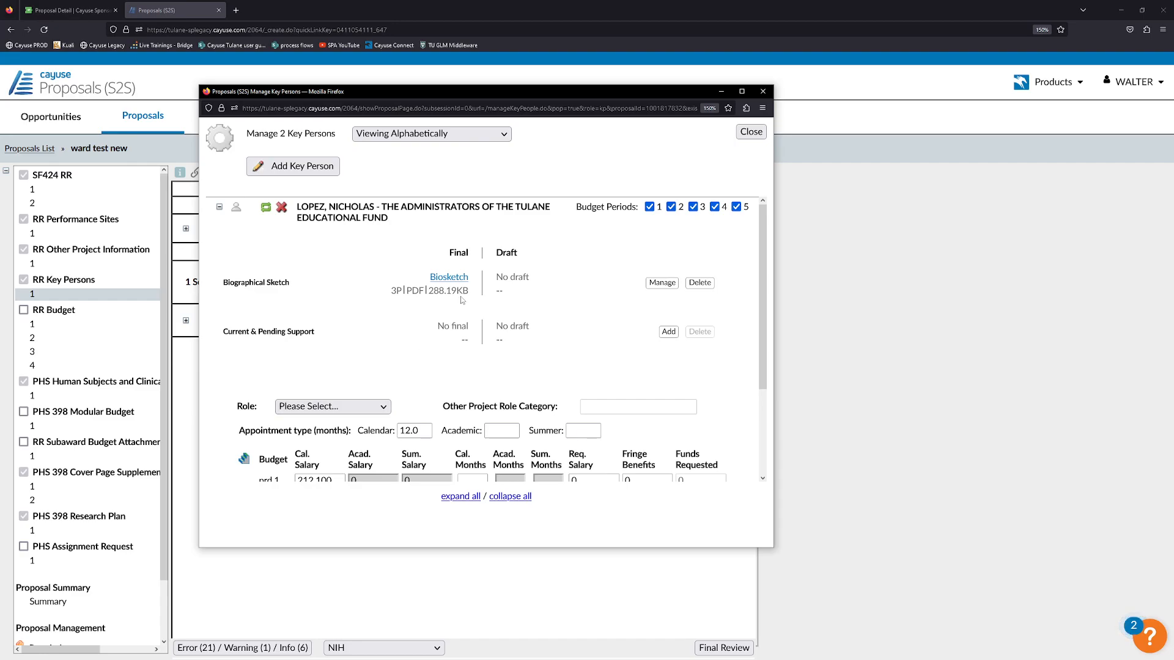
Enlarge the Manage Key Persons window to review the second person's details.
scroll(387, 285, "down", 1)
scroll(387, 285, "up", 1)
scroll(388, 286, "down", 1)
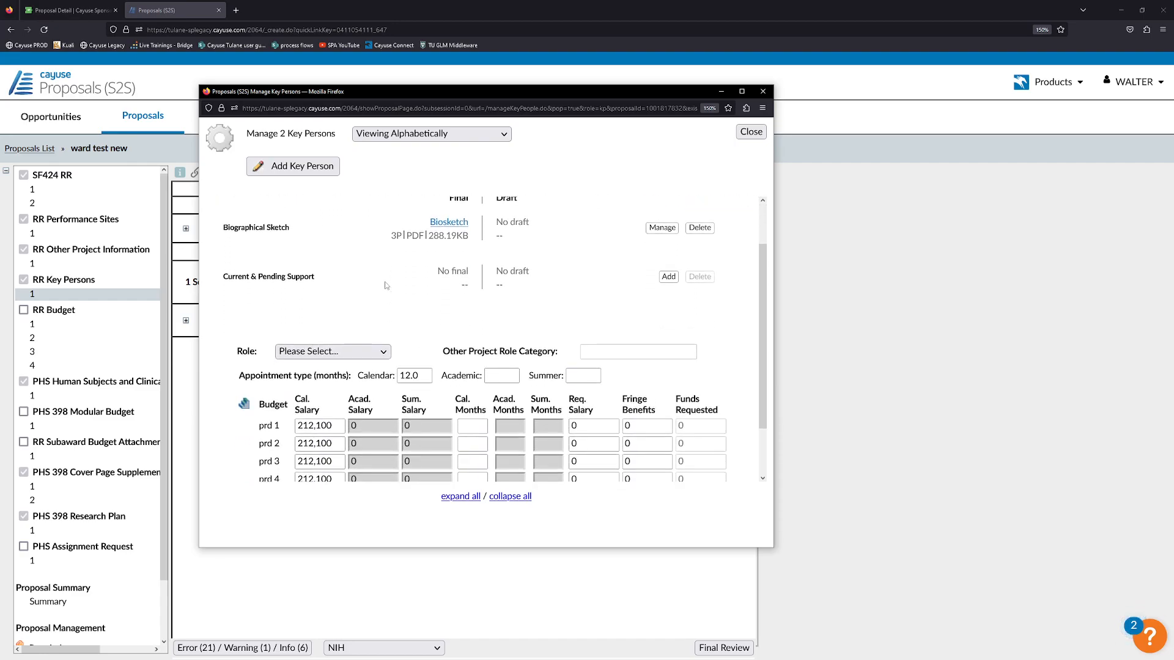
scroll(387, 285, "up", 1)
scroll(386, 286, "down", 1)
scroll(386, 285, "up", 1)
scroll(386, 285, "down", 2)
scroll(386, 285, "up", 2)
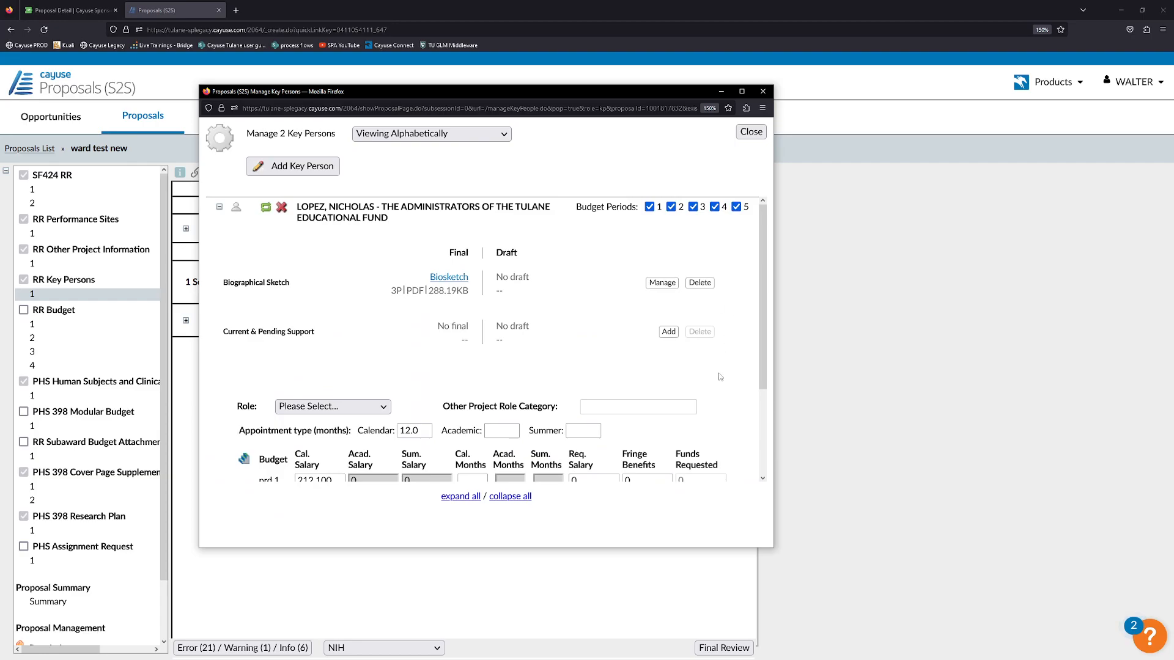
left_click_drag(773, 547, 831, 582)
scroll(634, 299, "down", 1)
scroll(520, 310, "up", 1)
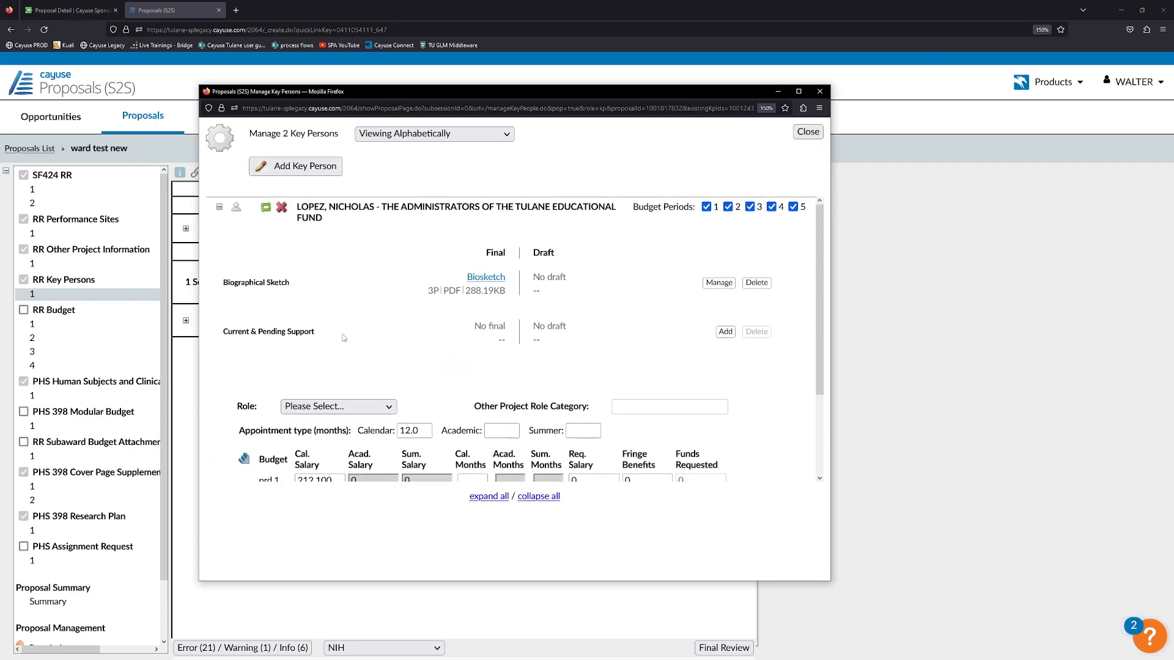
scroll(344, 337, "down", 1)
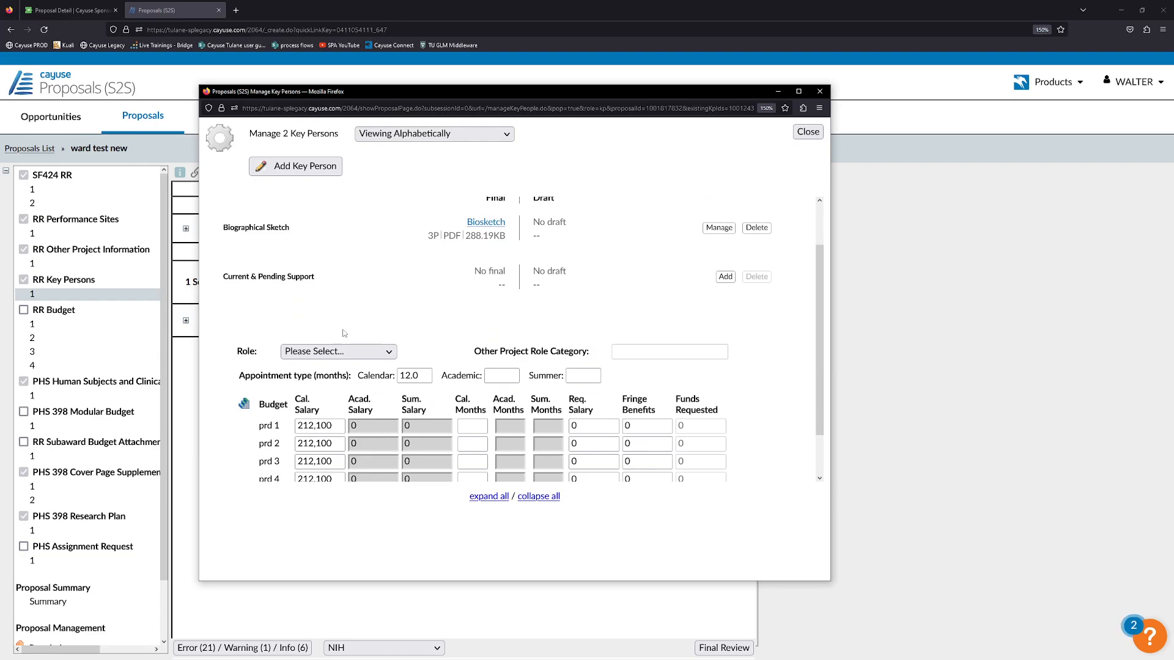
Set the second key person's role to Co-Investigator.
left_click(301, 353)
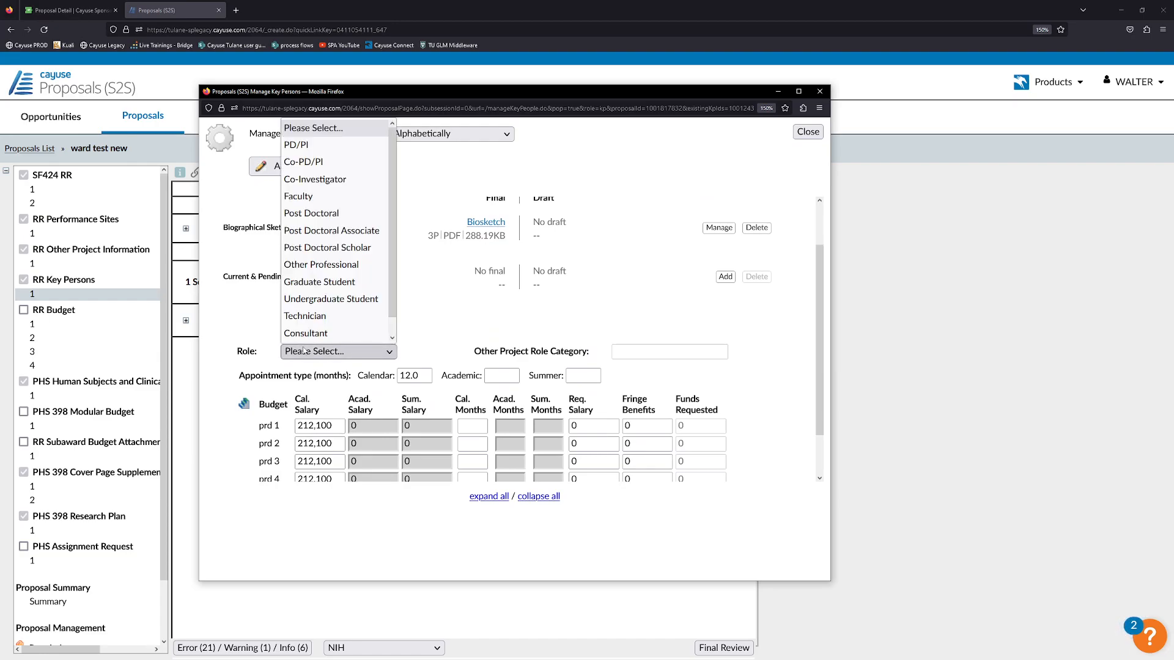
left_click(309, 179)
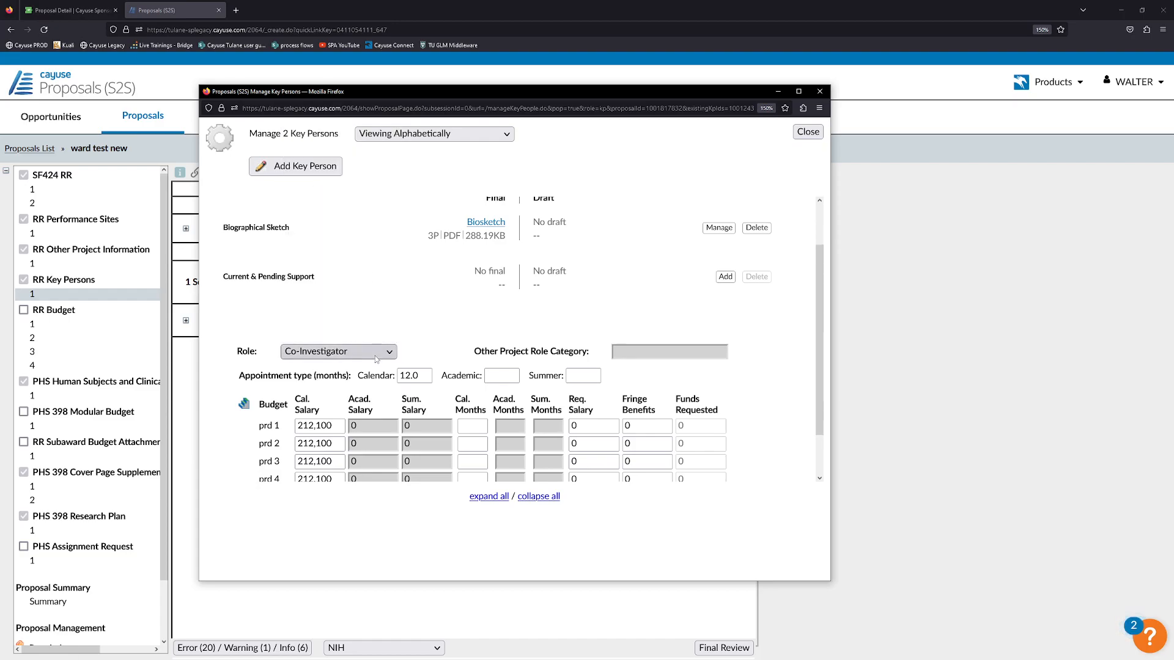
left_click(335, 352)
left_click(336, 352)
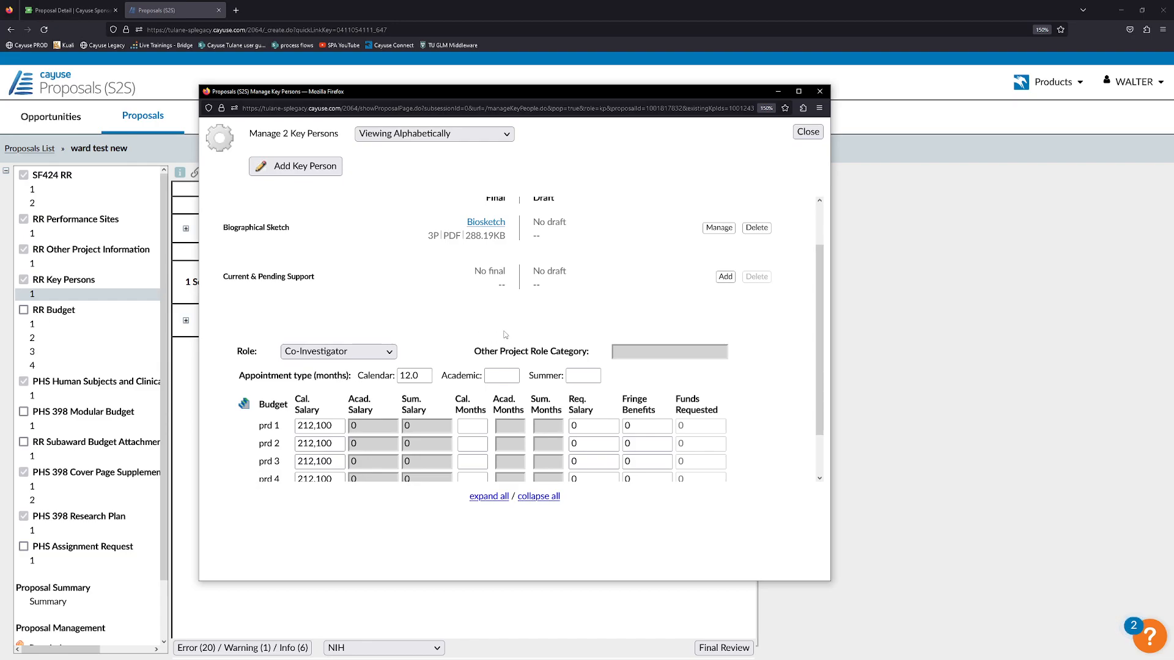
scroll(477, 324, "down", 2)
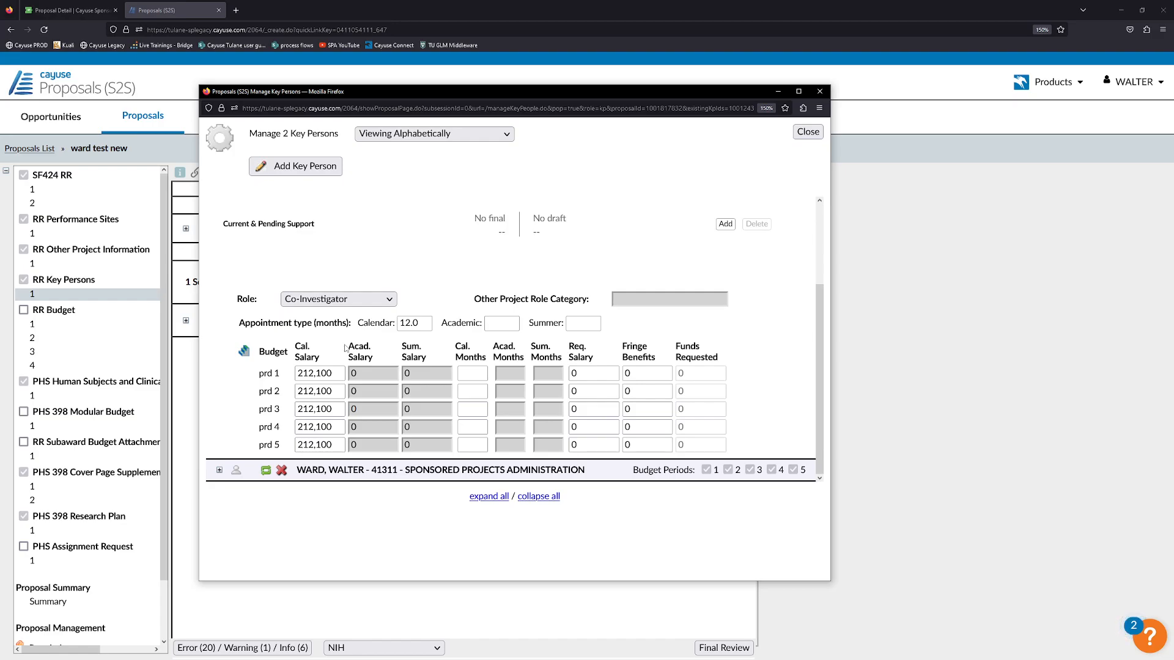
scroll(346, 348, "up", 3)
Enter 6 calendar months for the co-investigator's budget period 1.
scroll(357, 358, "down", 3)
type("6")
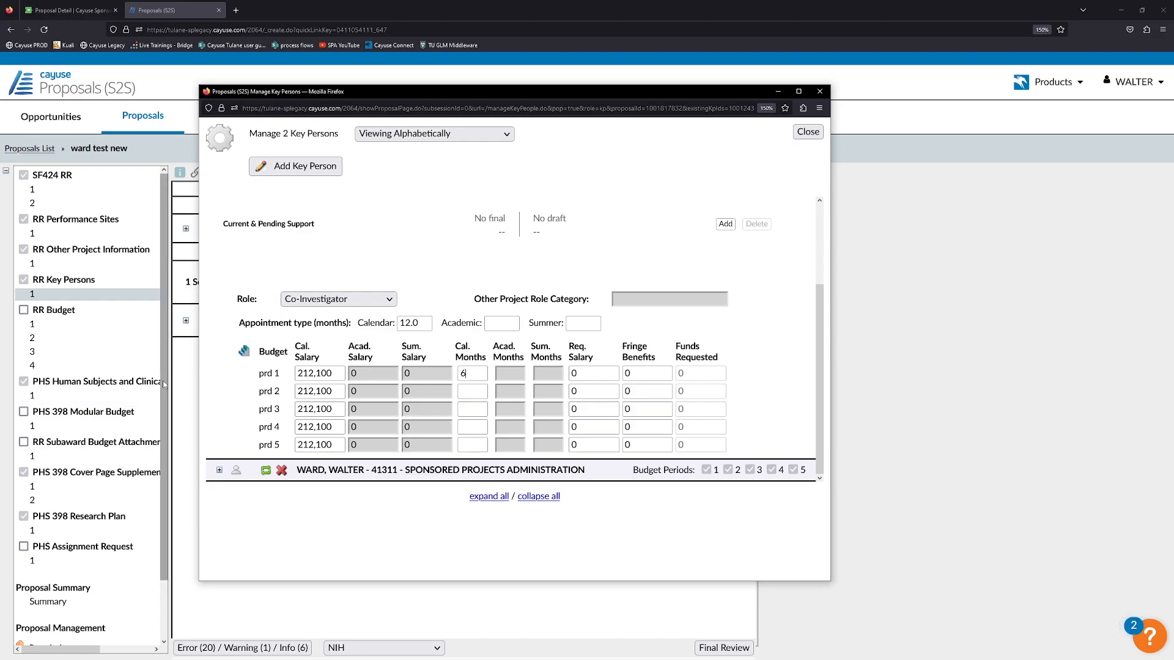
left_click(502, 349)
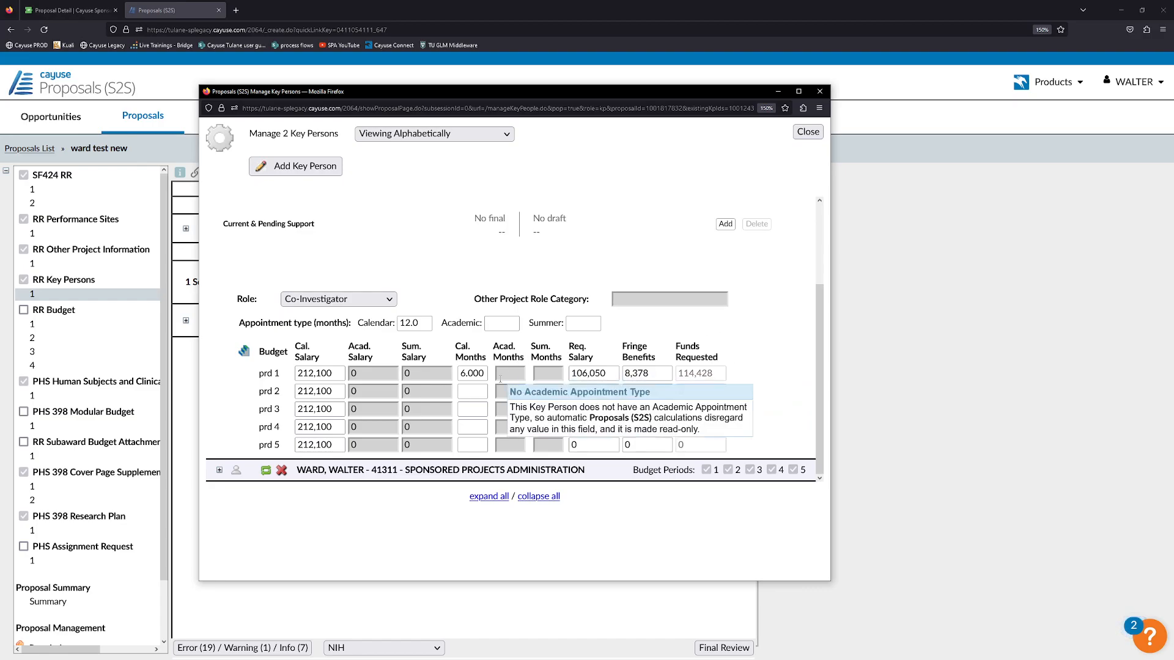
left_click(474, 409)
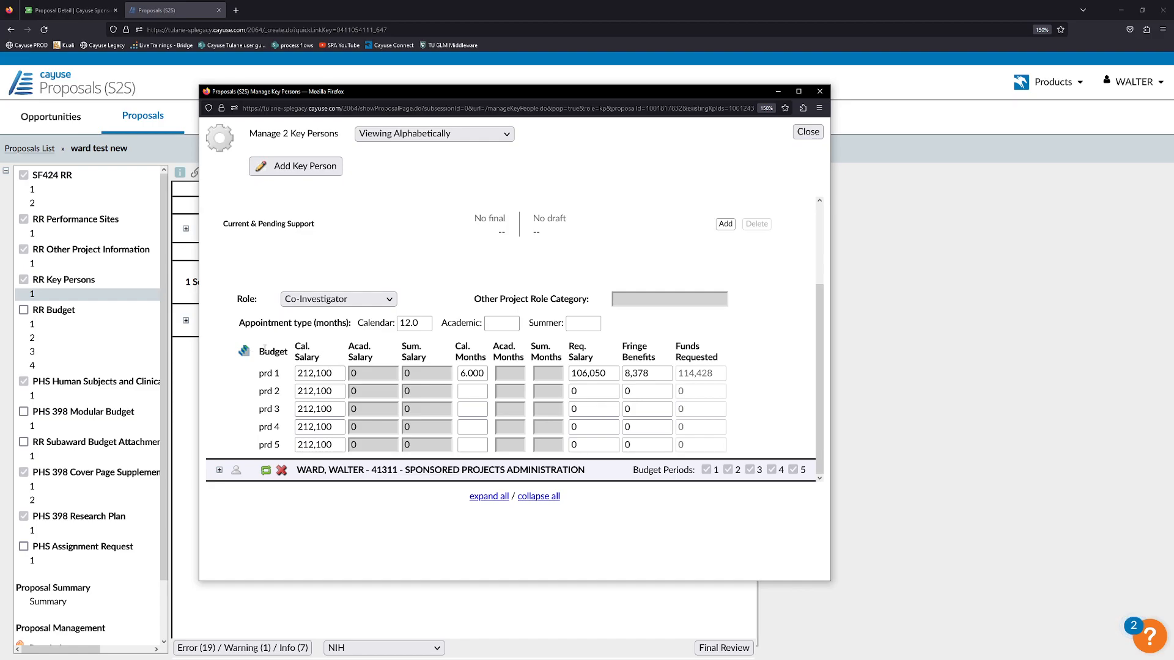
Open Key Person Budget Escalation for the co-investigator's salary.
scroll(265, 351, "up", 3)
scroll(273, 346, "down", 3)
scroll(280, 261, "up", 3)
scroll(265, 277, "down", 2)
left_click(245, 355)
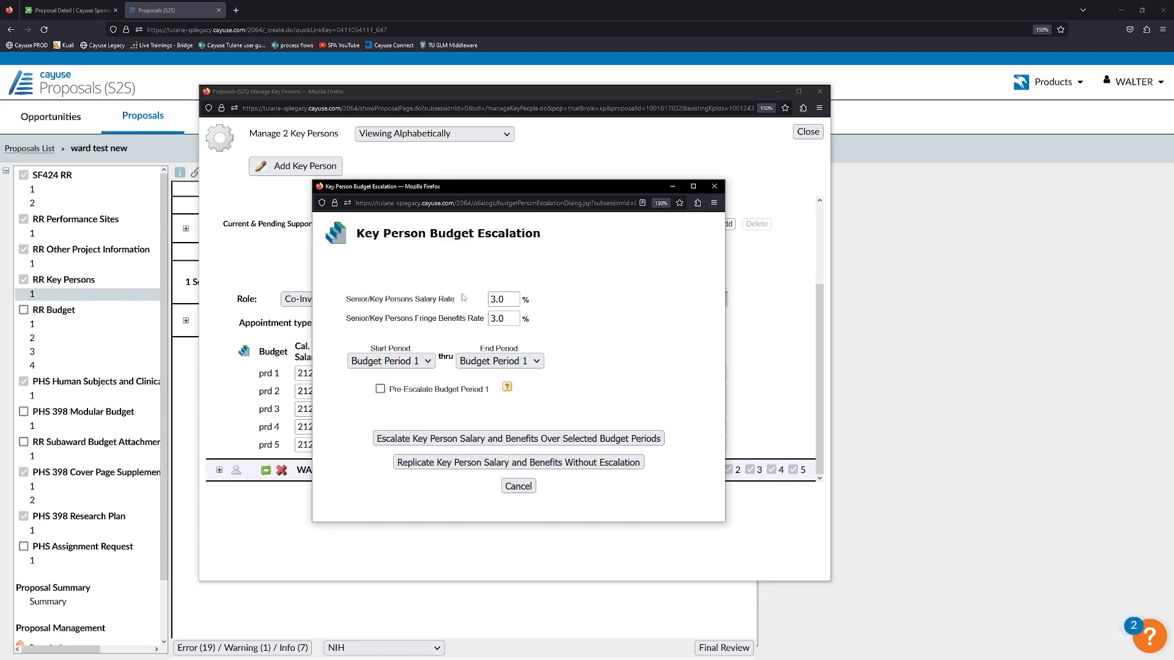
Keep the 3.0% salary rate and set the end period to Budget Period 5.
left_click(506, 302)
left_click(428, 319)
left_click(476, 363)
left_click(483, 453)
mouse_move(414, 393)
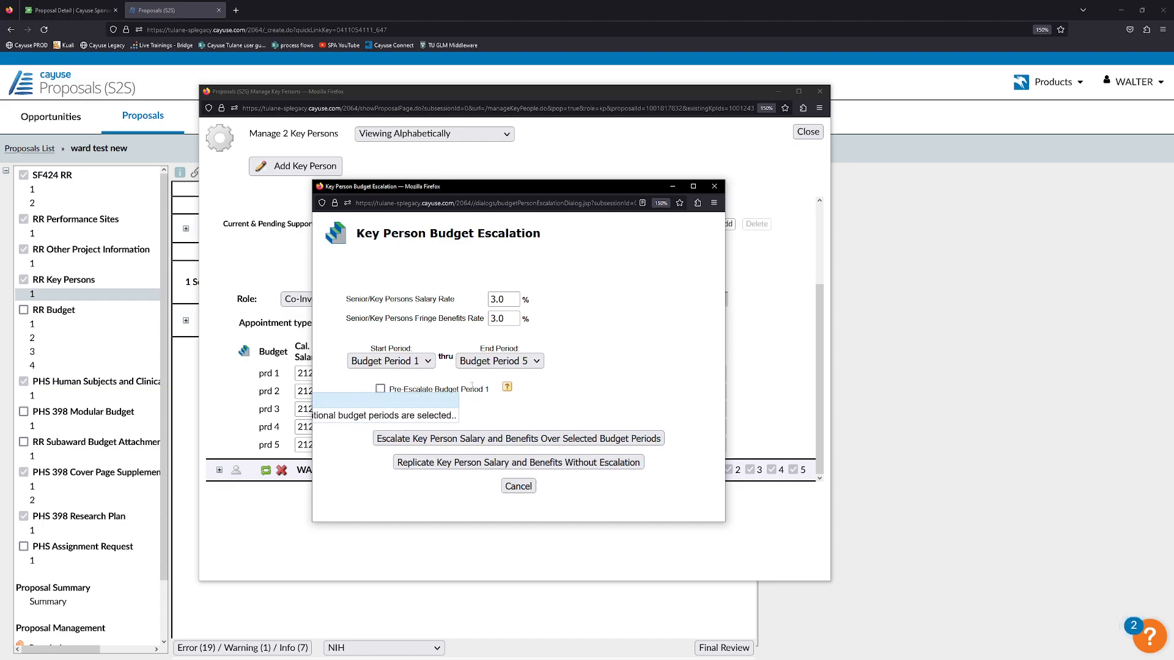
left_click(510, 390)
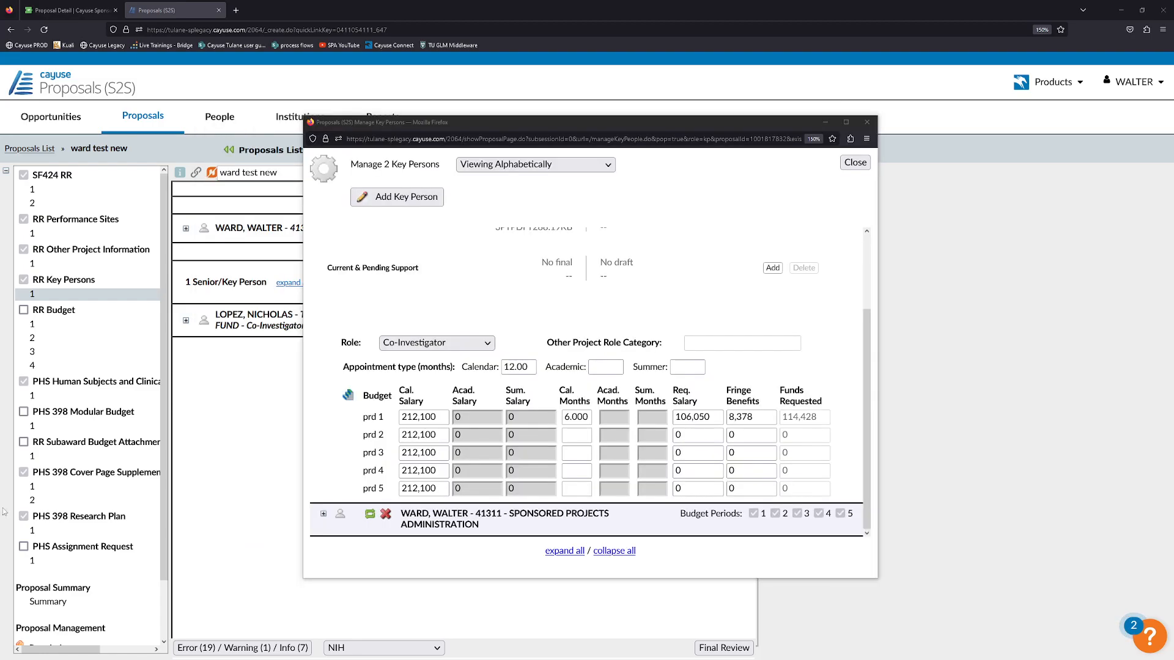
Replicate period 1 salary and benefits into periods 2–5 without escalation.
left_click(348, 396)
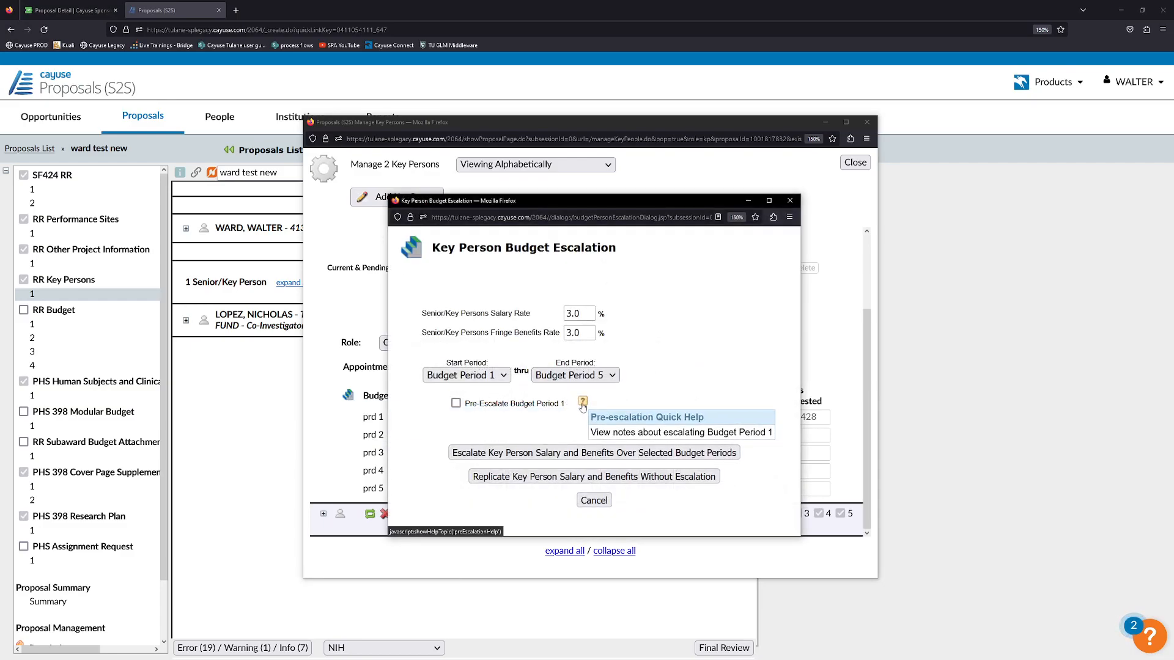
left_click(582, 401)
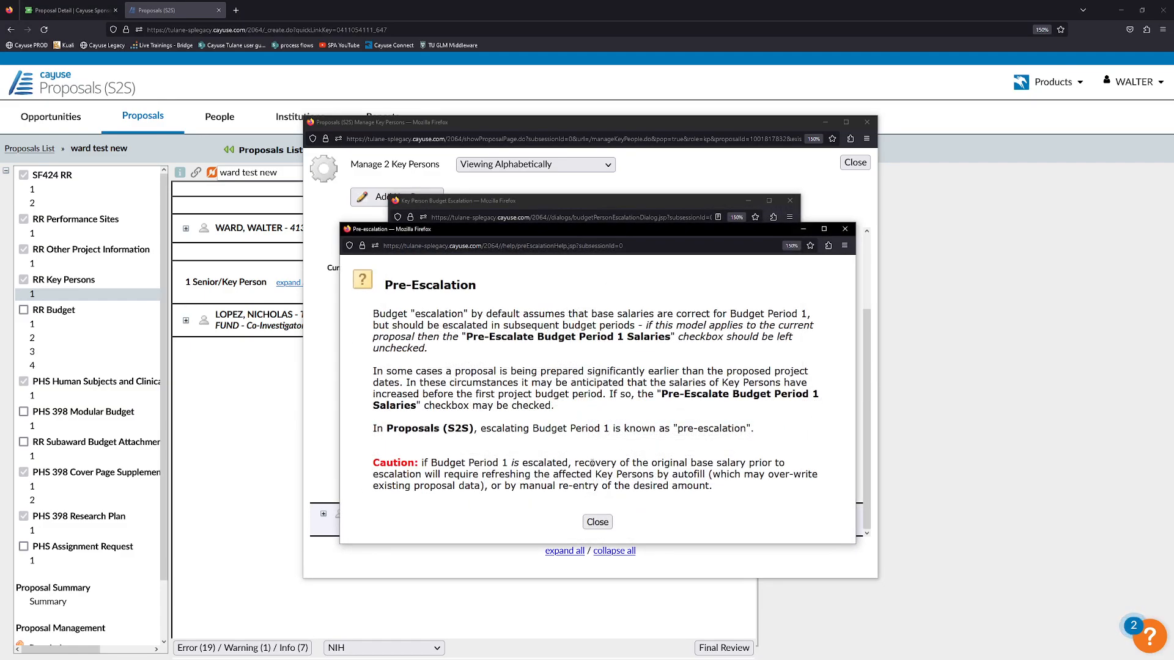
left_click(597, 522)
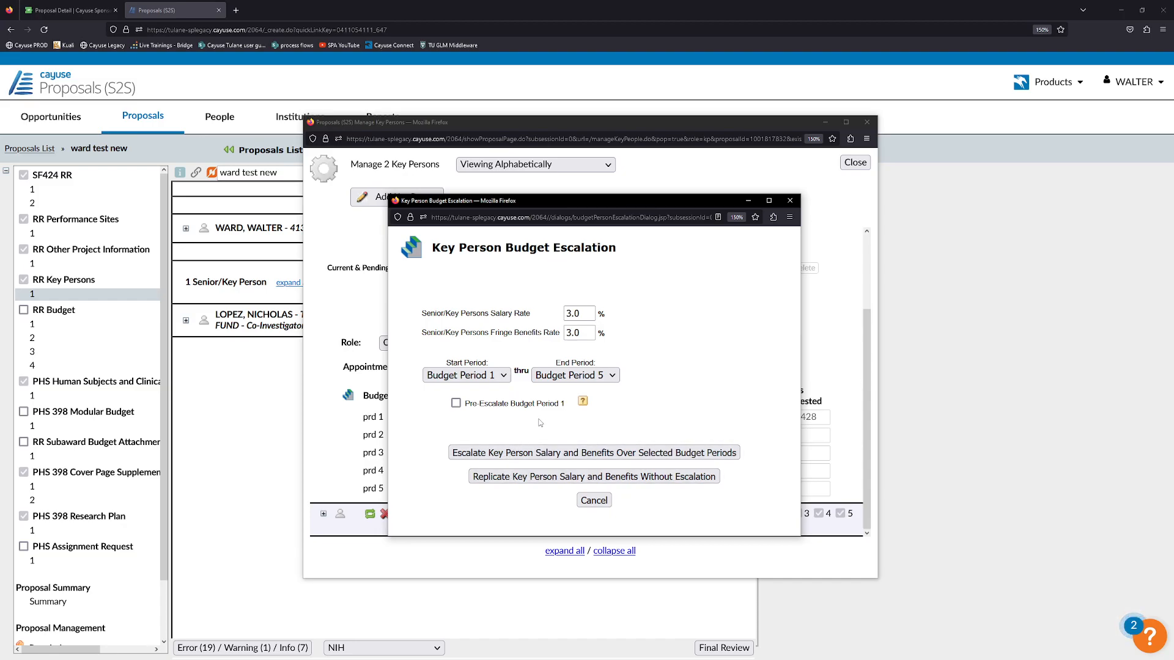
left_click_drag(602, 202, 665, 170)
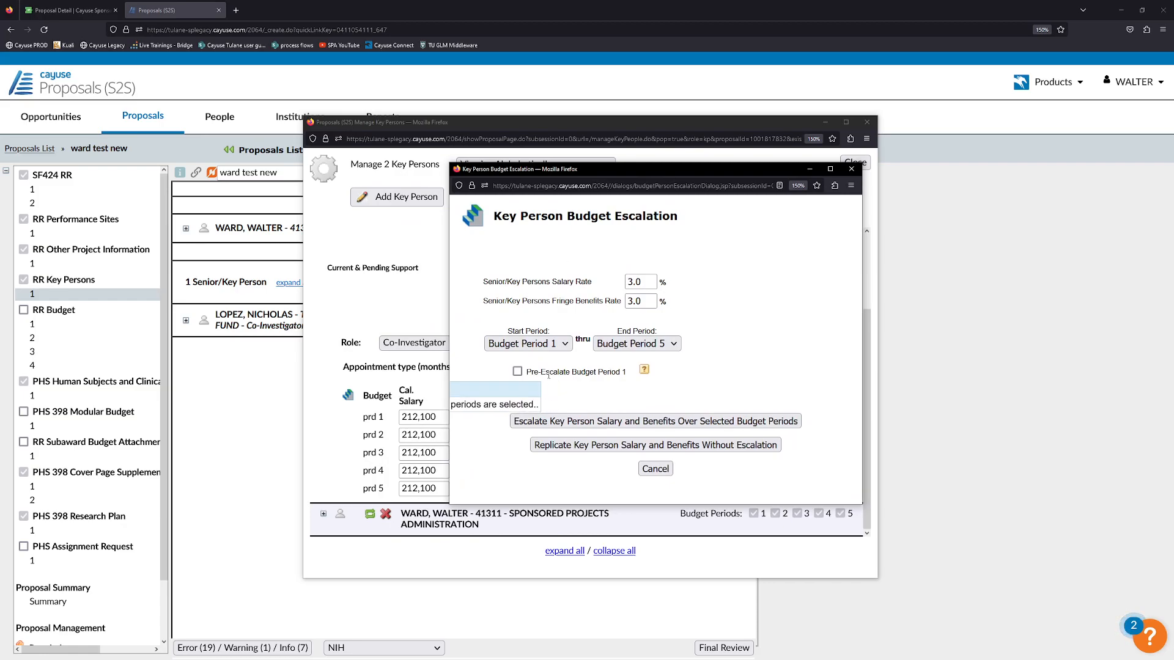
left_click(576, 445)
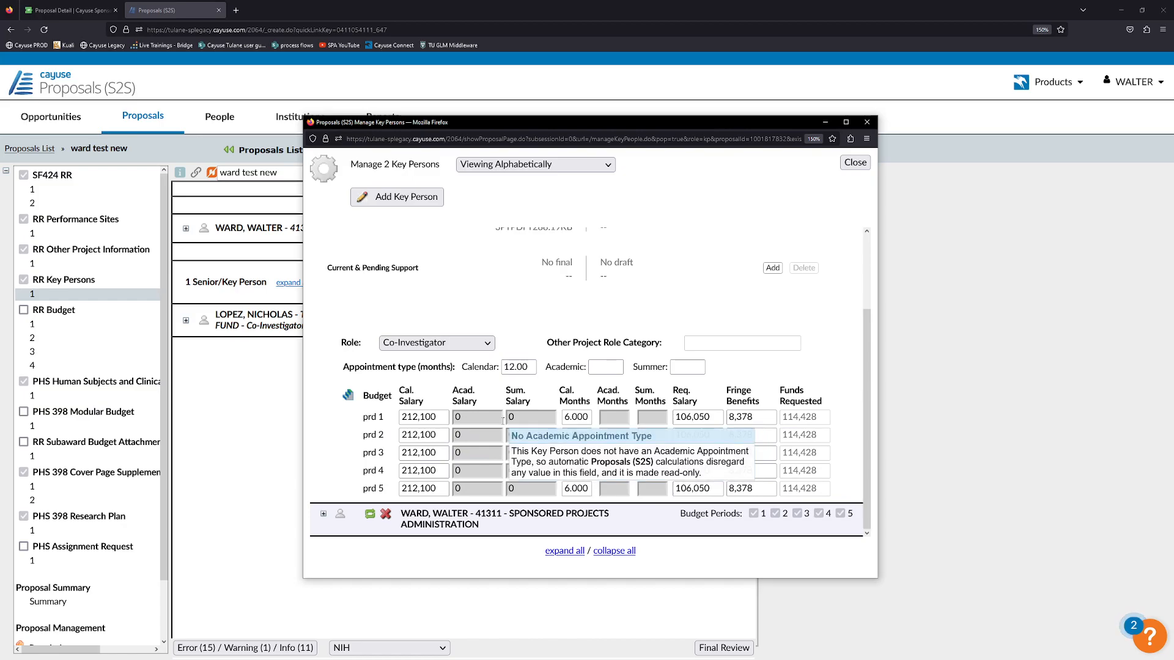
scroll(503, 421, "up", 3)
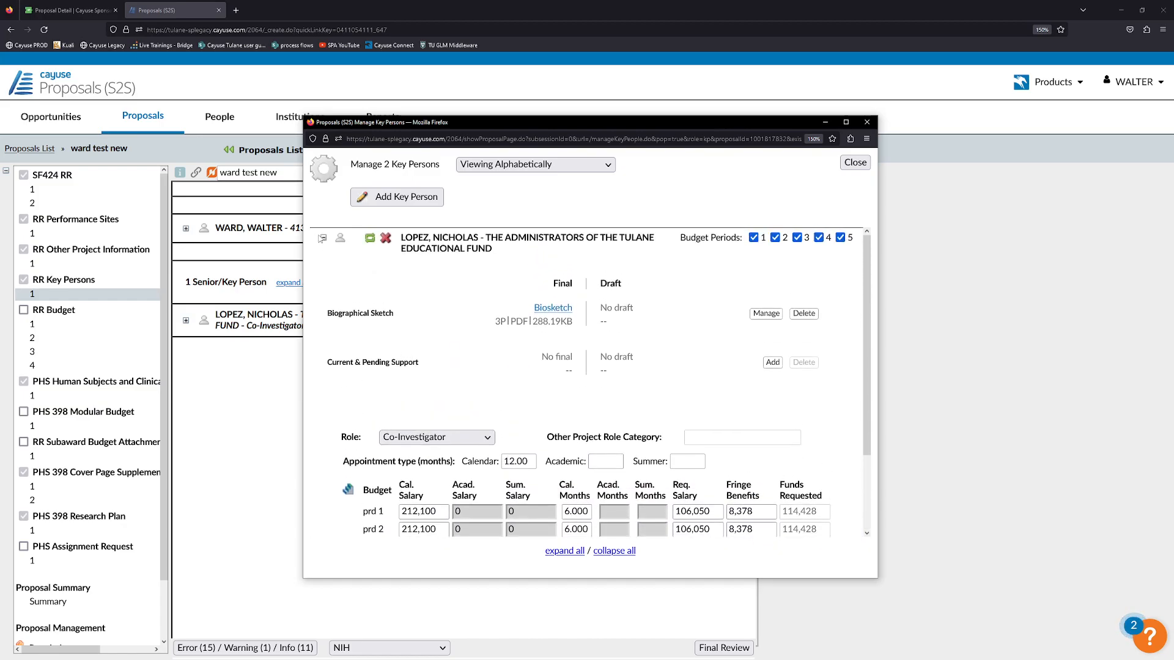
Collapse the co-investigator and give the PD/PI 6 calendar months in budget period 1.
left_click(323, 238)
left_click(324, 239)
left_click(324, 239)
left_click(324, 239)
left_click(324, 239)
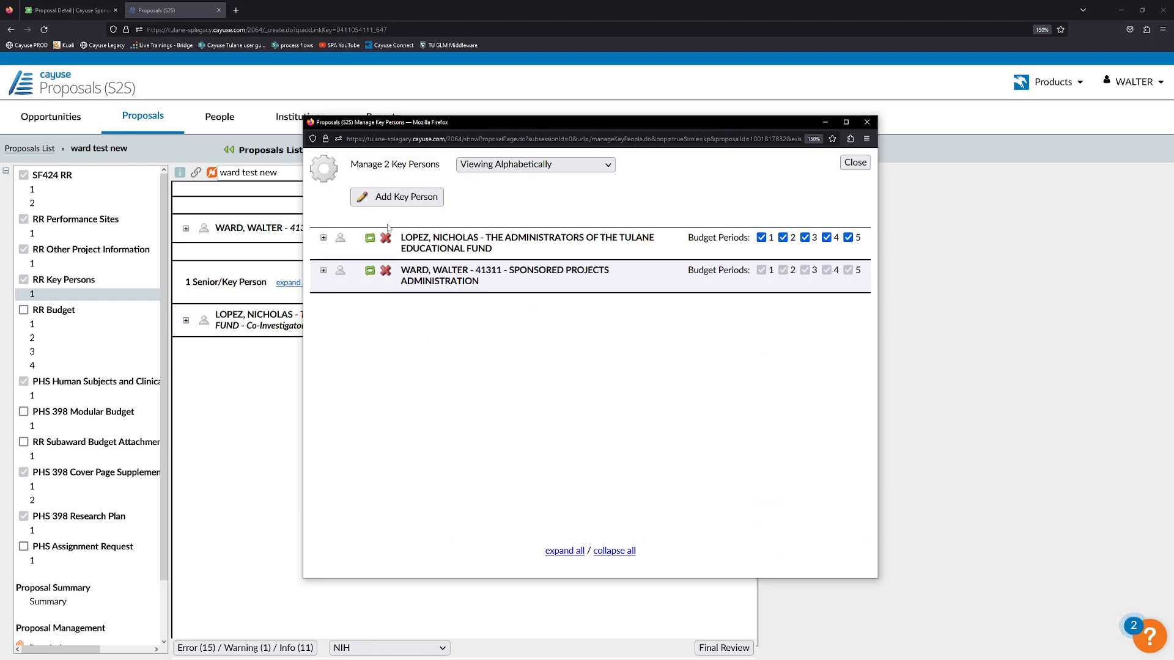
left_click(324, 271)
scroll(617, 377, "down", 3)
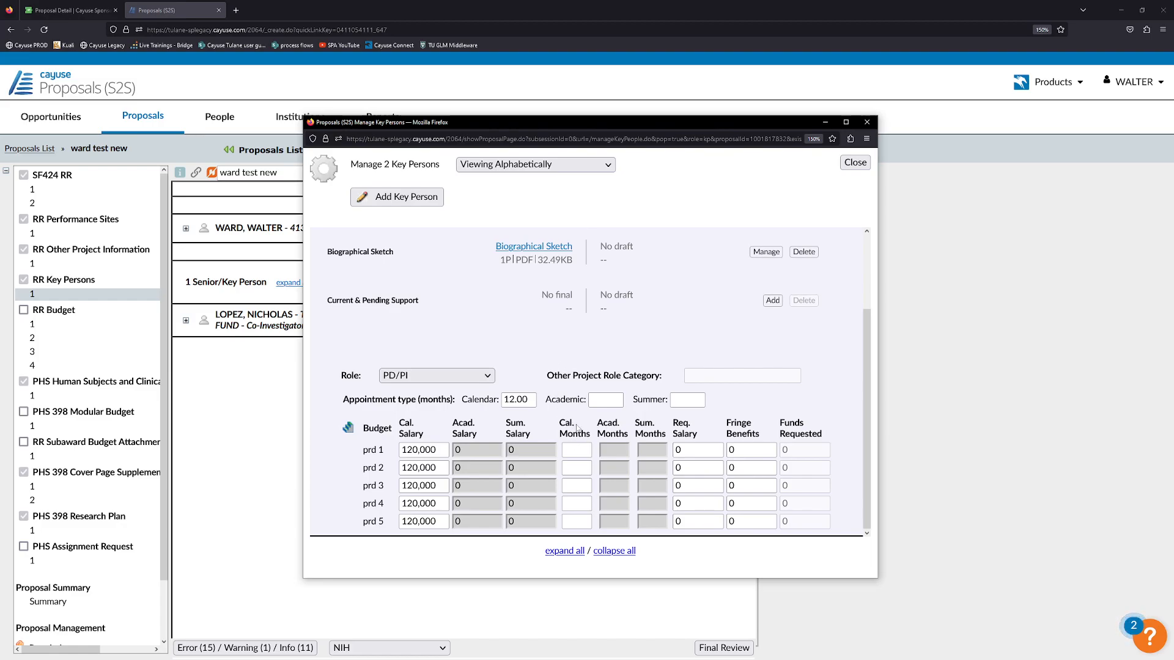
left_click(569, 448)
type("6")
key("Tab")
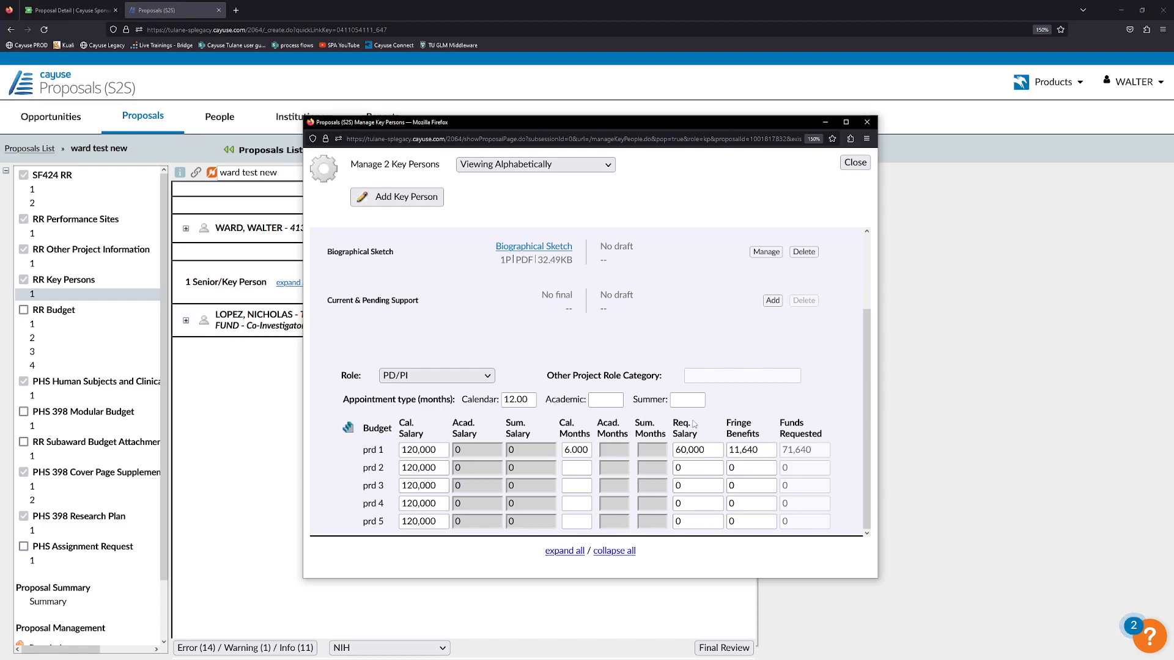
Escalate the PD/PI's salary and benefits by 3% per year across budget periods 1–5.
left_click(349, 430)
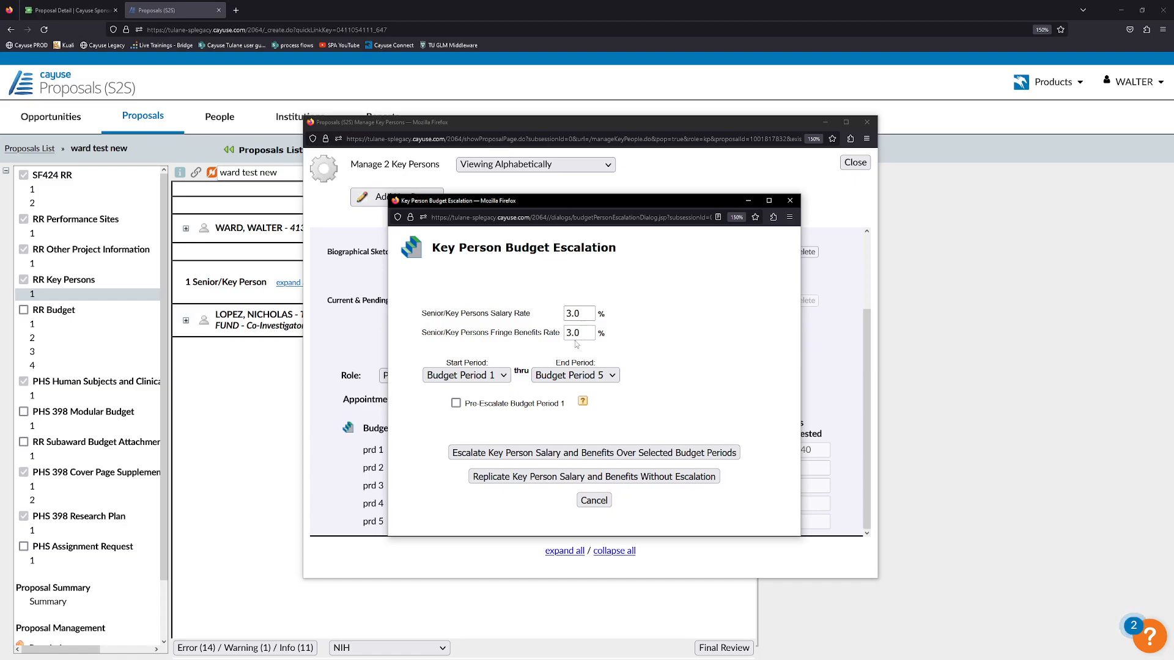
left_click(505, 378)
left_click(577, 376)
left_click(652, 358)
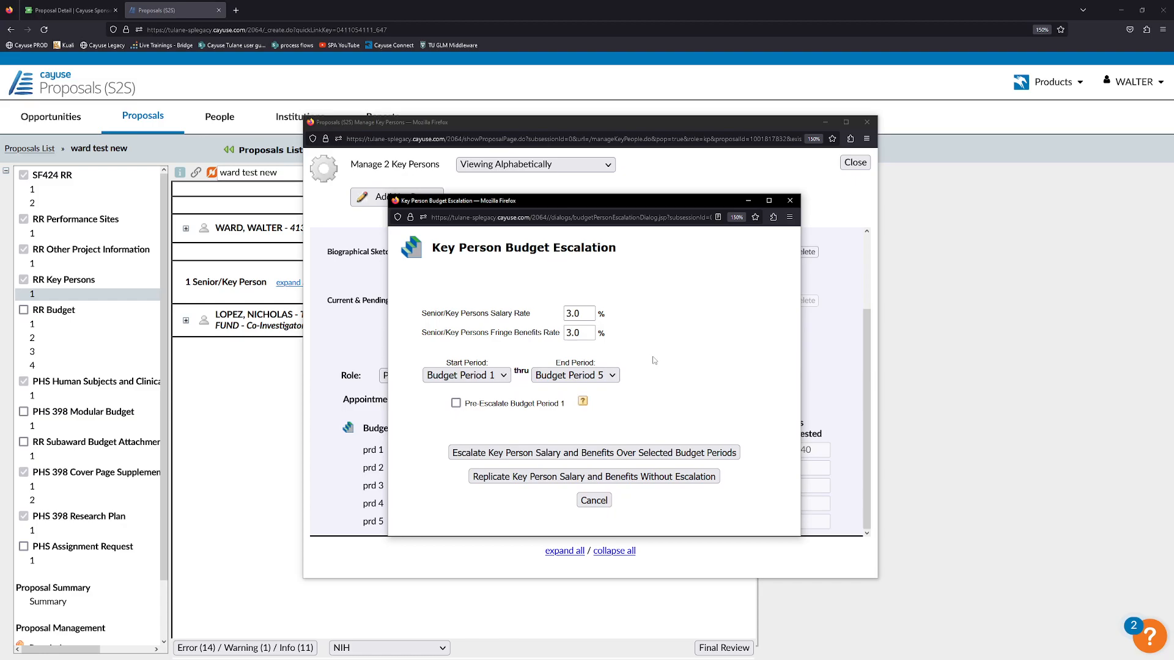
left_click(501, 453)
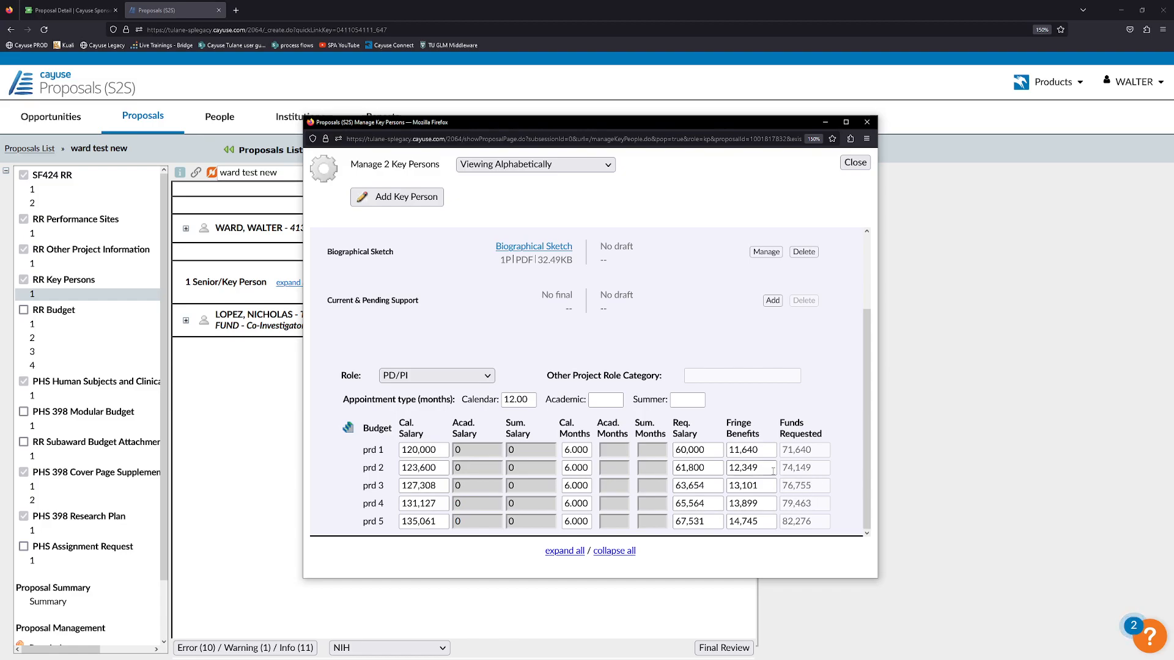
Review the co-investigator's budget details, then close the key-person manager.
scroll(771, 454, "up", 3)
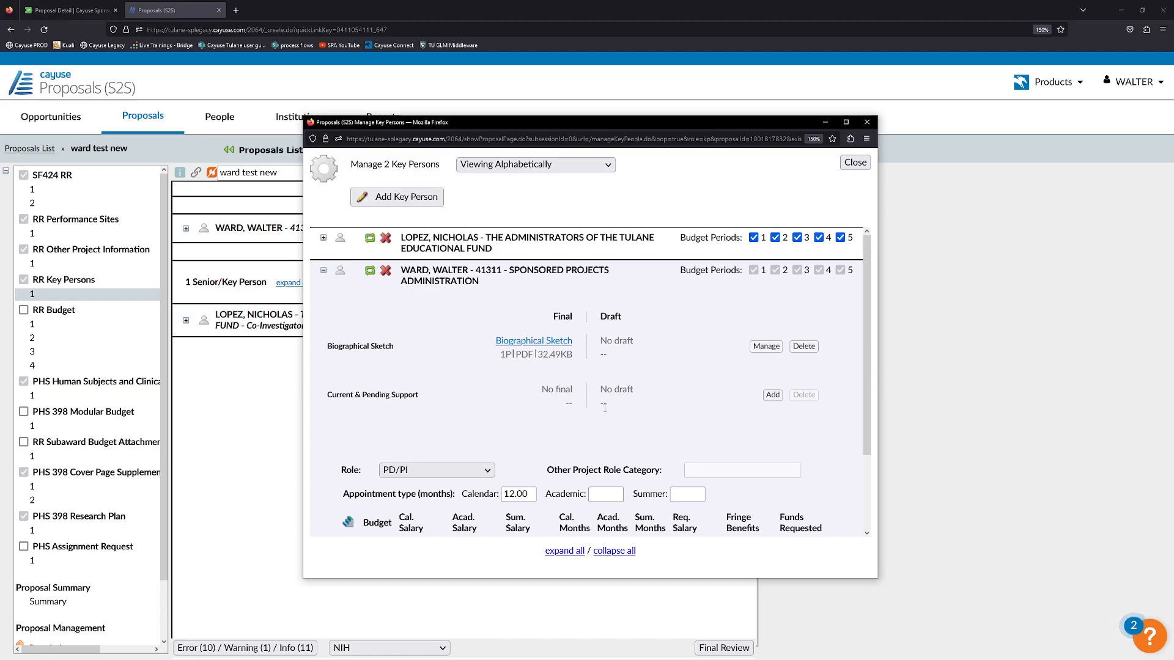
left_click(323, 270)
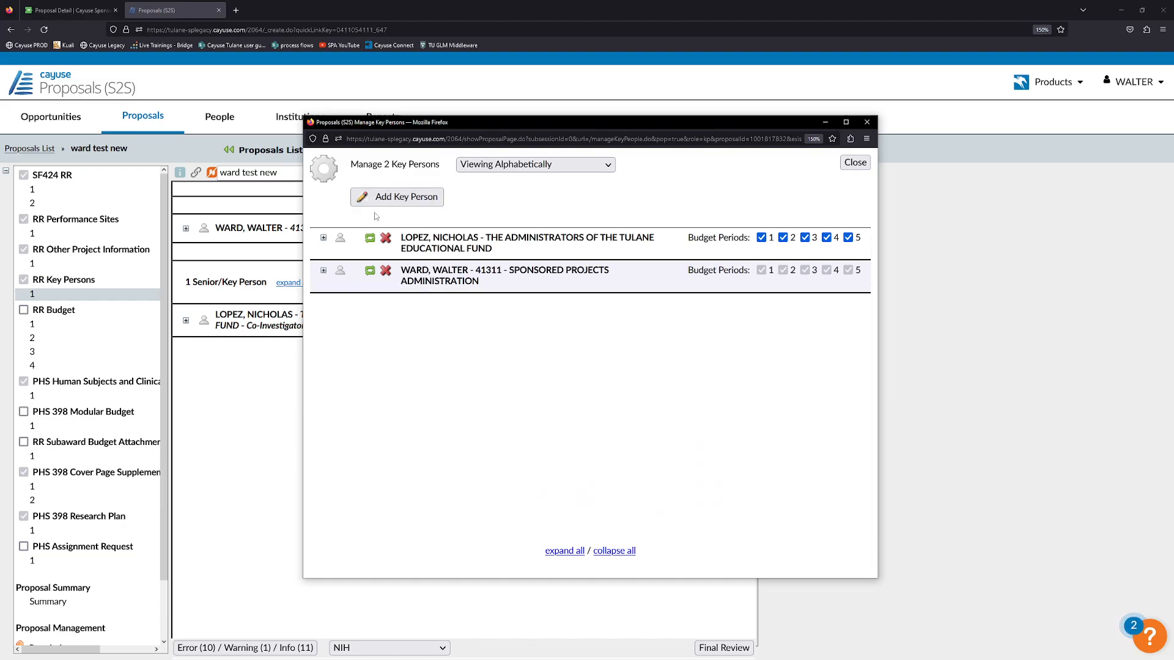
left_click(323, 238)
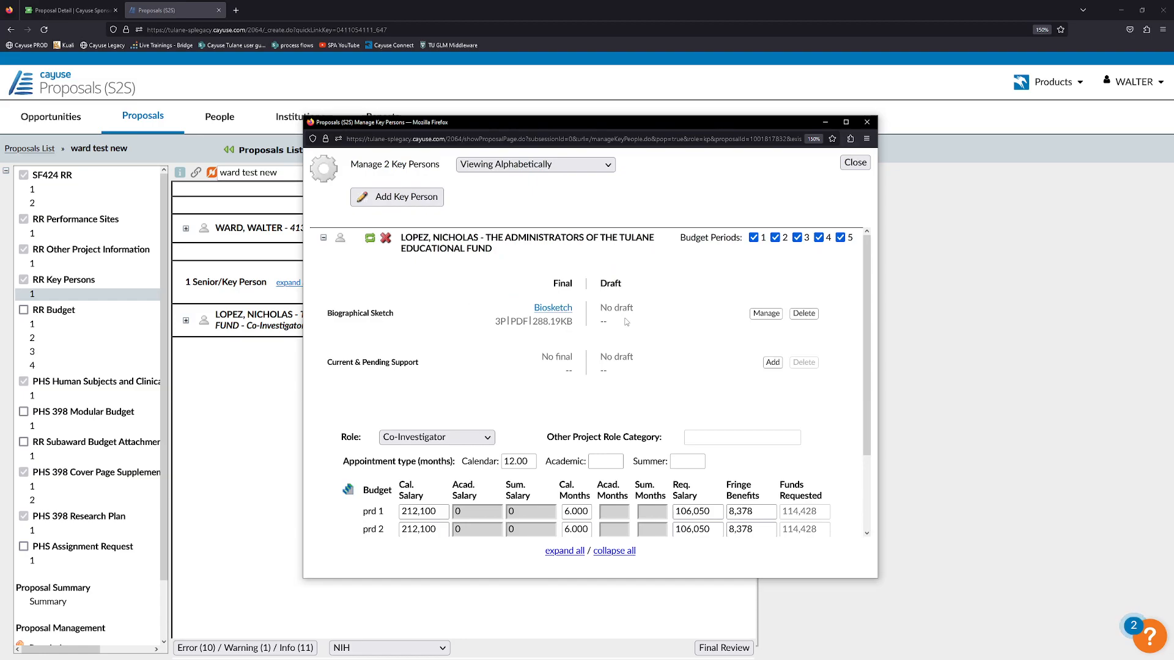
scroll(547, 487, "down", 2)
scroll(546, 486, "down", 1)
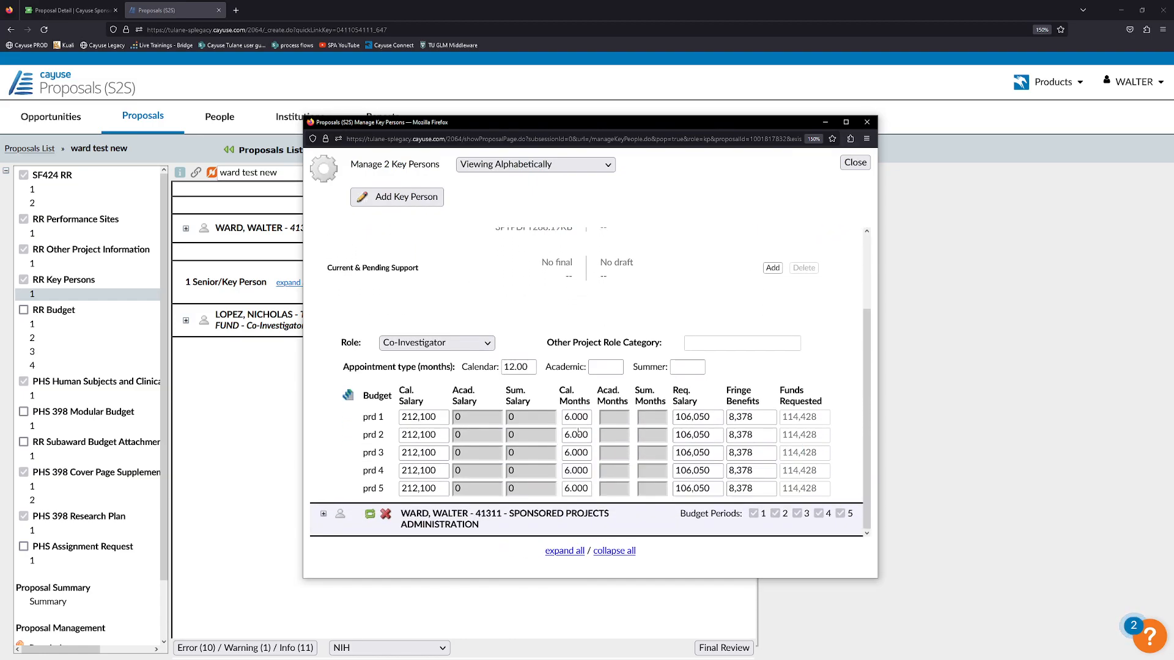
scroll(428, 367, "up", 3)
left_click(323, 239)
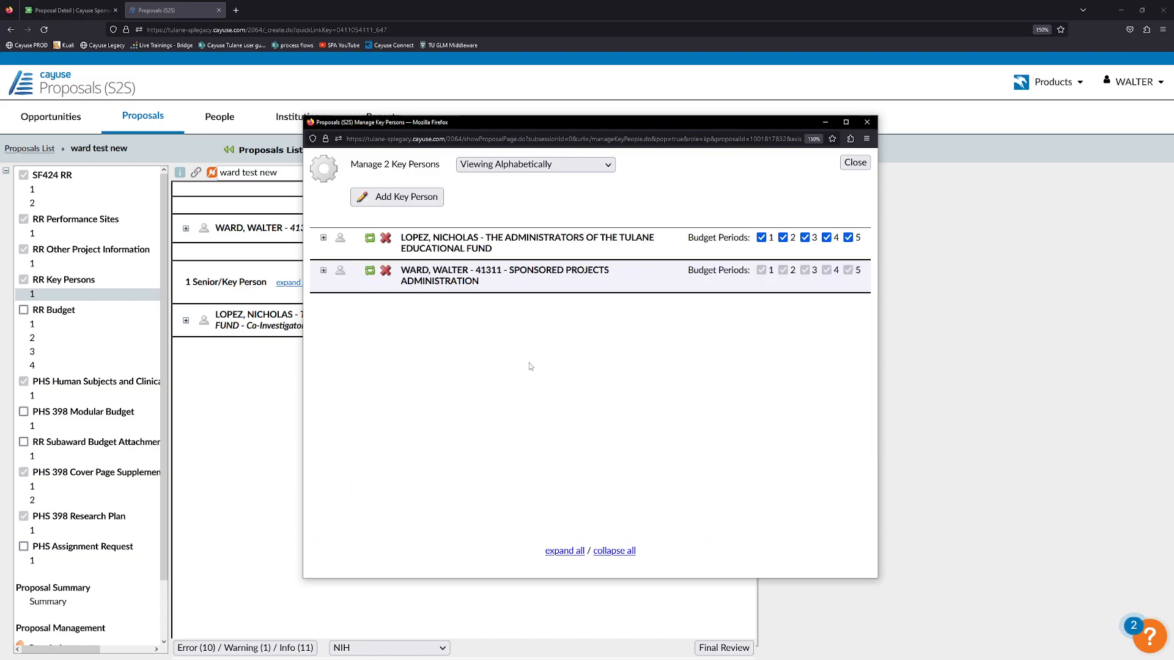
left_click(855, 163)
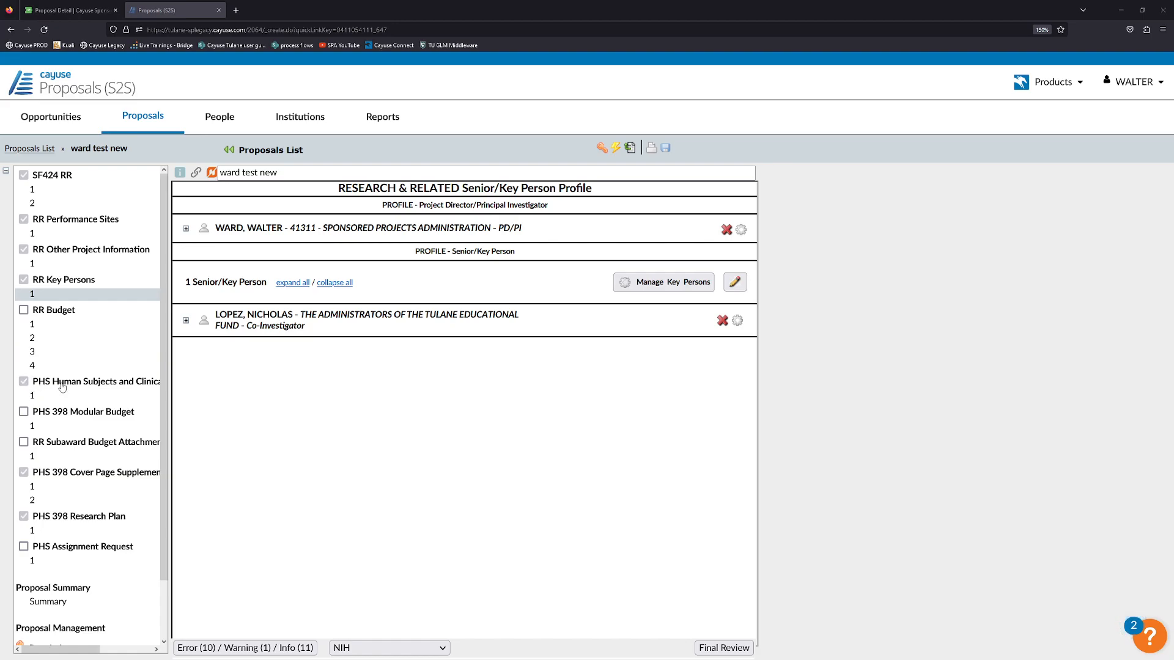
Open item 1, the PHS Human Subjects and Clinical Trials Information form, from the form tree.
left_click(77, 401)
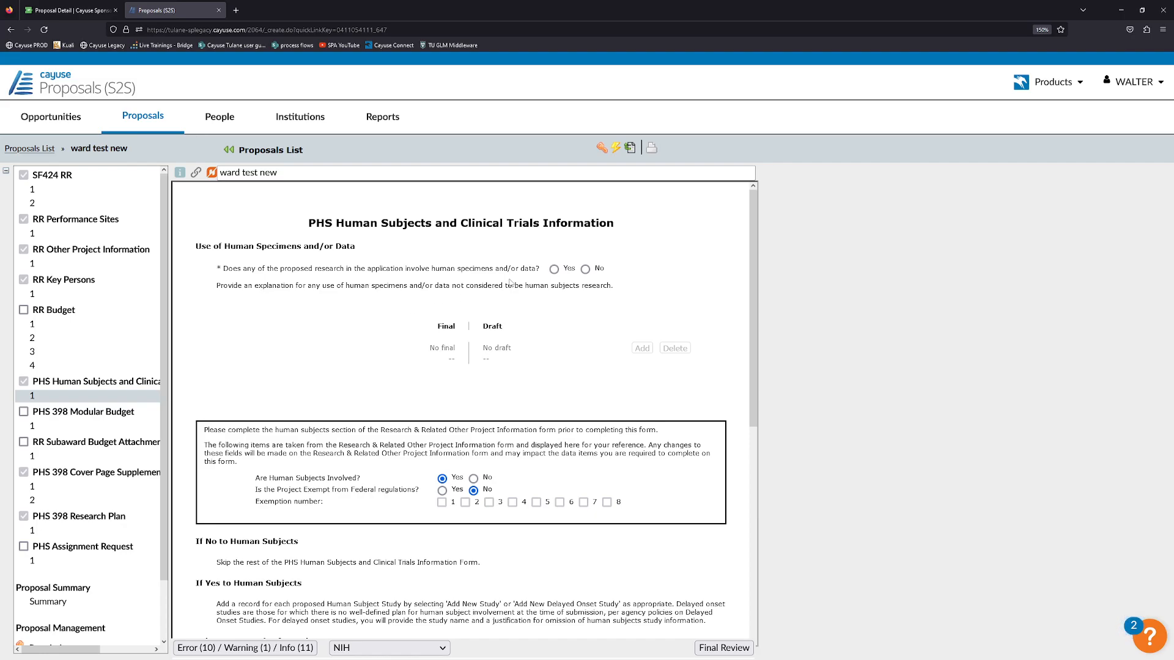
Answer Yes to the human specimens question and scroll down to the Study Record(s) section.
left_click(554, 269)
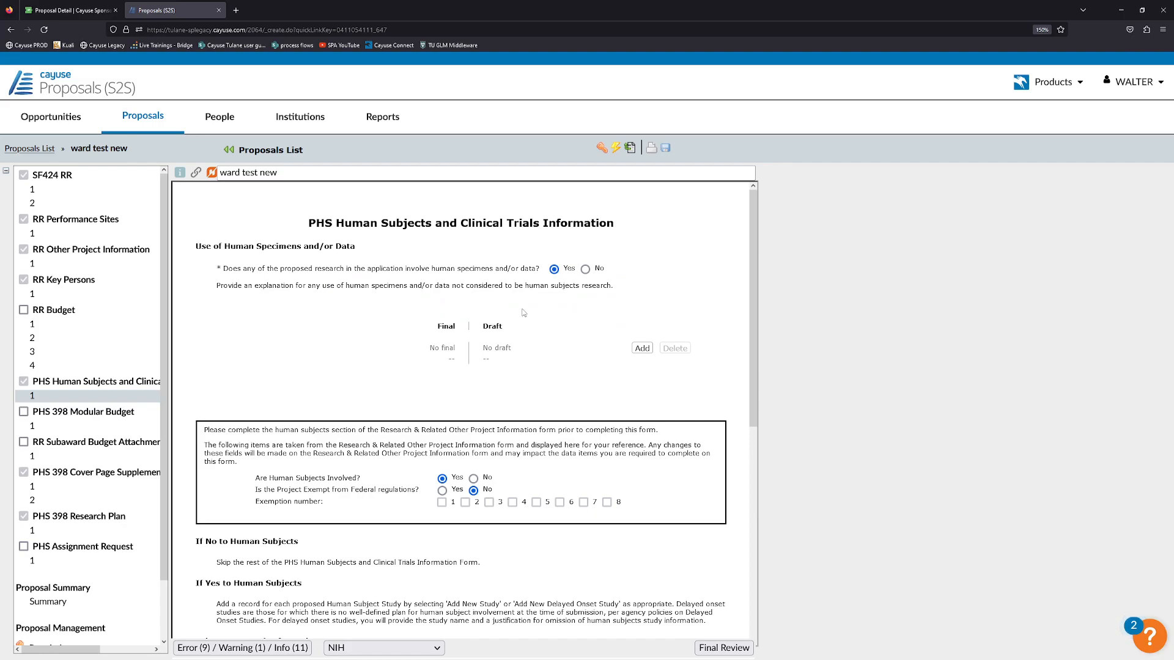
scroll(544, 293, "down", 1)
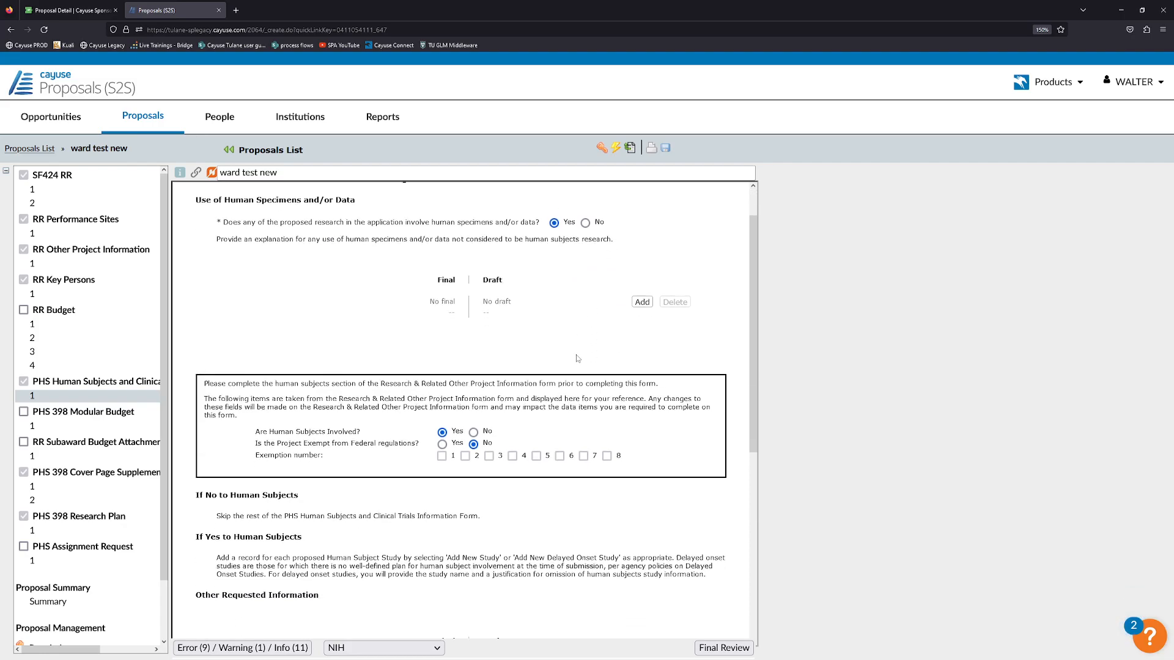
scroll(536, 310, "down", 1)
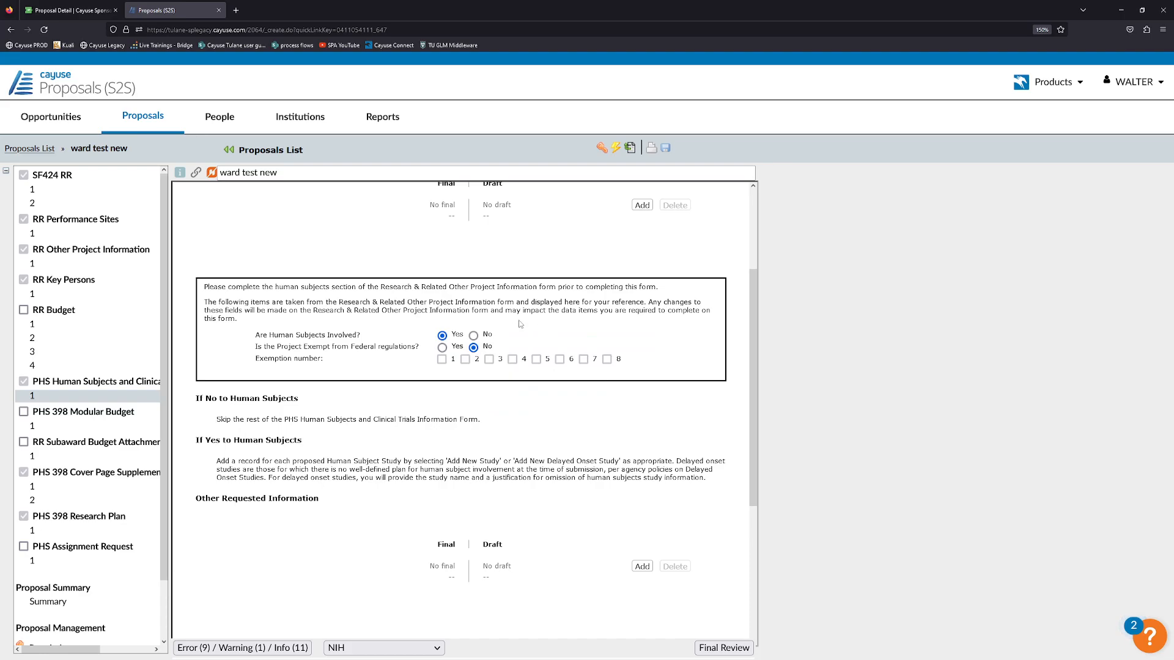
mouse_move(462, 363)
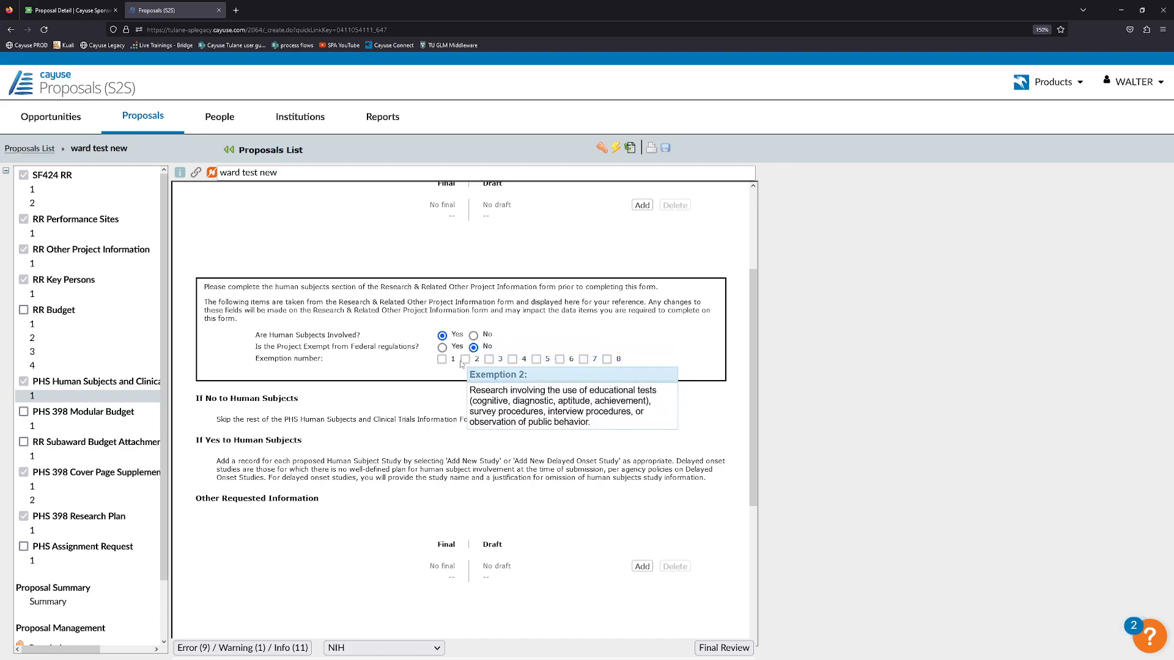
mouse_move(515, 365)
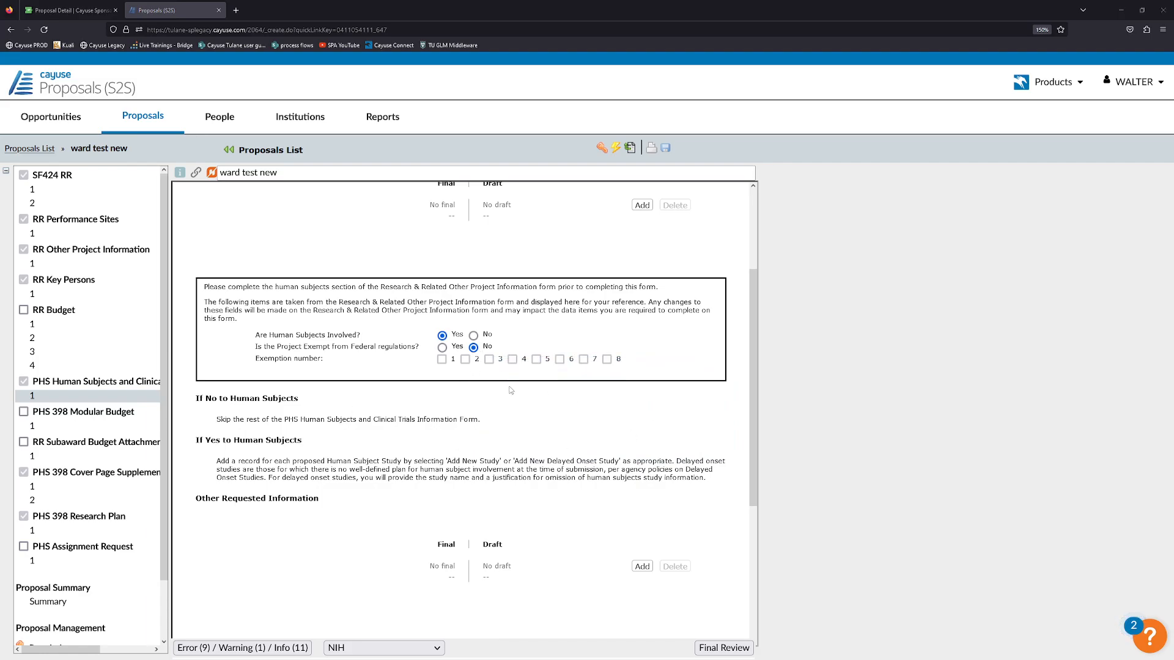
scroll(503, 420, "down", 1)
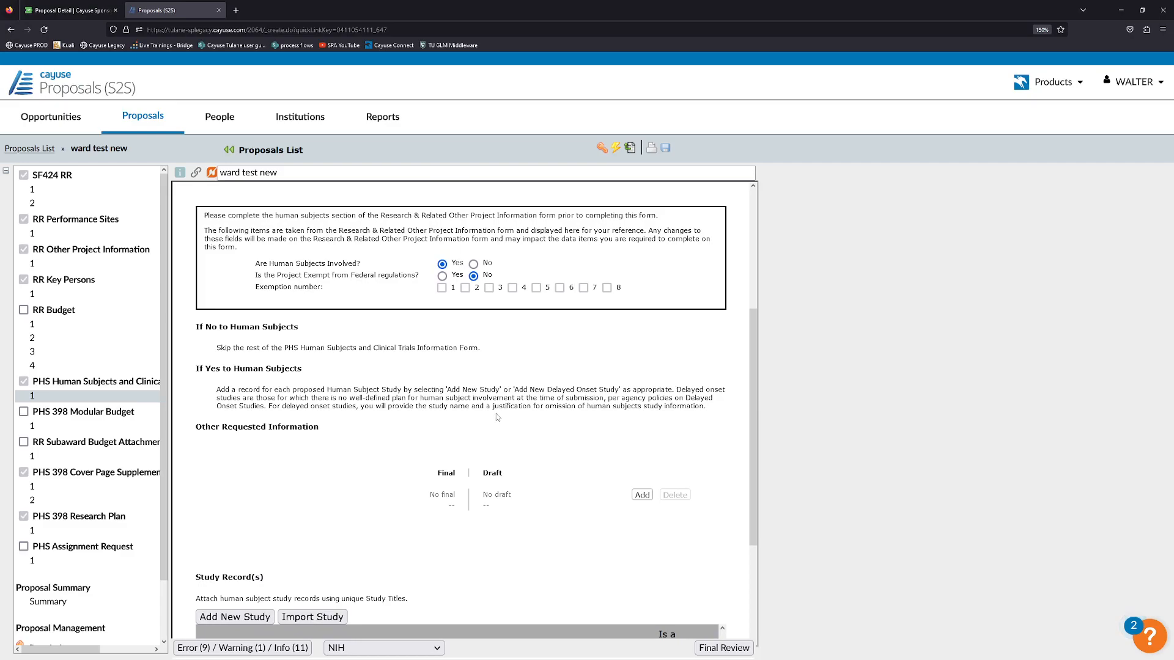
scroll(498, 417, "down", 2)
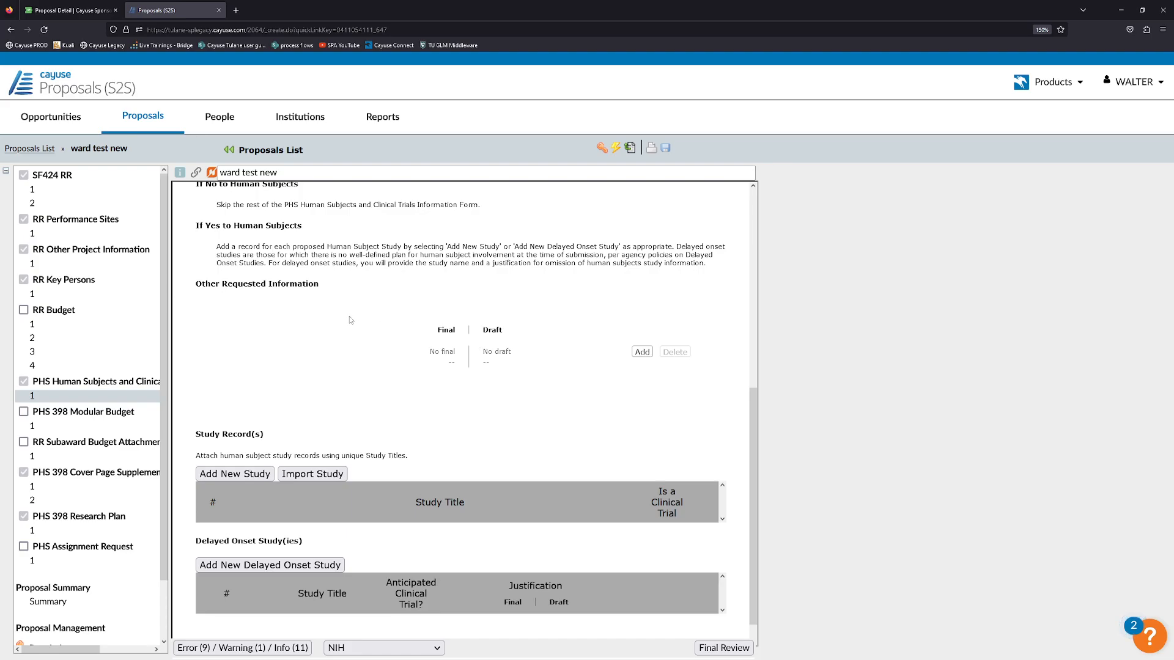
scroll(398, 357, "down", 1)
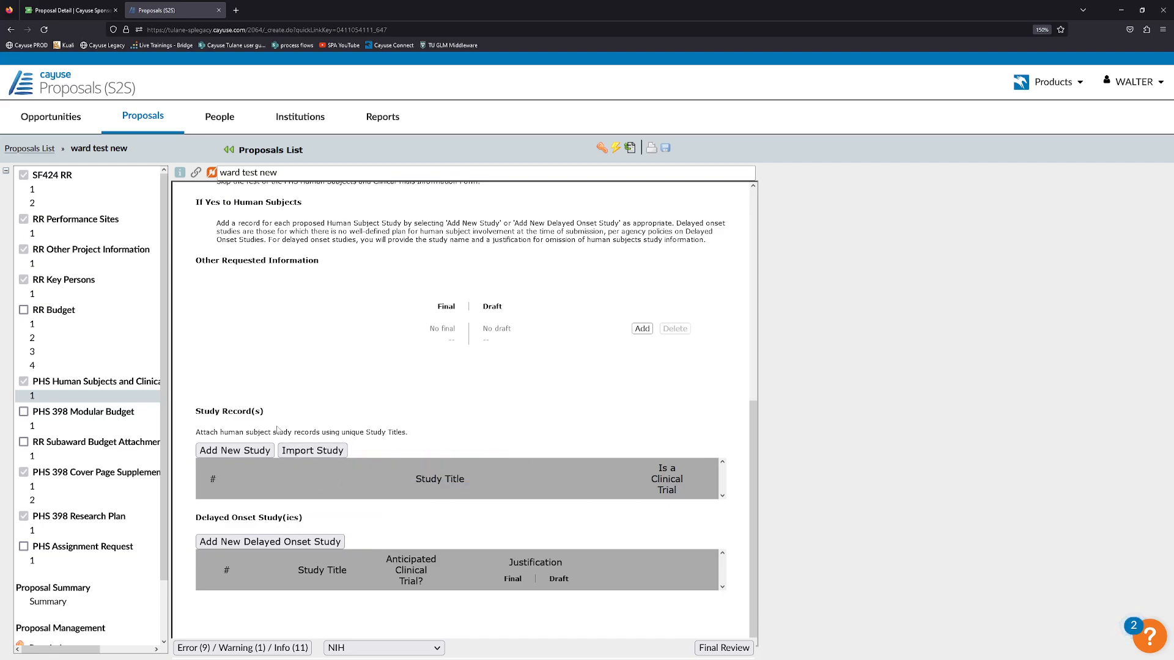
Create a study record titled 'test study new' and reopen it from the Study Record(s) list.
left_click(250, 452)
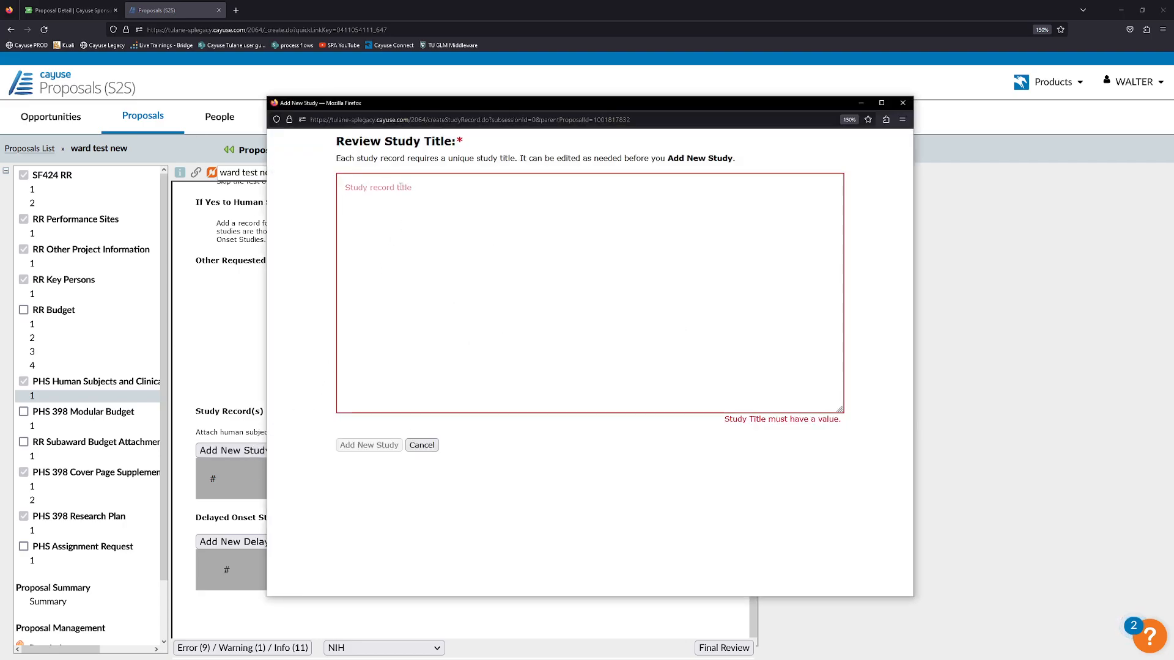
left_click(401, 187)
type("test study")
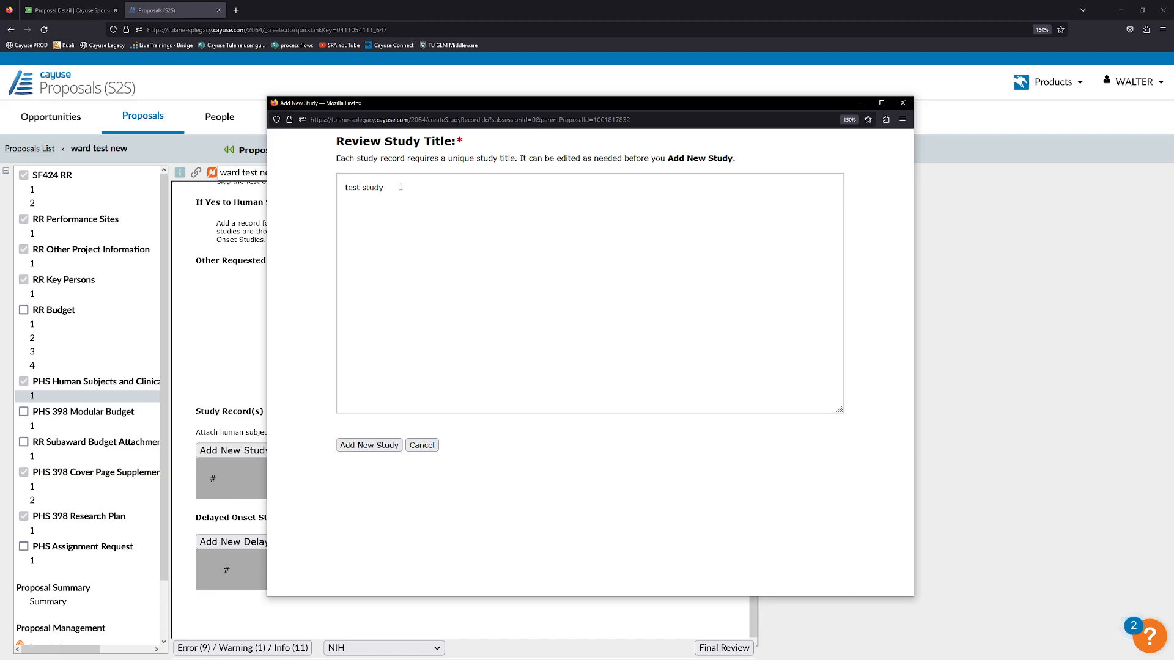
type(" new")
left_click(369, 445)
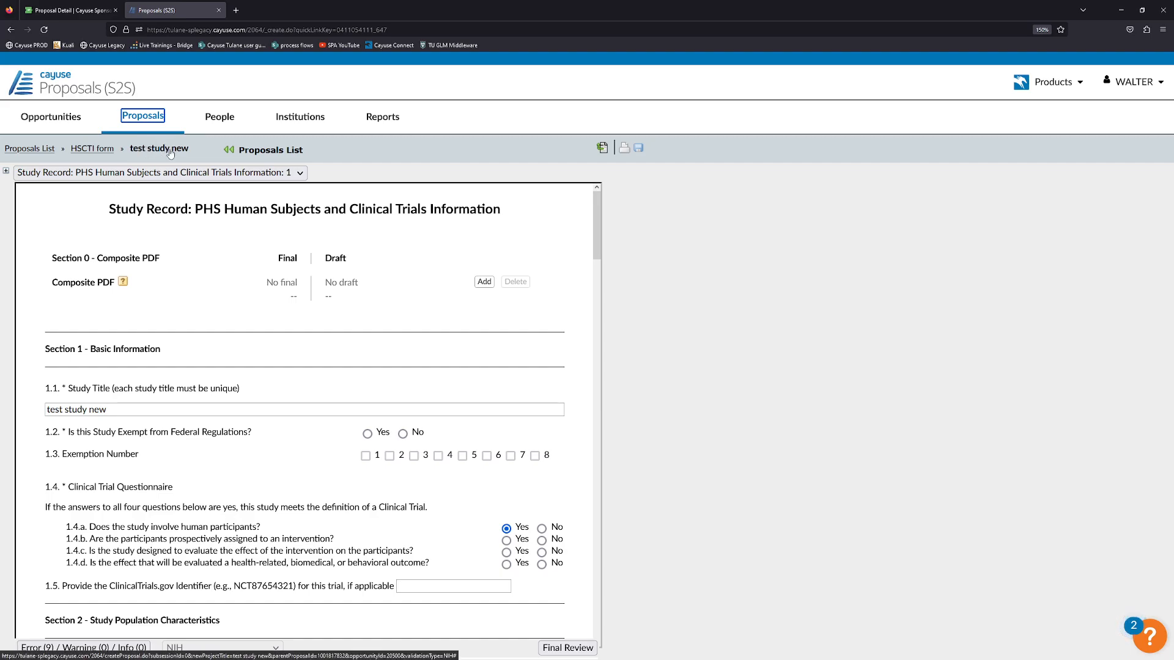
left_click(96, 152)
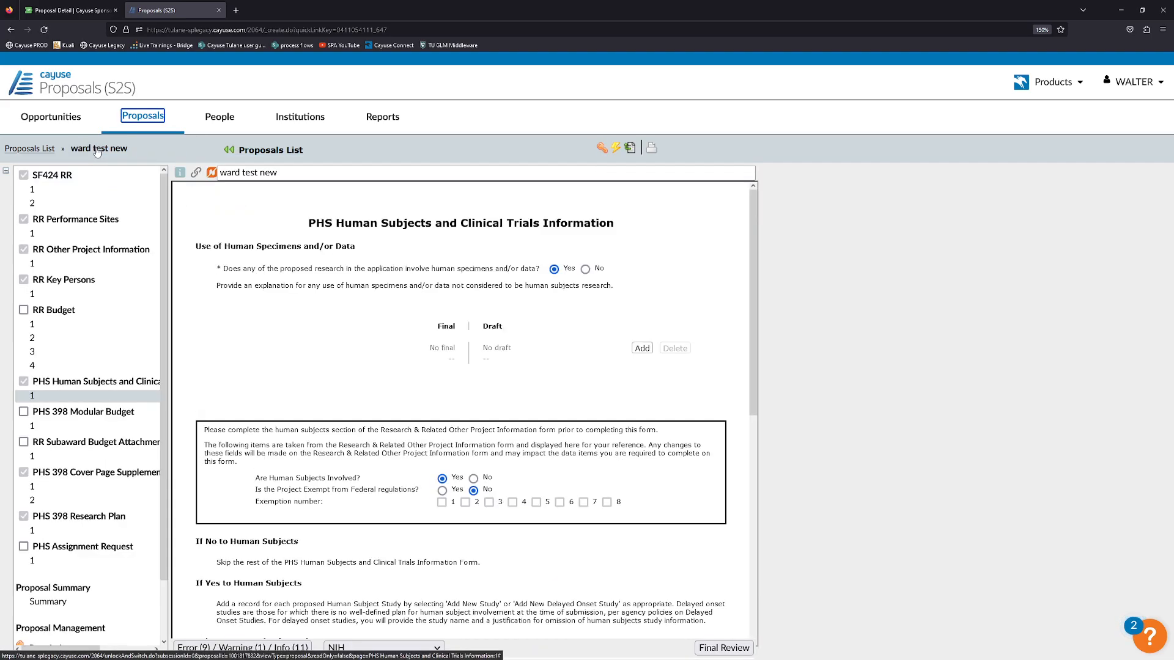
scroll(278, 428, "down", 7)
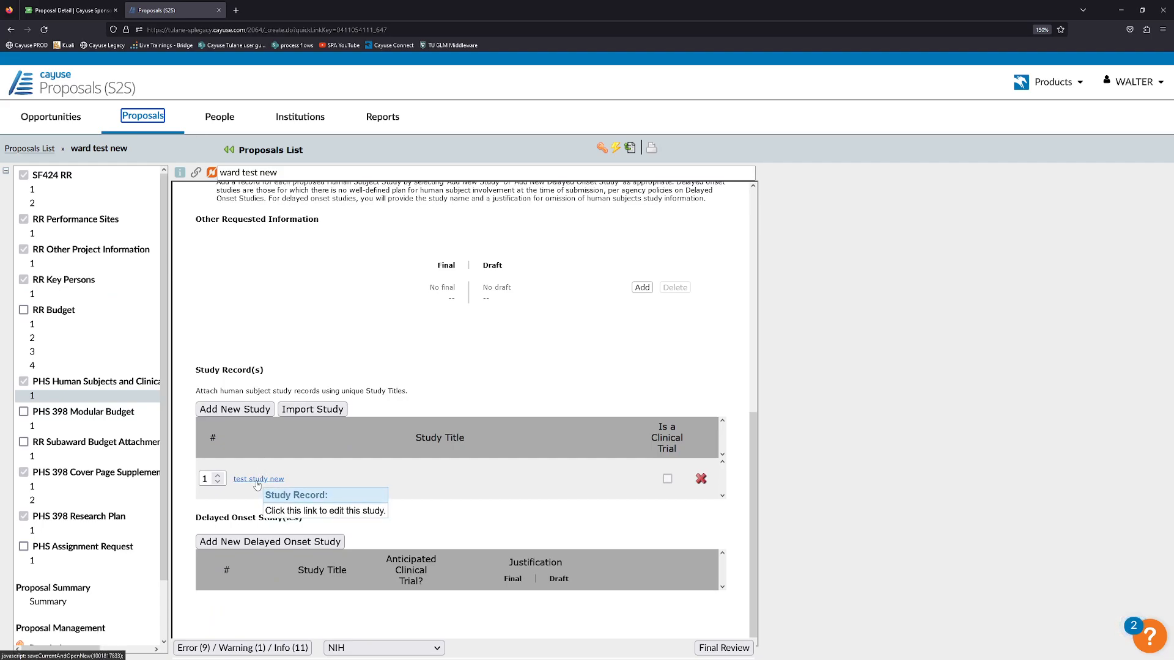
left_click(257, 480)
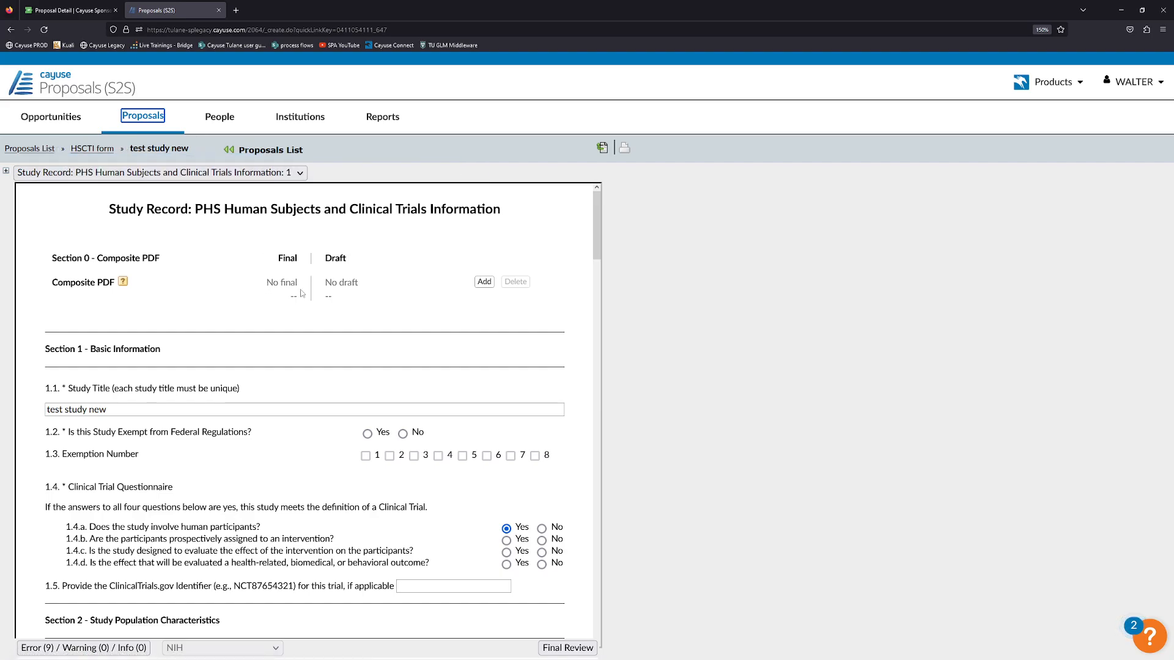
Set question 1.2 Exempt from regulations to No for the test study new record.
scroll(265, 275, "down", 1)
scroll(266, 275, "up", 1)
mouse_move(126, 282)
scroll(315, 344, "down", 1)
scroll(265, 311, "down", 1)
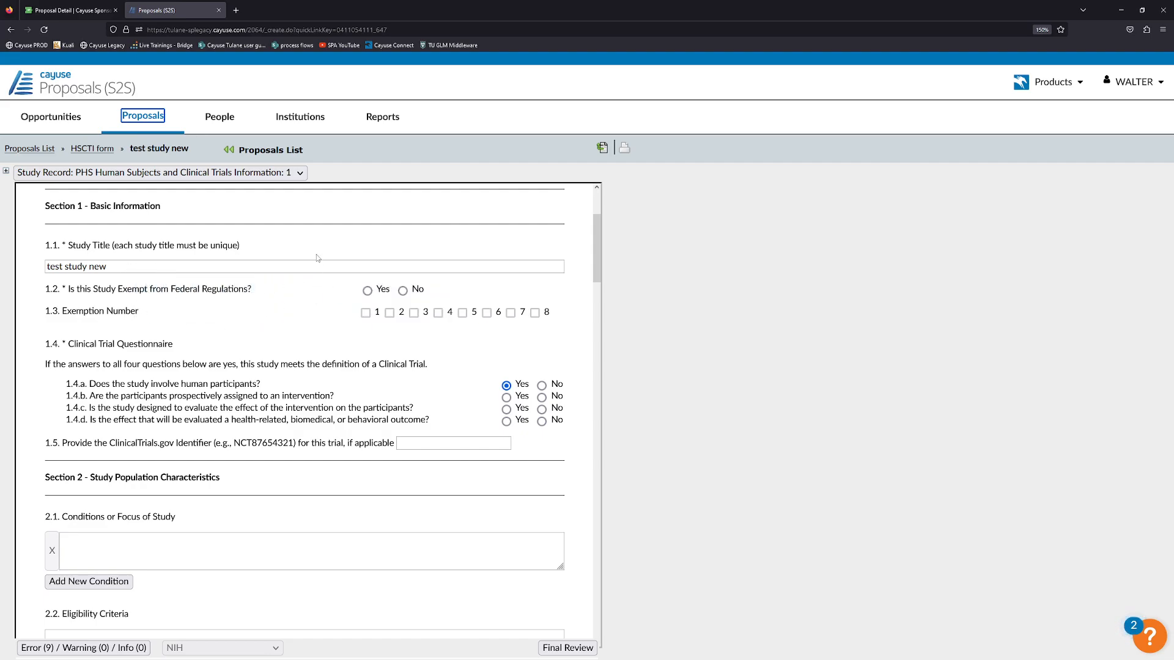
left_click(403, 290)
mouse_move(414, 317)
Answer Yes to clinical trial questions 1.4.b, 1.4.c and 1.4.d.
scroll(300, 356, "down", 1)
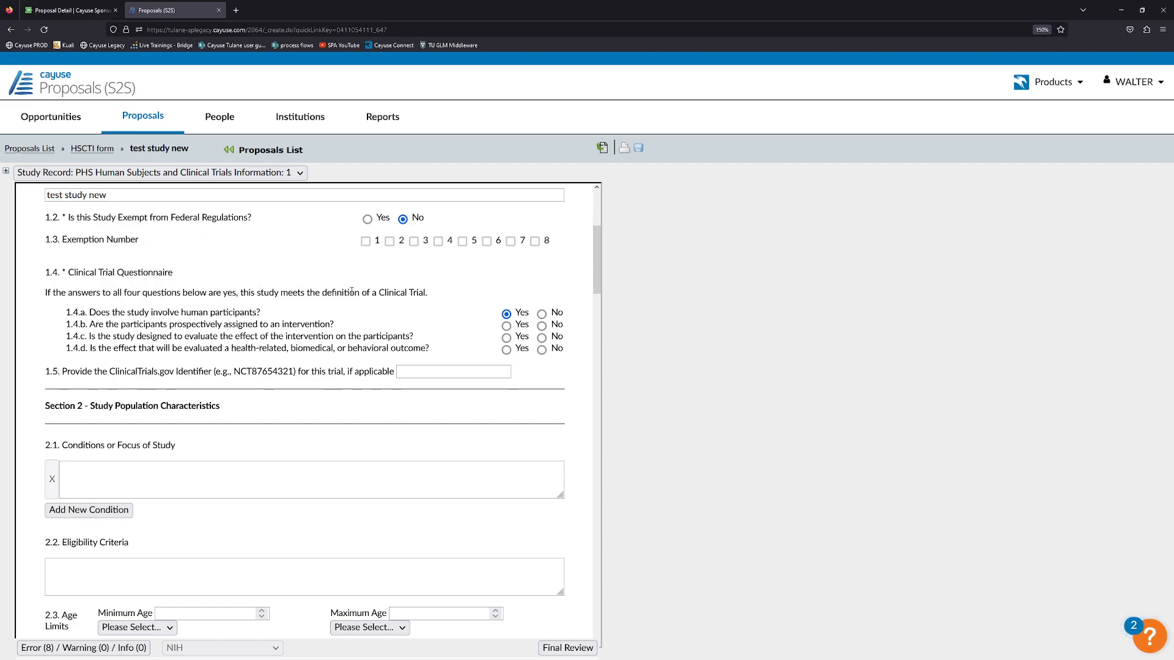
left_click(506, 326)
left_click(507, 337)
left_click(506, 349)
scroll(275, 362, "down", 1)
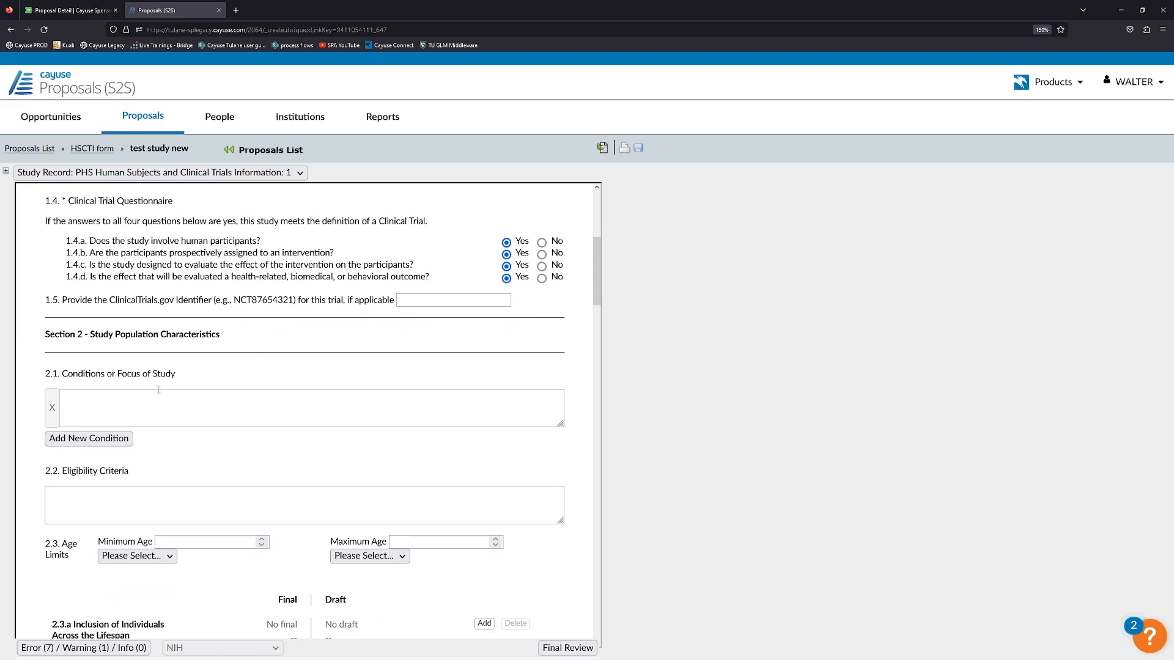
Enter 'Testing' as the 2.1 Conditions or Focus of Study.
left_click(129, 406)
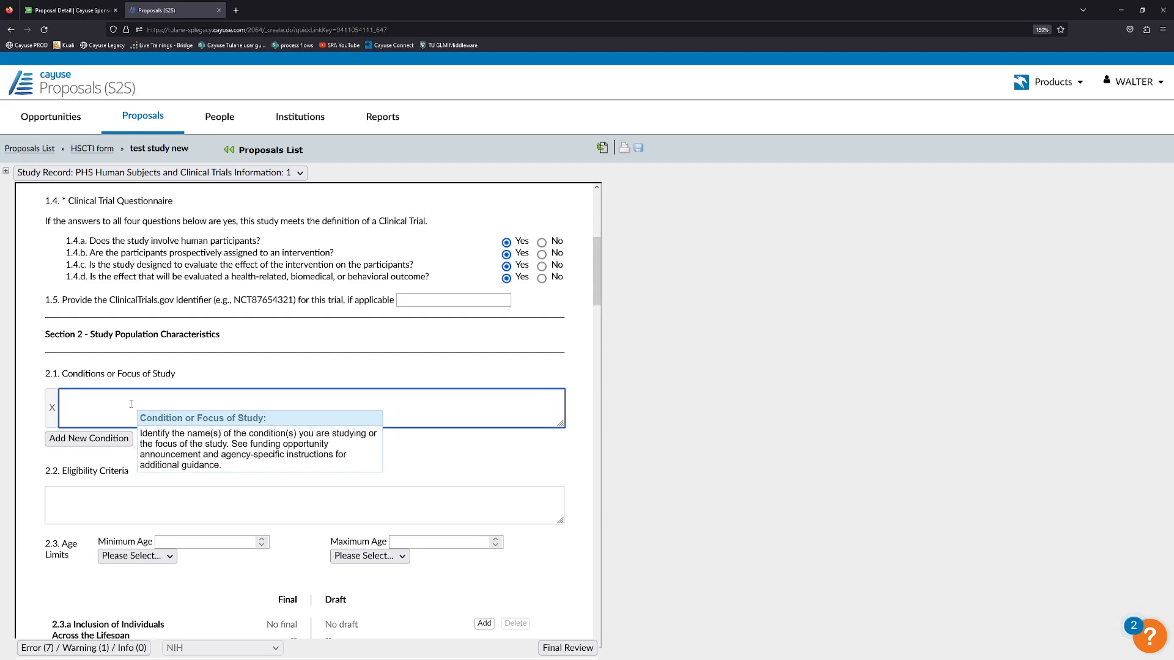
type("Testing")
left_click(232, 366)
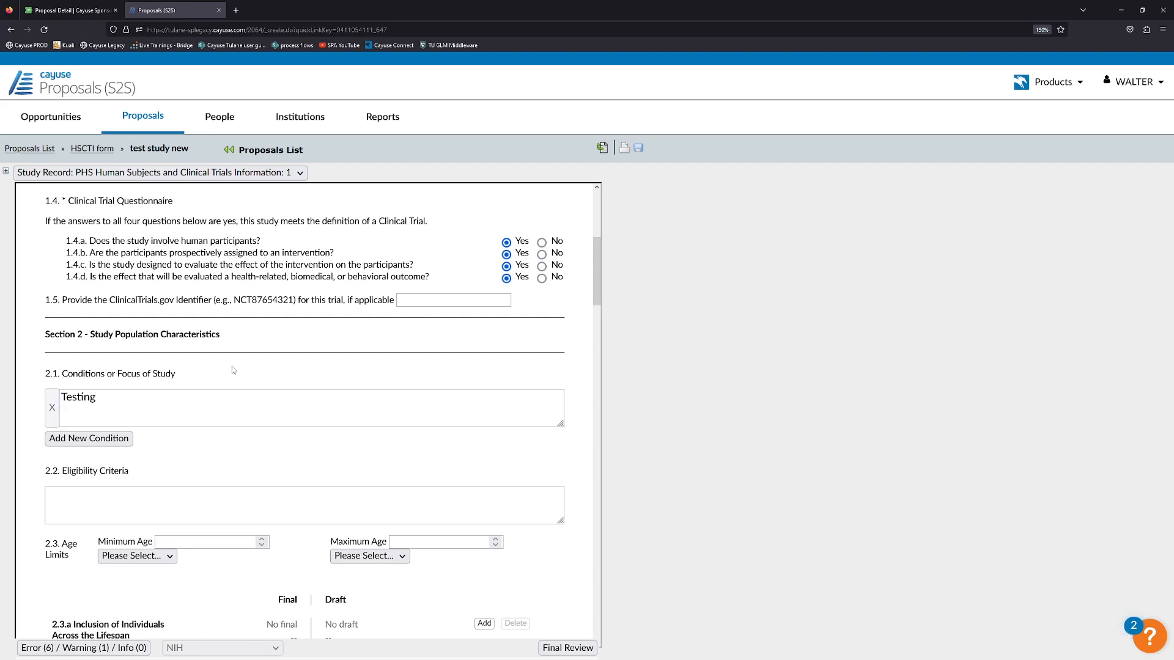
scroll(156, 384, "down", 2)
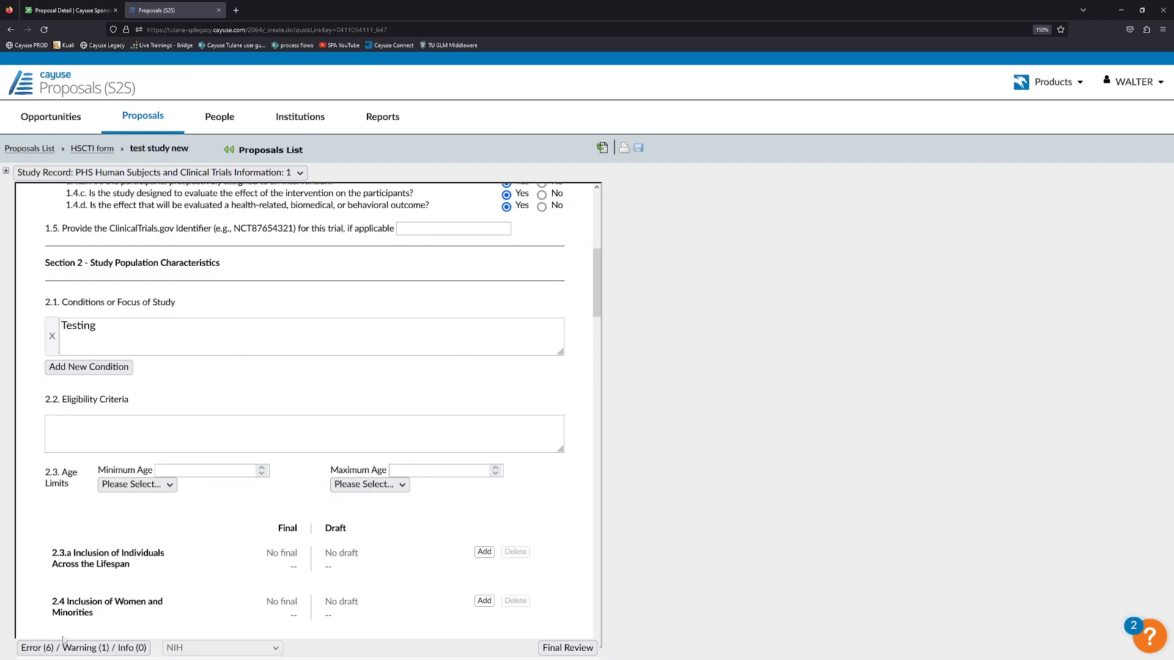
Check the validation message list, then open the attachment options for 2.3.a Inclusion Across the Lifespan.
left_click(90, 647)
left_click(94, 542)
left_click(131, 649)
left_click(137, 545)
scroll(146, 465, "down", 1)
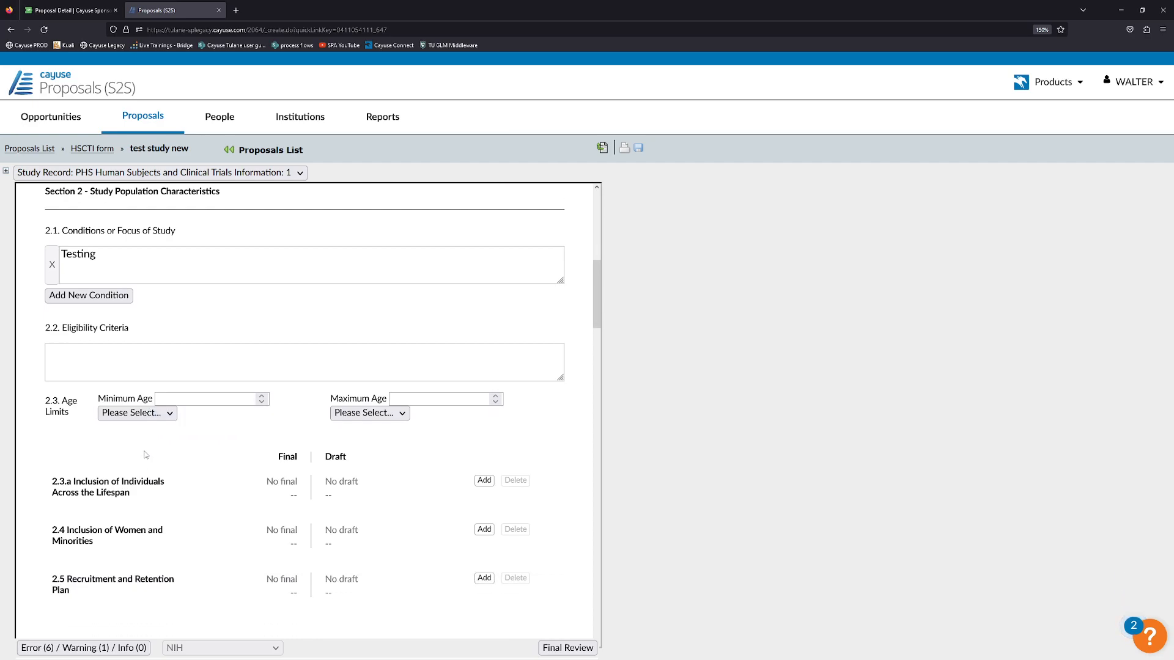
scroll(275, 290, "down", 1)
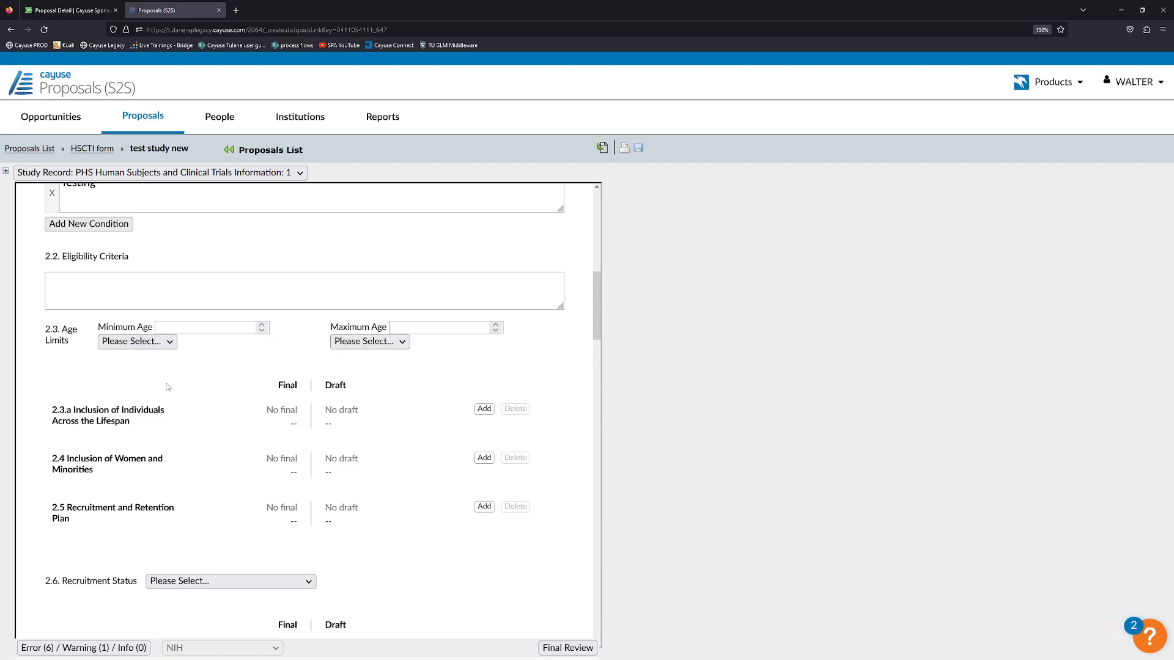
left_click(483, 409)
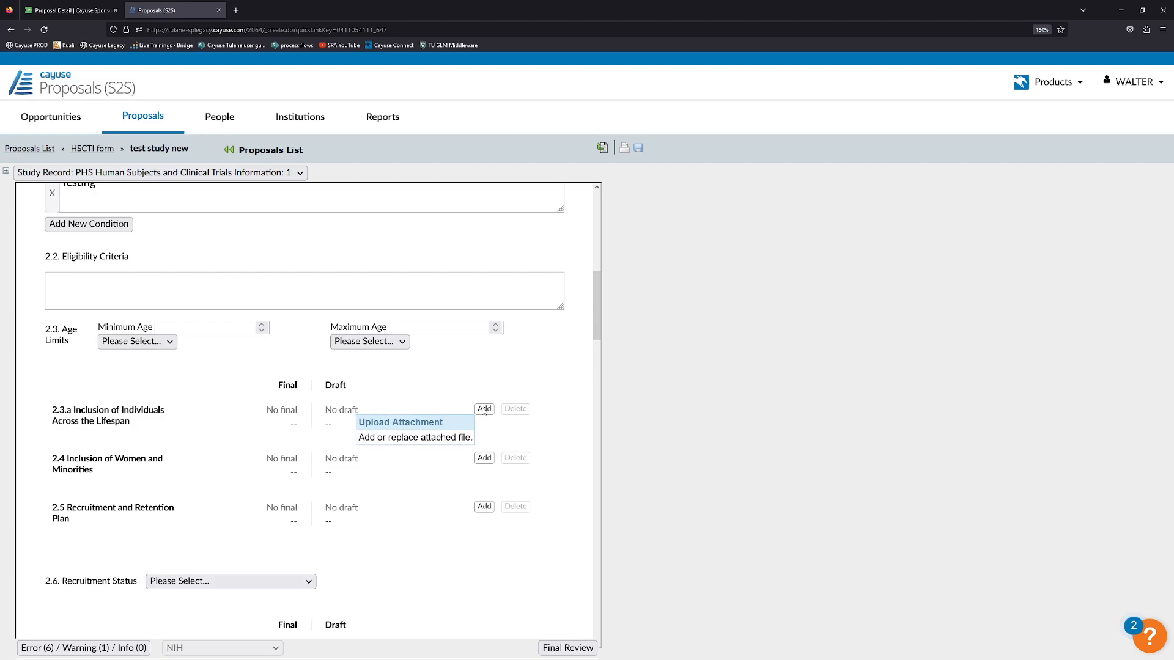
Upload Foreign Justification.pdf as the final 2.3.a attachment.
left_click(484, 410)
left_click(403, 301)
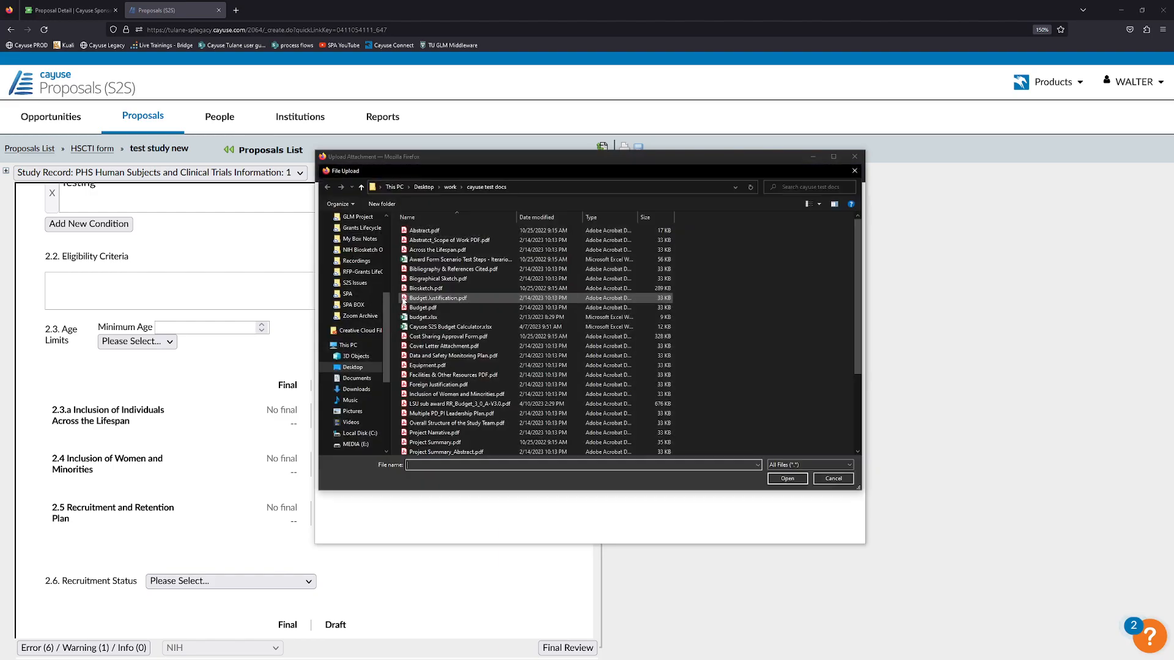
scroll(483, 391, "down", 5)
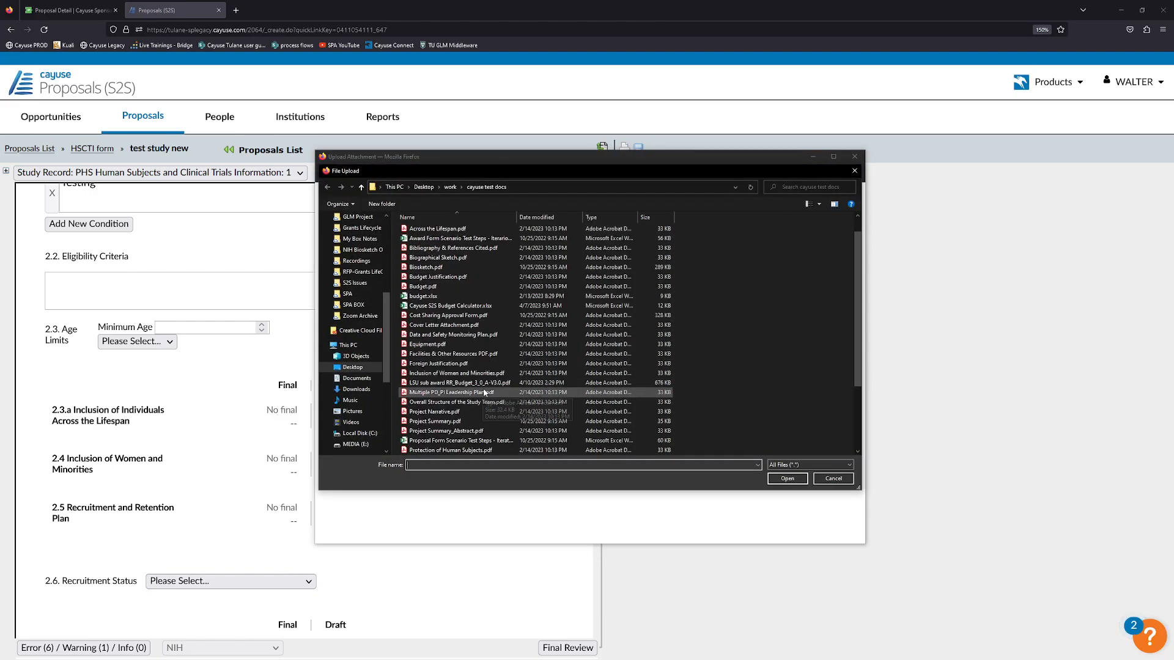
scroll(483, 387, "up", 5)
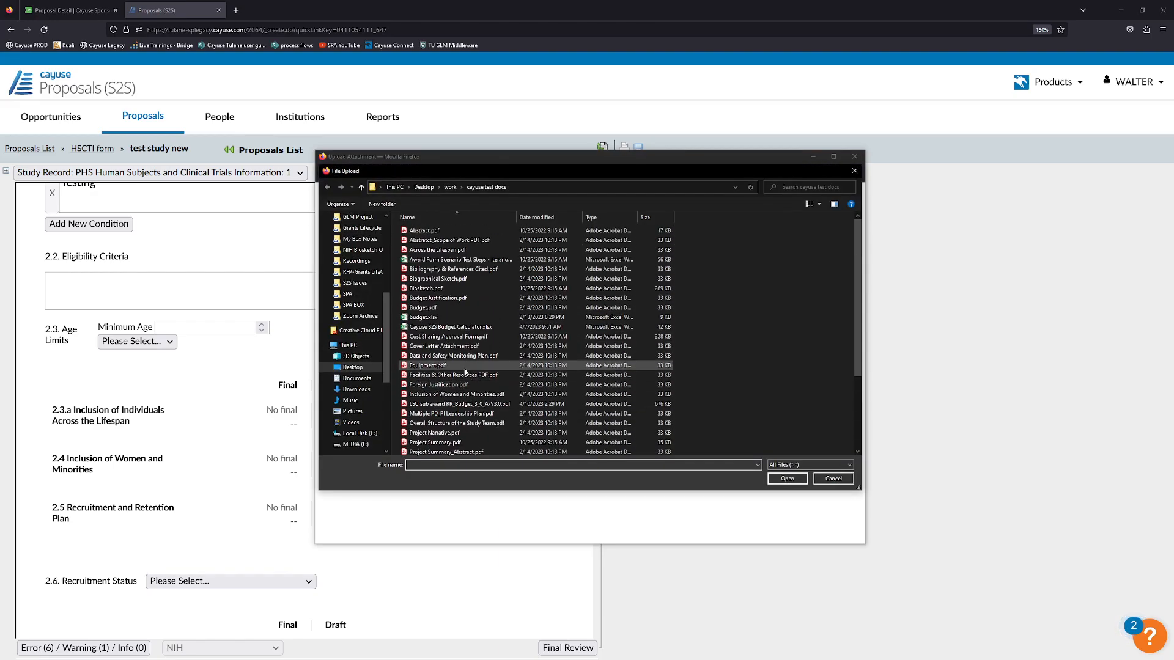
left_click(460, 394)
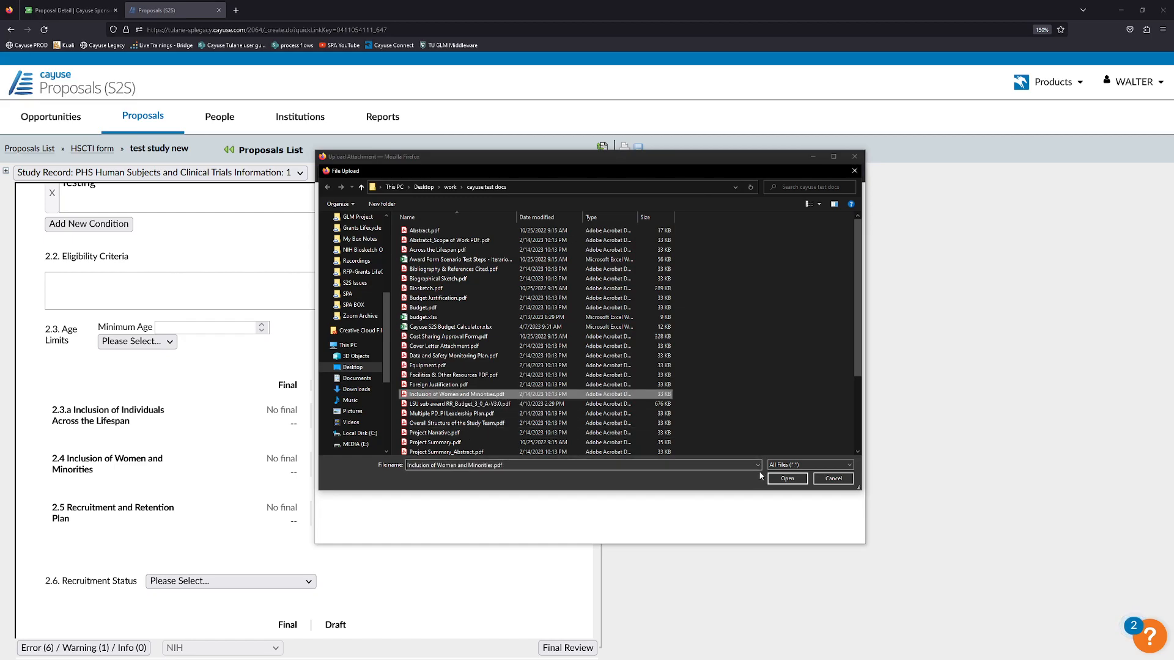
left_click(451, 386)
left_click(787, 479)
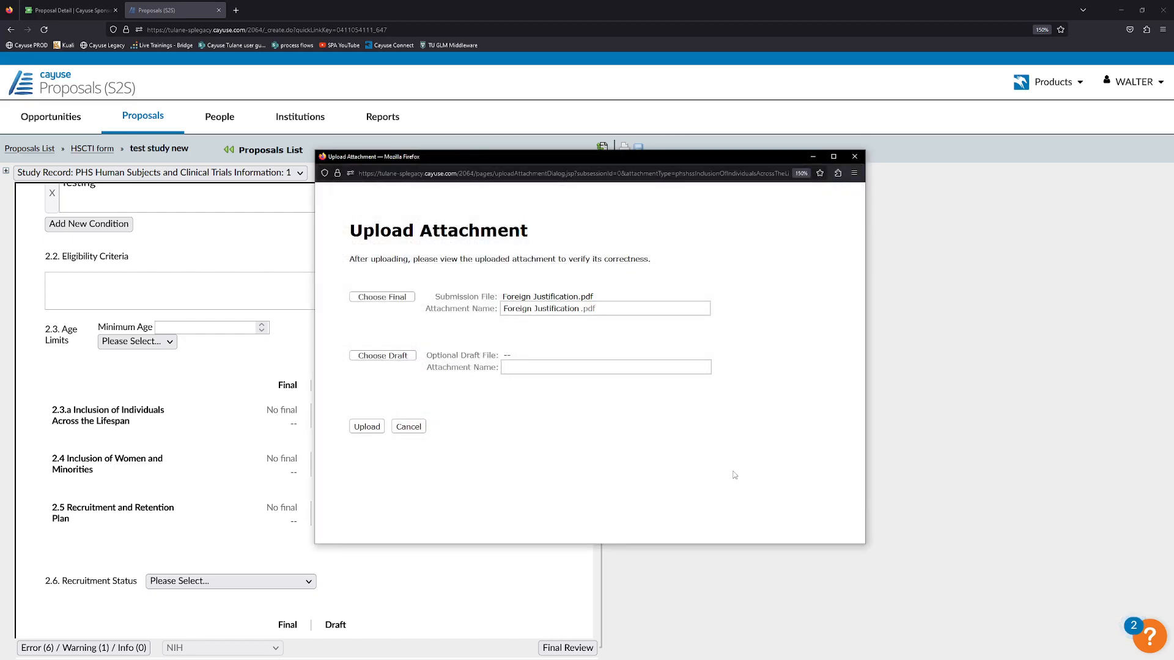
left_click(370, 426)
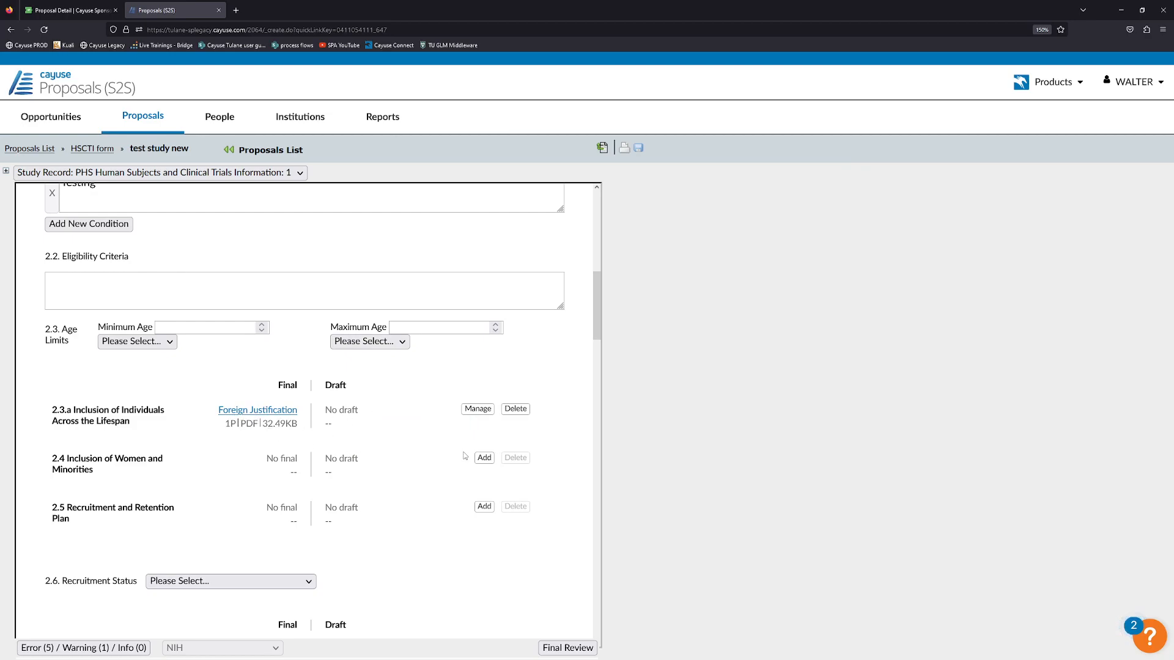
Upload Inclusion of Women and Minorities.pdf as the final 2.4 attachment.
left_click(484, 458)
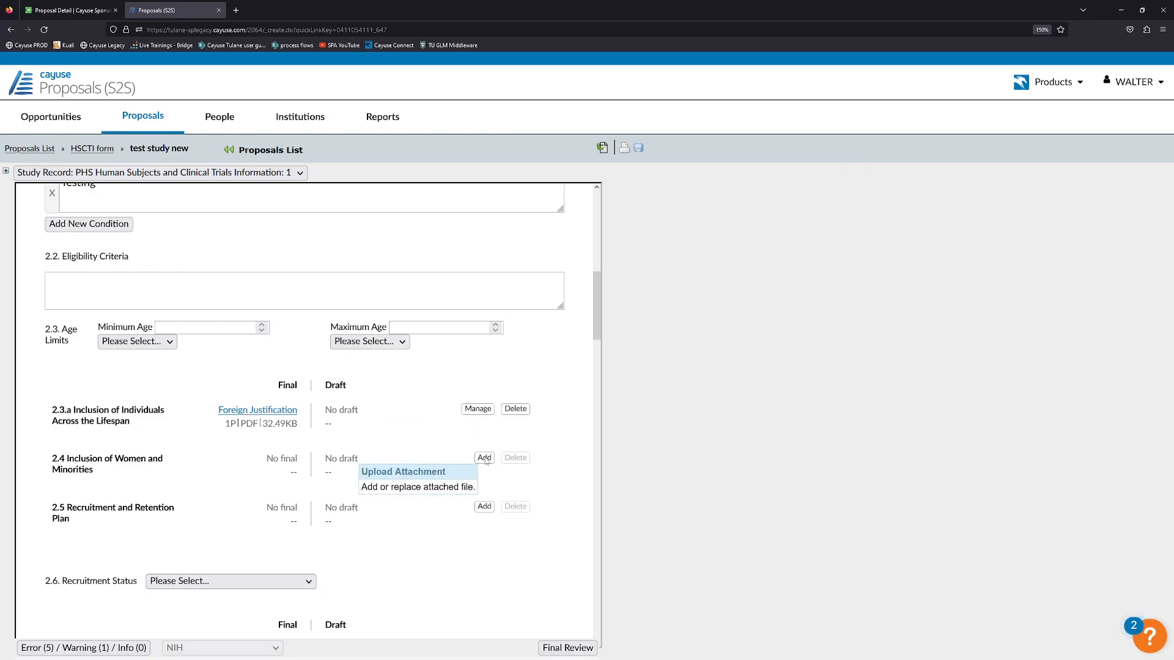
left_click(486, 460)
left_click(382, 297)
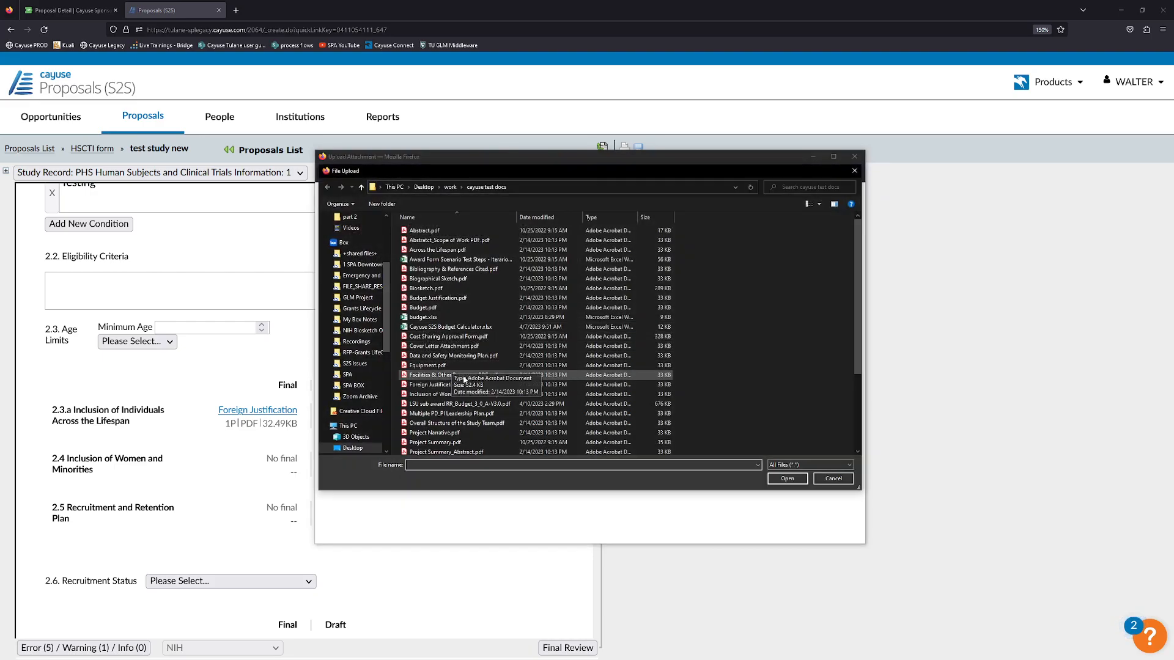
left_click(468, 396)
left_click(772, 478)
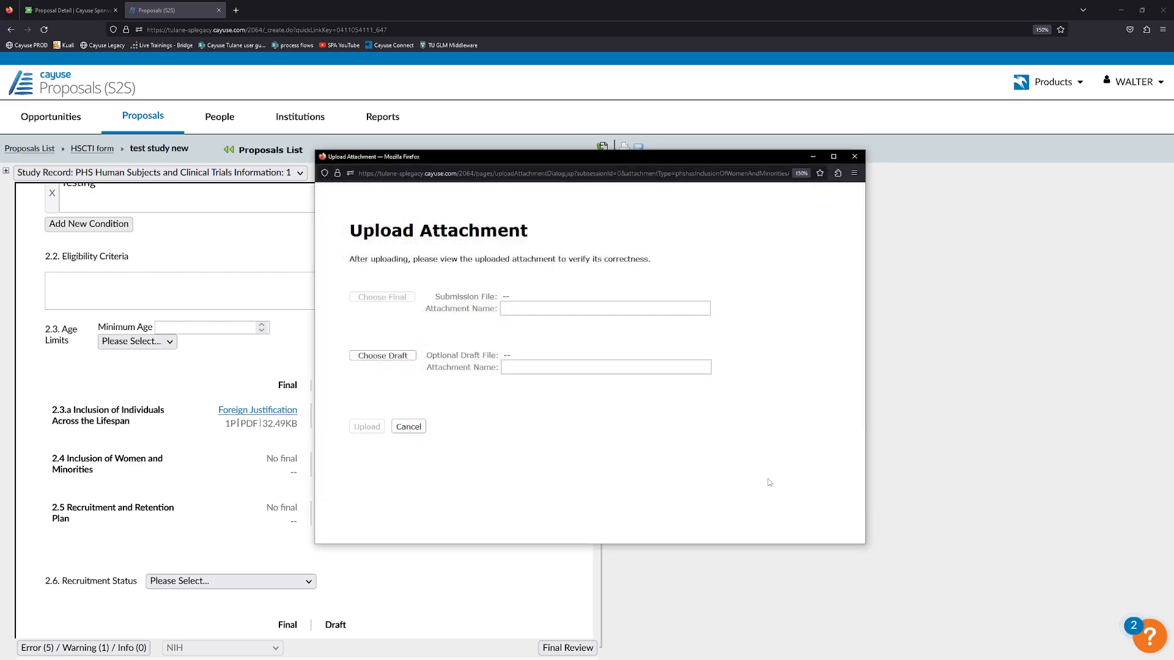
left_click(374, 427)
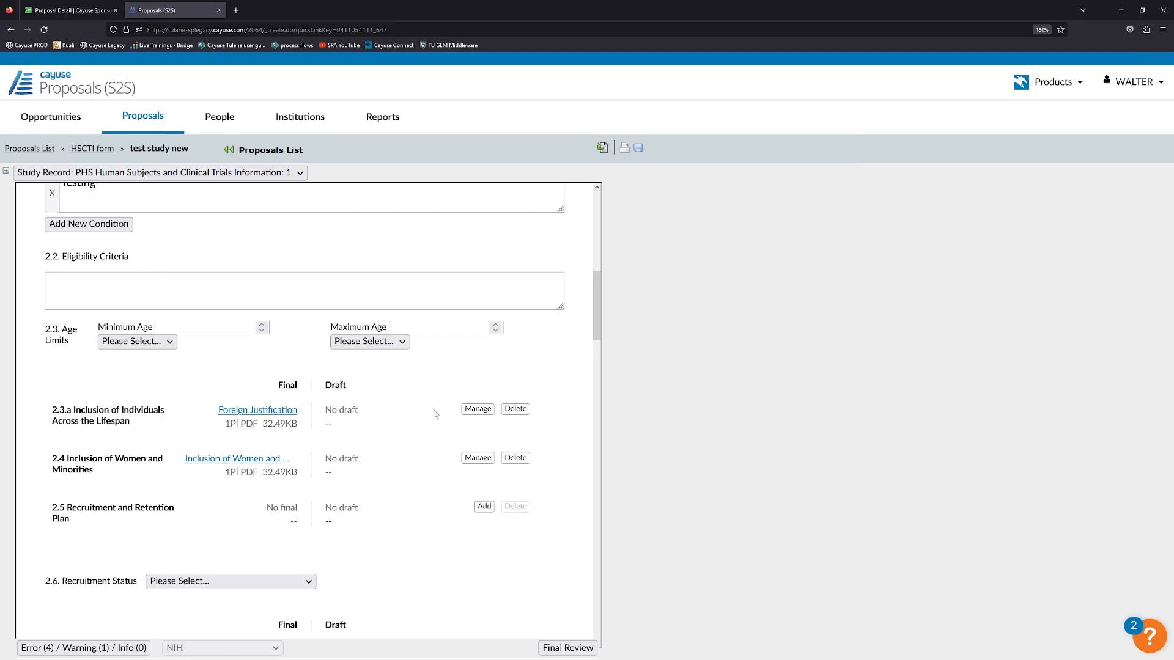
Upload Study Timeline.pdf as the final 2.7 Study Timeline attachment.
scroll(431, 413, "down", 2)
scroll(368, 401, "down", 2)
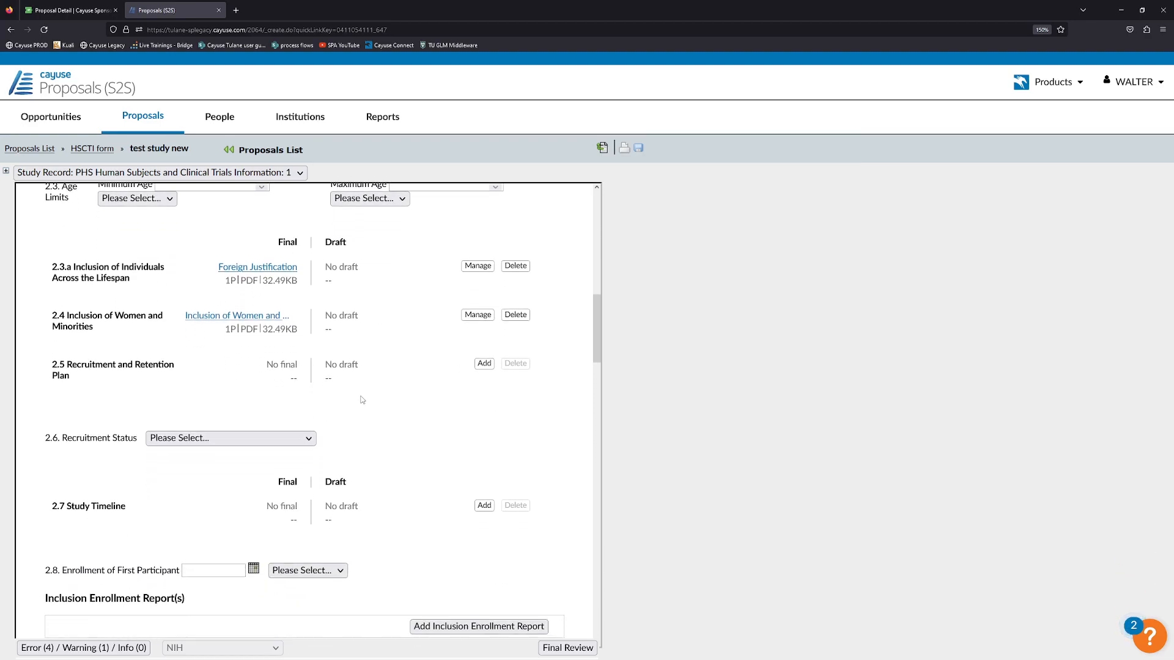
scroll(176, 376, "down", 4)
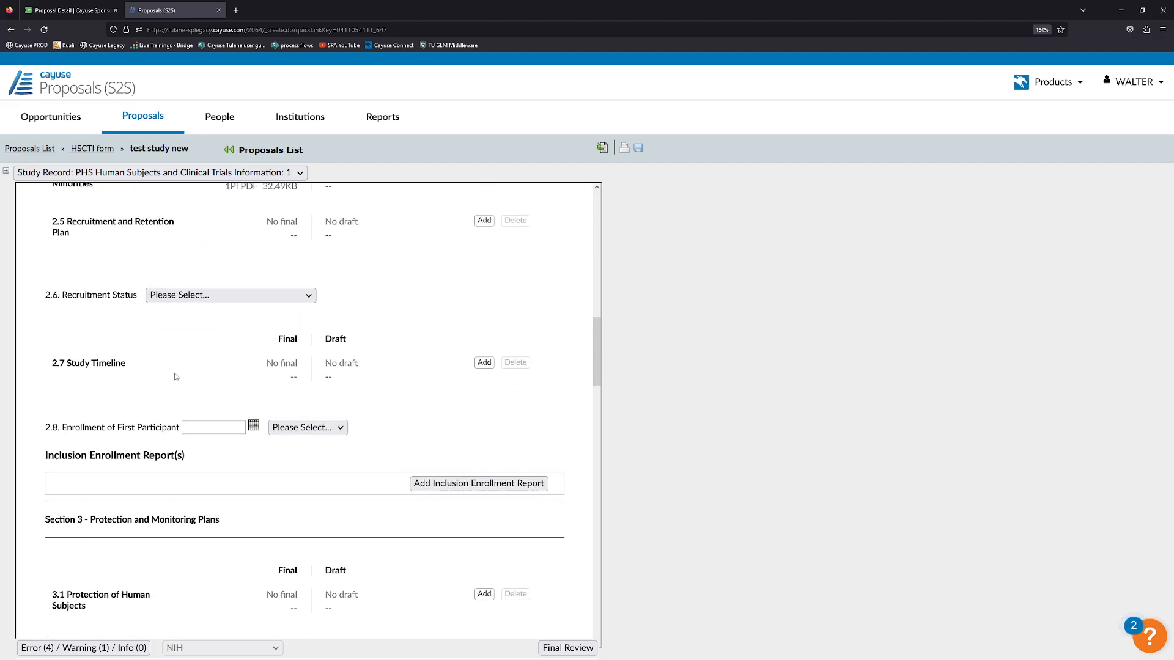
left_click(484, 362)
left_click(465, 376)
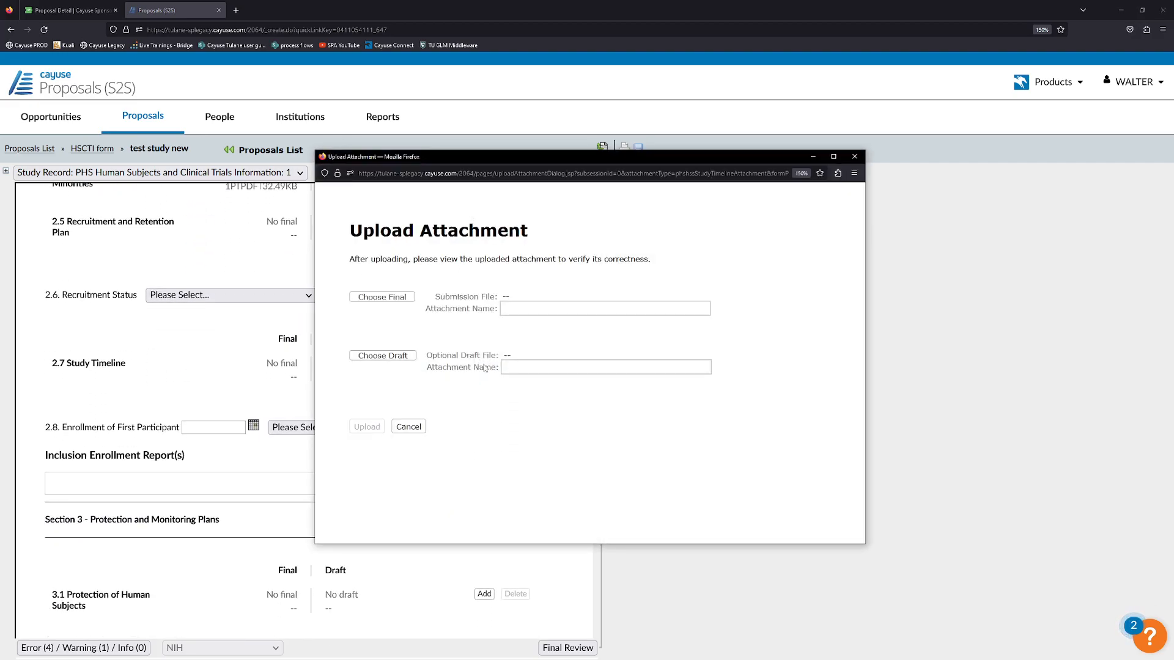
left_click(382, 297)
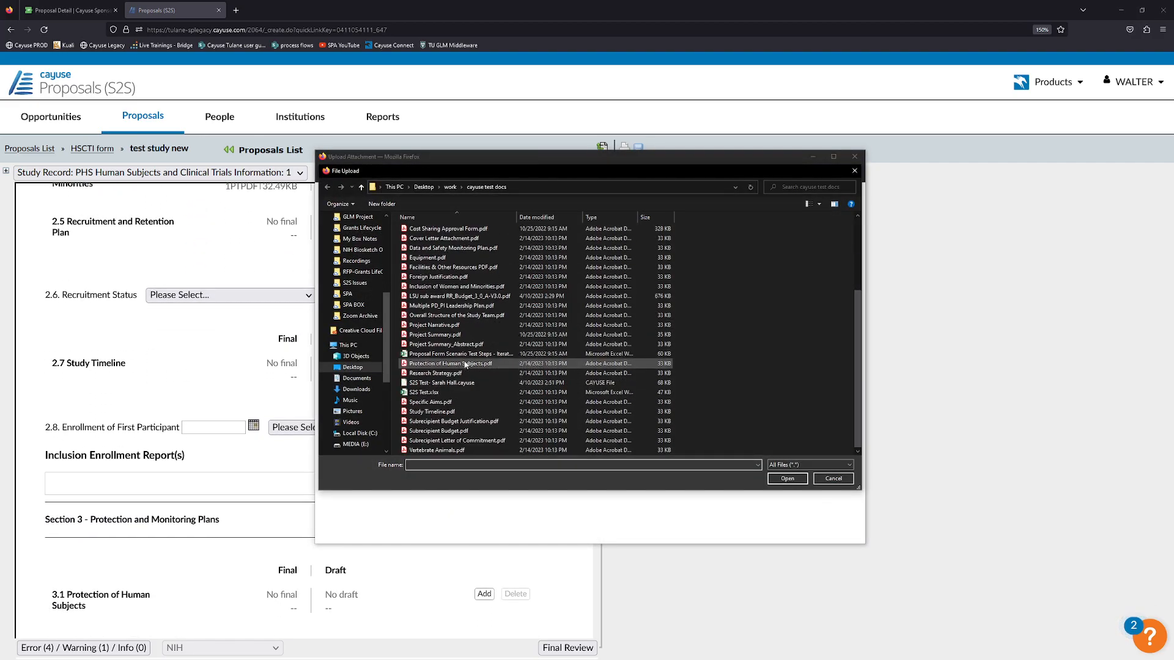
left_click(431, 411)
left_click(780, 479)
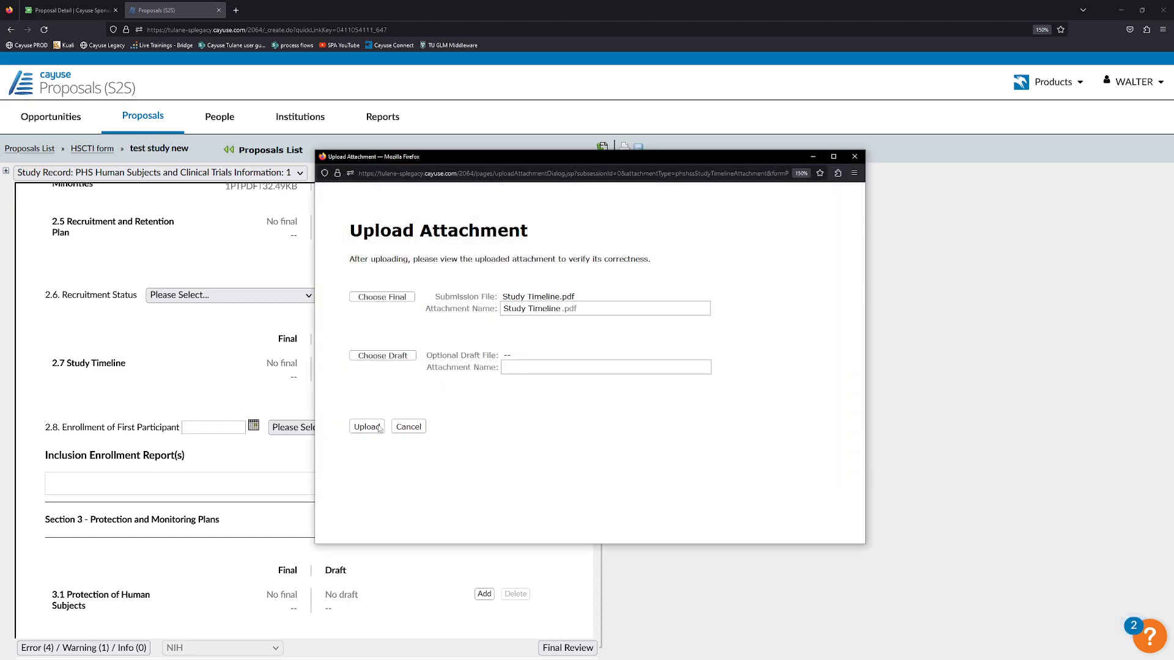
left_click(367, 427)
Upload Protection of Human Subjects.pdf as the final 3.1 attachment.
scroll(409, 387, "down", 2)
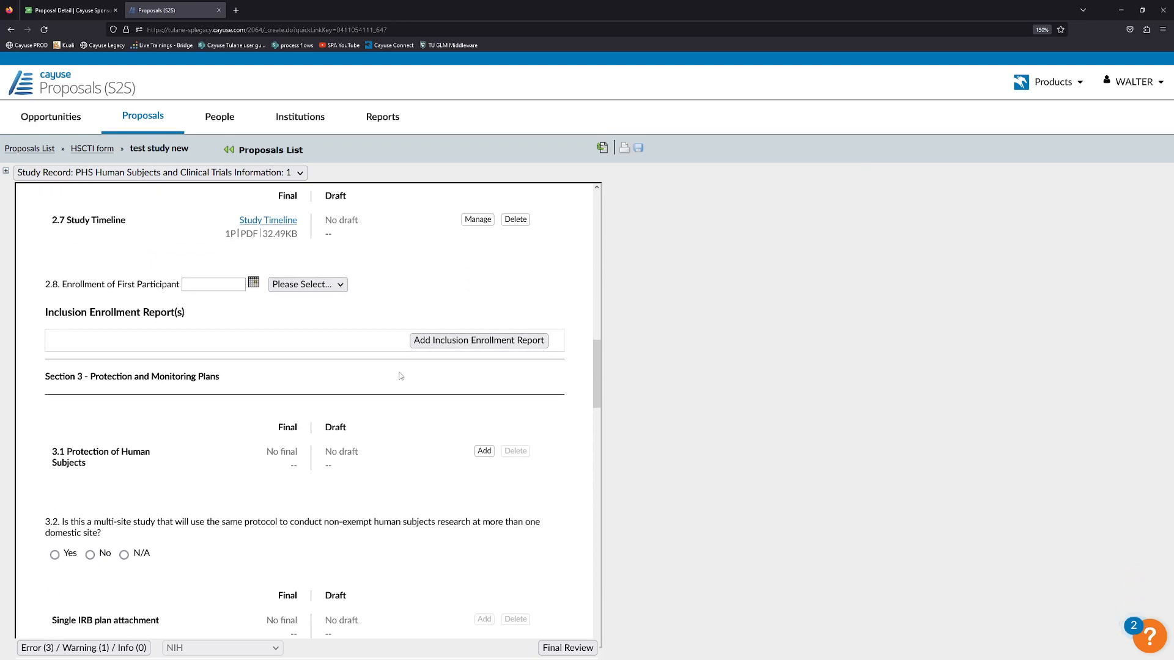
scroll(278, 363, "down", 1)
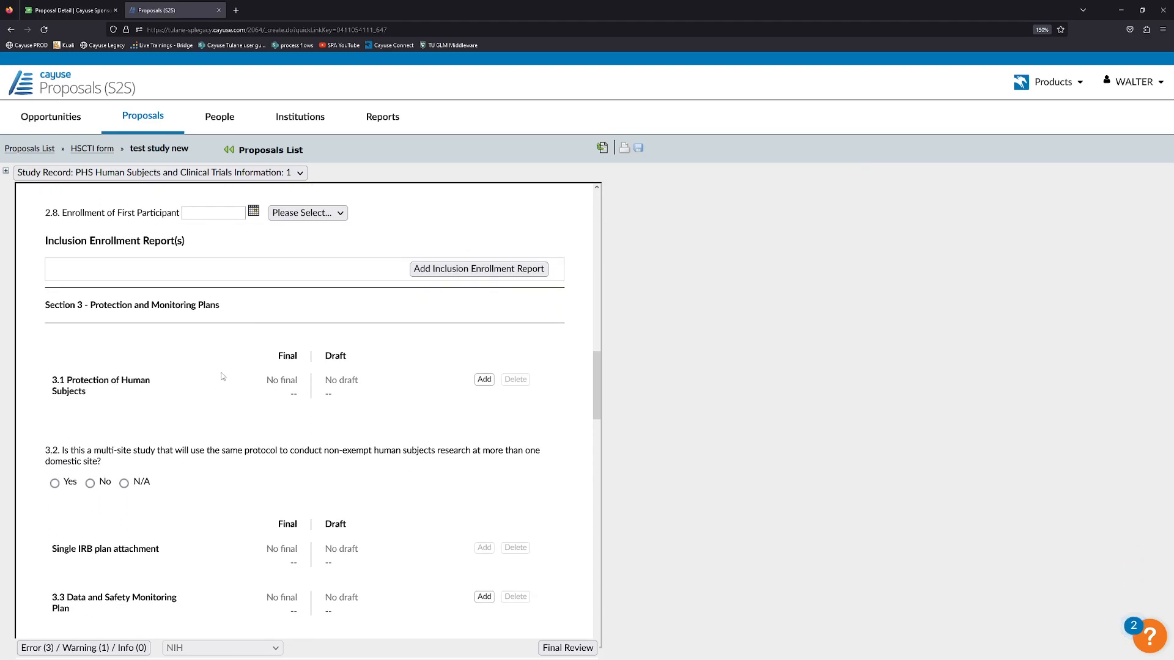
left_click(484, 379)
left_click(485, 380)
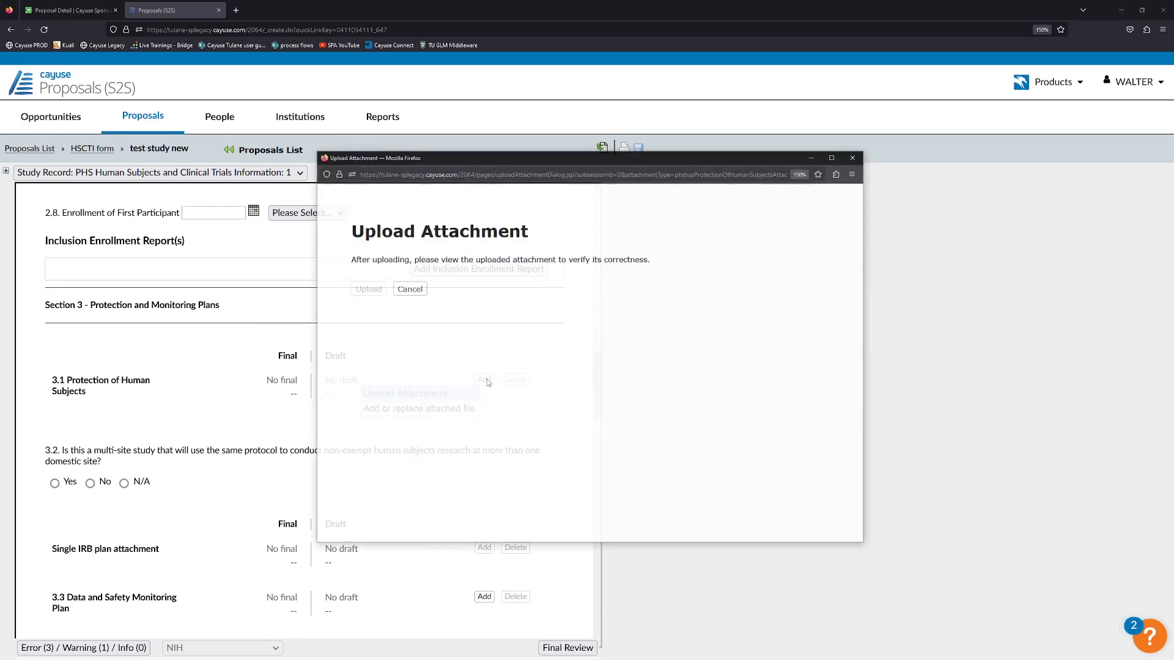
left_click(389, 299)
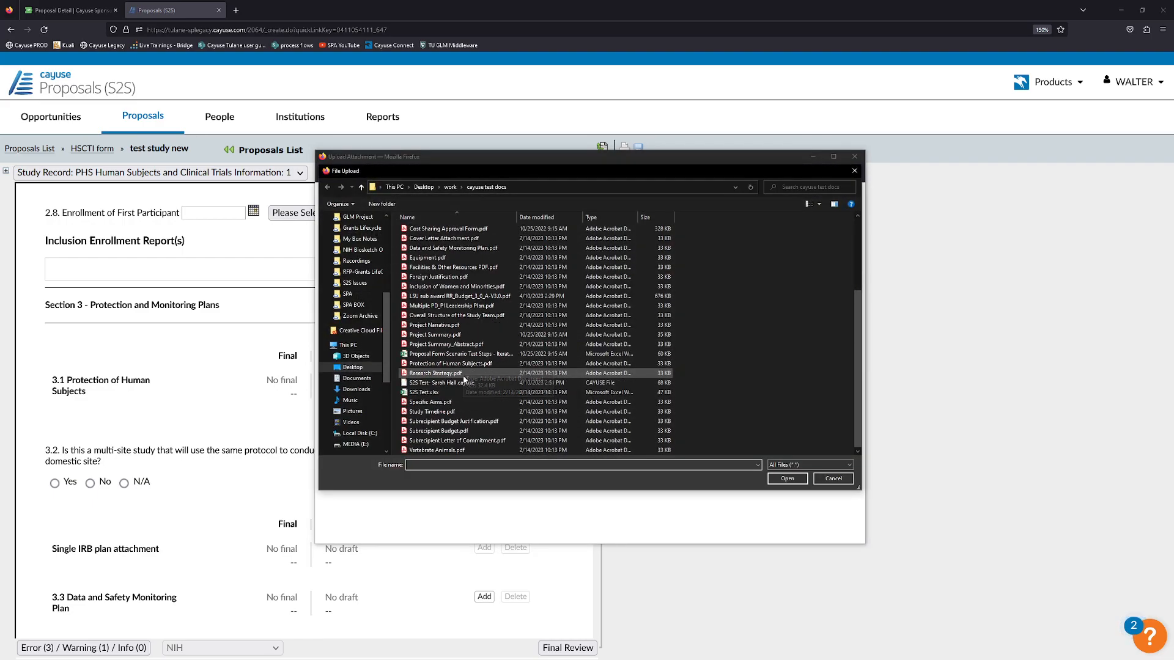
left_click(469, 364)
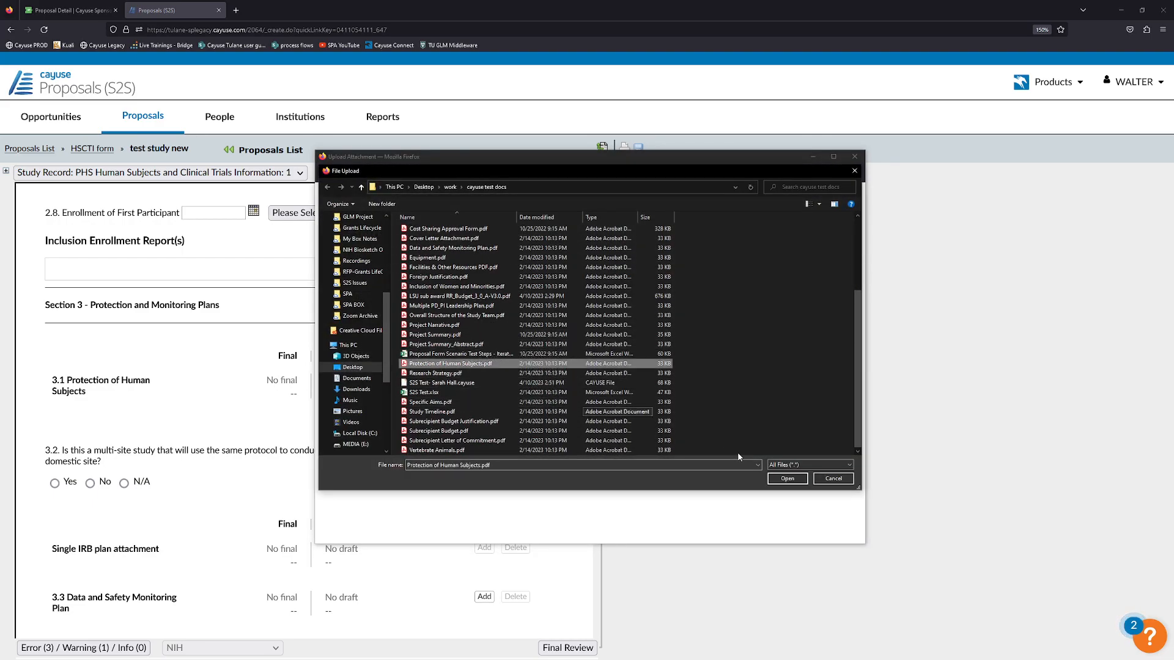
left_click(783, 480)
left_click(366, 426)
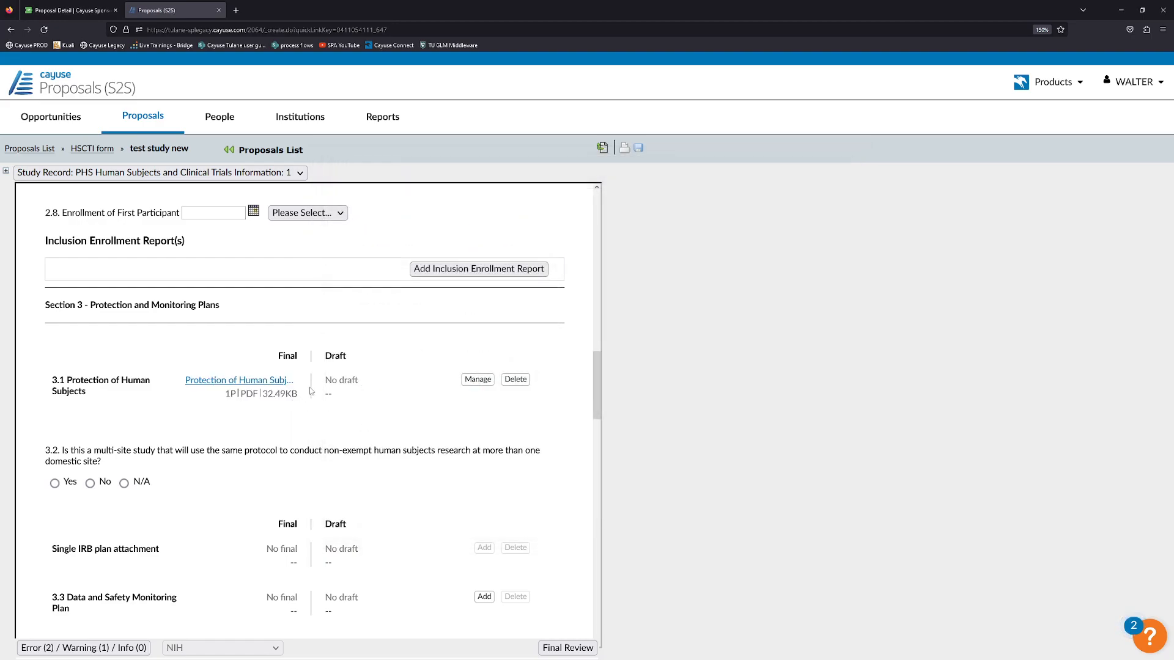
scroll(374, 384, "down", 1)
scroll(437, 382, "down", 1)
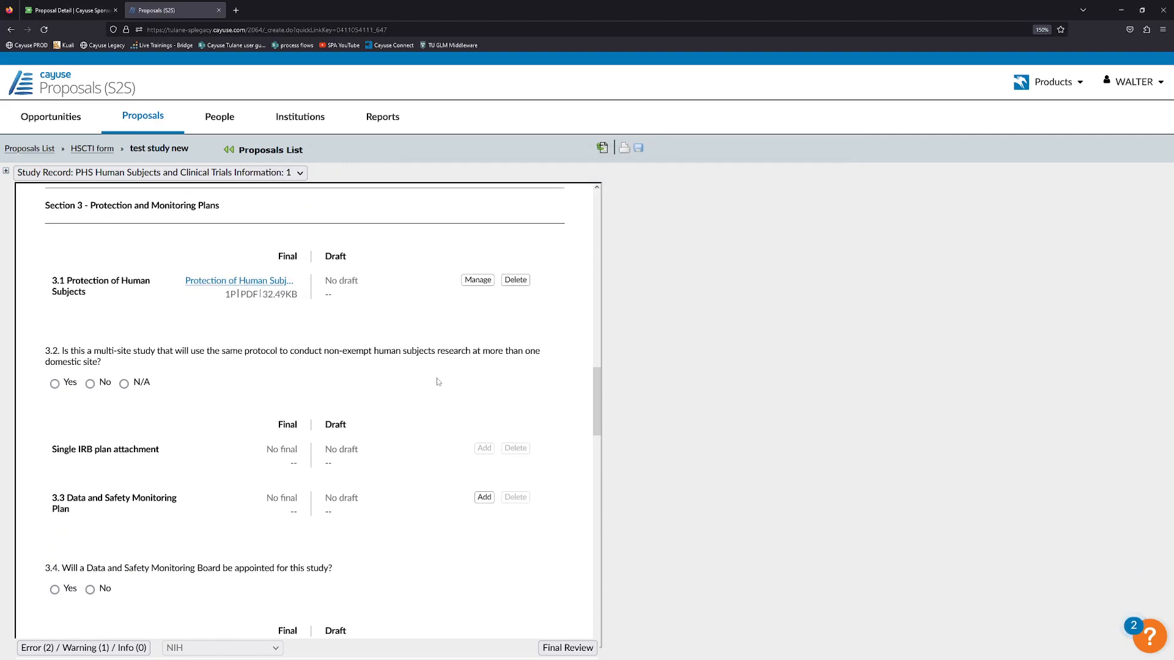
scroll(366, 391, "up", 1)
Jump to multi-site study question 3.2 from the error list and answer No.
left_click(99, 646)
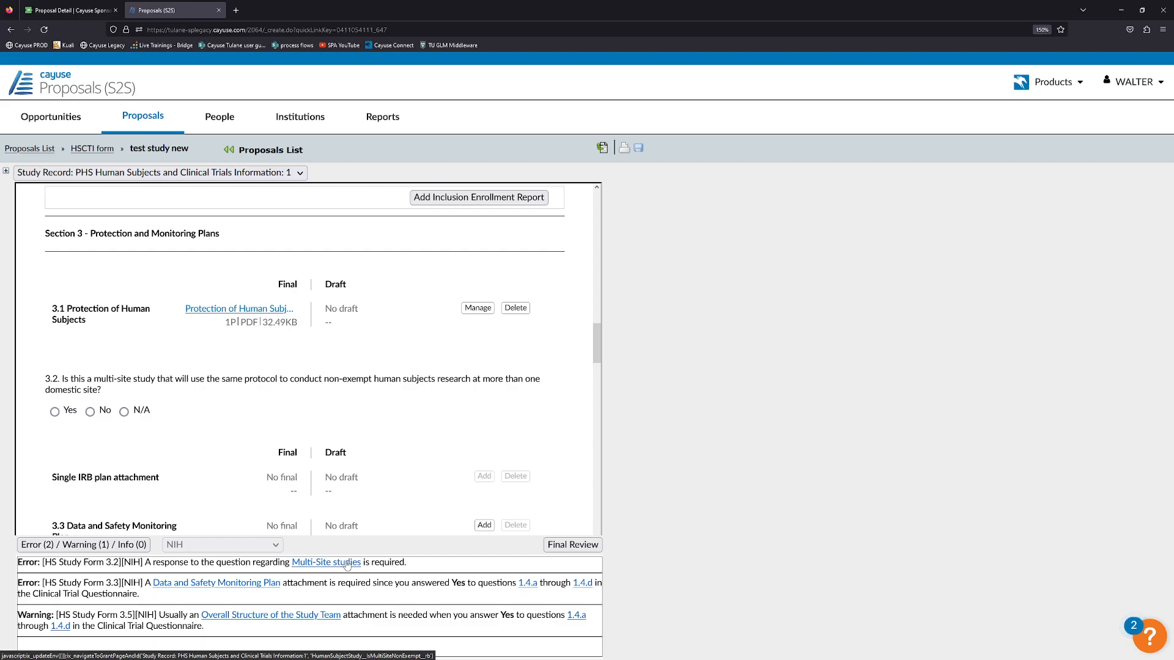
left_click(311, 564)
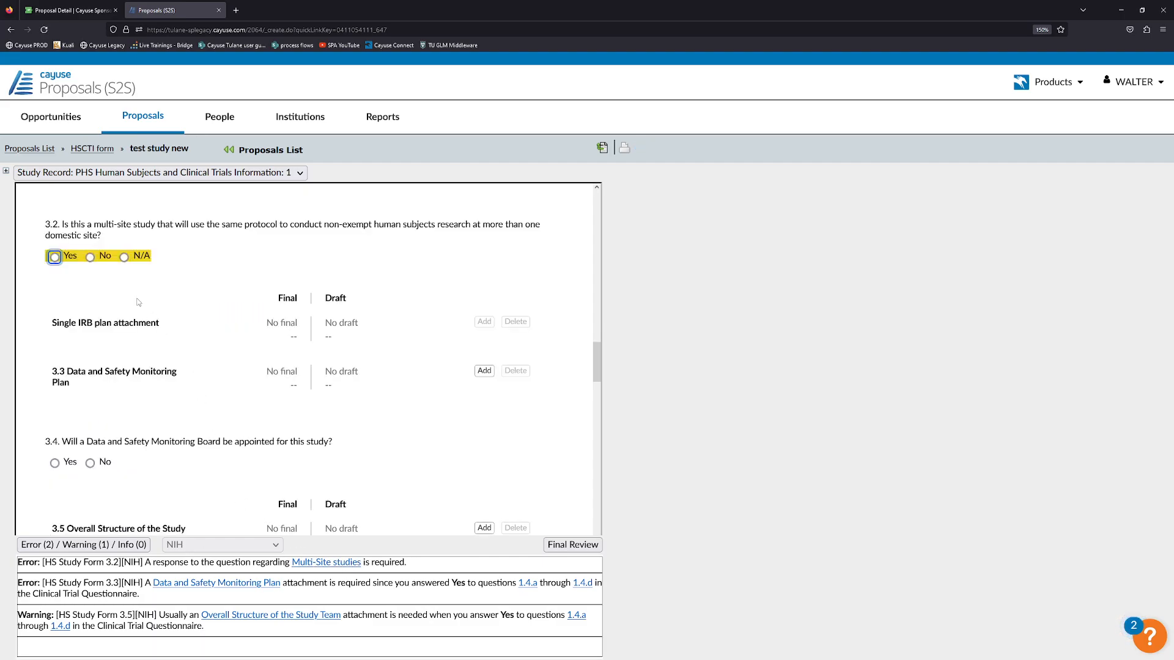
left_click(83, 545)
scroll(110, 345, "up", 1)
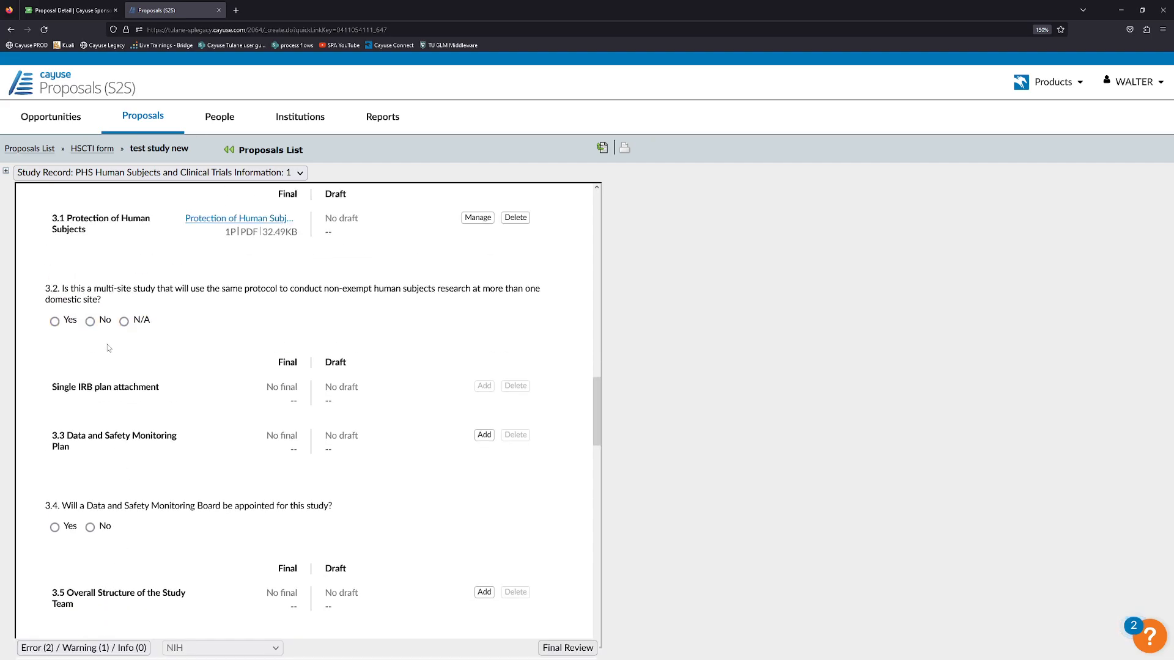
scroll(107, 348, "up", 2)
left_click(90, 400)
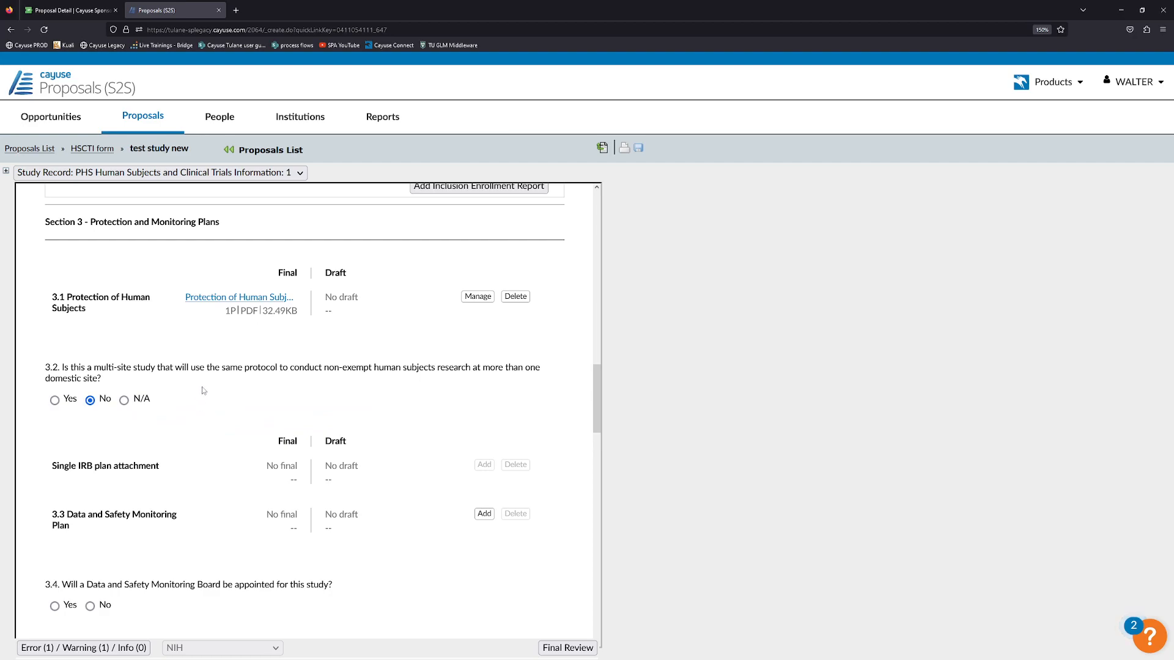
scroll(222, 347, "down", 2)
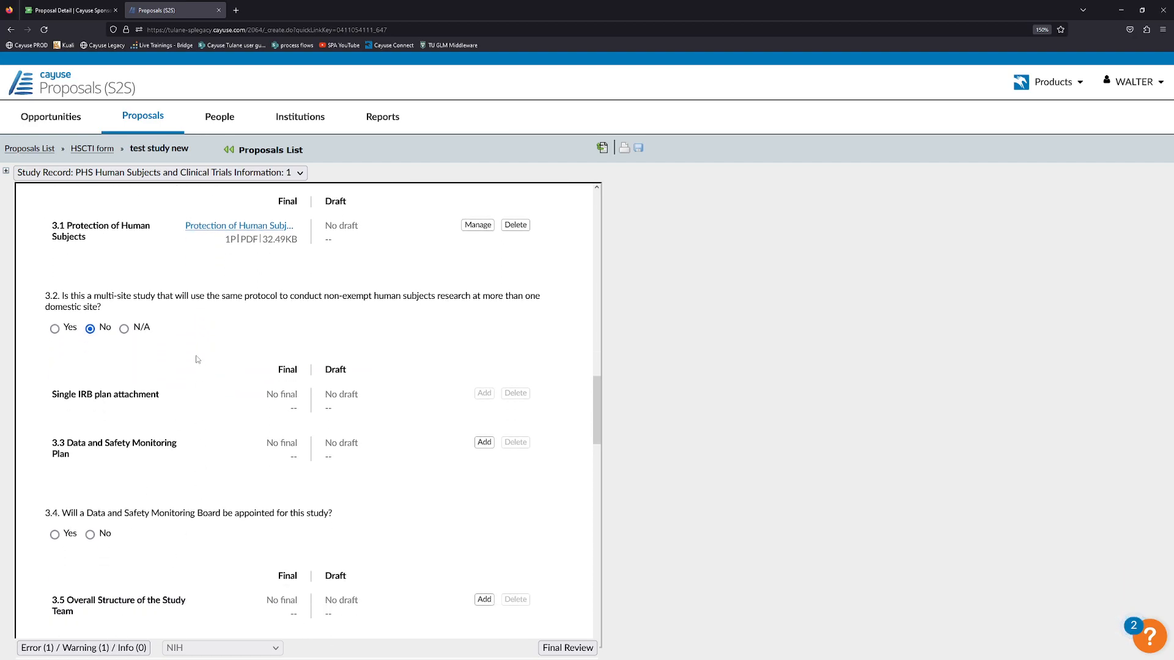
scroll(294, 396, "down", 2)
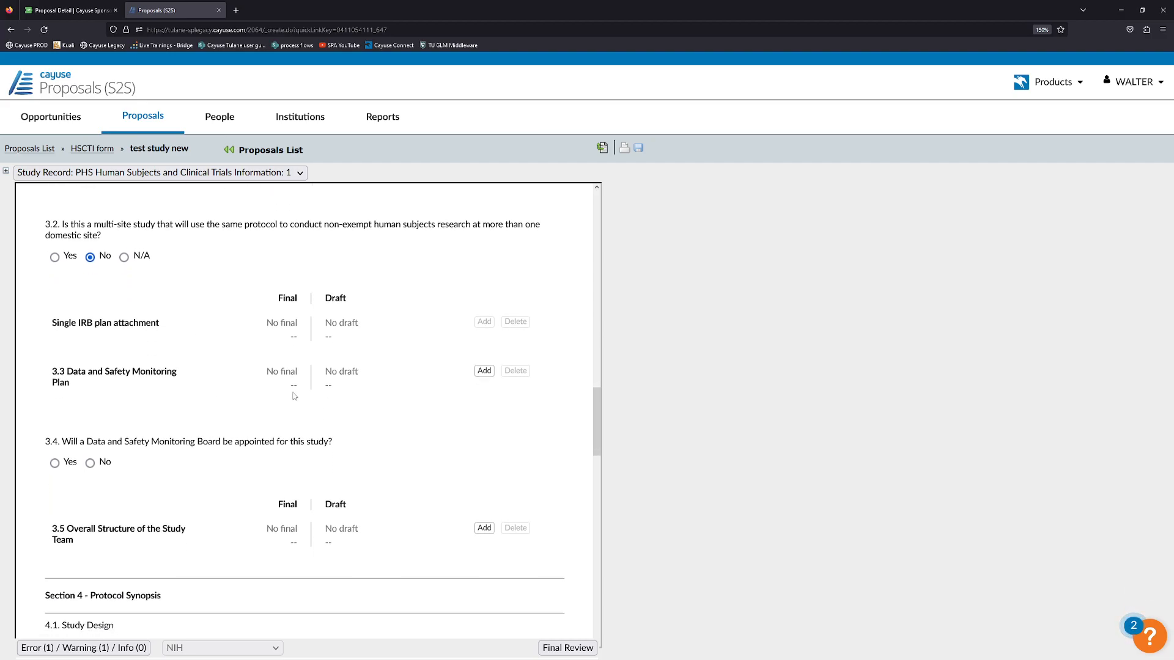
Upload Data and Safety Monitoring Plan.pdf as the final 3.3 attachment.
left_click(484, 371)
left_click(464, 386)
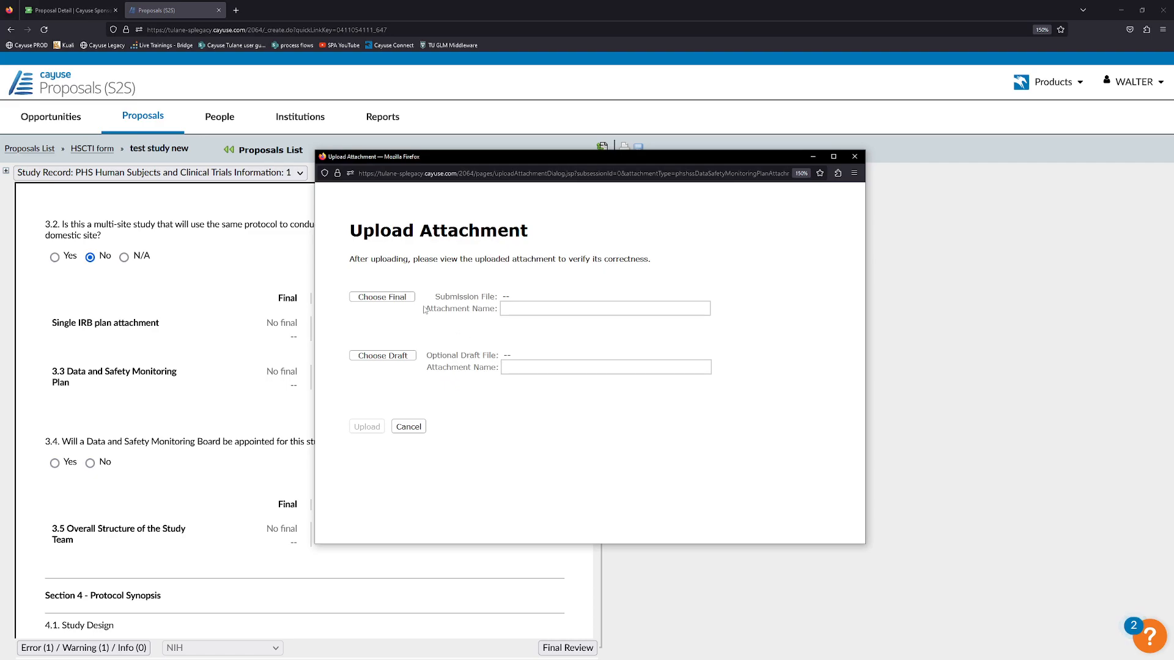
left_click(405, 299)
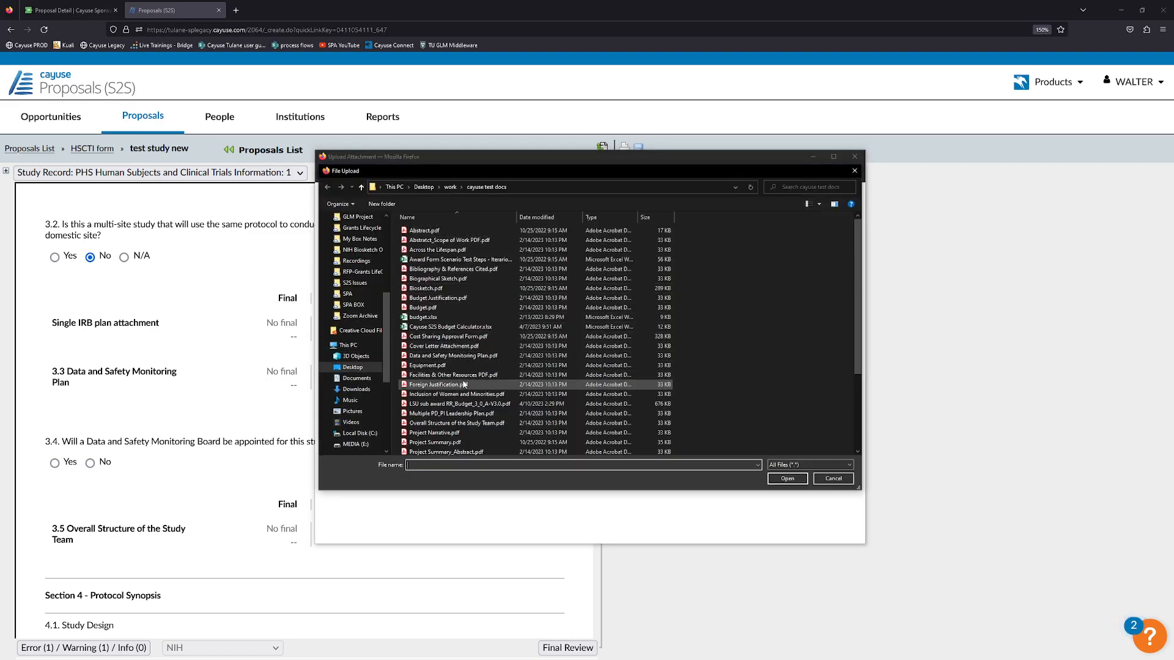
double_click(452, 355)
left_click(369, 428)
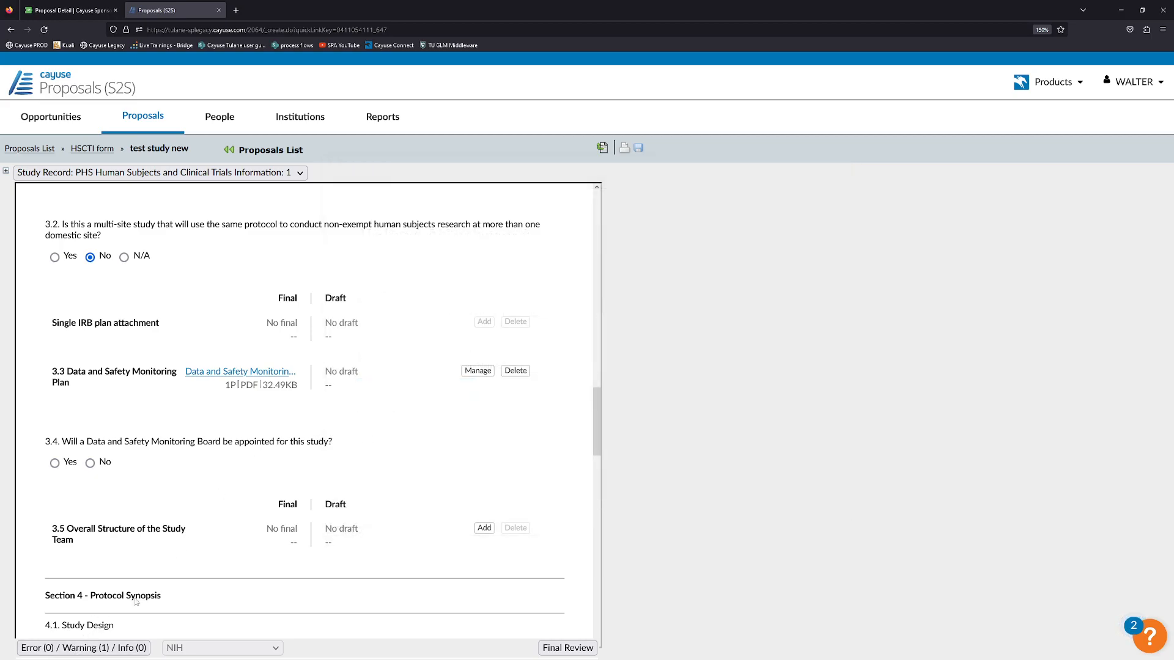
Scroll to the bottom of the form and display the remaining validation warning.
scroll(275, 452, "down", 2)
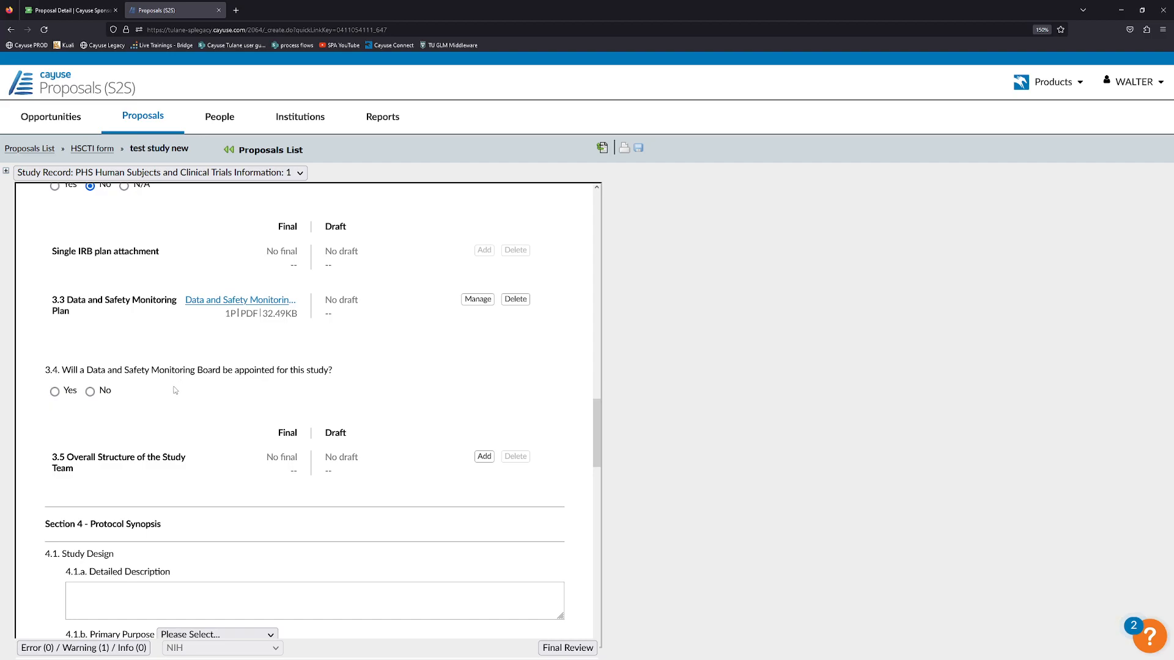
scroll(175, 390, "down", 2)
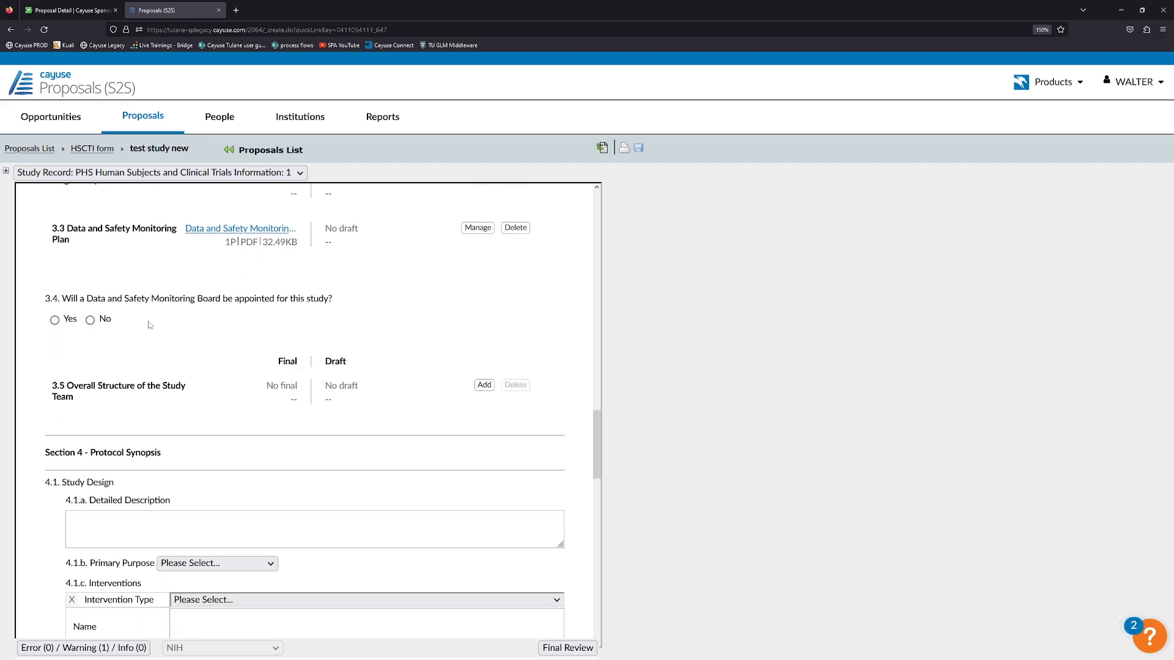
scroll(251, 368, "down", 12)
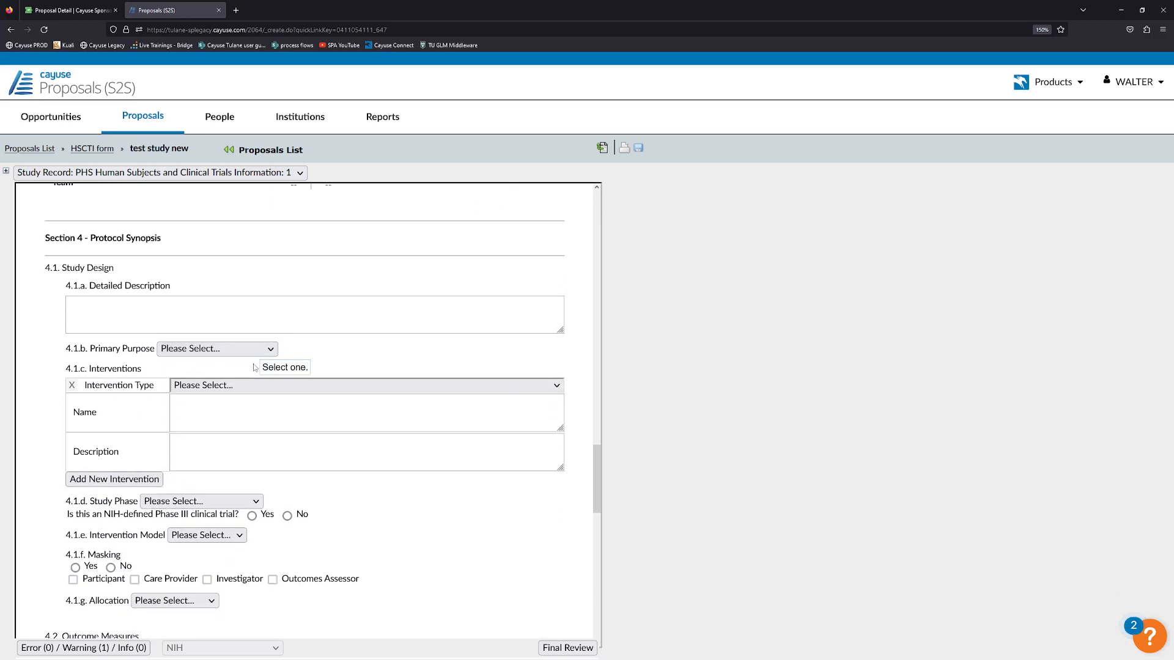
scroll(263, 385, "down", 14)
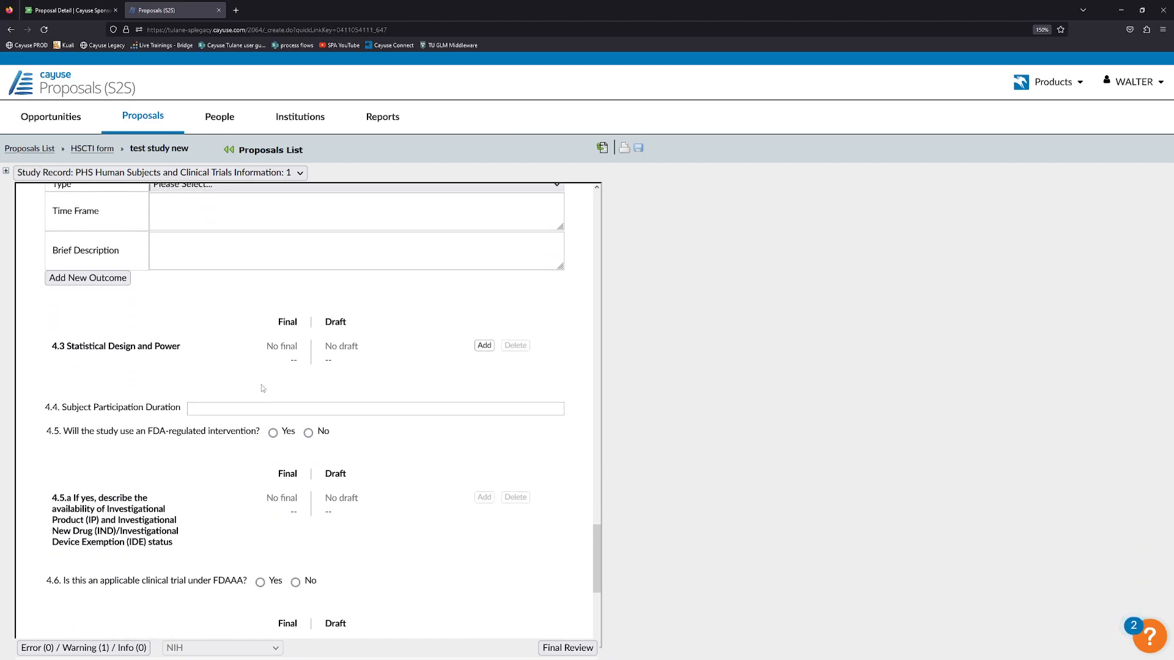
scroll(243, 389, "down", 2)
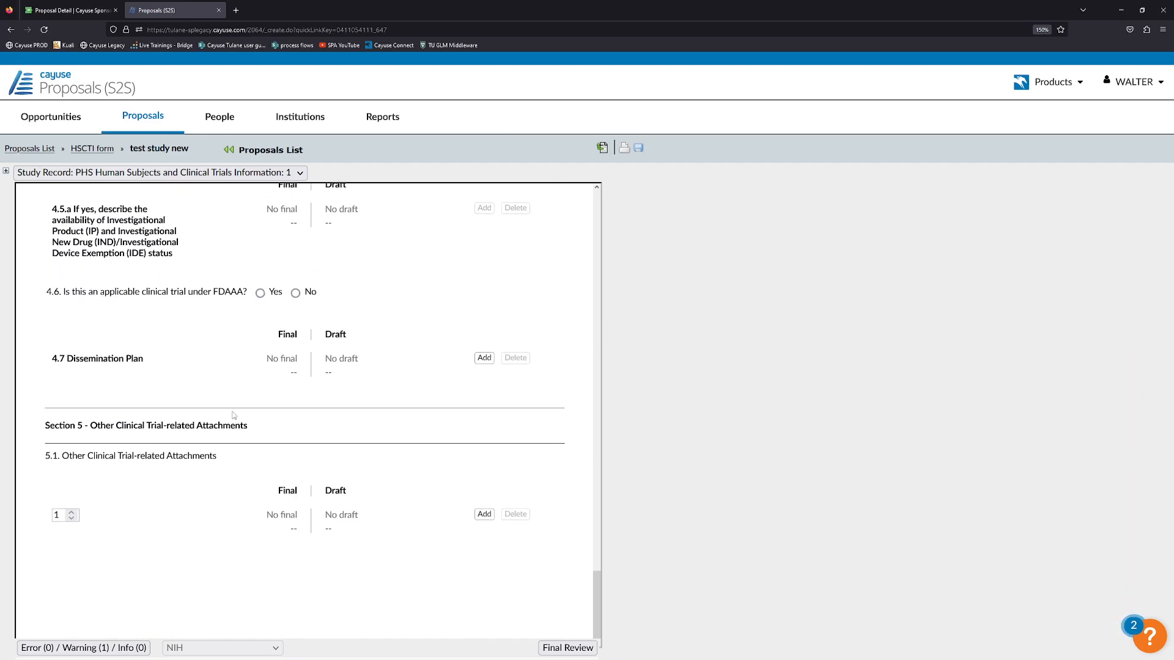
left_click(87, 648)
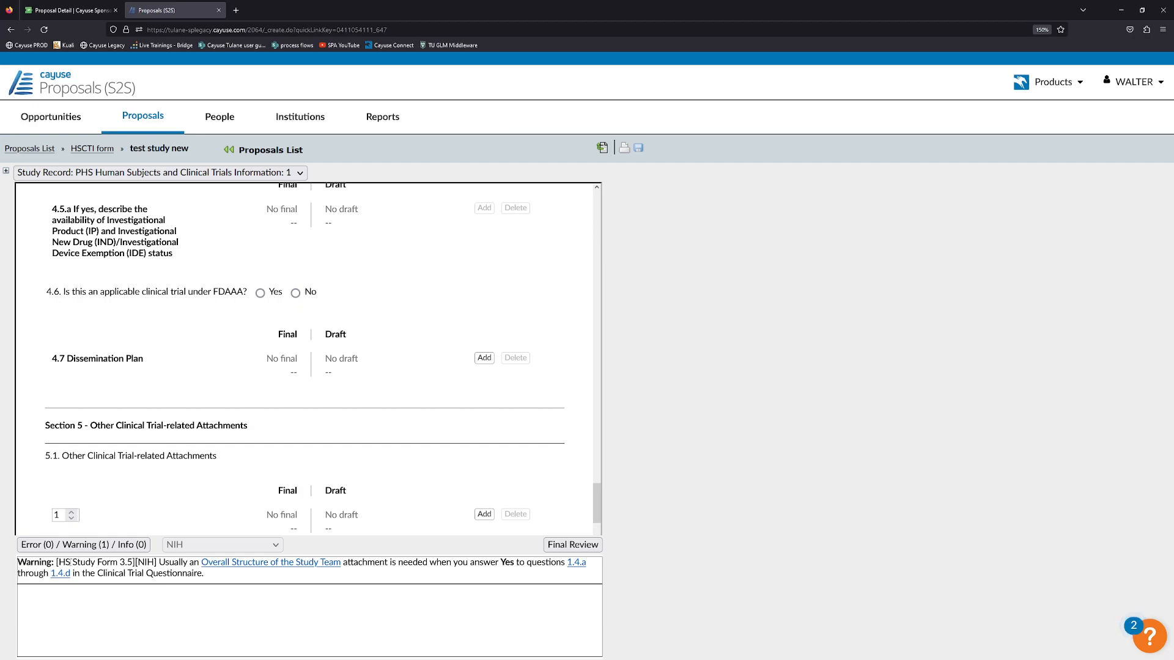
Follow the warning's link to item 3.5 Overall Structure of the Study Team.
left_click_drag(60, 563, 155, 563)
left_click(156, 564)
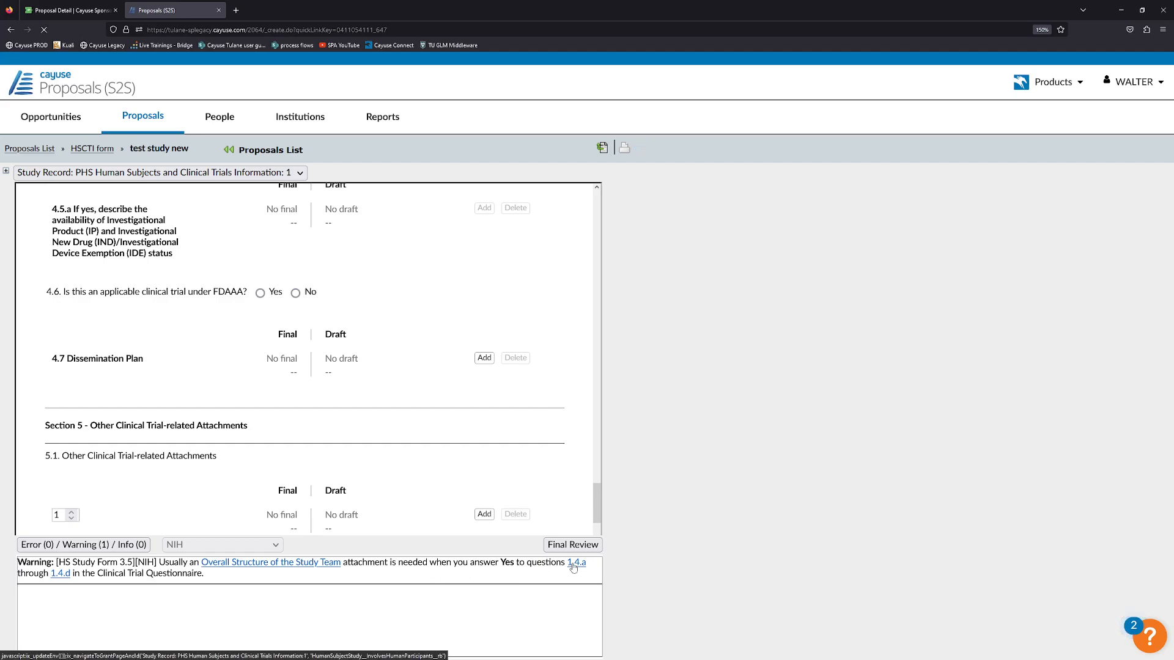
left_click(575, 563)
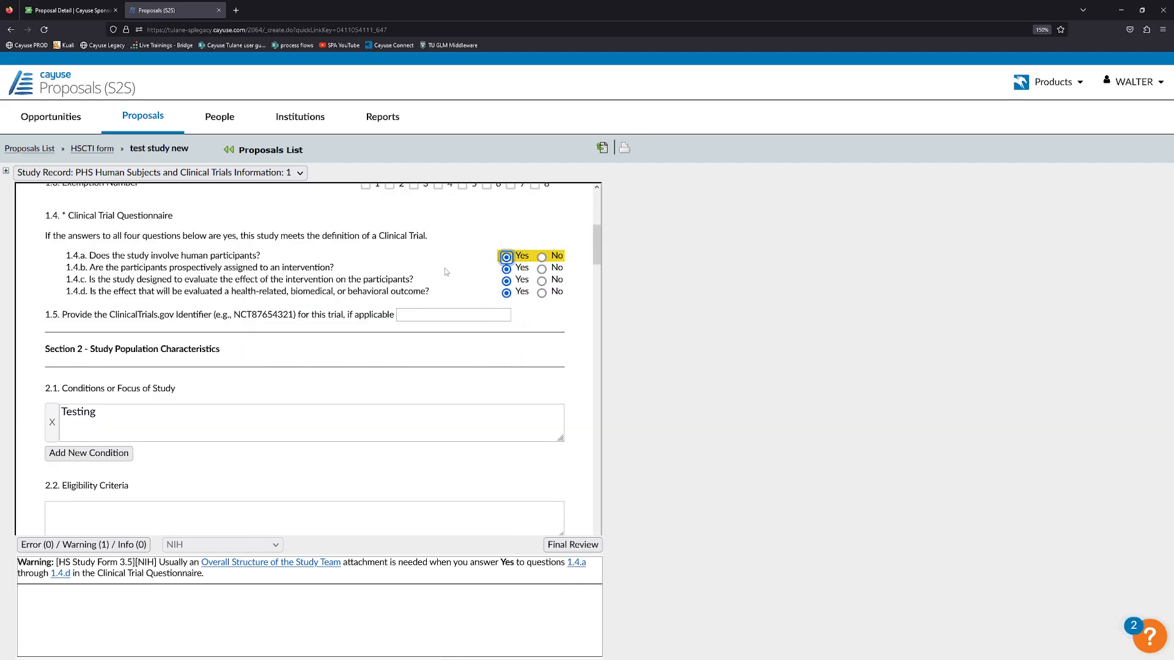
left_click(261, 563)
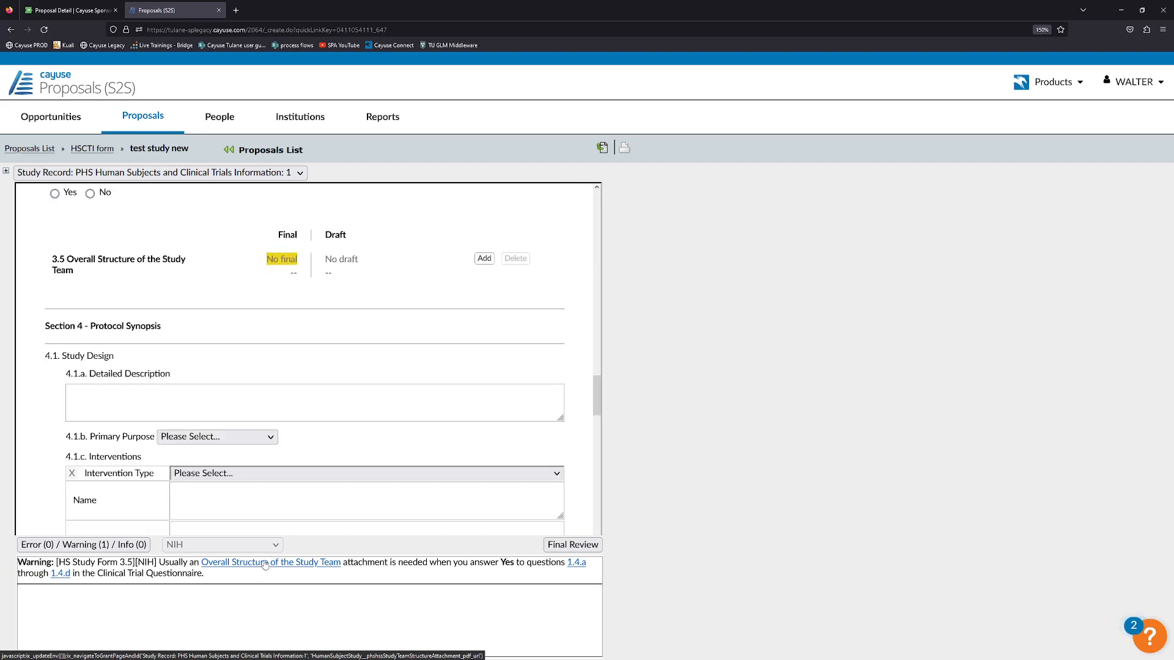
Upload Overall Structure of the Study Team.pdf as the final 3.5 attachment and hide the message list.
left_click(484, 258)
left_click(400, 296)
scroll(466, 355, "down", 3)
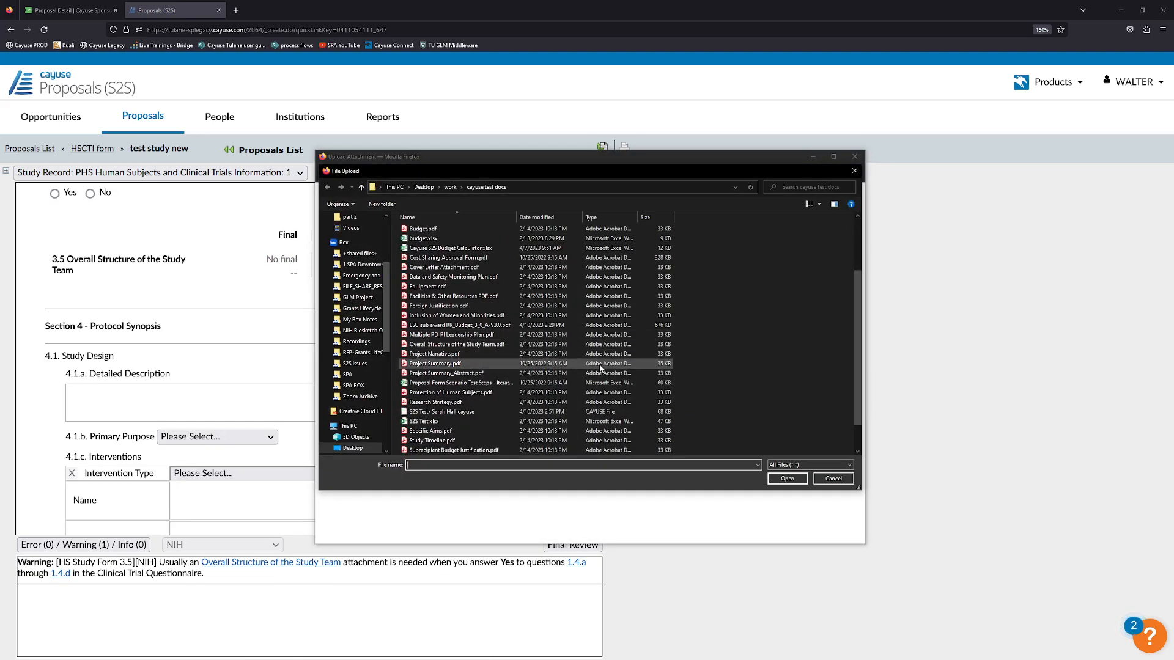
left_click(458, 344)
left_click(787, 478)
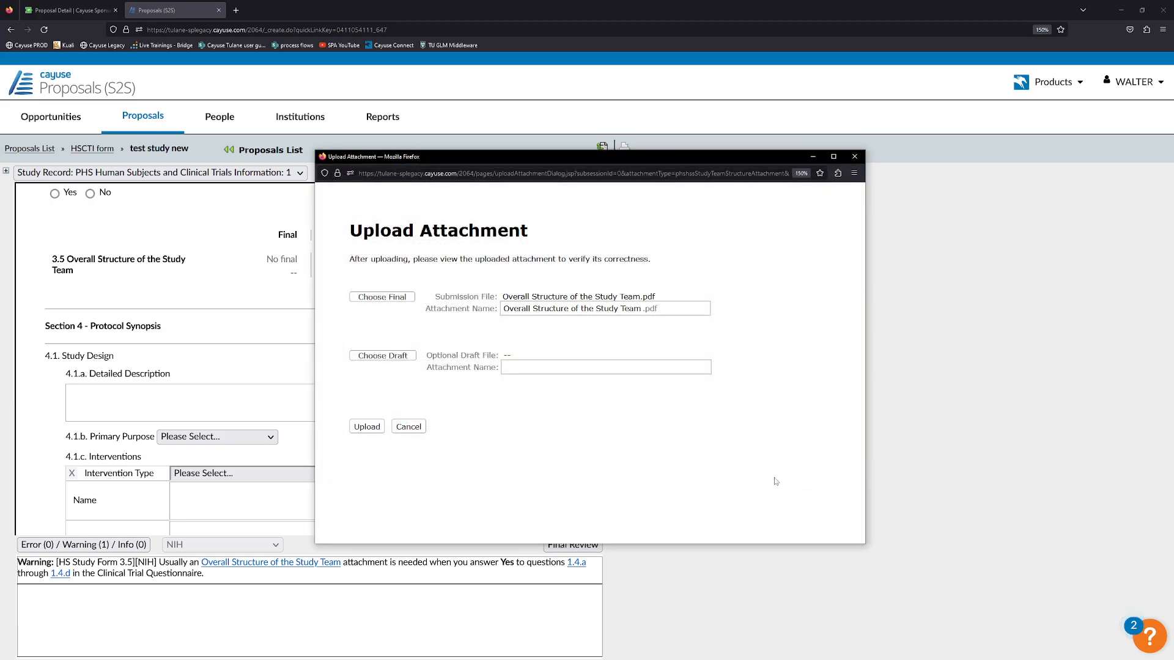
left_click(367, 426)
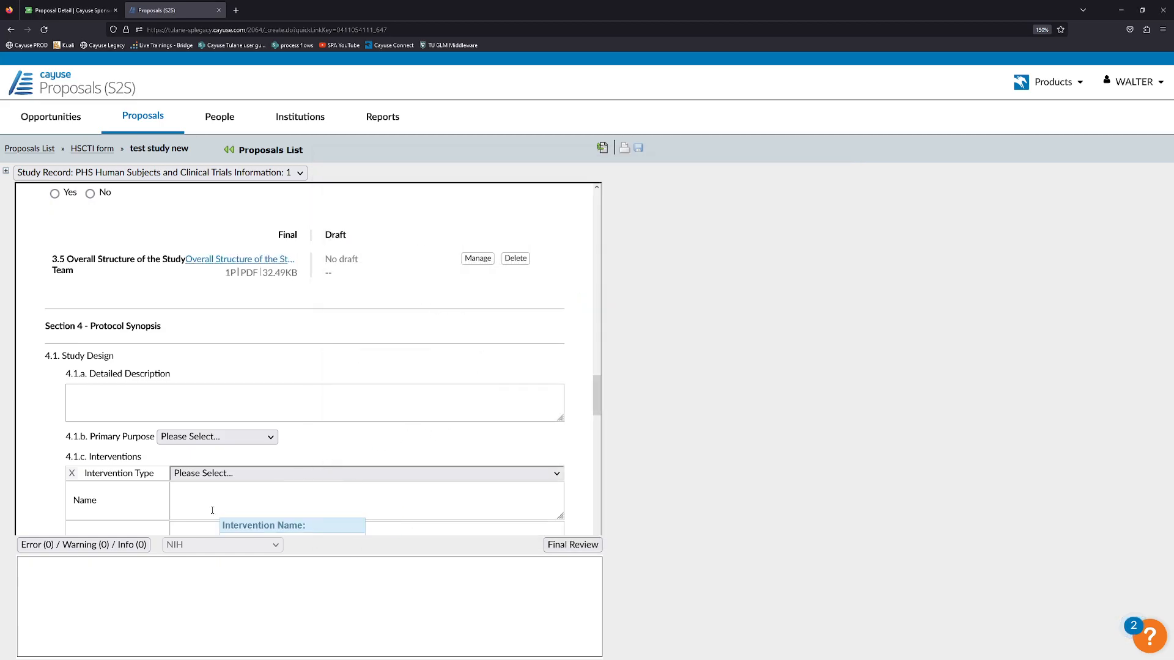
left_click(92, 550)
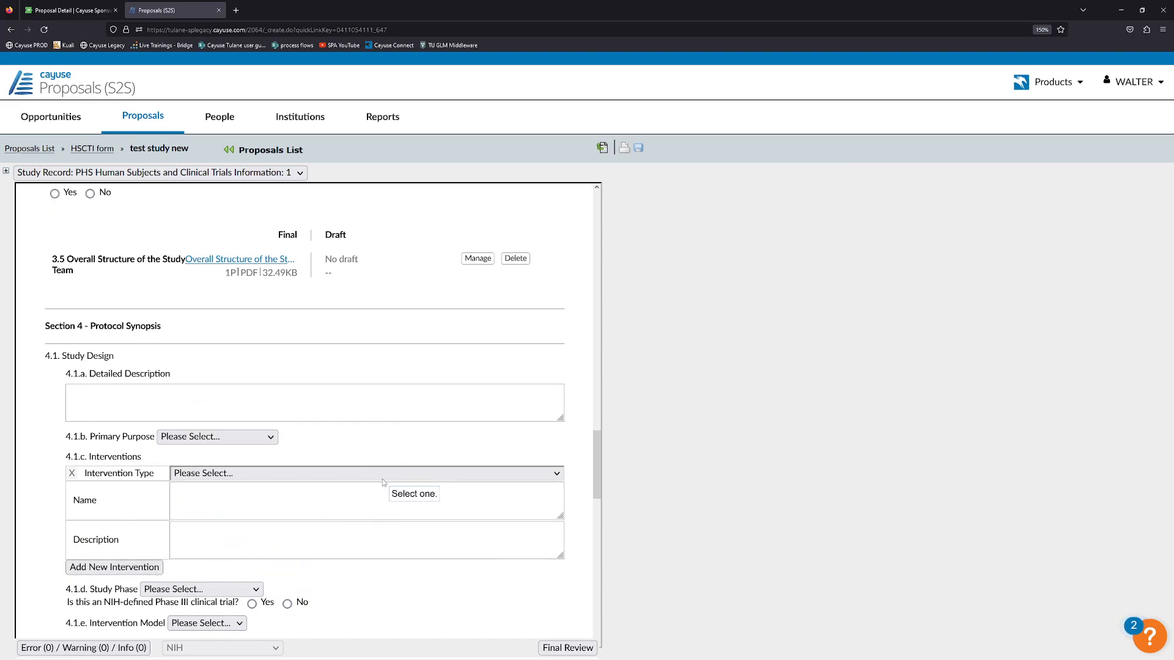
Review the saved 'test study new' study record, then go back to the HSCTI form.
scroll(394, 492, "down", 5)
scroll(398, 491, "up", 5)
scroll(407, 471, "up", 20)
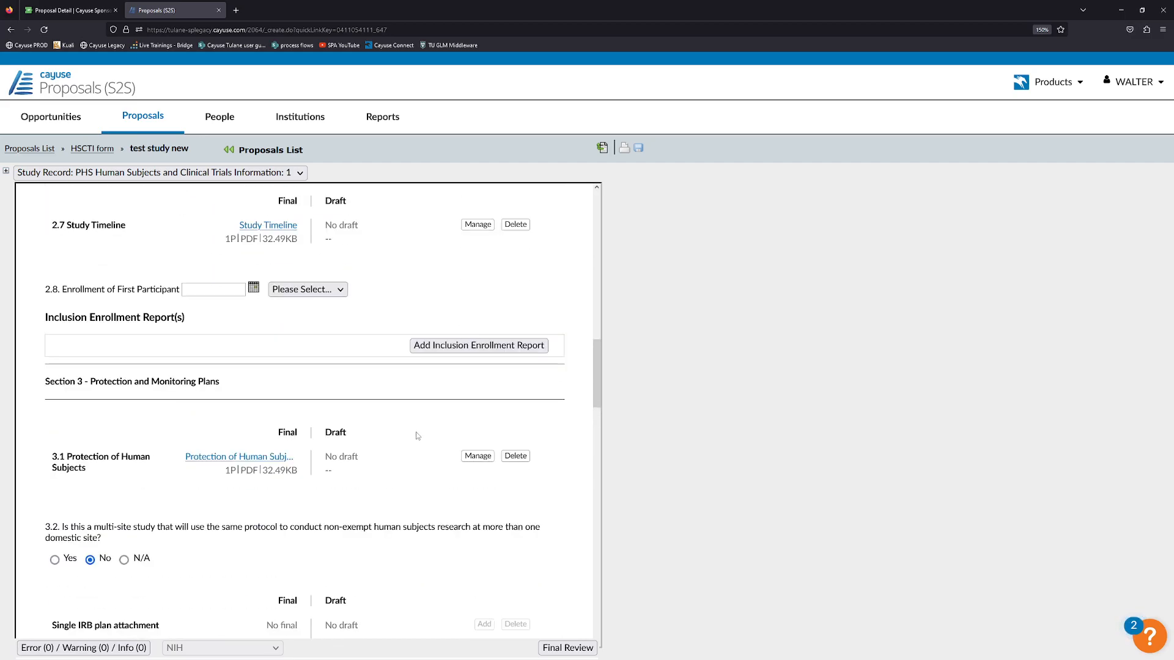
scroll(415, 449, "up", 5)
scroll(431, 422, "down", 15)
scroll(473, 428, "down", 10)
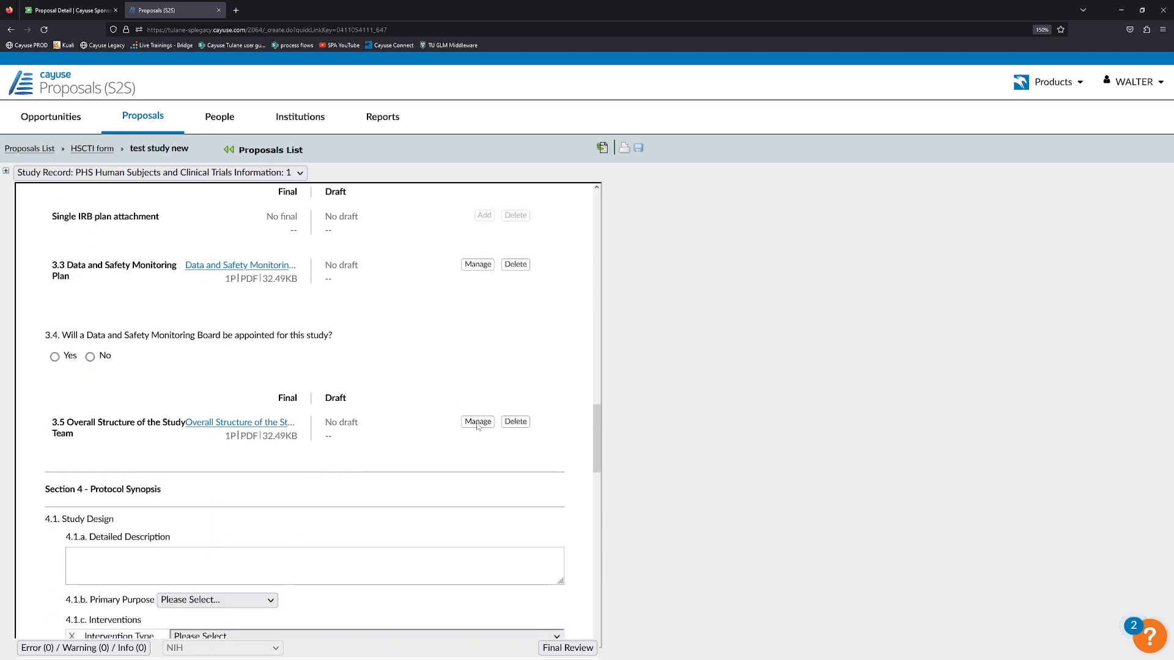
scroll(468, 428, "down", 8)
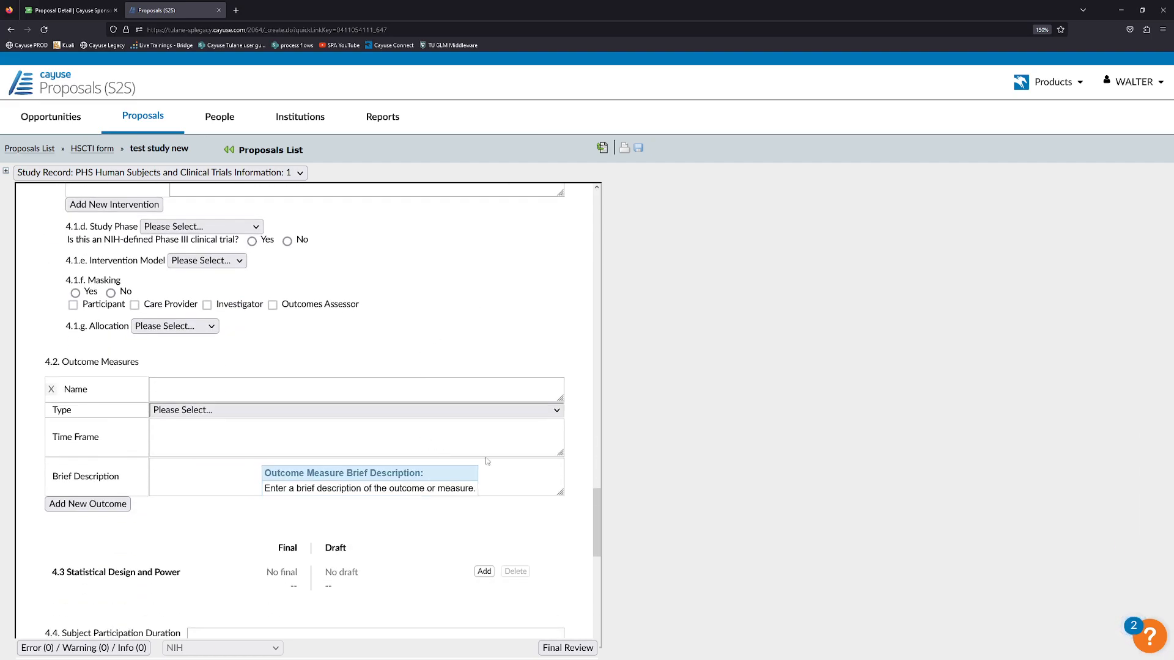
scroll(367, 428, "down", 4)
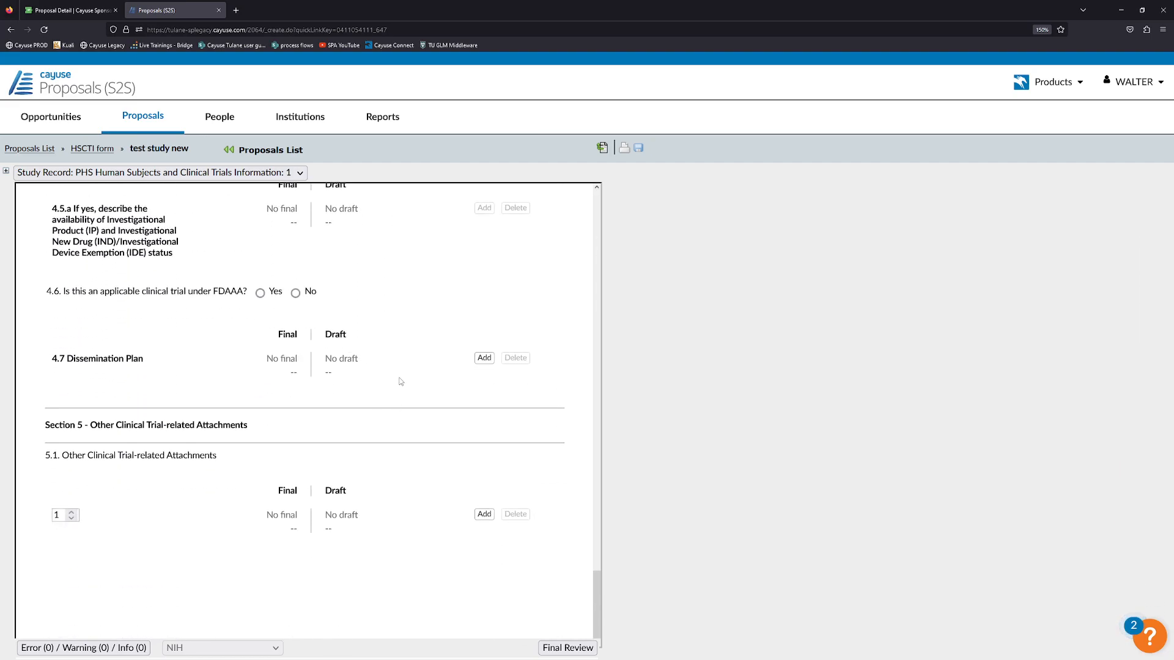
left_click_drag(597, 590, 556, 197)
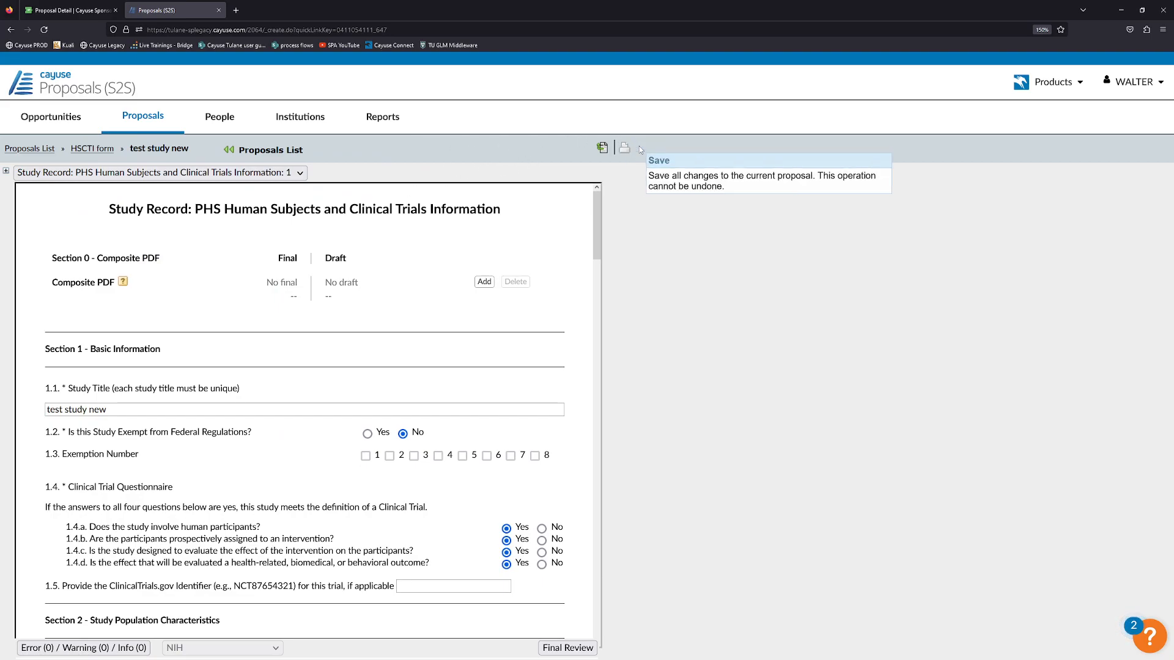
scroll(442, 271, "down", 1)
scroll(442, 271, "up", 1)
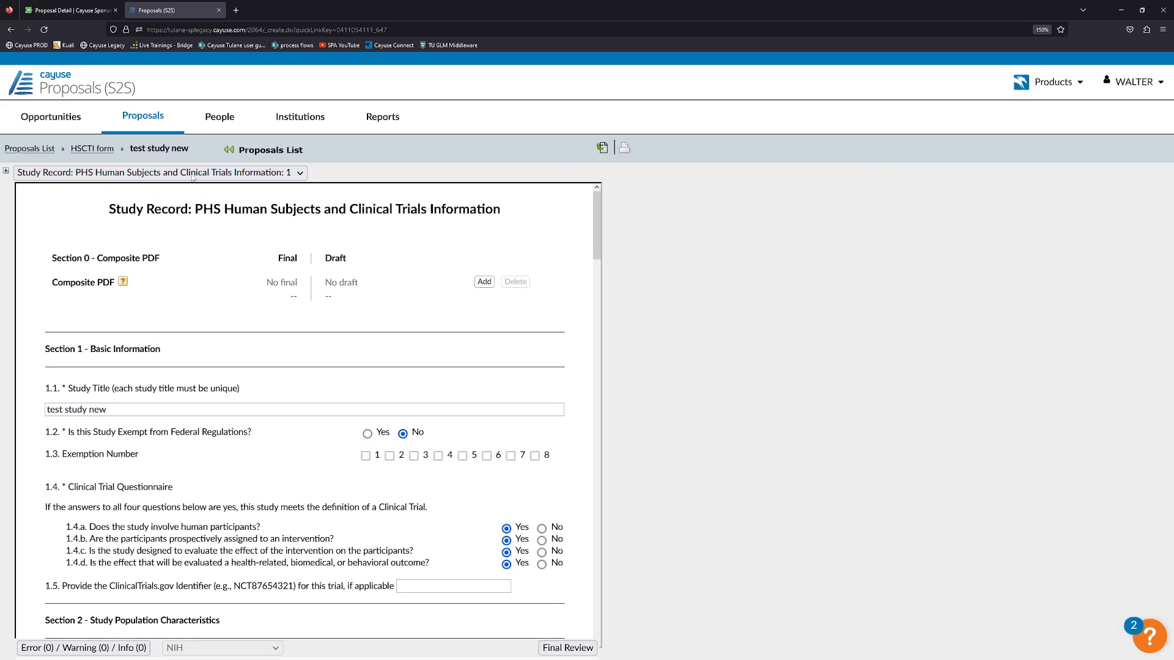
left_click(93, 148)
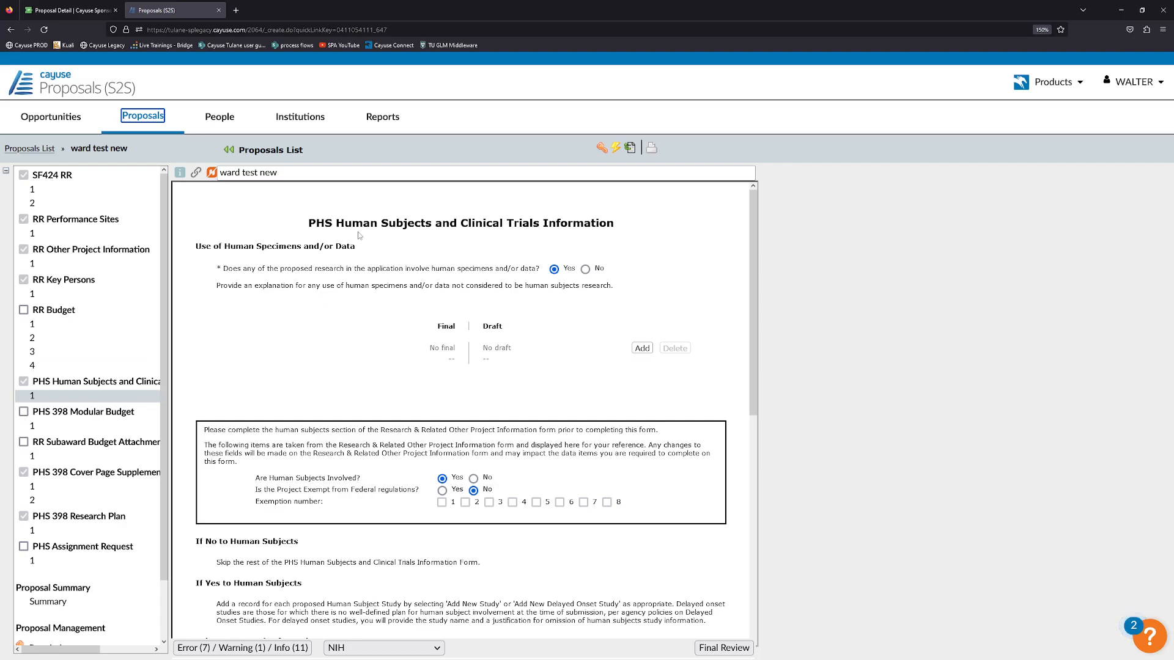
scroll(241, 350, "down", 4)
scroll(243, 349, "down", 2)
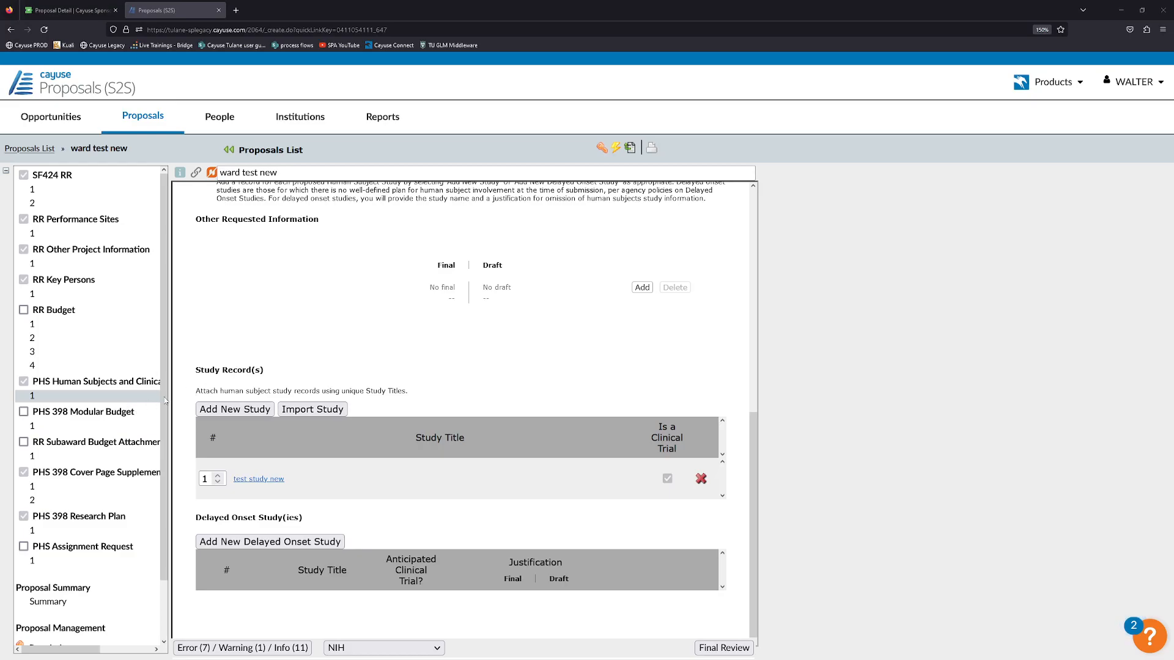
scroll(147, 391, "down", 2)
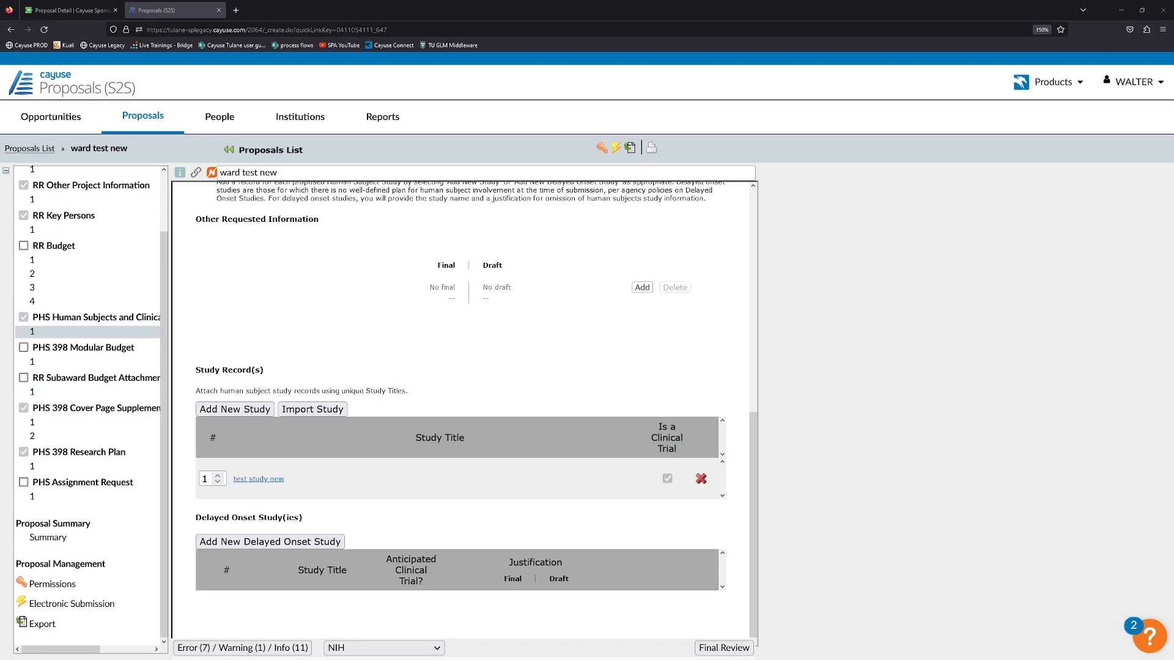
Open the PHS 398 Cover Page Supplement and read the euthanasia question note.
left_click(75, 422)
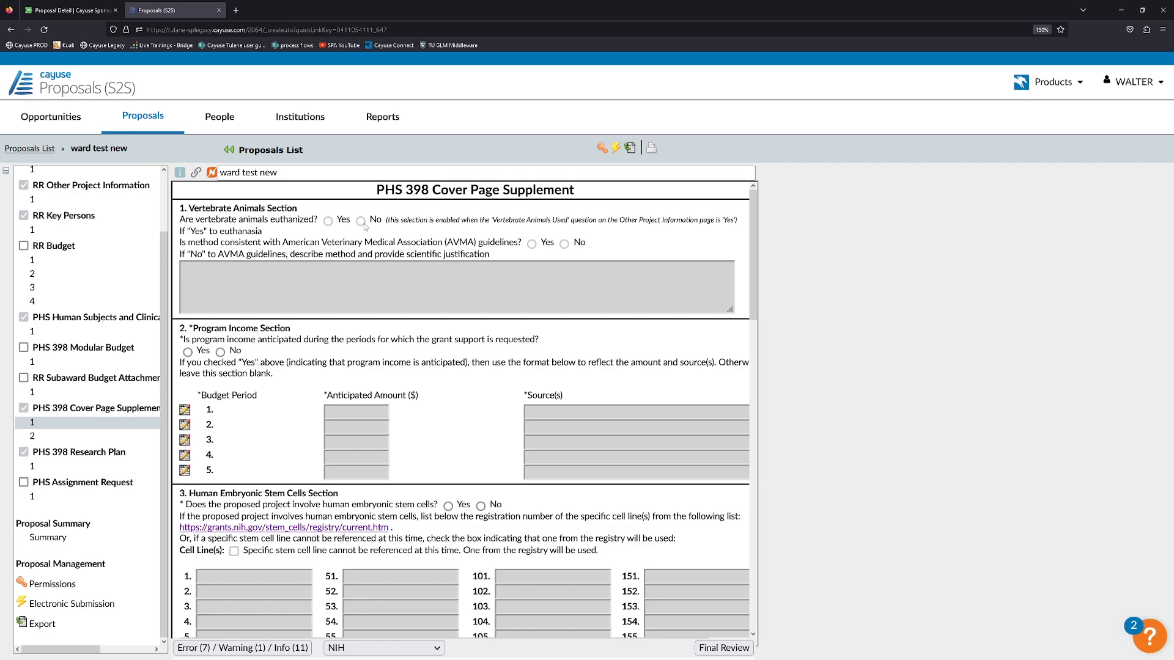
left_click_drag(401, 222, 576, 223)
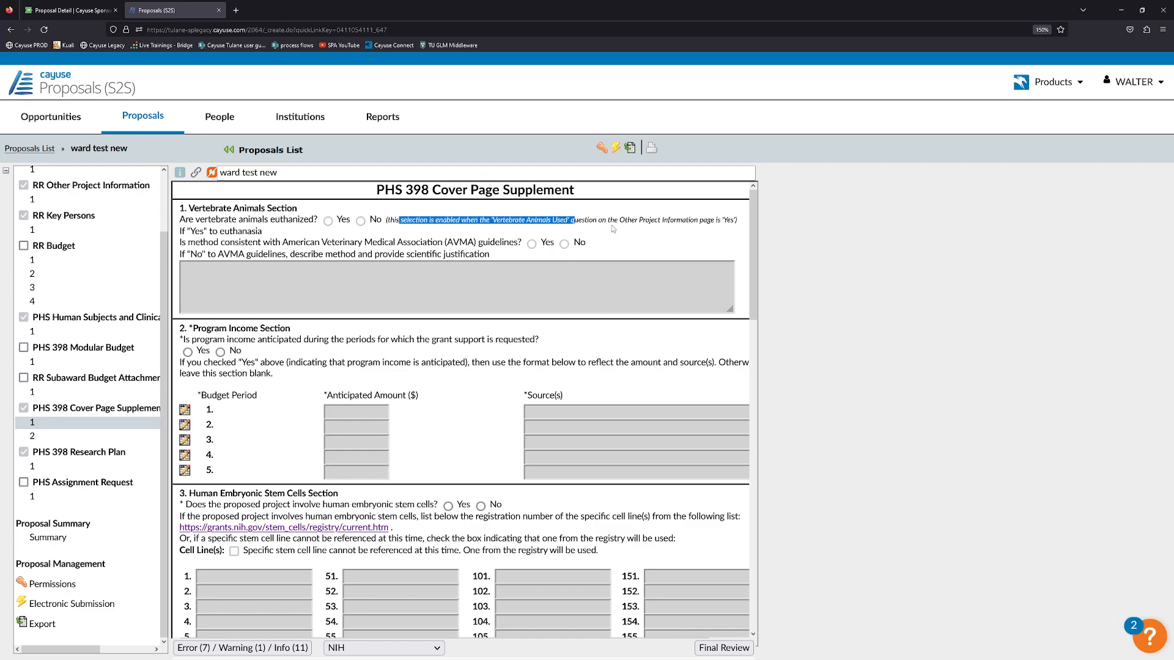
scroll(133, 265, "up", 2)
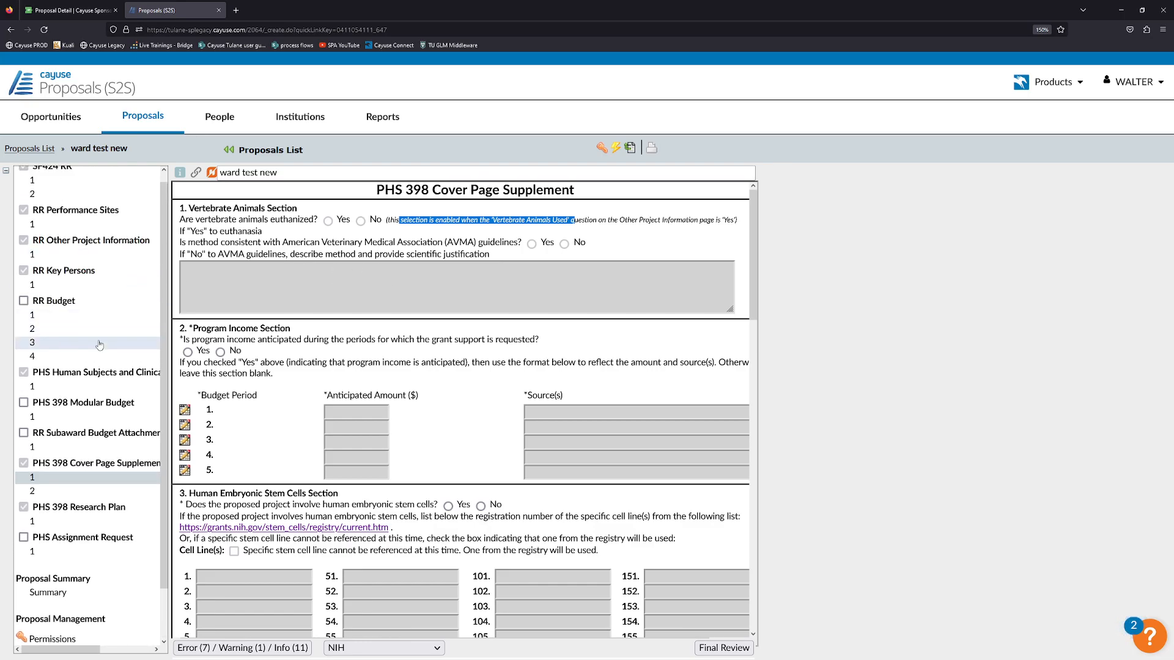
left_click(326, 230)
left_click_drag(376, 231, 376, 220)
left_click(362, 227)
scroll(360, 230, "down", 1)
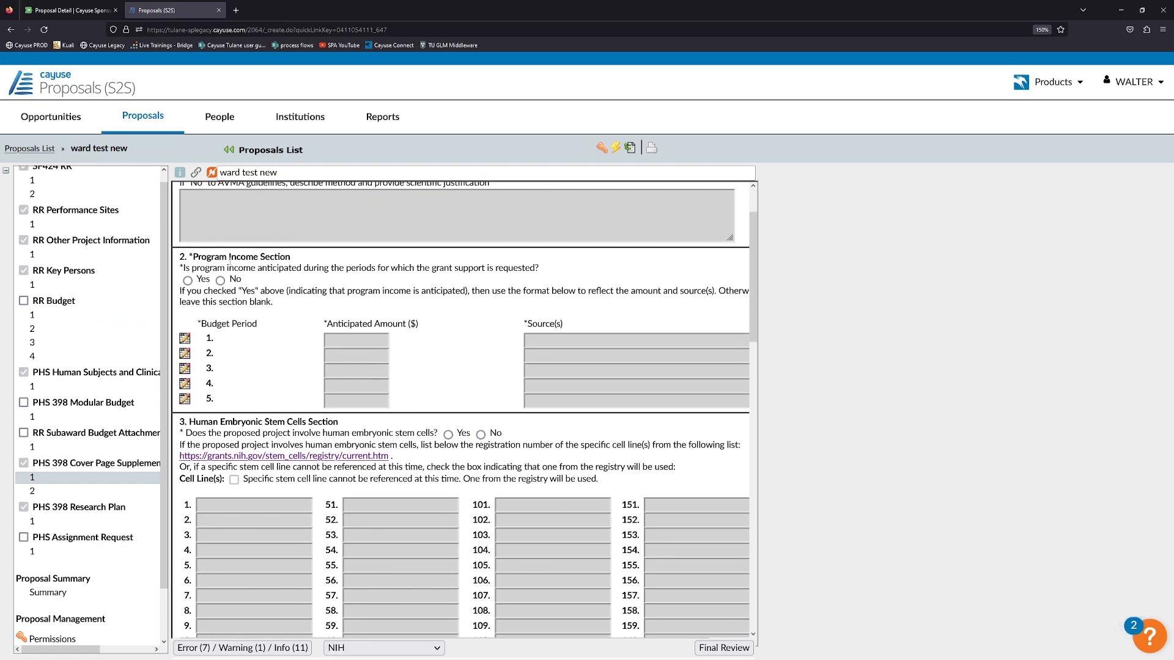
Answer No to anticipated program income and review the stem cell questions.
left_click(221, 280)
scroll(244, 287, "down", 2)
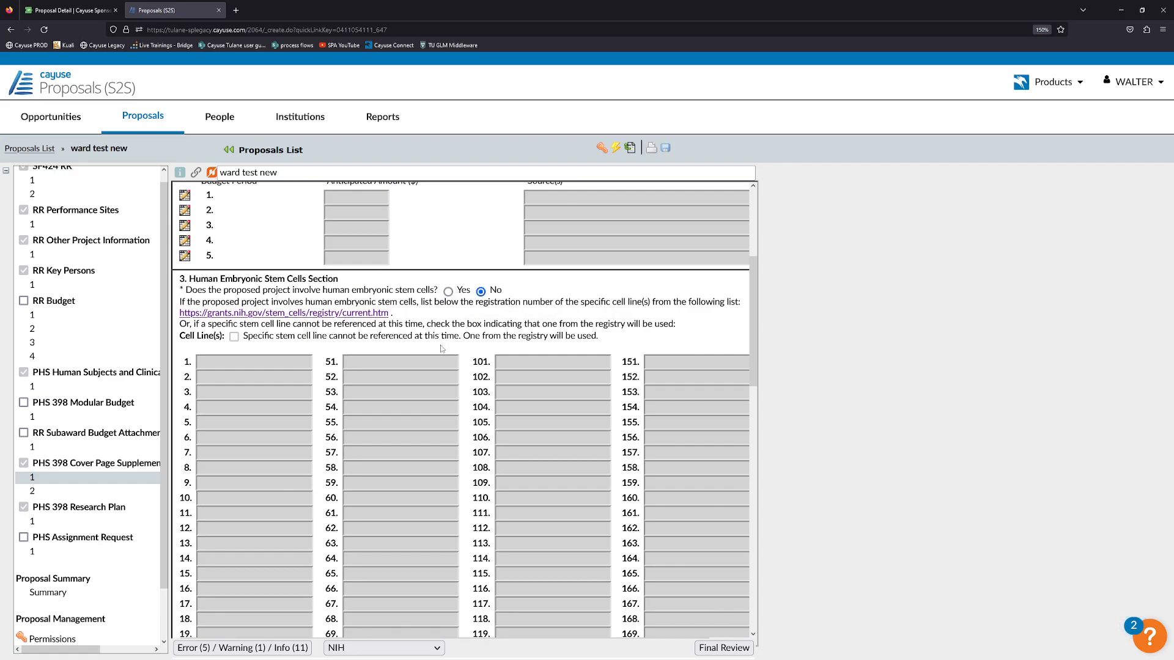
scroll(440, 347, "down", 5)
scroll(439, 334, "up", 6)
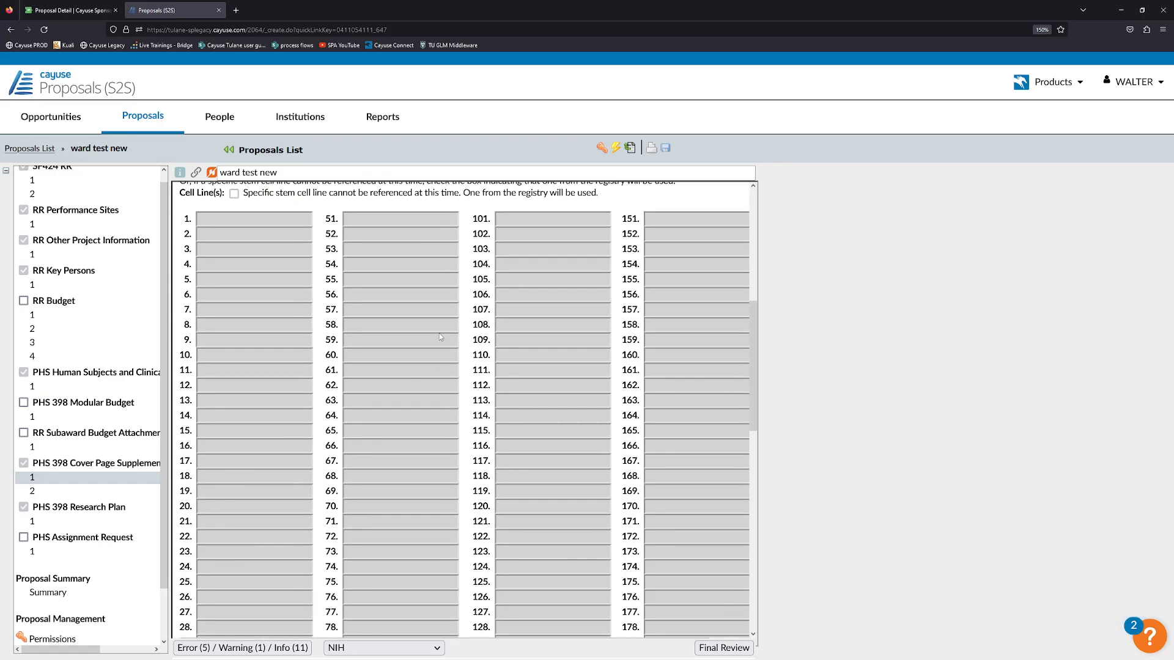
scroll(438, 335, "down", 2)
scroll(439, 335, "up", 3)
scroll(439, 335, "up", 1)
scroll(394, 392, "down", 5)
scroll(395, 392, "down", 6)
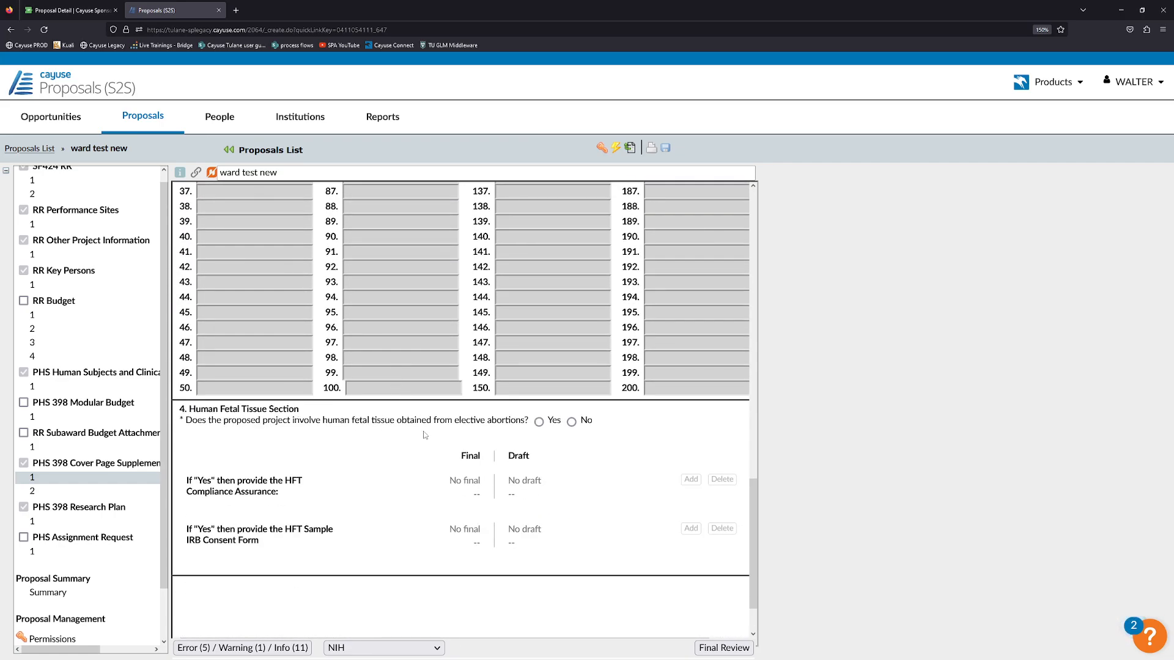
Answer No to human fetal tissue and move to Cover Page Supplement page 2.
left_click(571, 422)
scroll(328, 440, "down", 1)
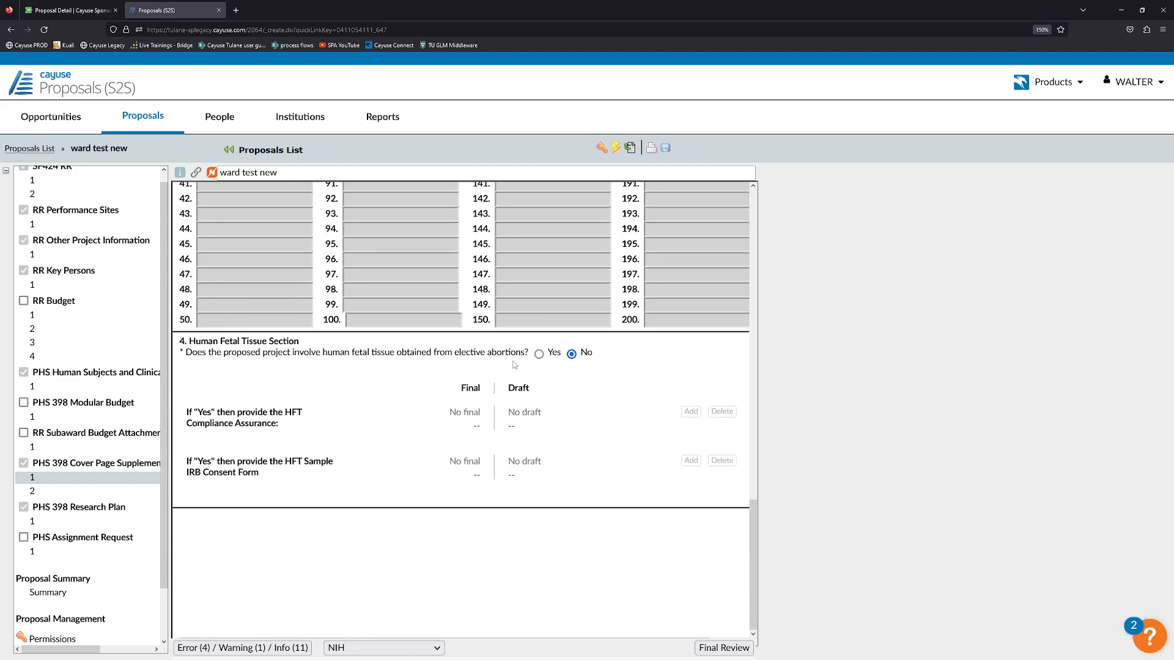
left_click(691, 412)
left_click(557, 355)
left_click(571, 354)
left_click(101, 493)
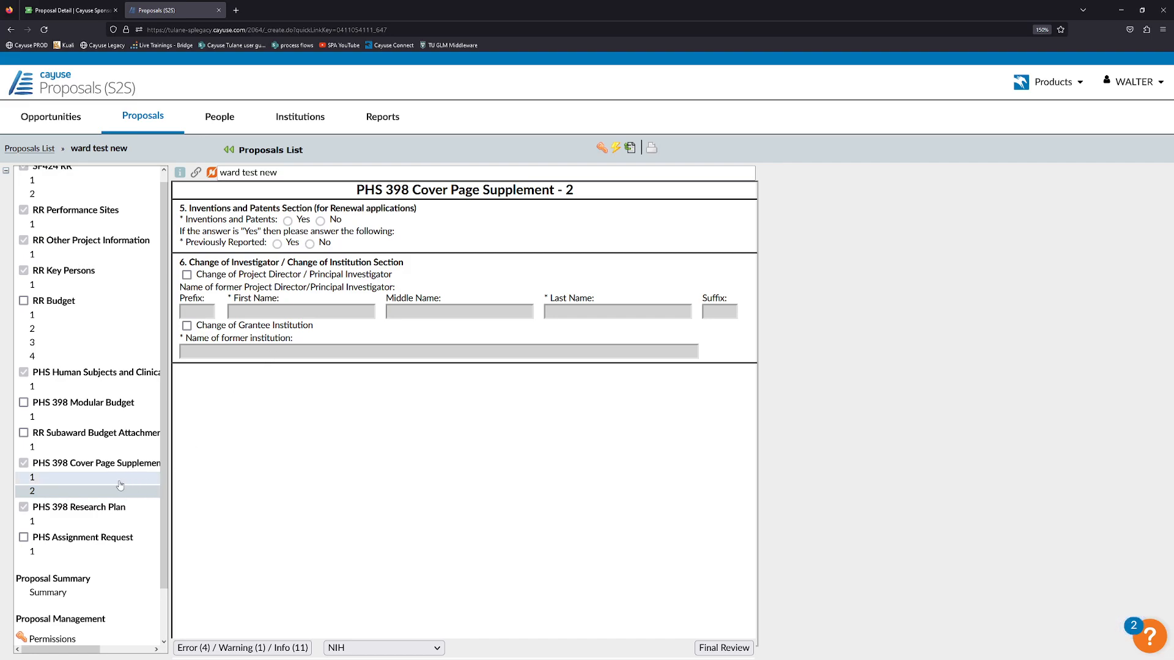
Attach Specific Aims.pdf as the Research Plan's Specific Aims.
left_click(84, 524)
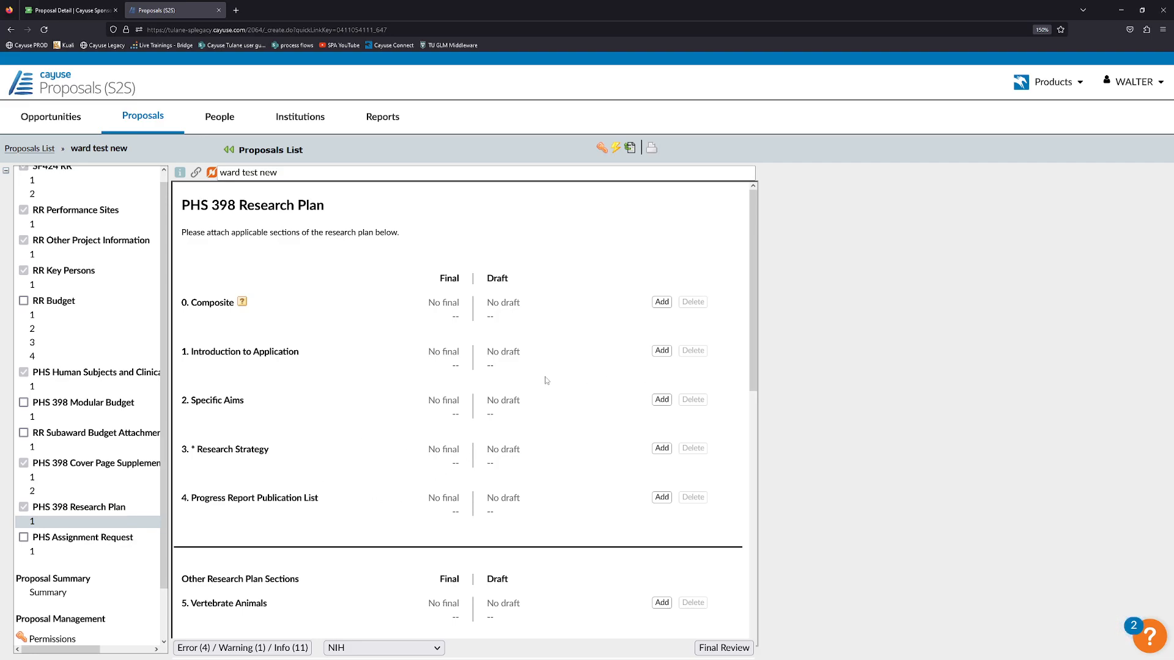
left_click(663, 400)
left_click(381, 369)
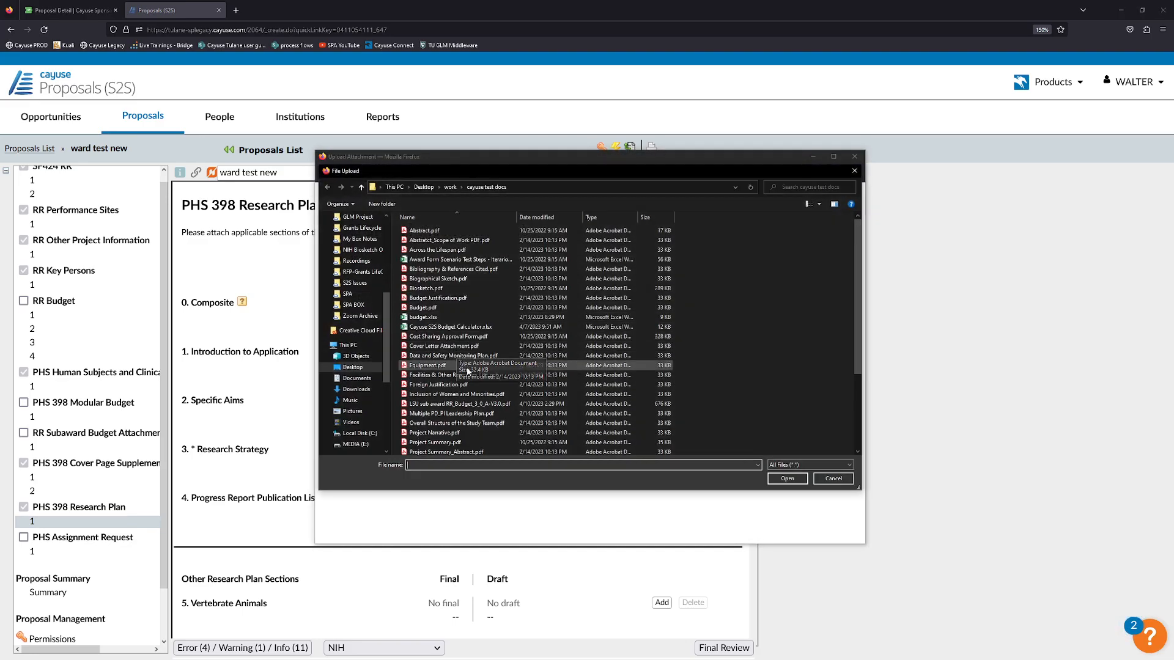
scroll(459, 397, "down", 3)
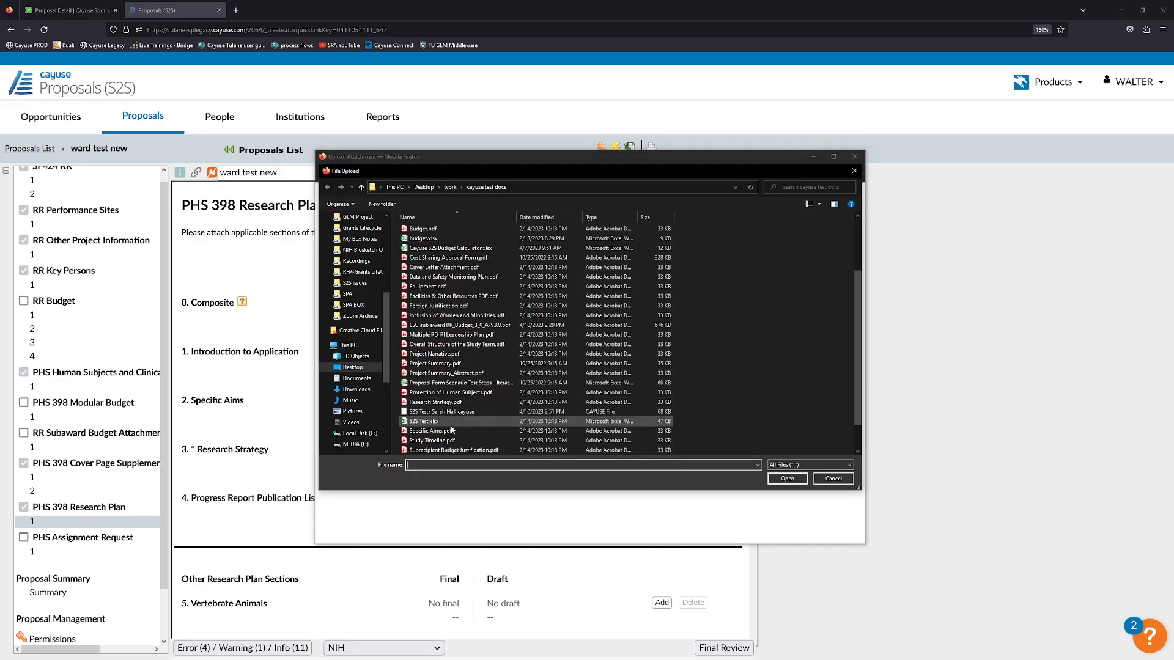
left_click(452, 430)
left_click(787, 478)
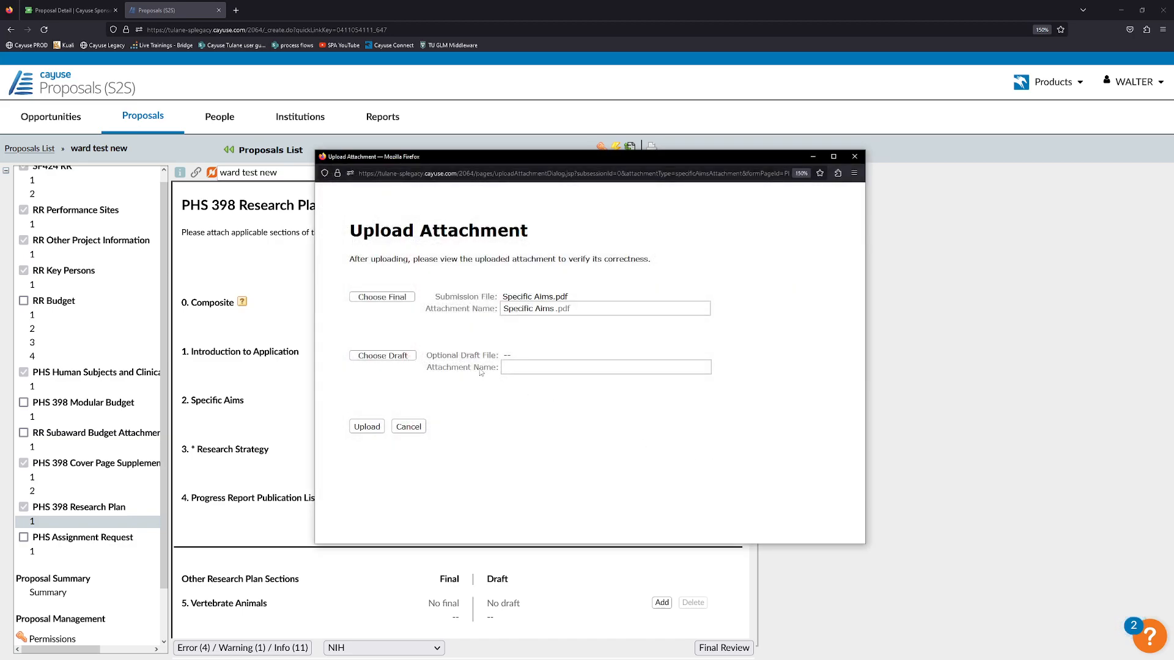
left_click(376, 427)
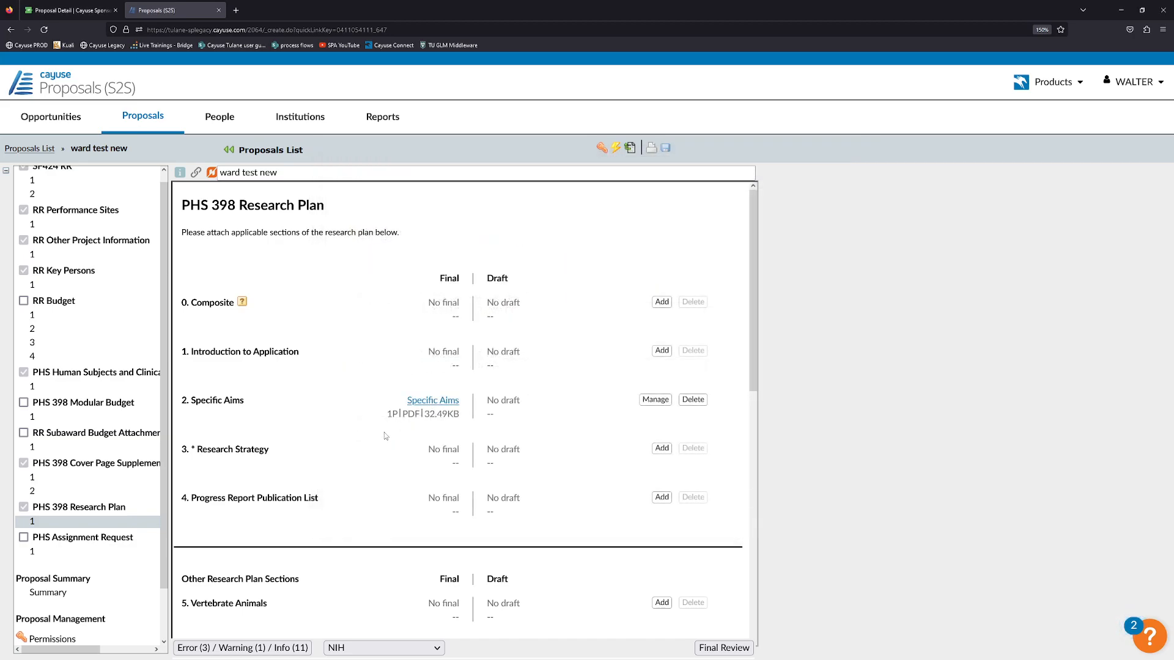
Attach Research Strategy.pdf as the Research Strategy.
left_click(662, 448)
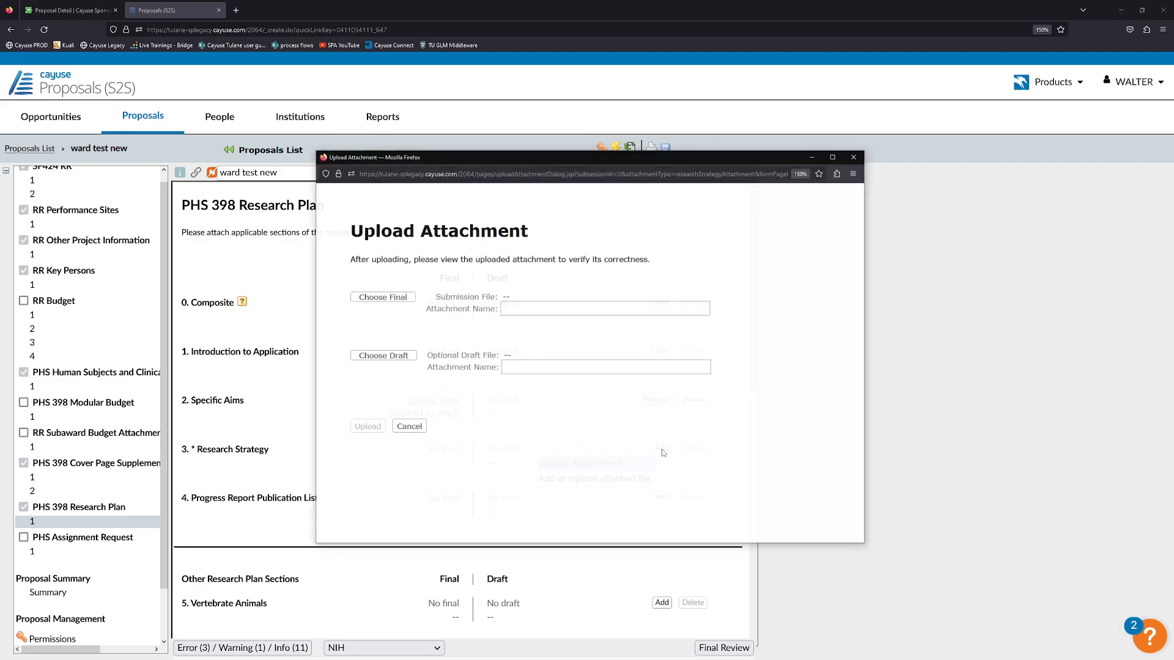
left_click(379, 298)
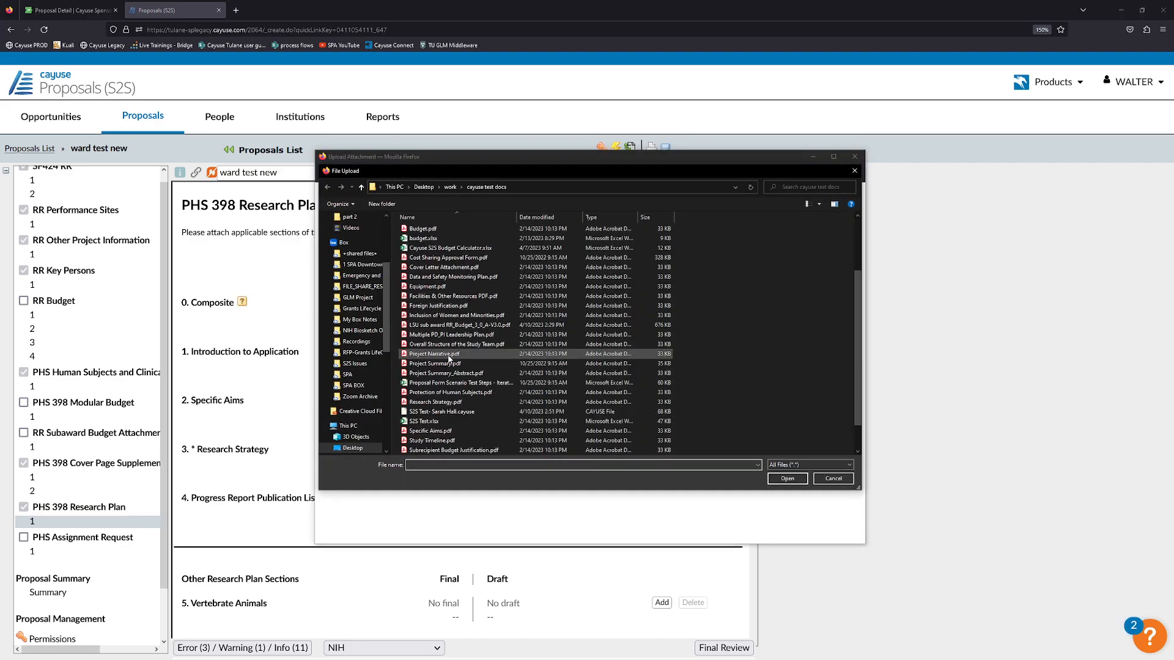
scroll(456, 362, "down", 1)
left_click(480, 372)
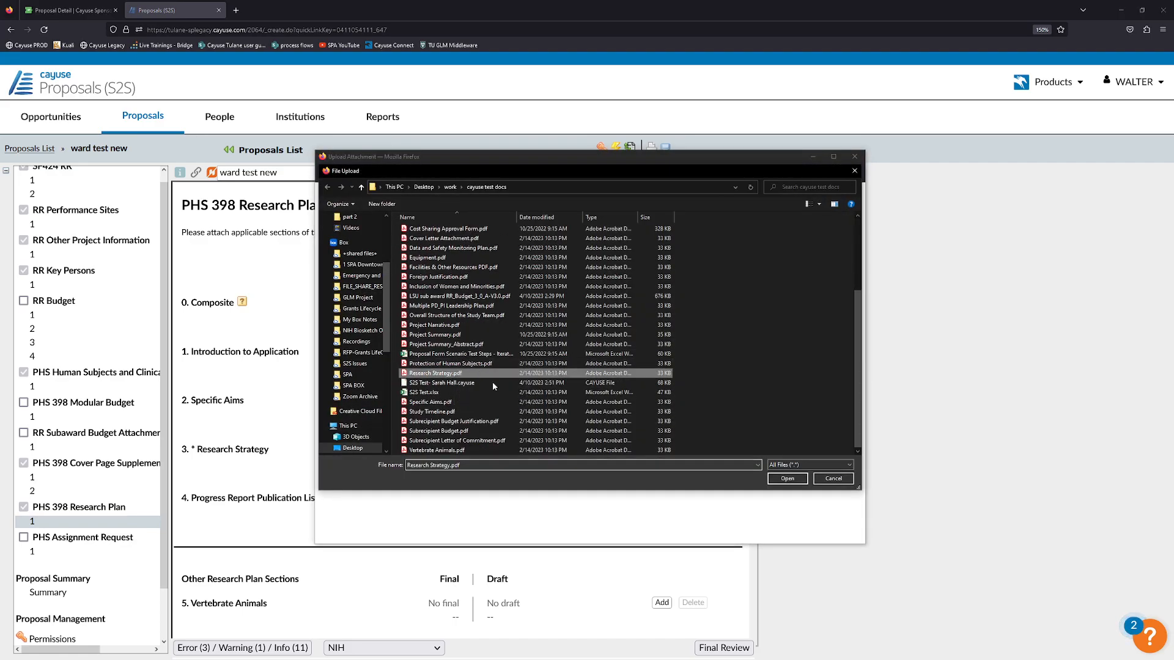
left_click(787, 478)
left_click(367, 430)
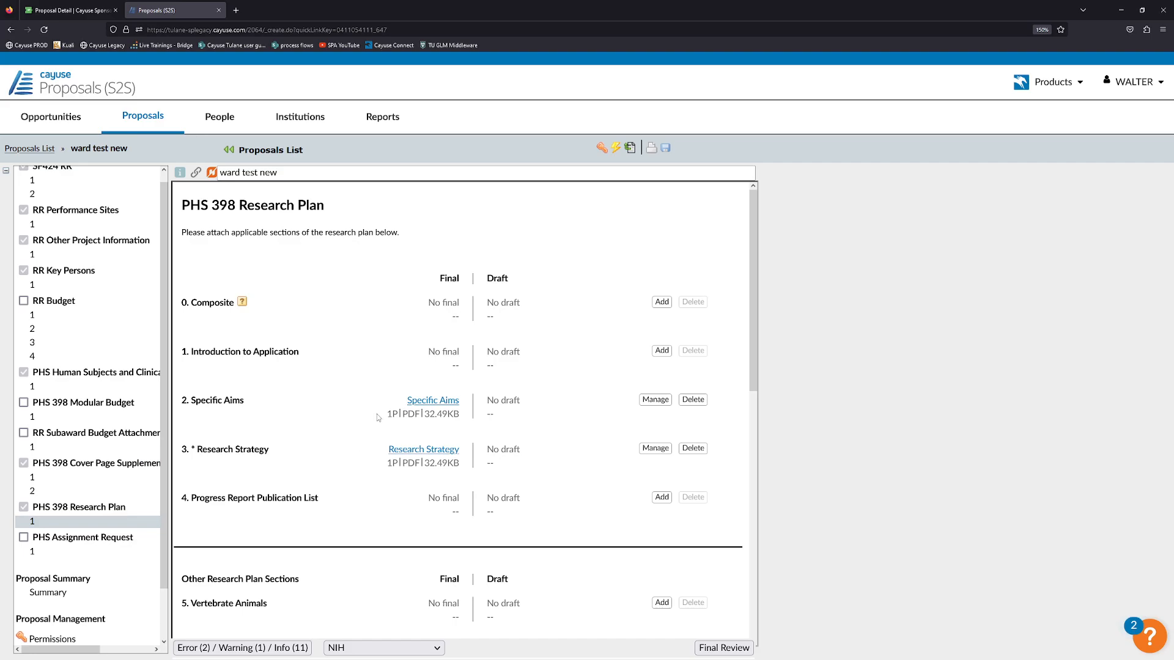
Skip the Consortium/Contractual Arrangements upload and show the validation errors and warnings list.
scroll(366, 412, "down", 3)
scroll(360, 411, "down", 1)
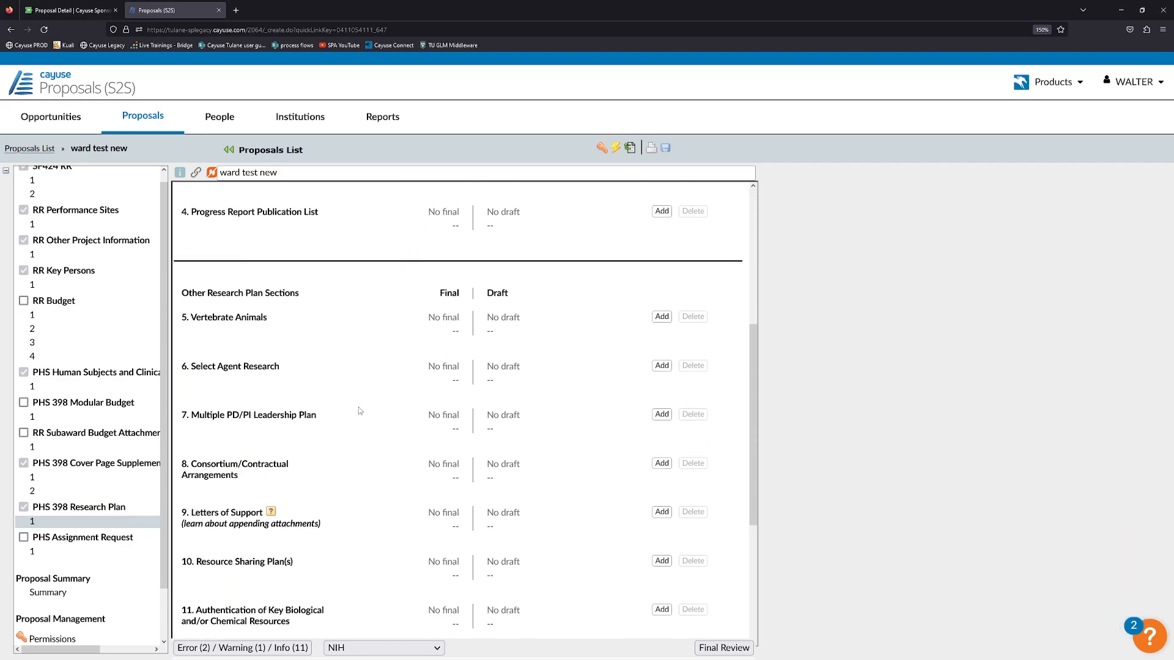
left_click(662, 465)
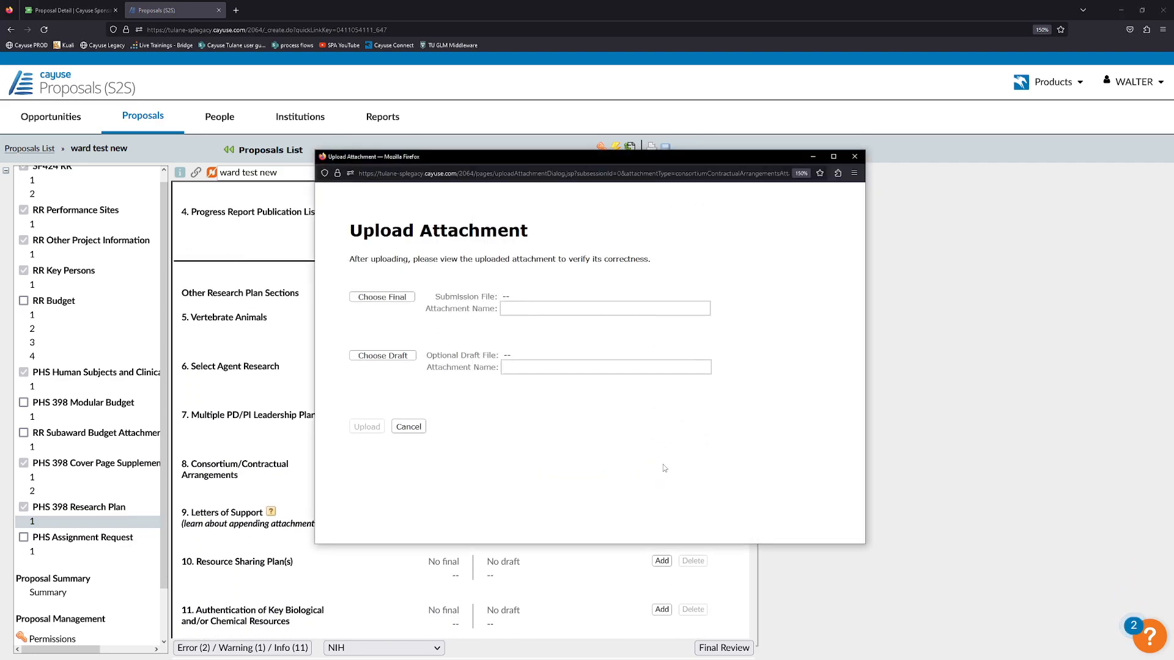
left_click(394, 303)
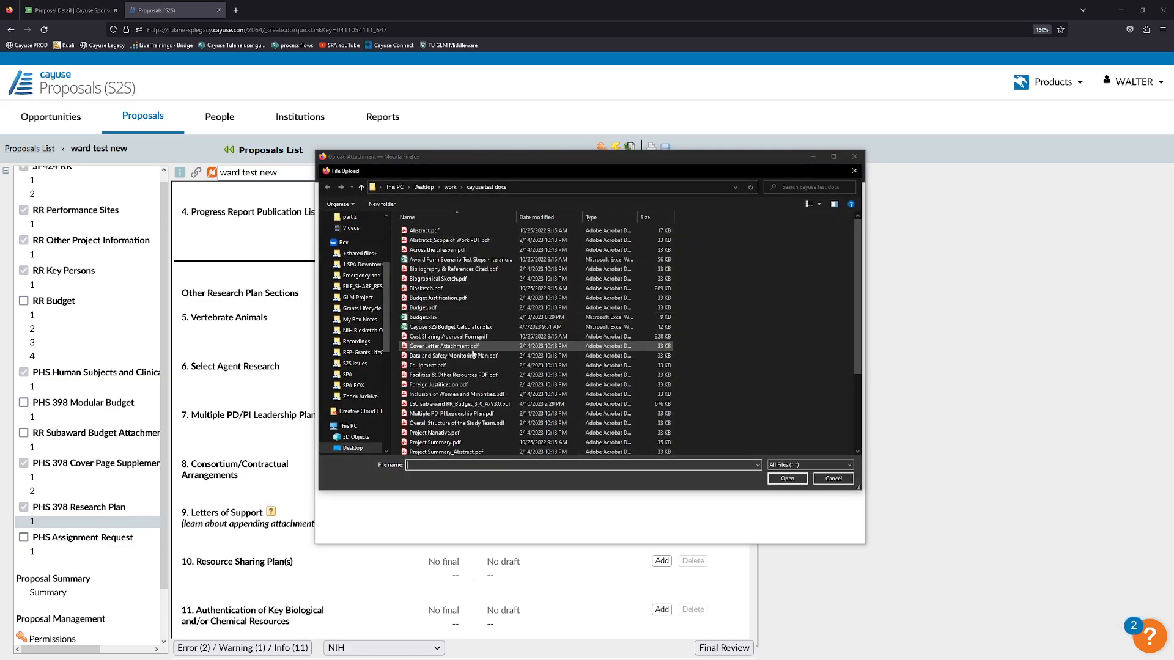
left_click(833, 479)
left_click(408, 427)
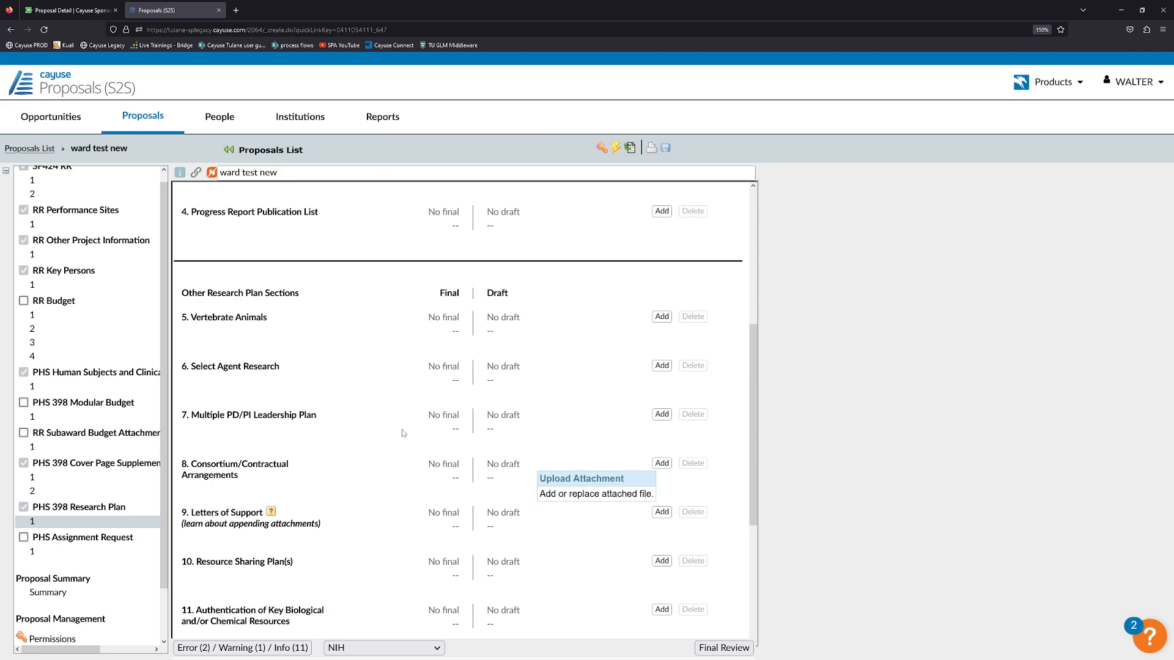
scroll(453, 455, "down", 3)
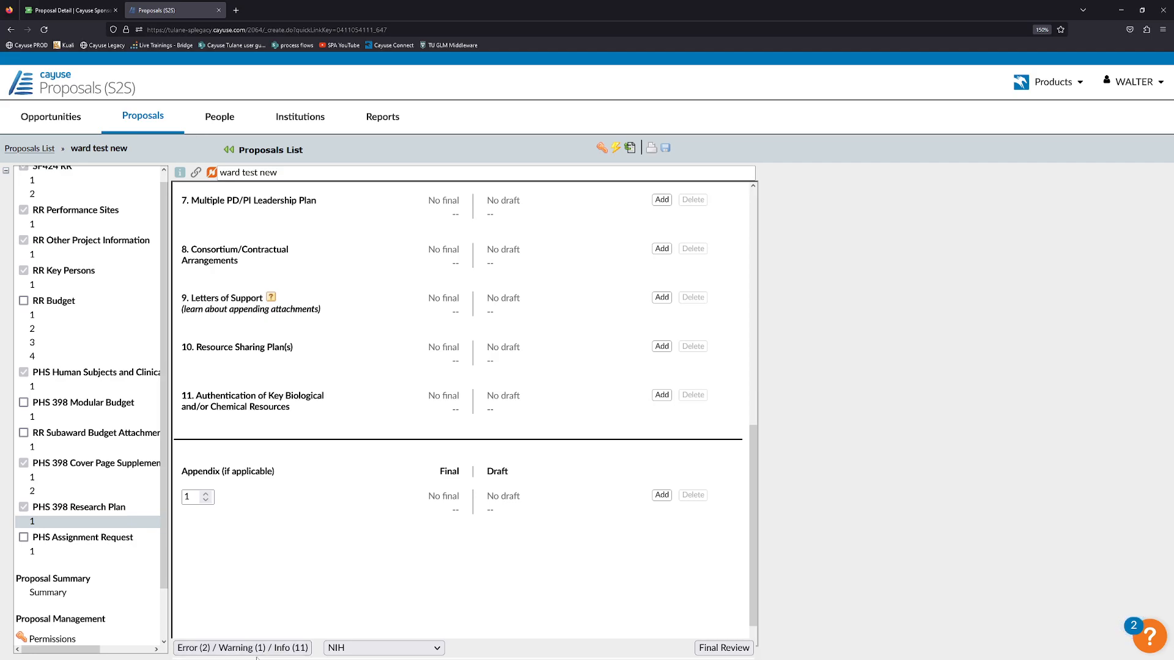
left_click(257, 648)
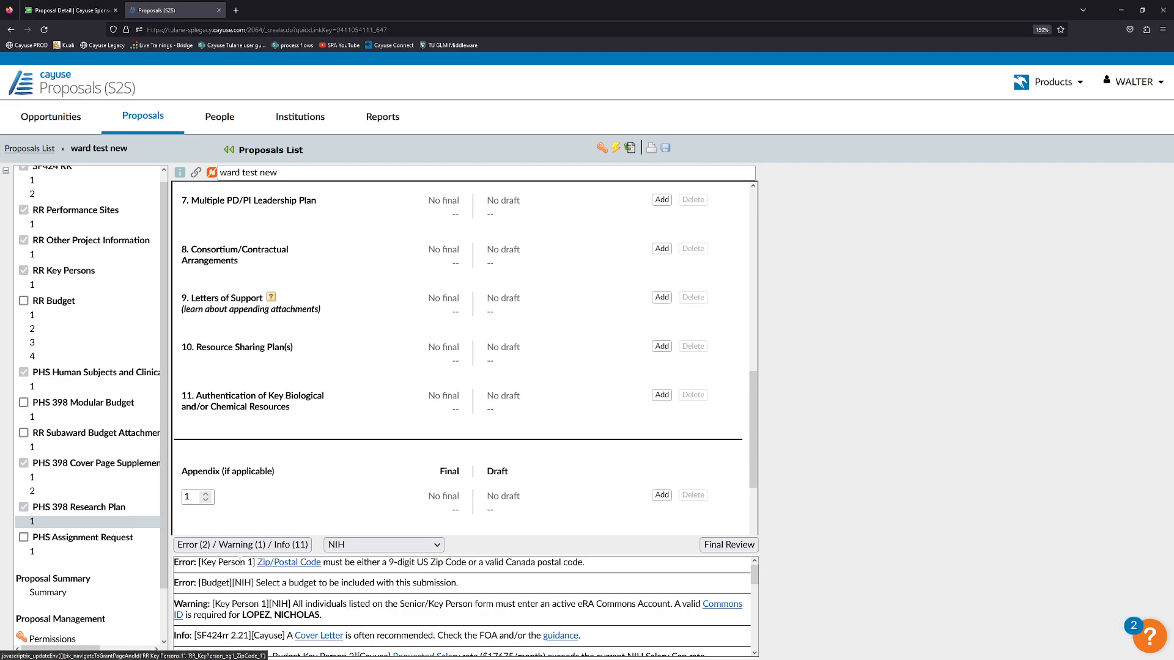
Append '-123' to the key person's zip code to clear the Zip/Postal Code error.
left_click(287, 563)
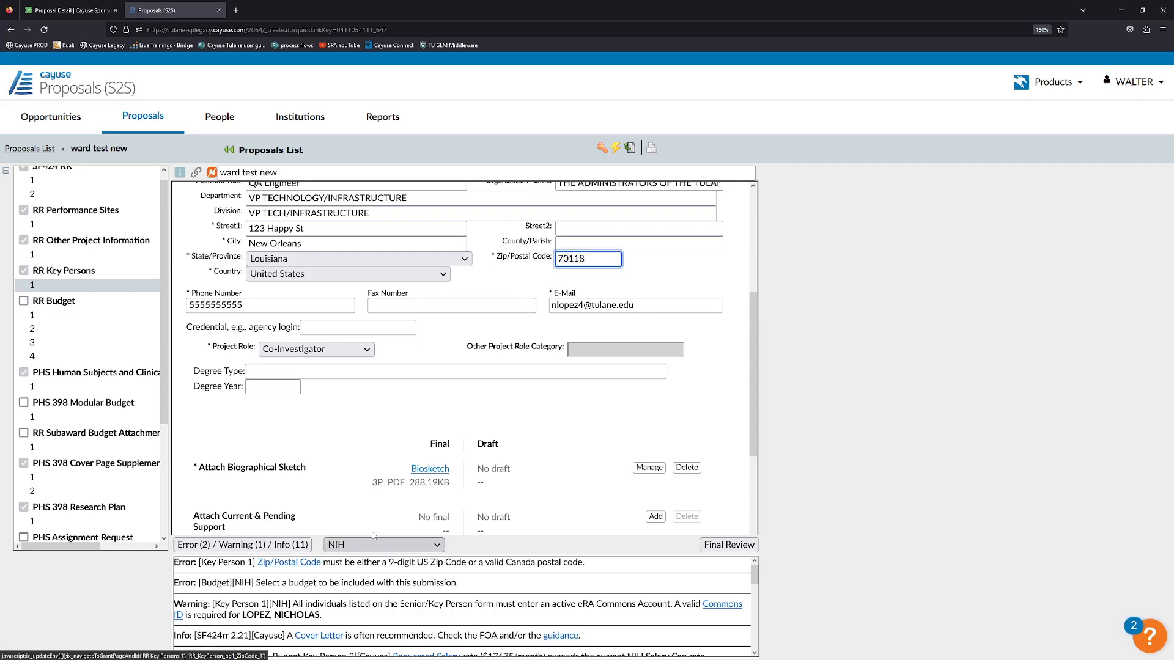
scroll(531, 321, "up", 2)
scroll(509, 331, "up", 2)
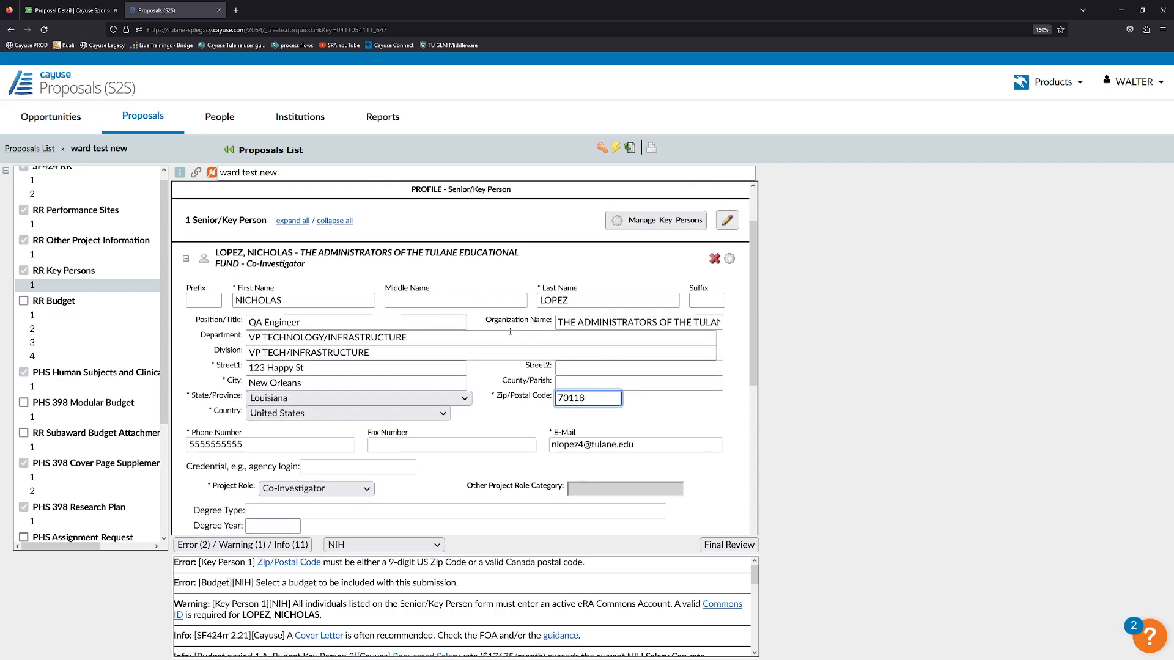
type("-1234")
left_click(672, 387)
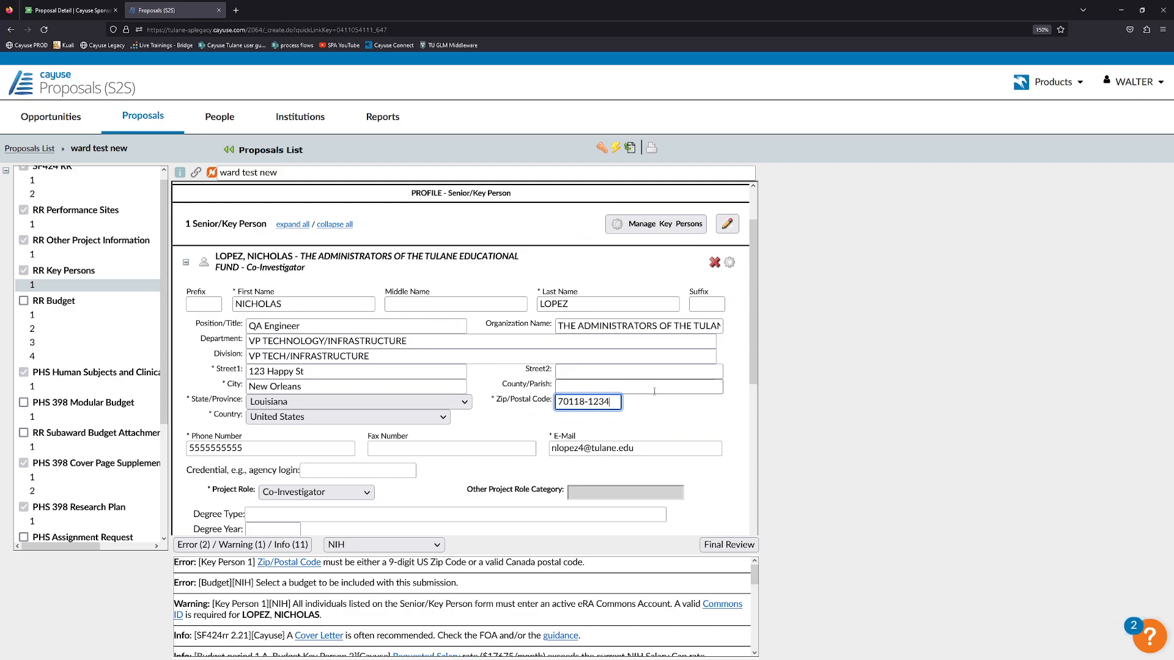
left_click(681, 415)
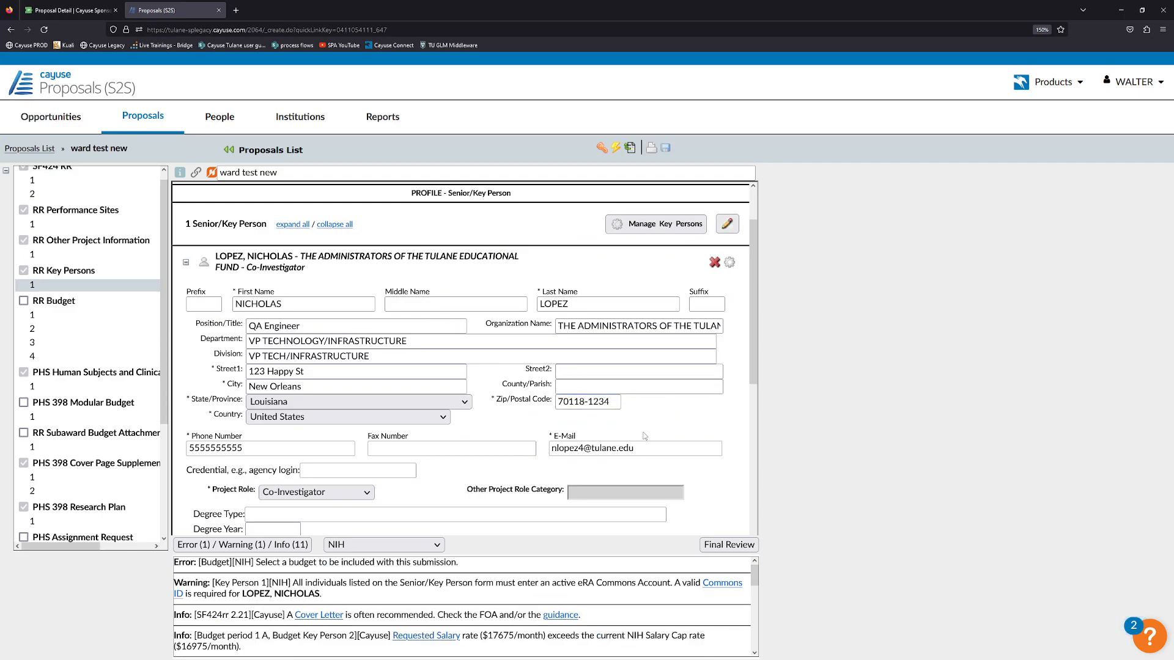
left_click(471, 448)
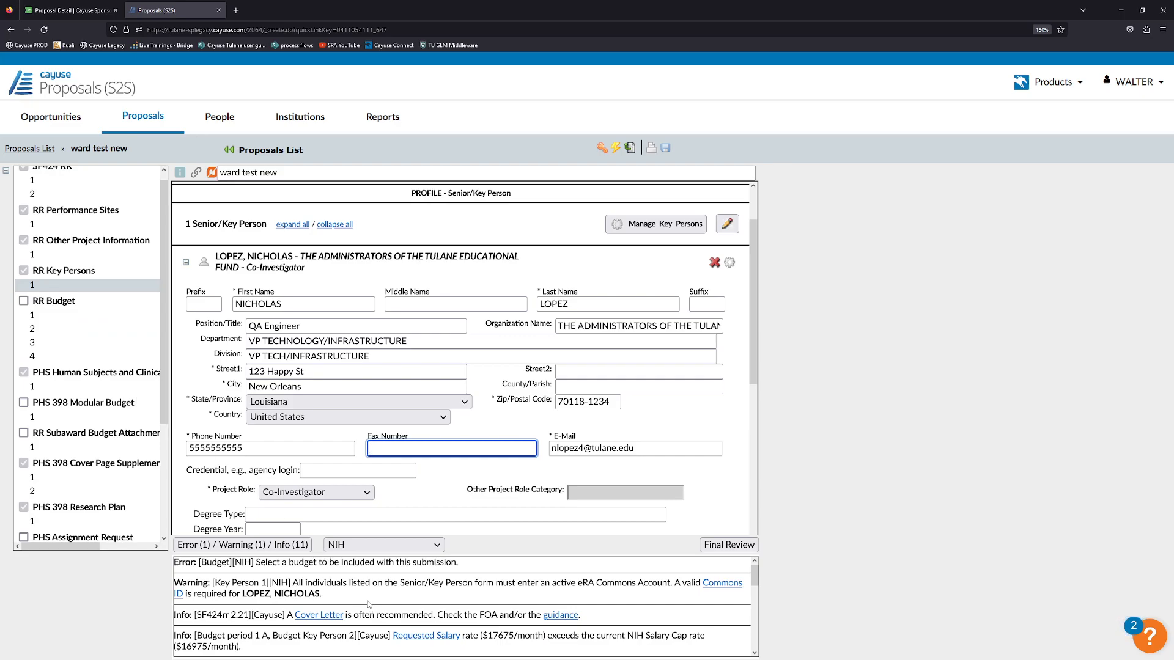
left_click(320, 566)
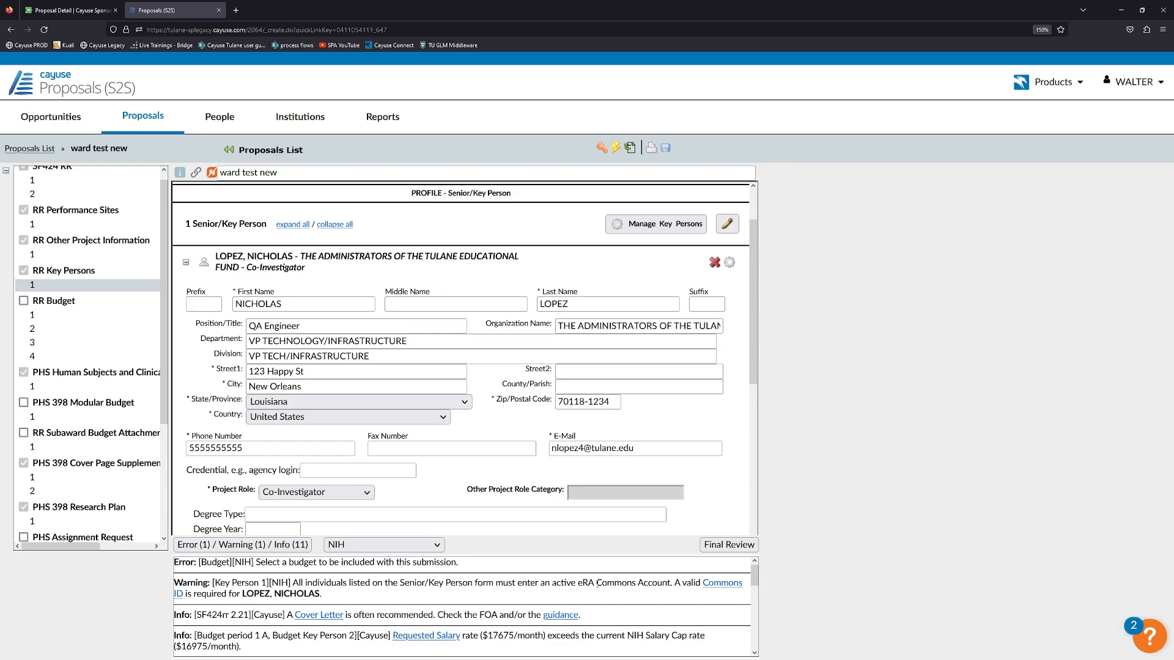
Enter the key person's eRA Commons username in the Credential field.
left_click(723, 584)
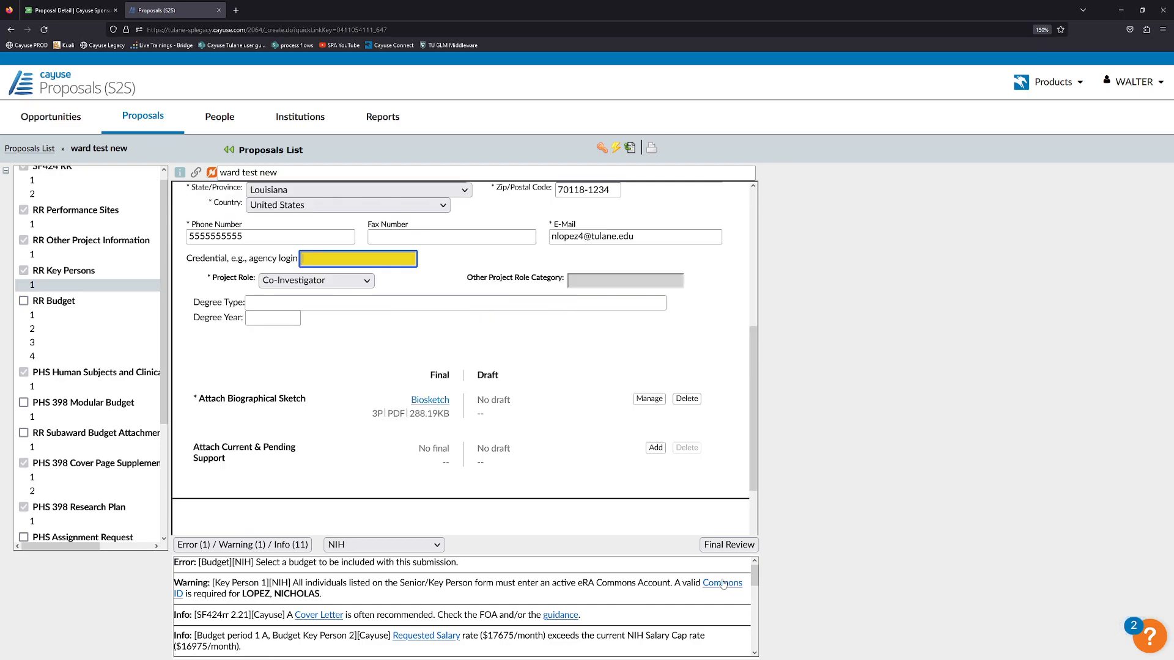
left_click(398, 402)
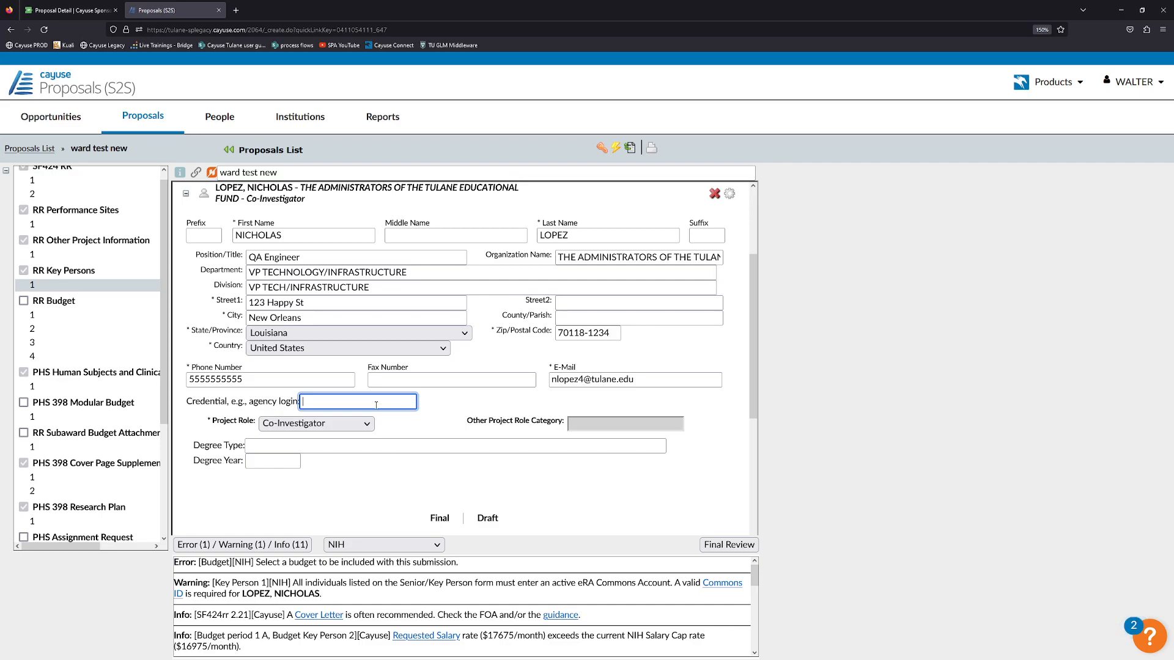
left_click(463, 410)
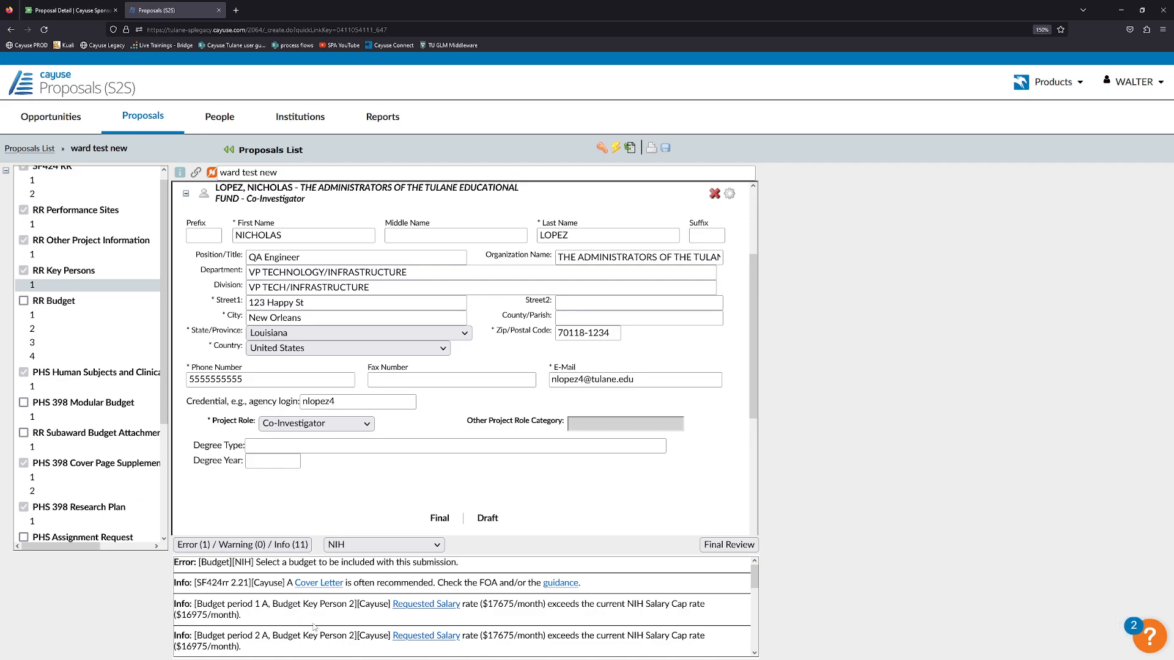
Review the remaining validation messages, including the cover letter message.
scroll(389, 605, "down", 3)
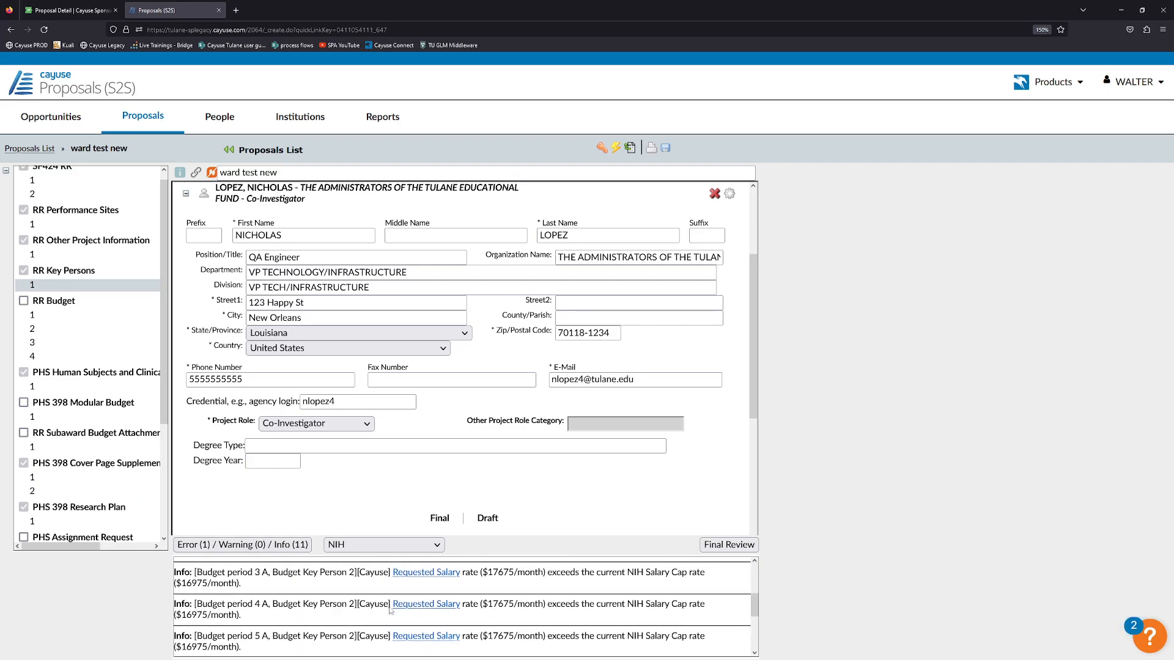
scroll(378, 618, "down", 3)
scroll(378, 616, "up", 3)
scroll(378, 617, "up", 3)
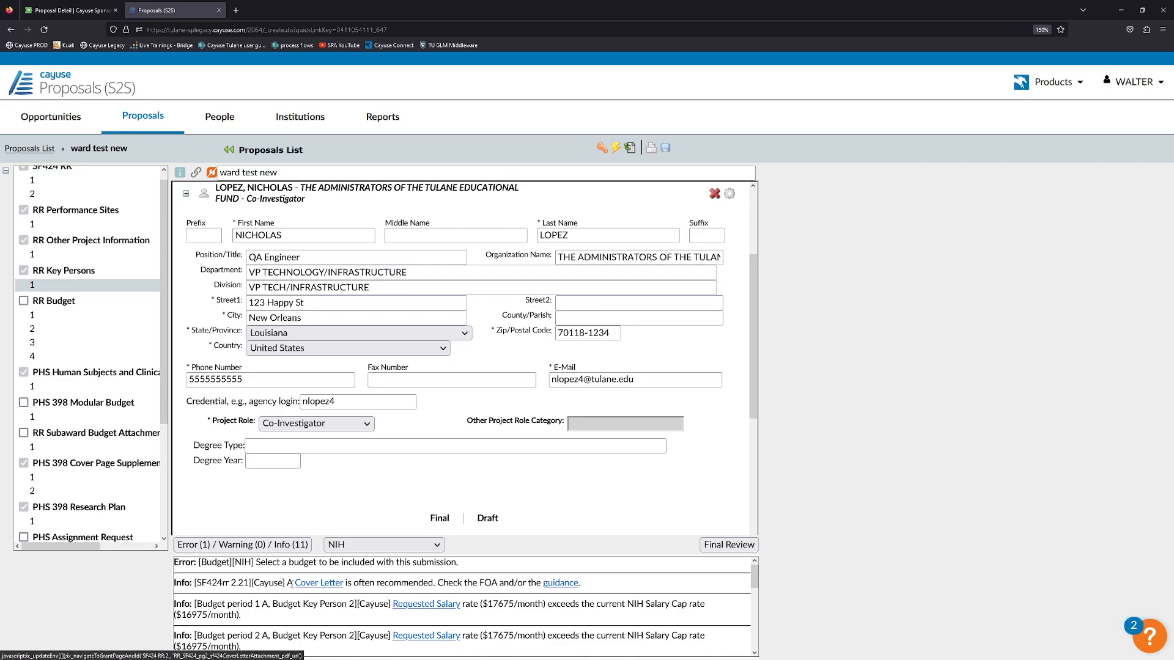
left_click_drag(252, 582, 285, 584)
left_click(263, 585)
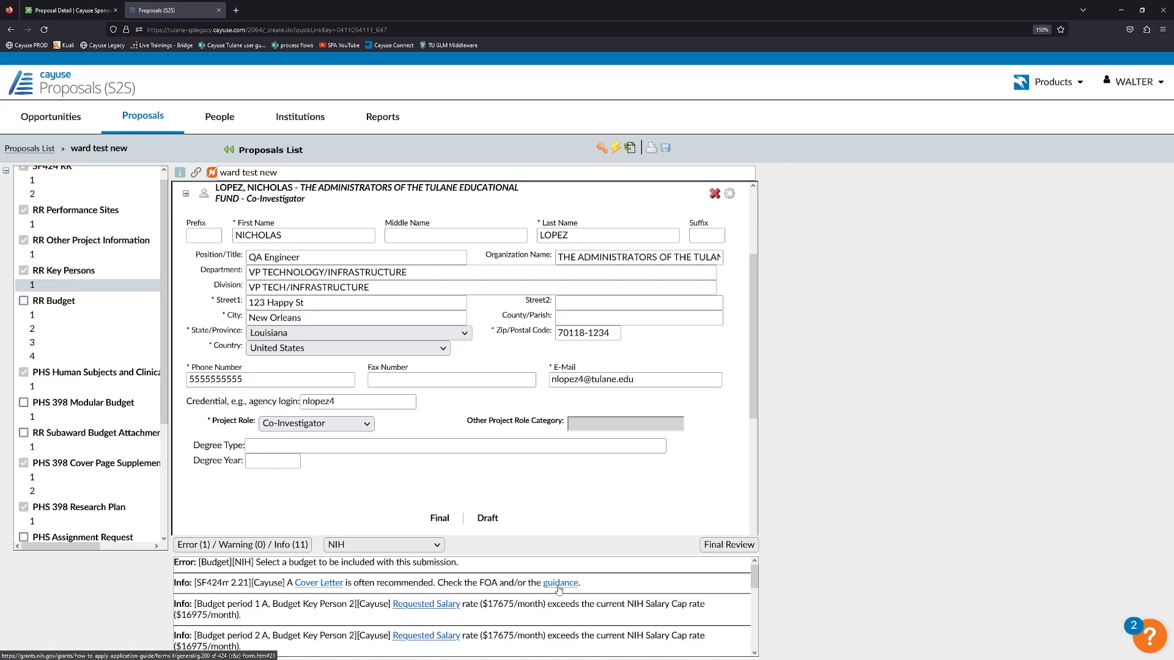
Attach Cover Letter Attachment.pdf as the proposal's cover letter.
left_click(327, 584)
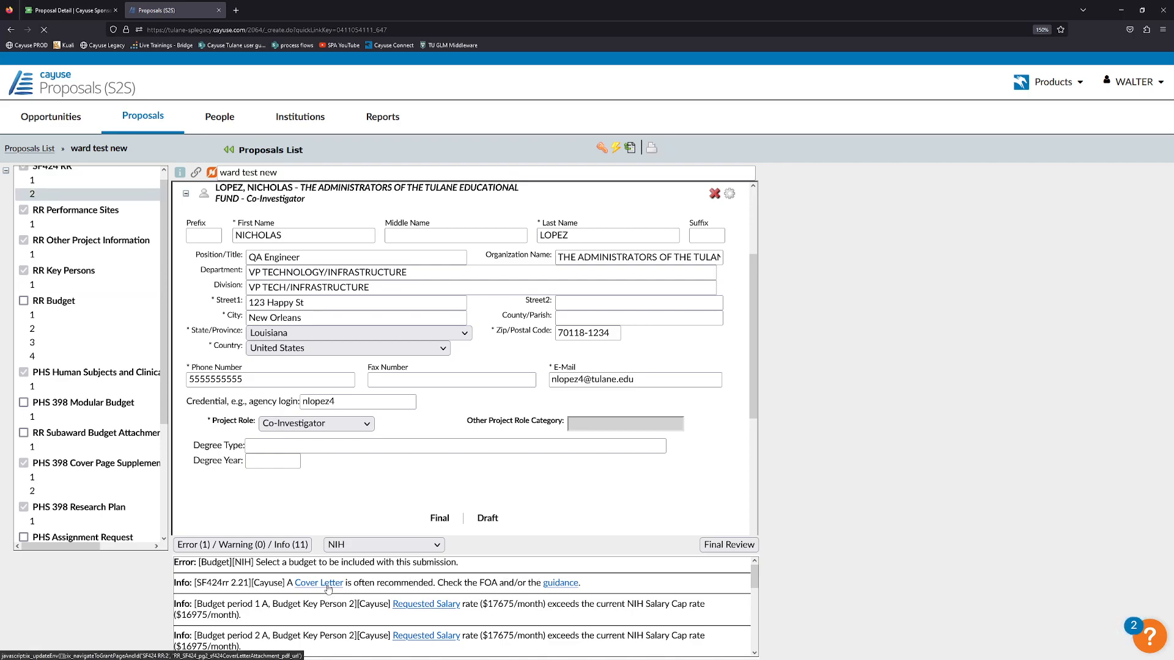
left_click(667, 437)
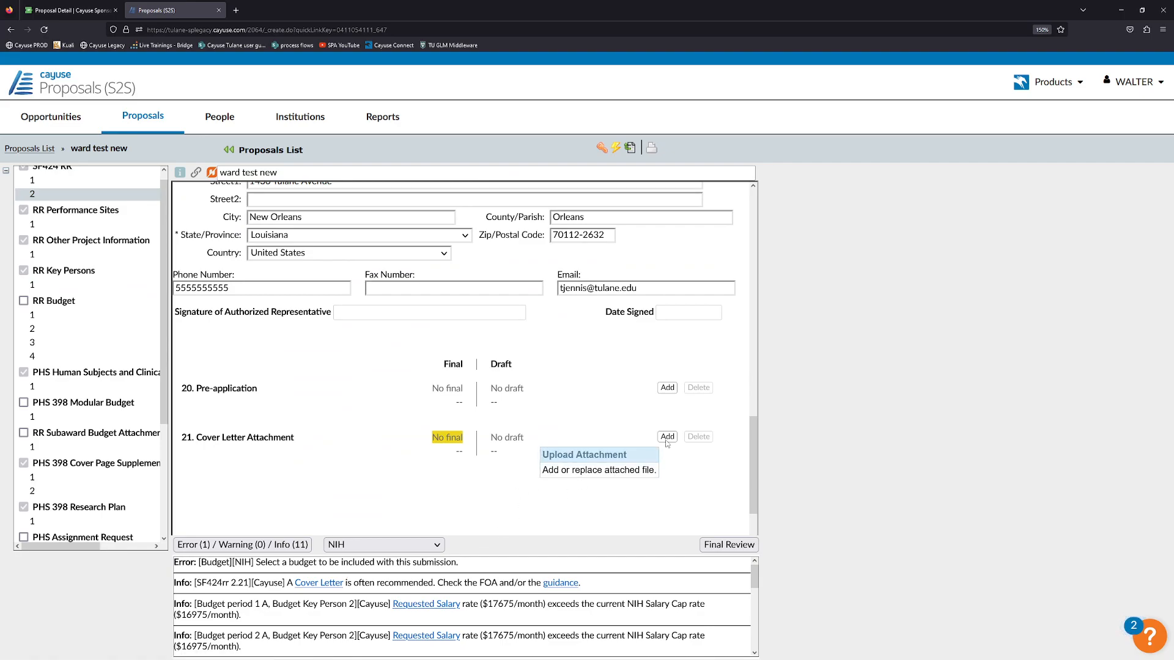
left_click(642, 468)
left_click(382, 297)
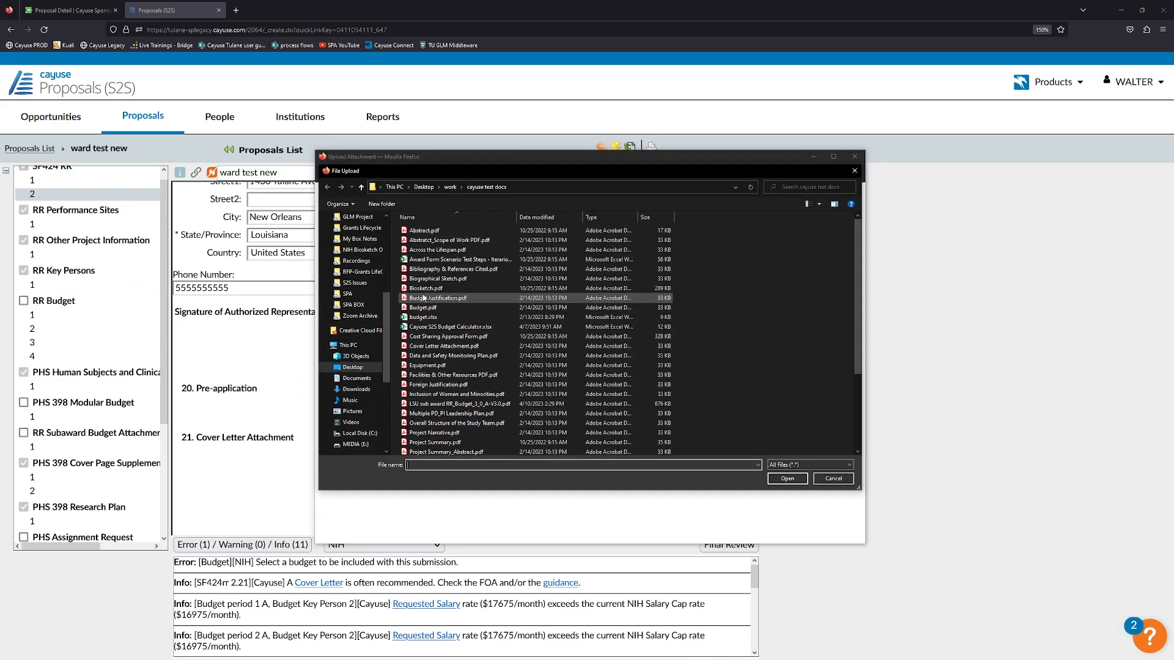
left_click(451, 346)
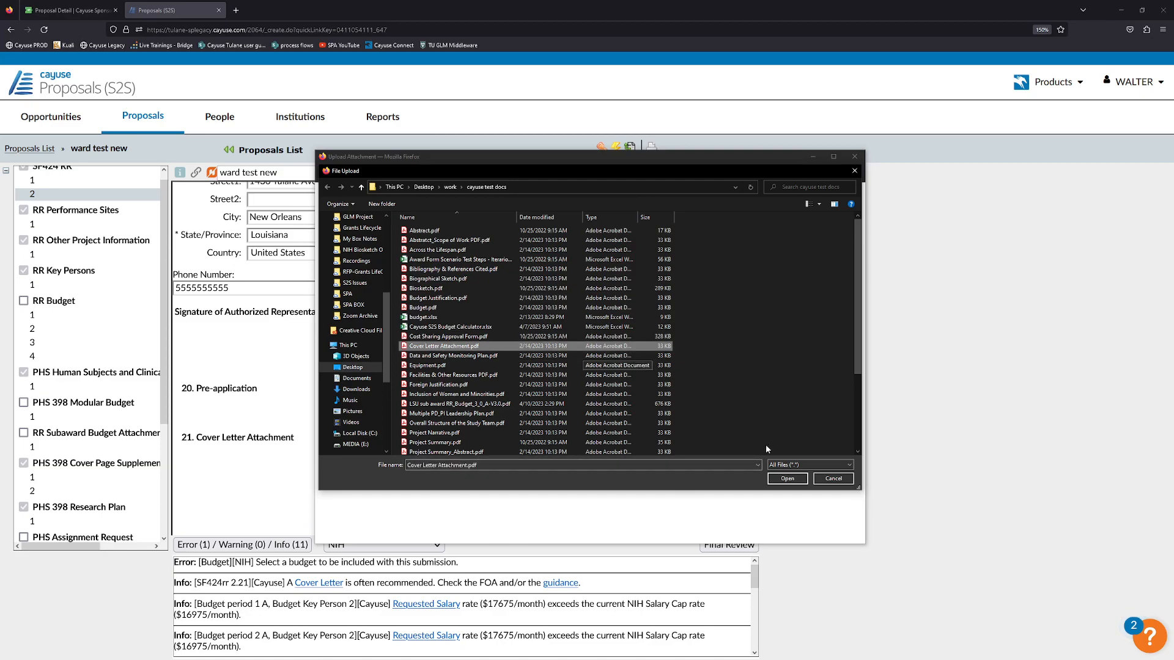
left_click(787, 478)
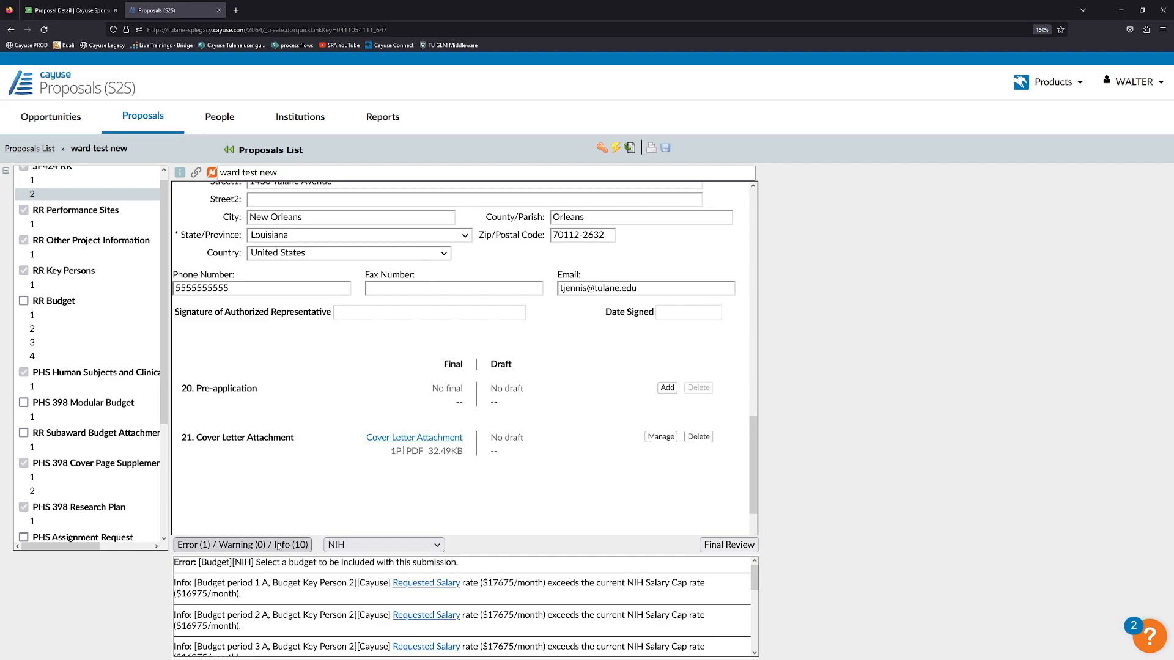
Go to the PHS 398 Research Plan page and recheck the validation messages.
left_click(278, 545)
scroll(110, 428, "down", 3)
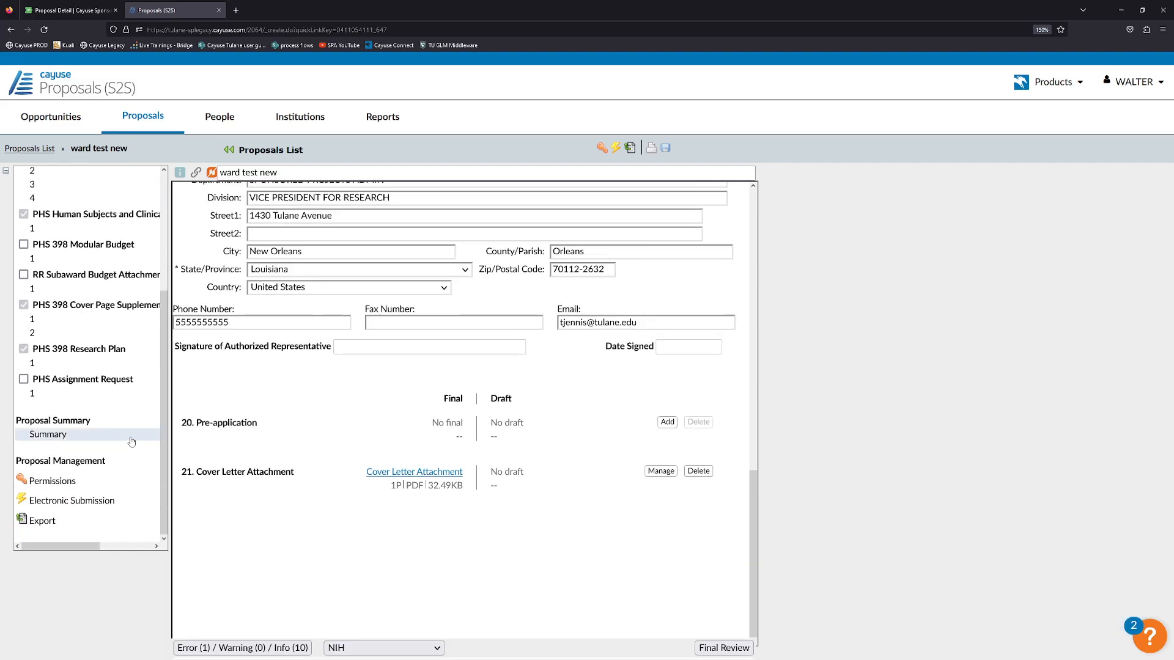
left_click(49, 364)
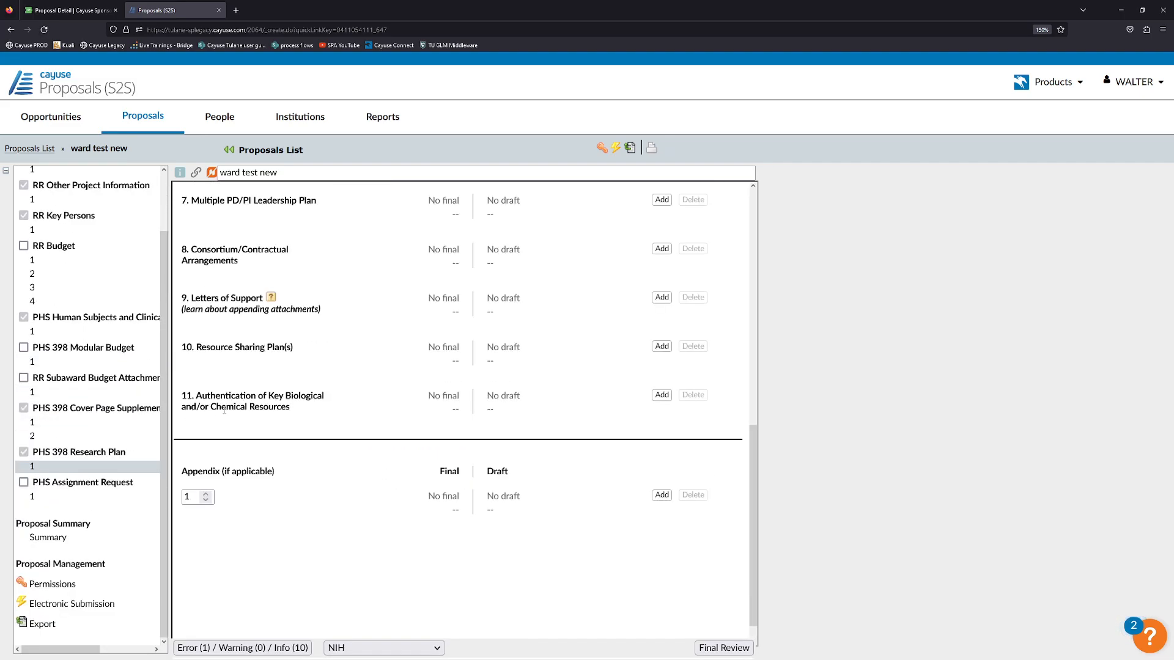
scroll(386, 390, "up", 5)
scroll(392, 387, "down", 3)
scroll(398, 382, "up", 2)
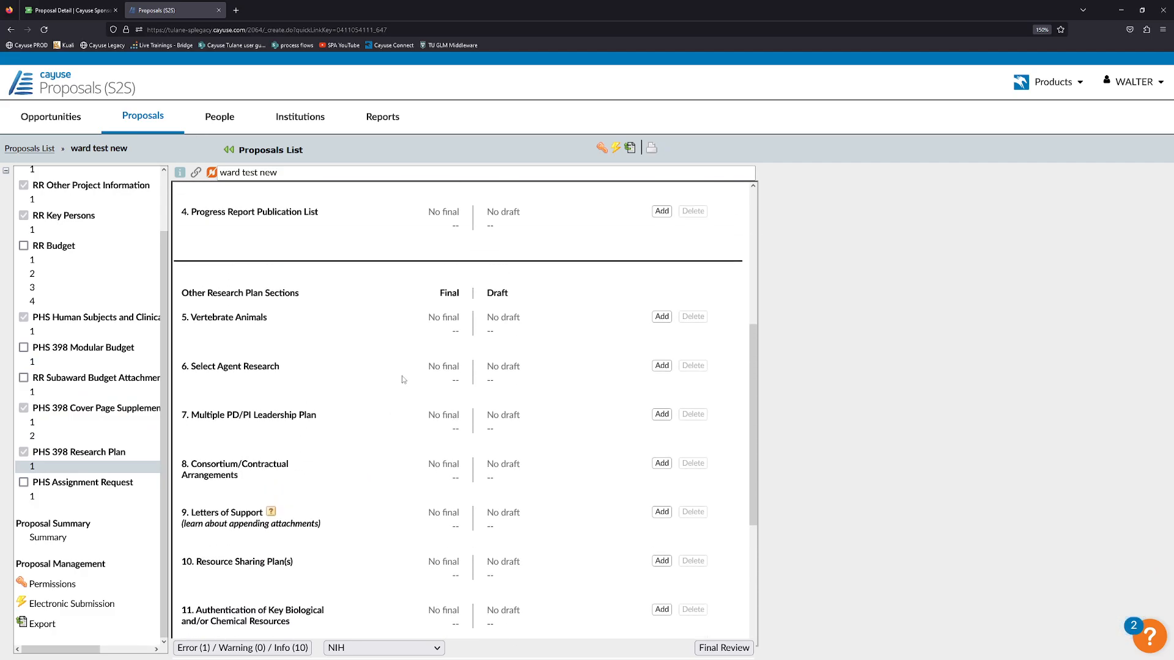
scroll(400, 380, "down", 2)
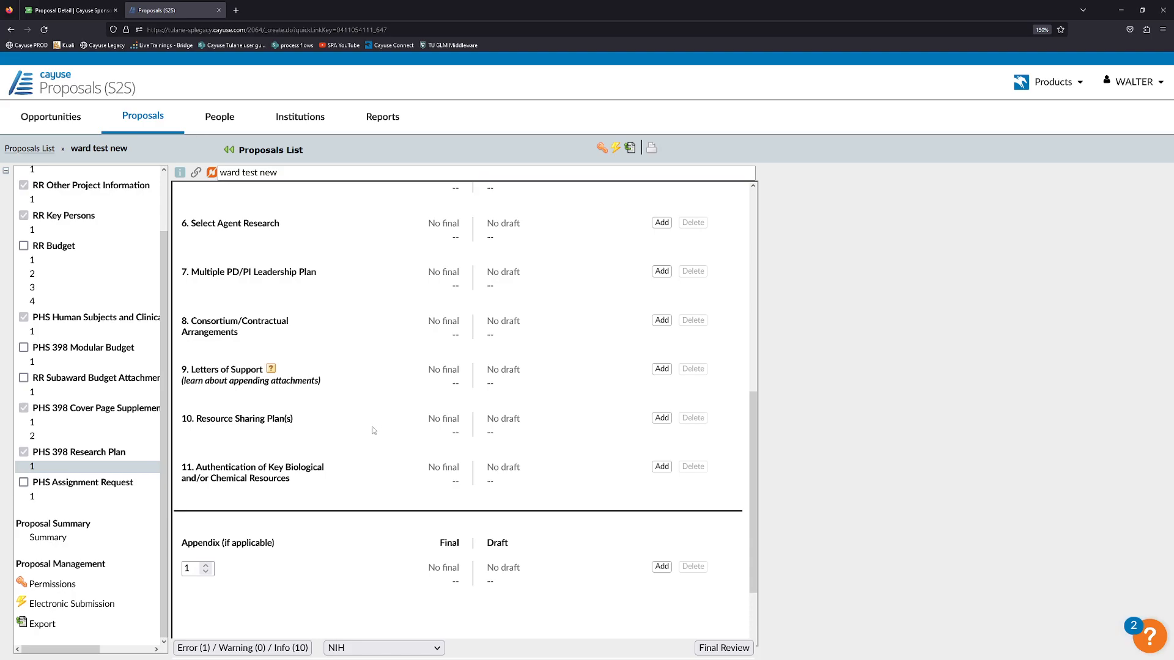
left_click(267, 649)
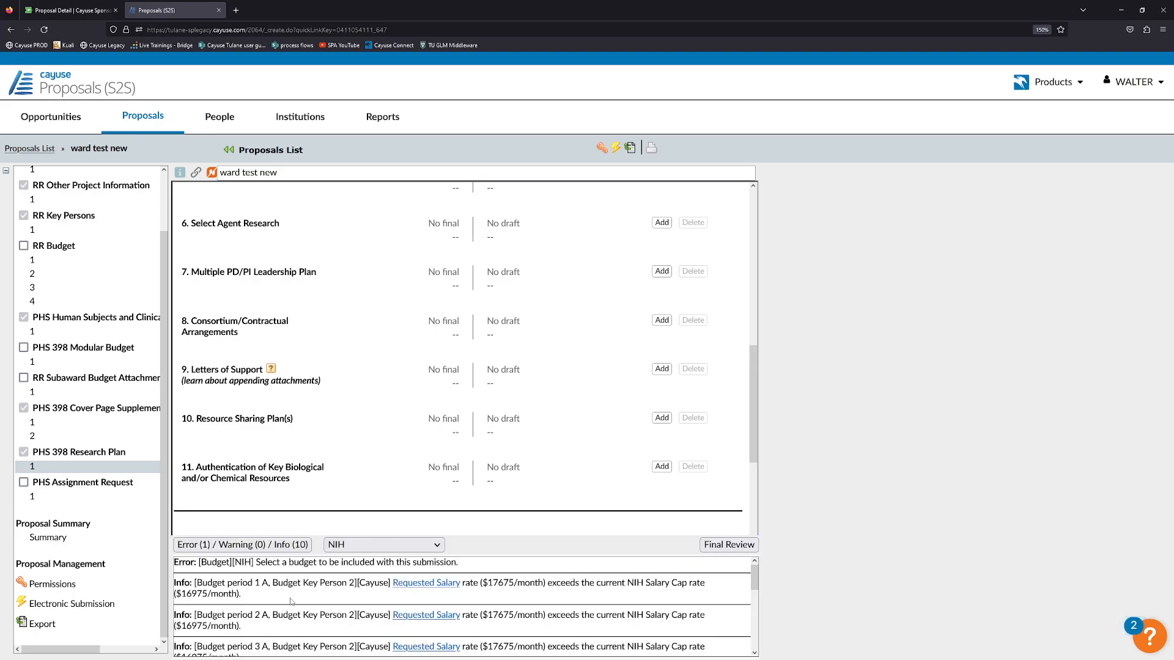
left_click(292, 545)
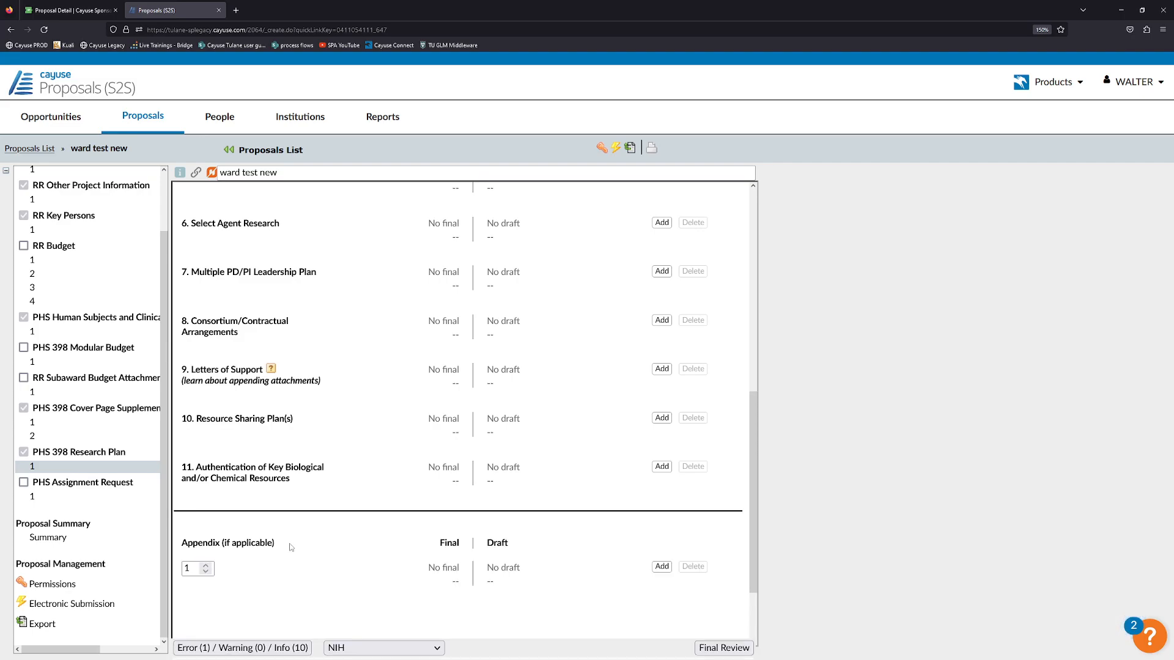